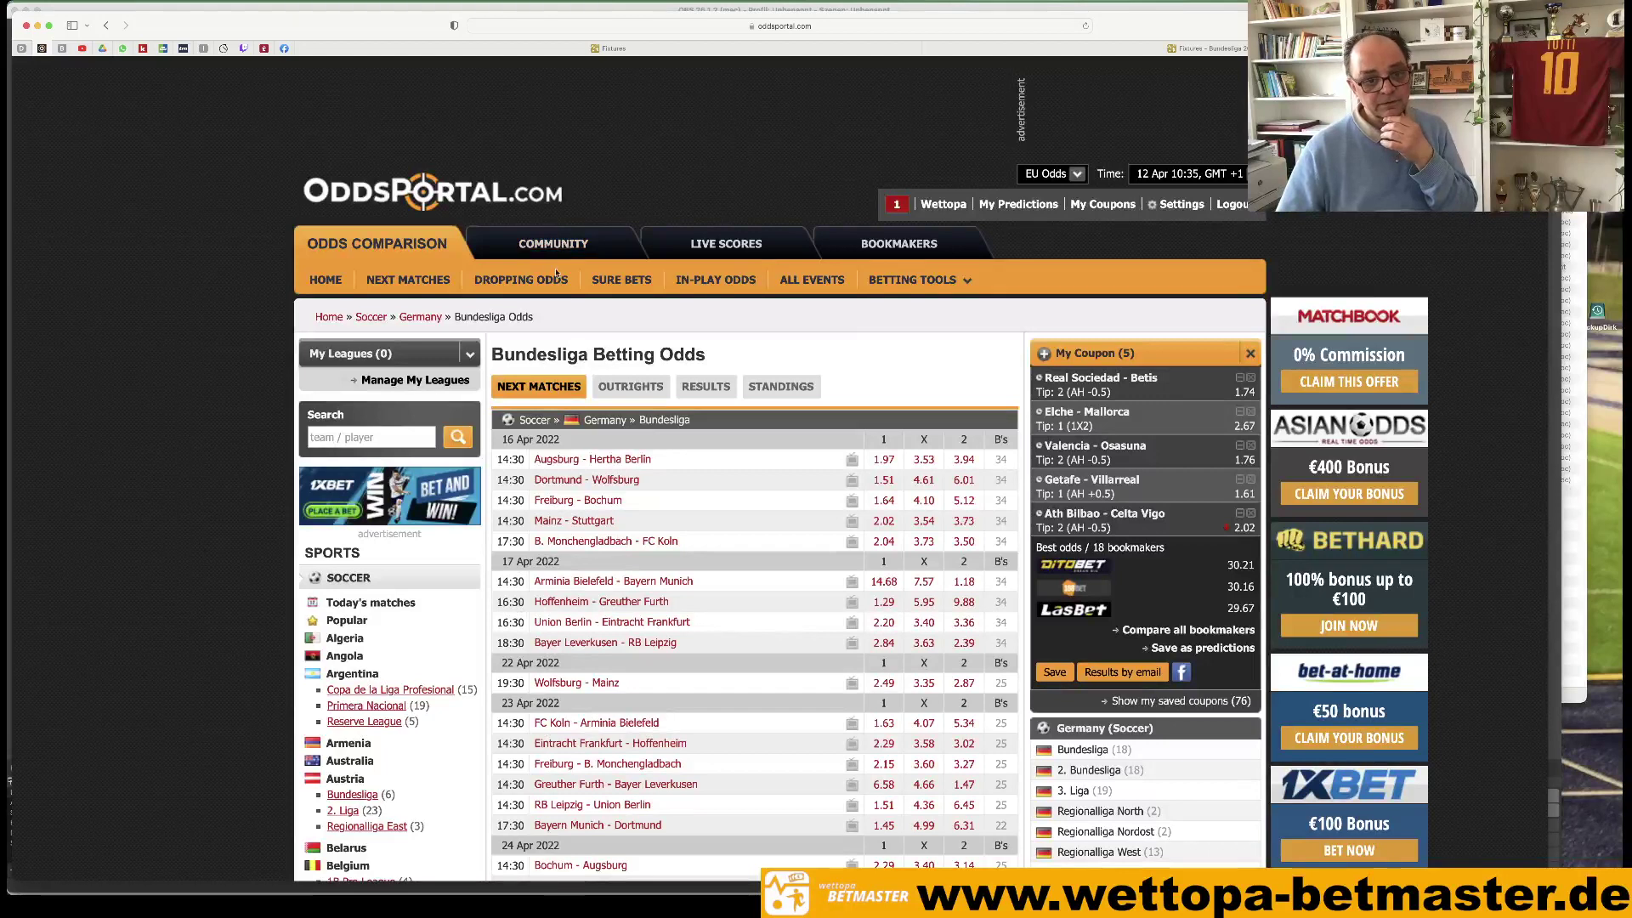
# Open the Bundesliga results and historical odds, and remove all selected matches from the coupon.
pyautogui.click(705, 389)
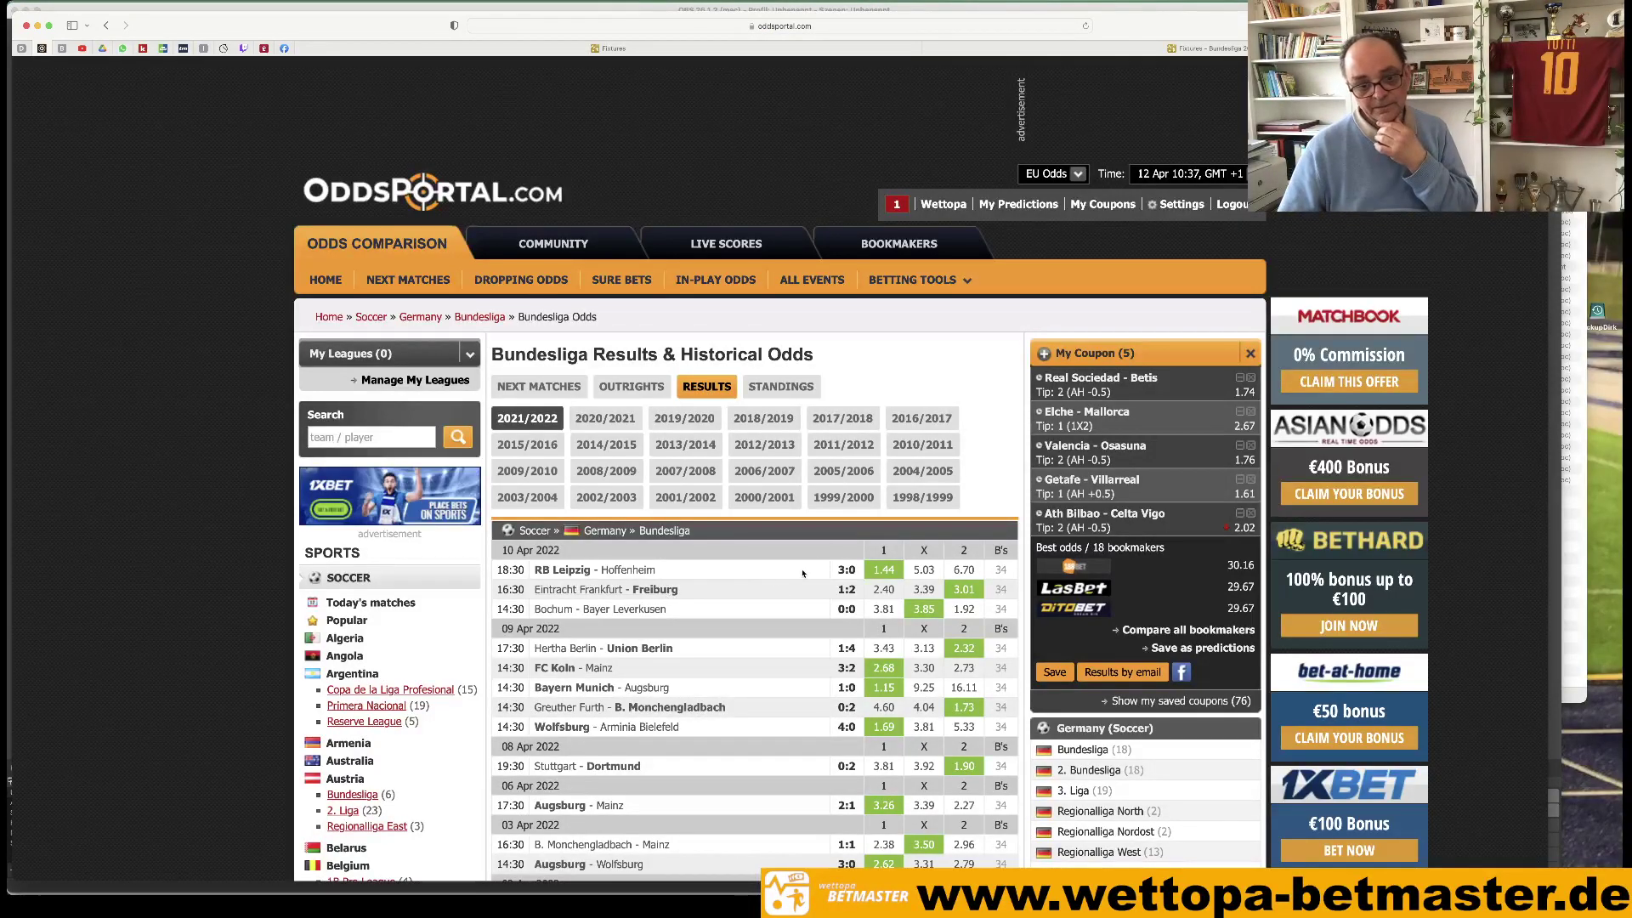
pyautogui.scroll(-3, 803, 573)
pyautogui.scroll(3, 803, 574)
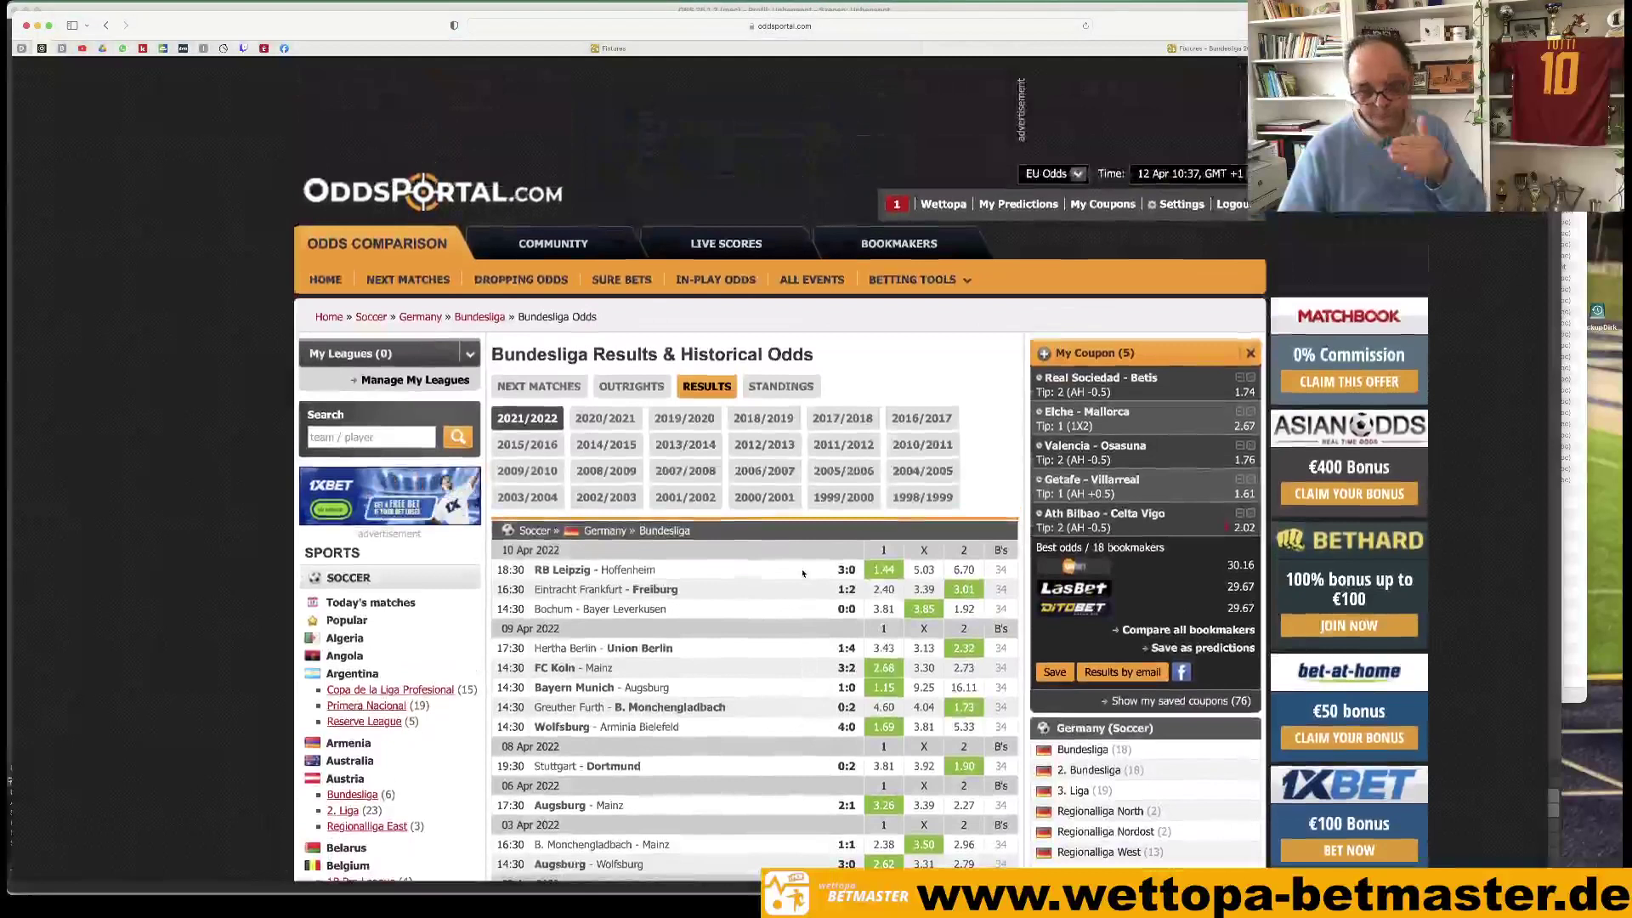
pyautogui.scroll(-1, 803, 573)
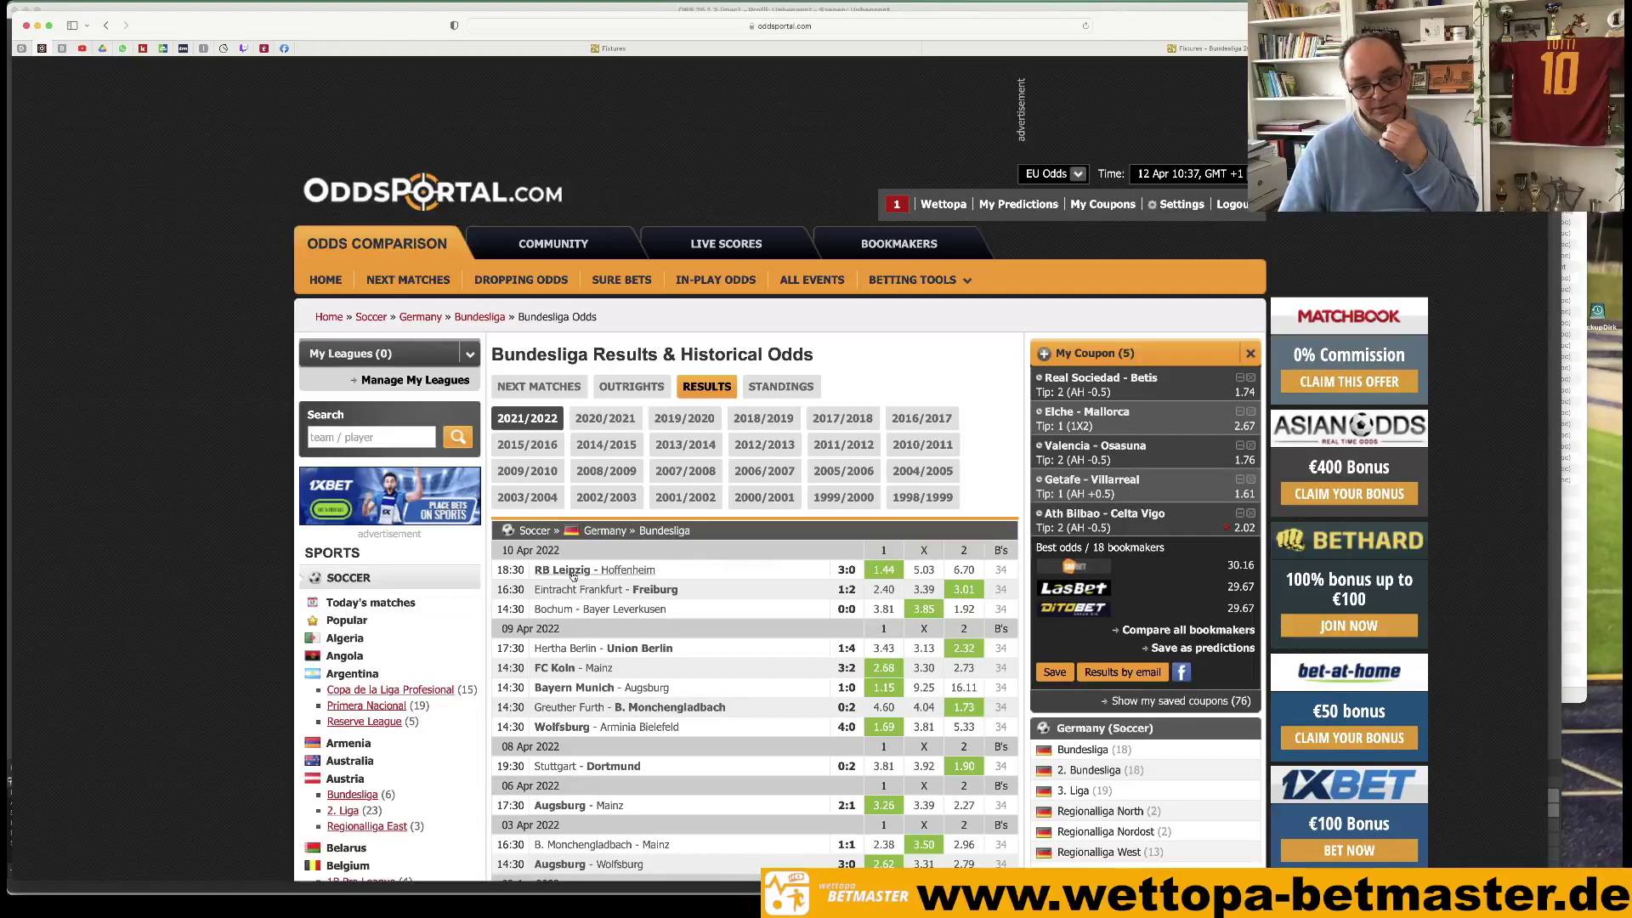
pyautogui.click(1251, 355)
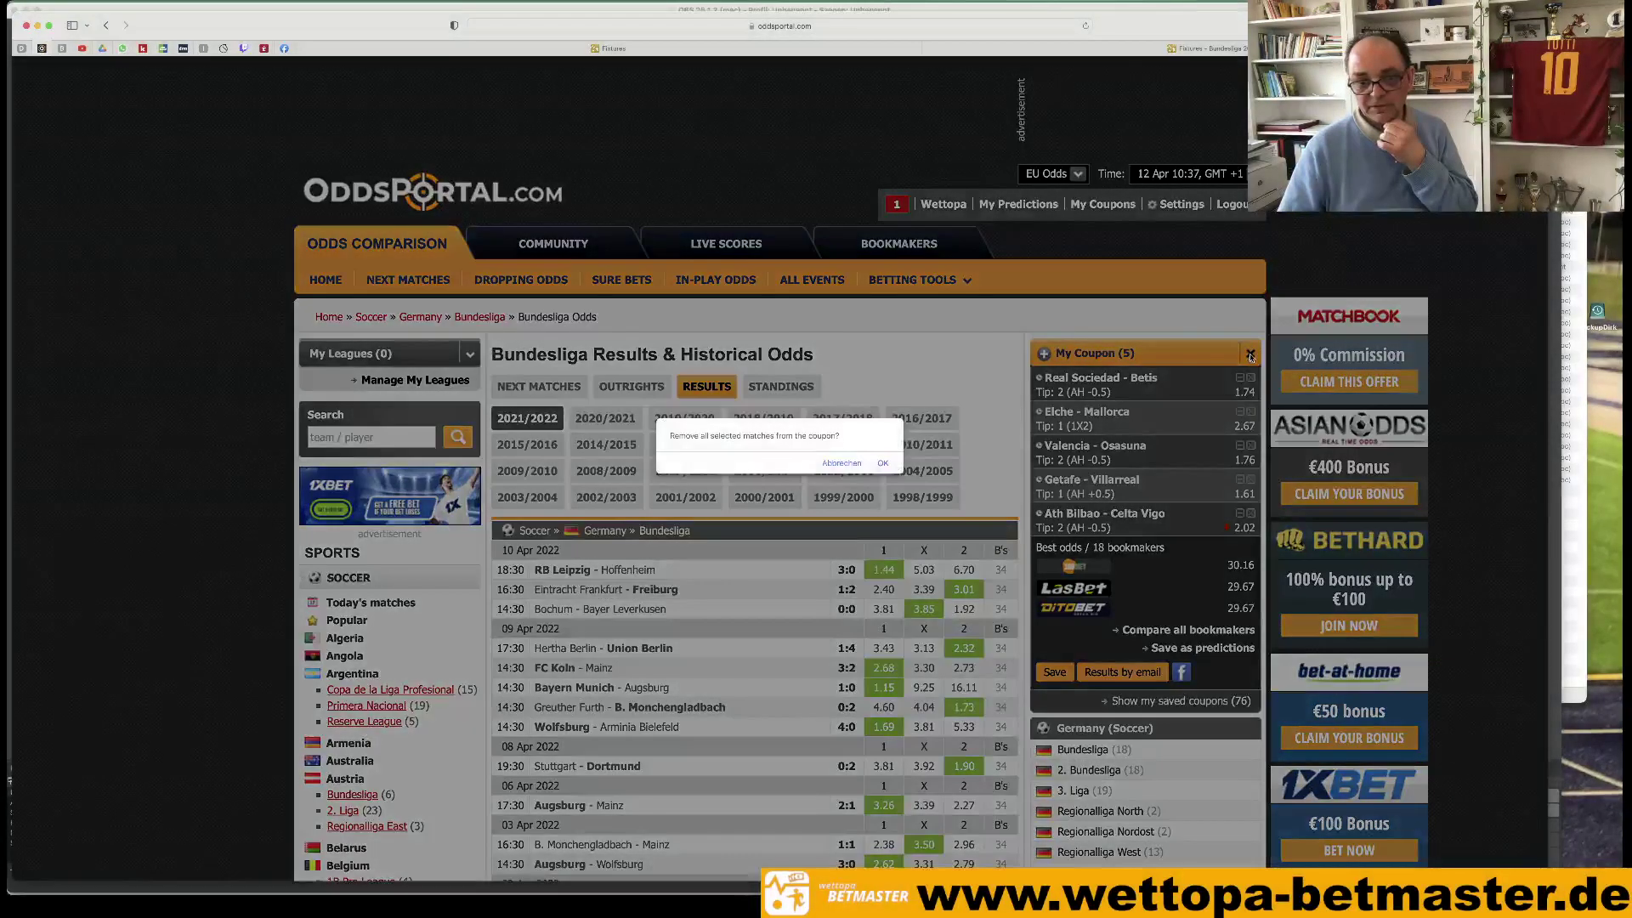
pyautogui.click(884, 464)
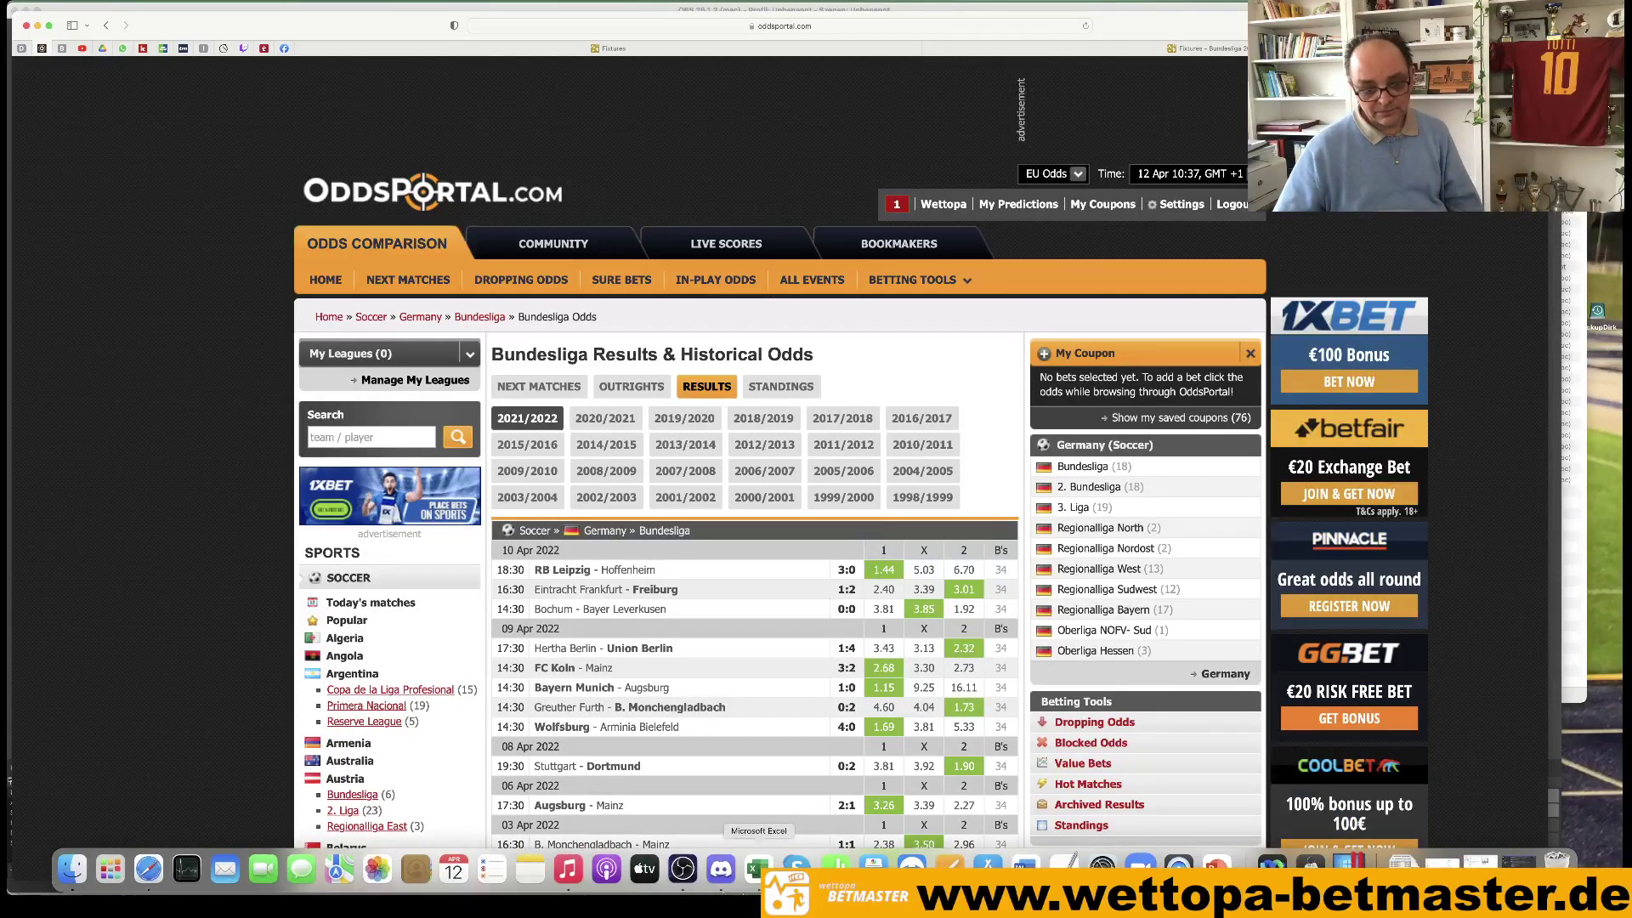
# Switch to the Excel workbook, compare RB Leipzig–TSG Hoffenheim's goal expectancy with its goals-should values, and return to the Bundesliga results in Safari.
pyautogui.click(753, 871)
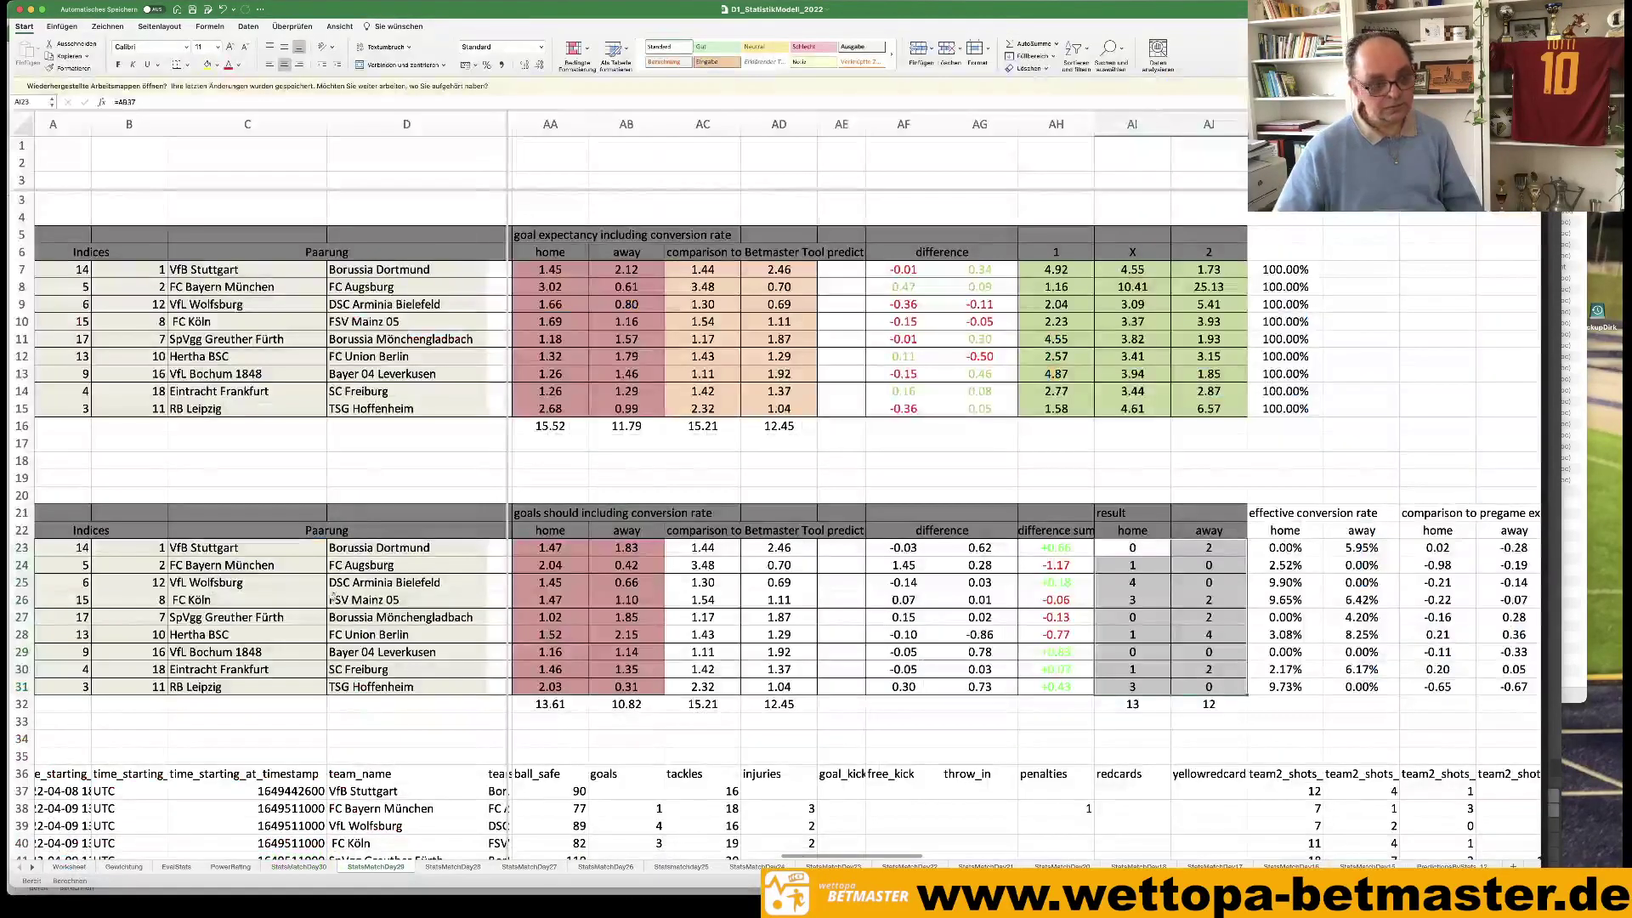
pyautogui.moveTo(554, 685); pyautogui.dragTo(618, 686)
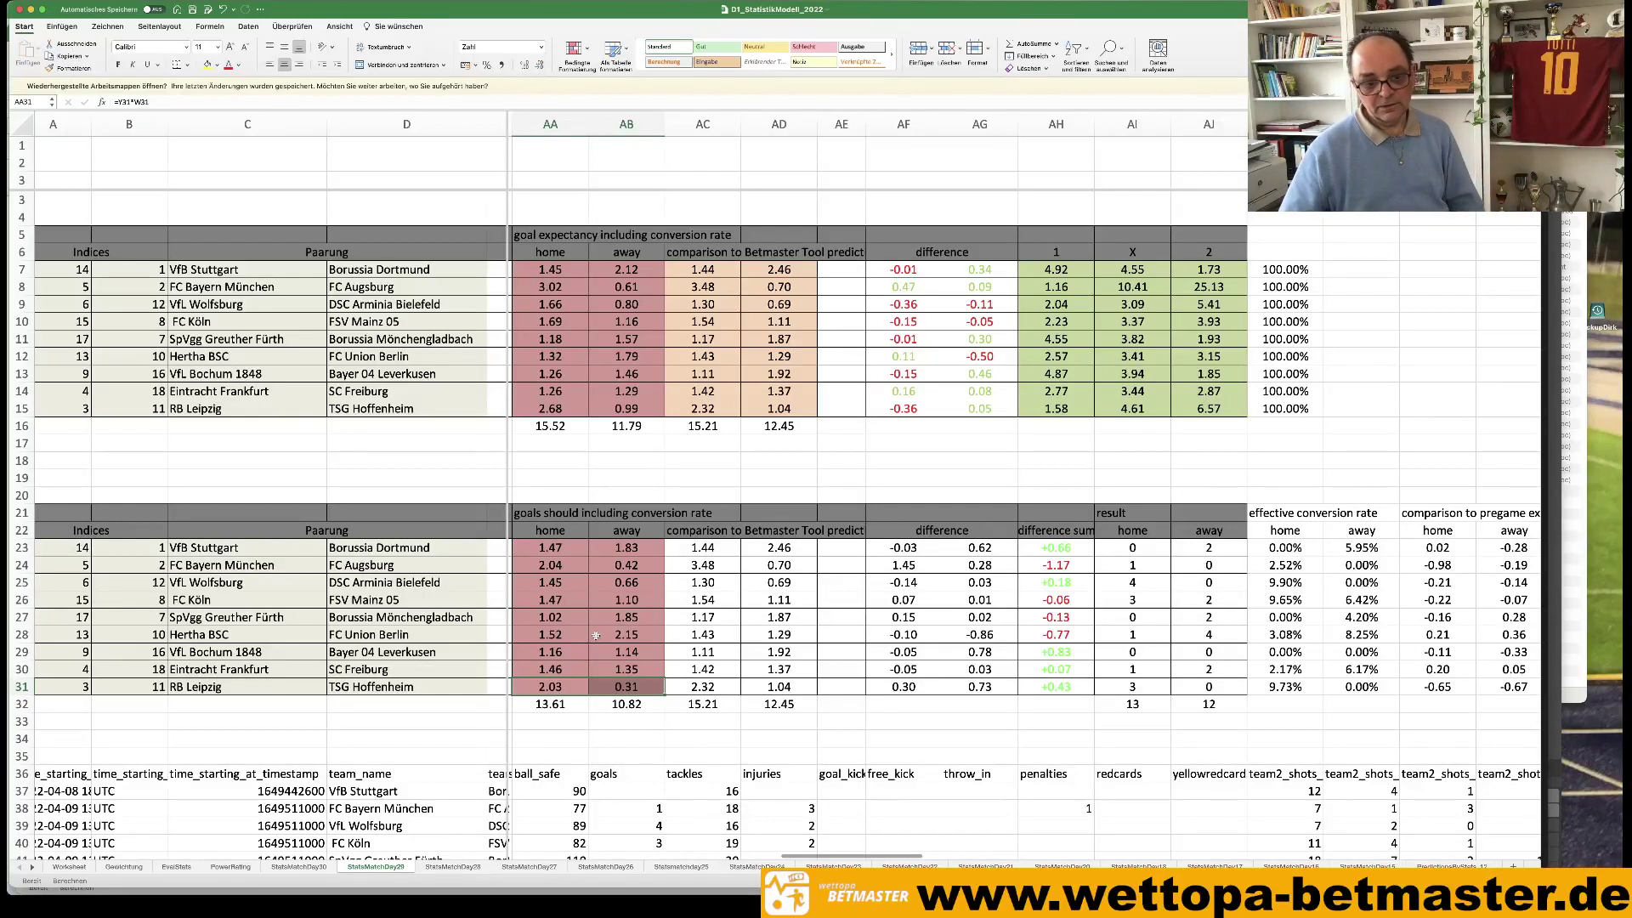
pyautogui.moveTo(543, 685); pyautogui.dragTo(602, 687)
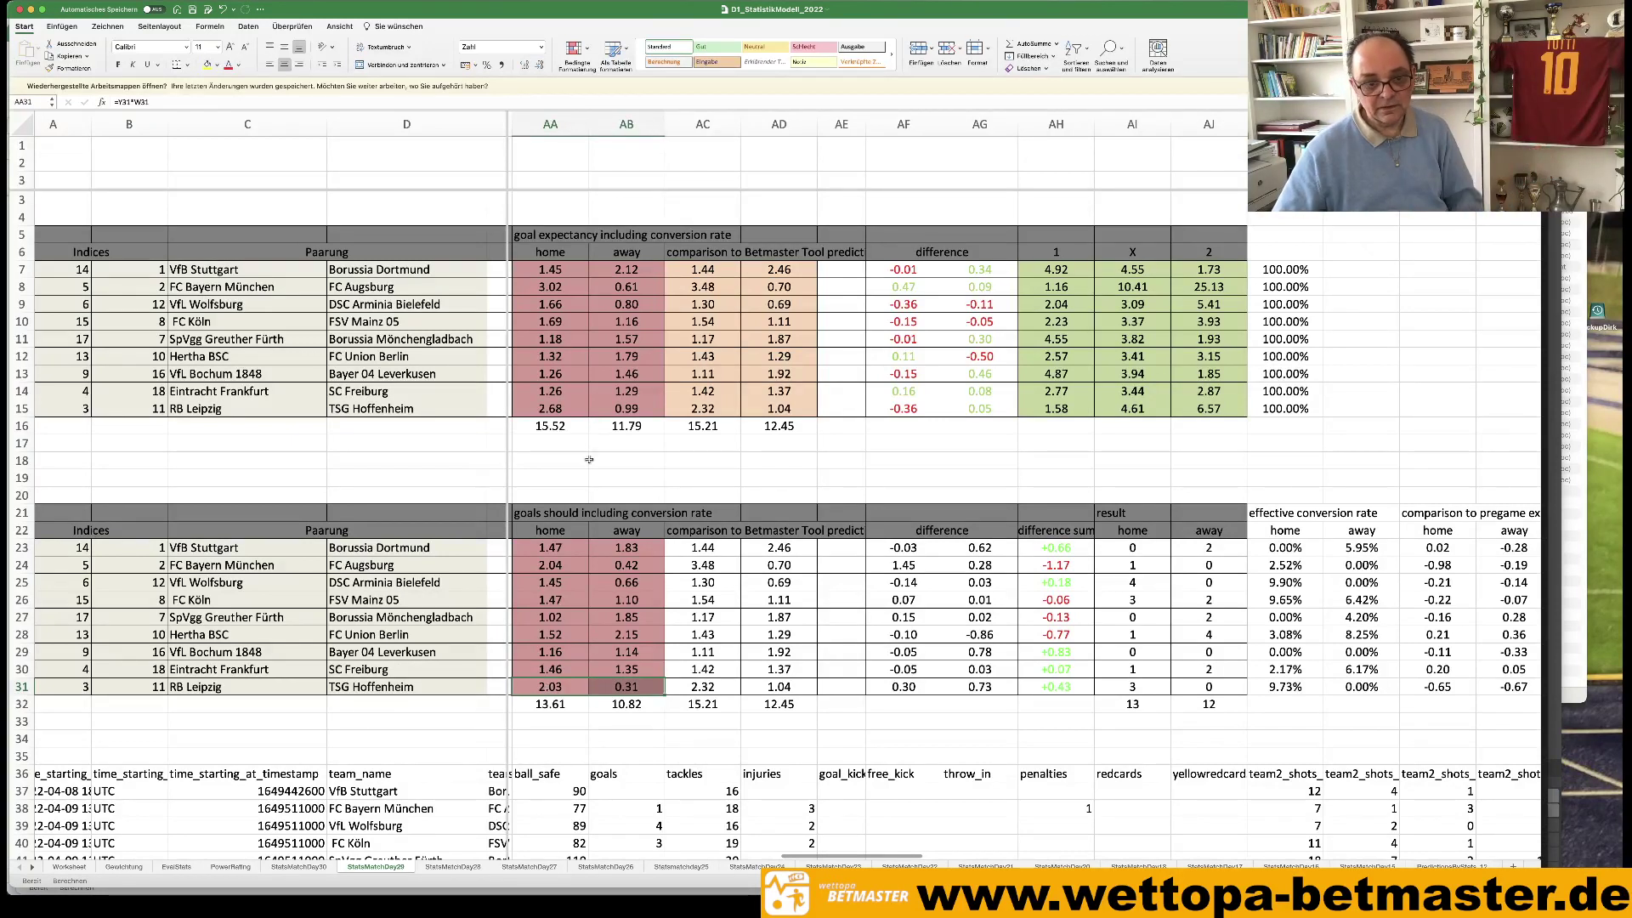
pyautogui.moveTo(553, 408); pyautogui.dragTo(607, 410)
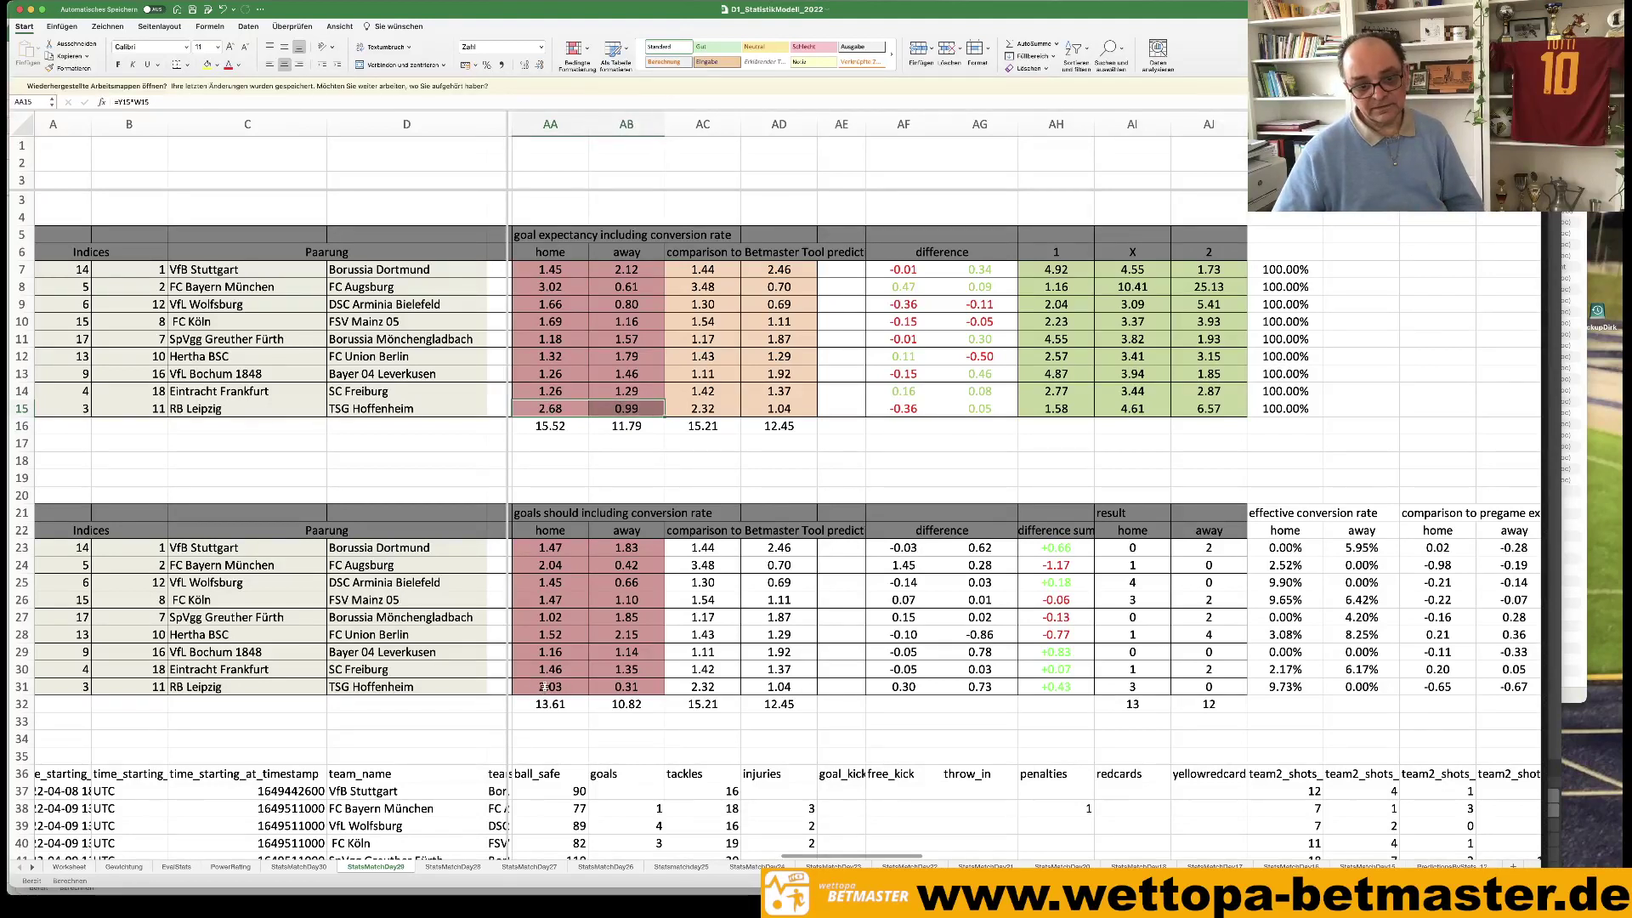
pyautogui.moveTo(545, 687); pyautogui.dragTo(623, 687)
pyautogui.moveTo(548, 868)
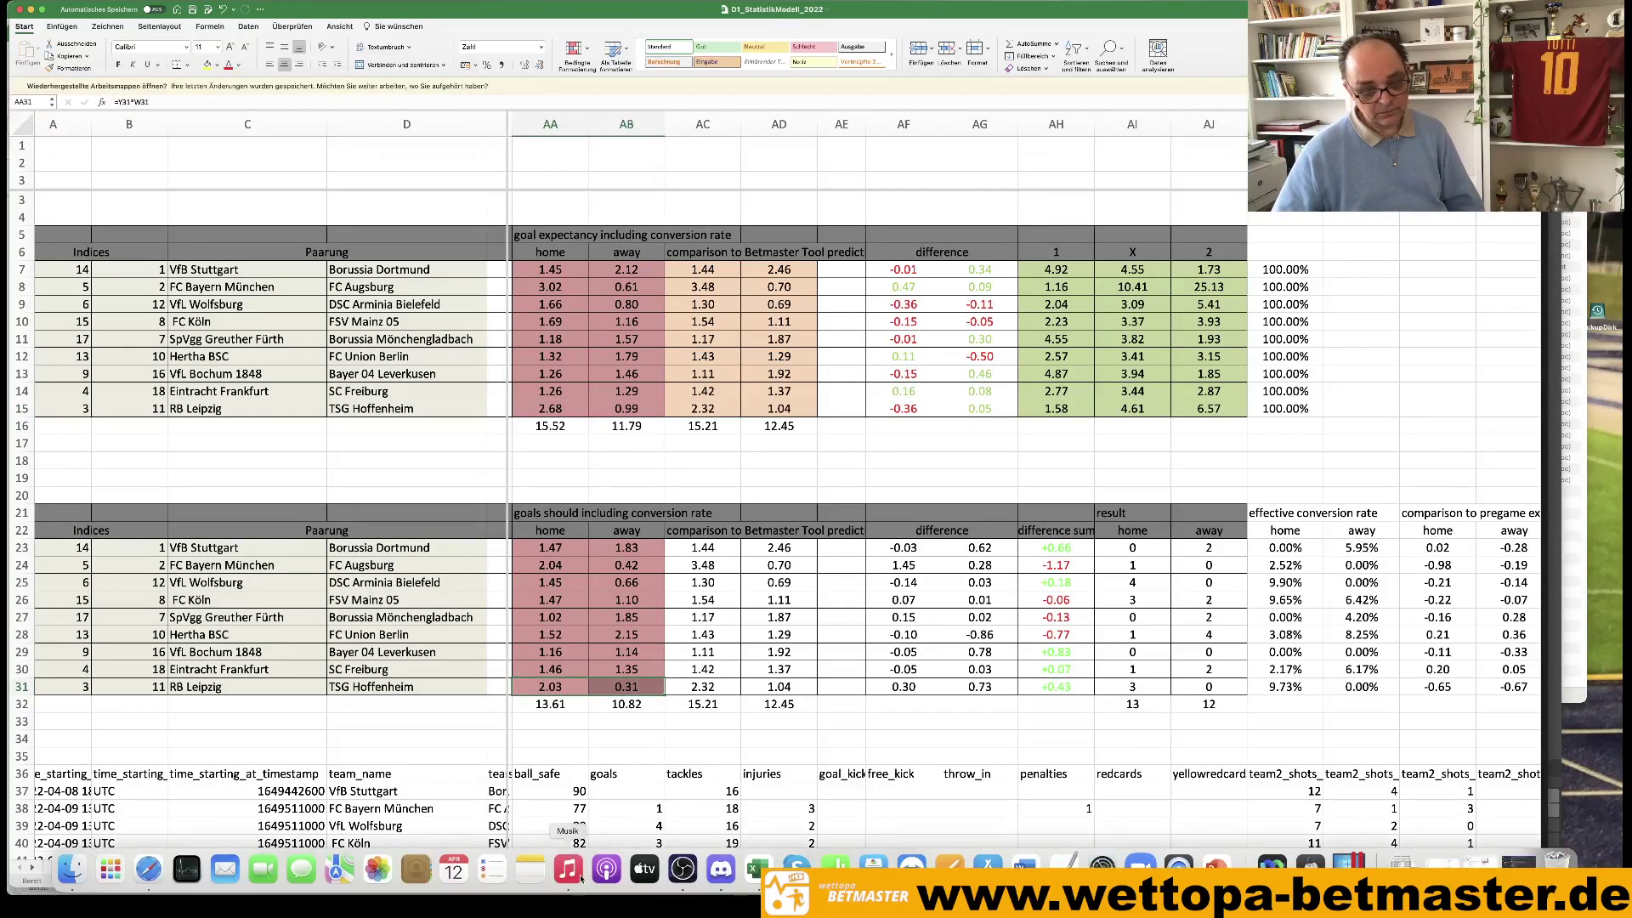
pyautogui.click(150, 869)
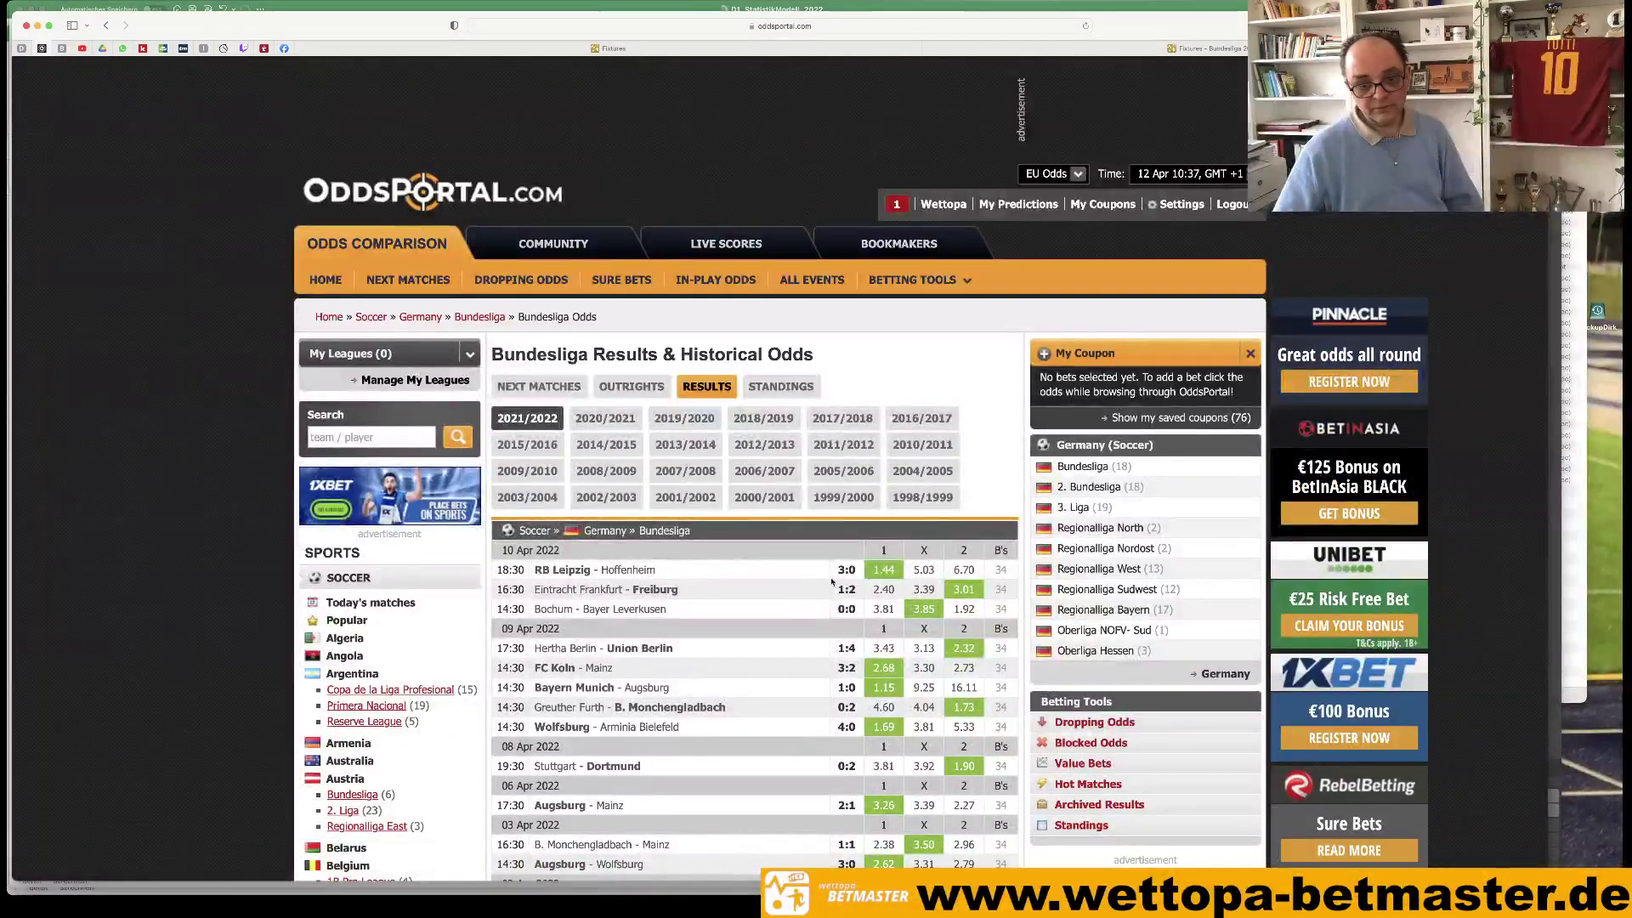
# Switch to Excel and compare Eintracht Frankfurt–SC Freiburg's goal expectancy and 1X2 prices with its goals-should values and actual result.
pyautogui.moveTo(376, 870)
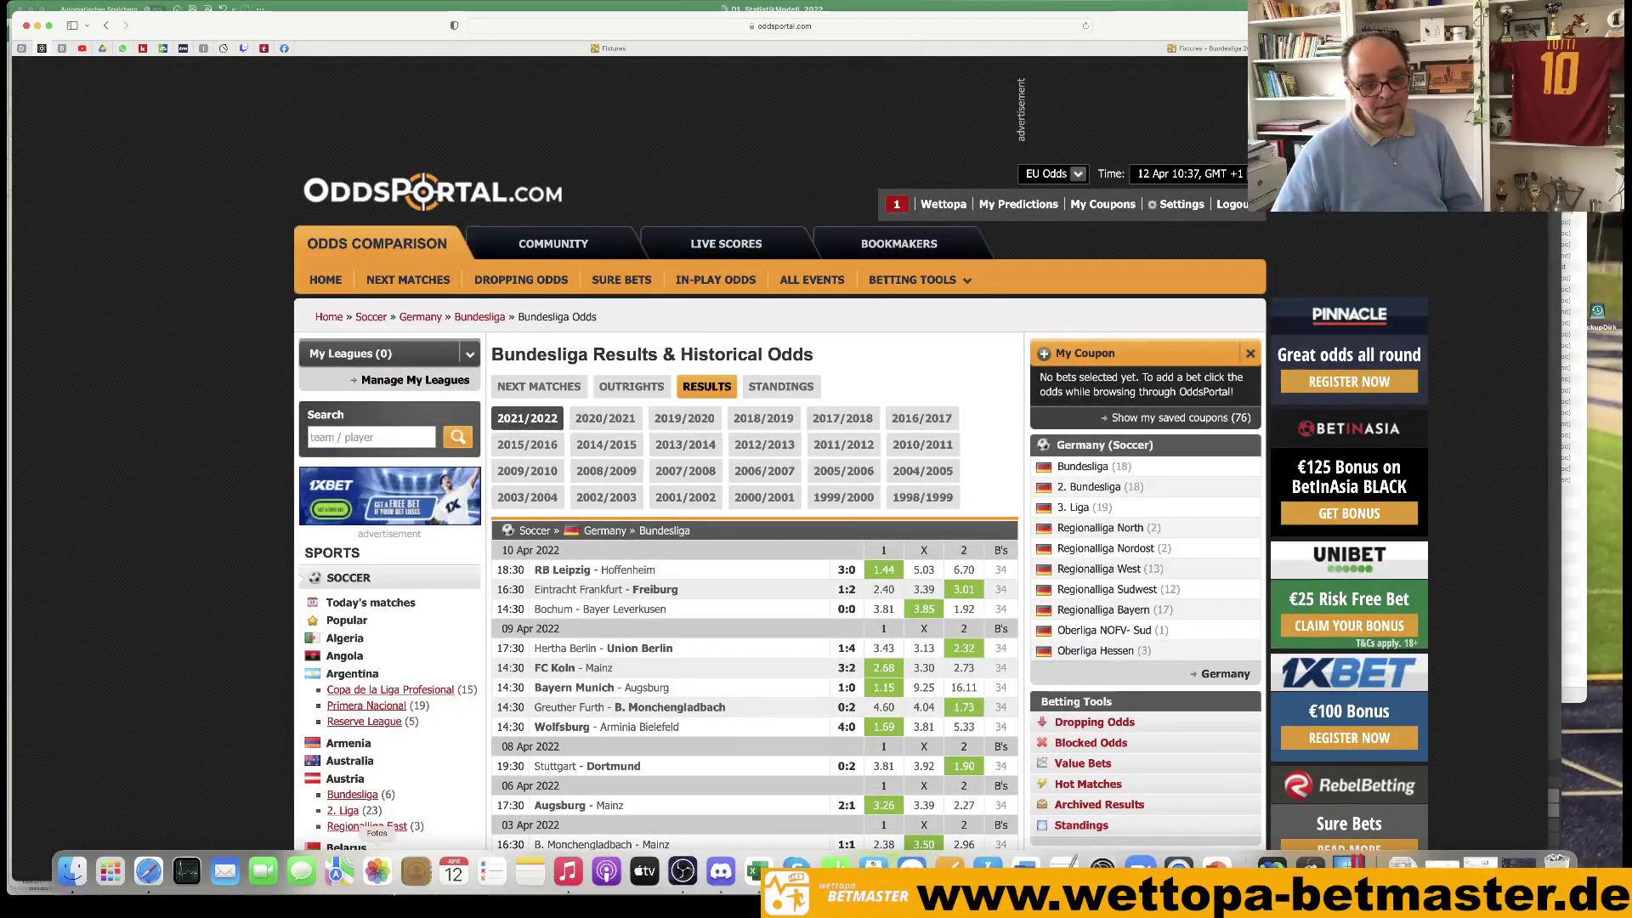
pyautogui.click(757, 869)
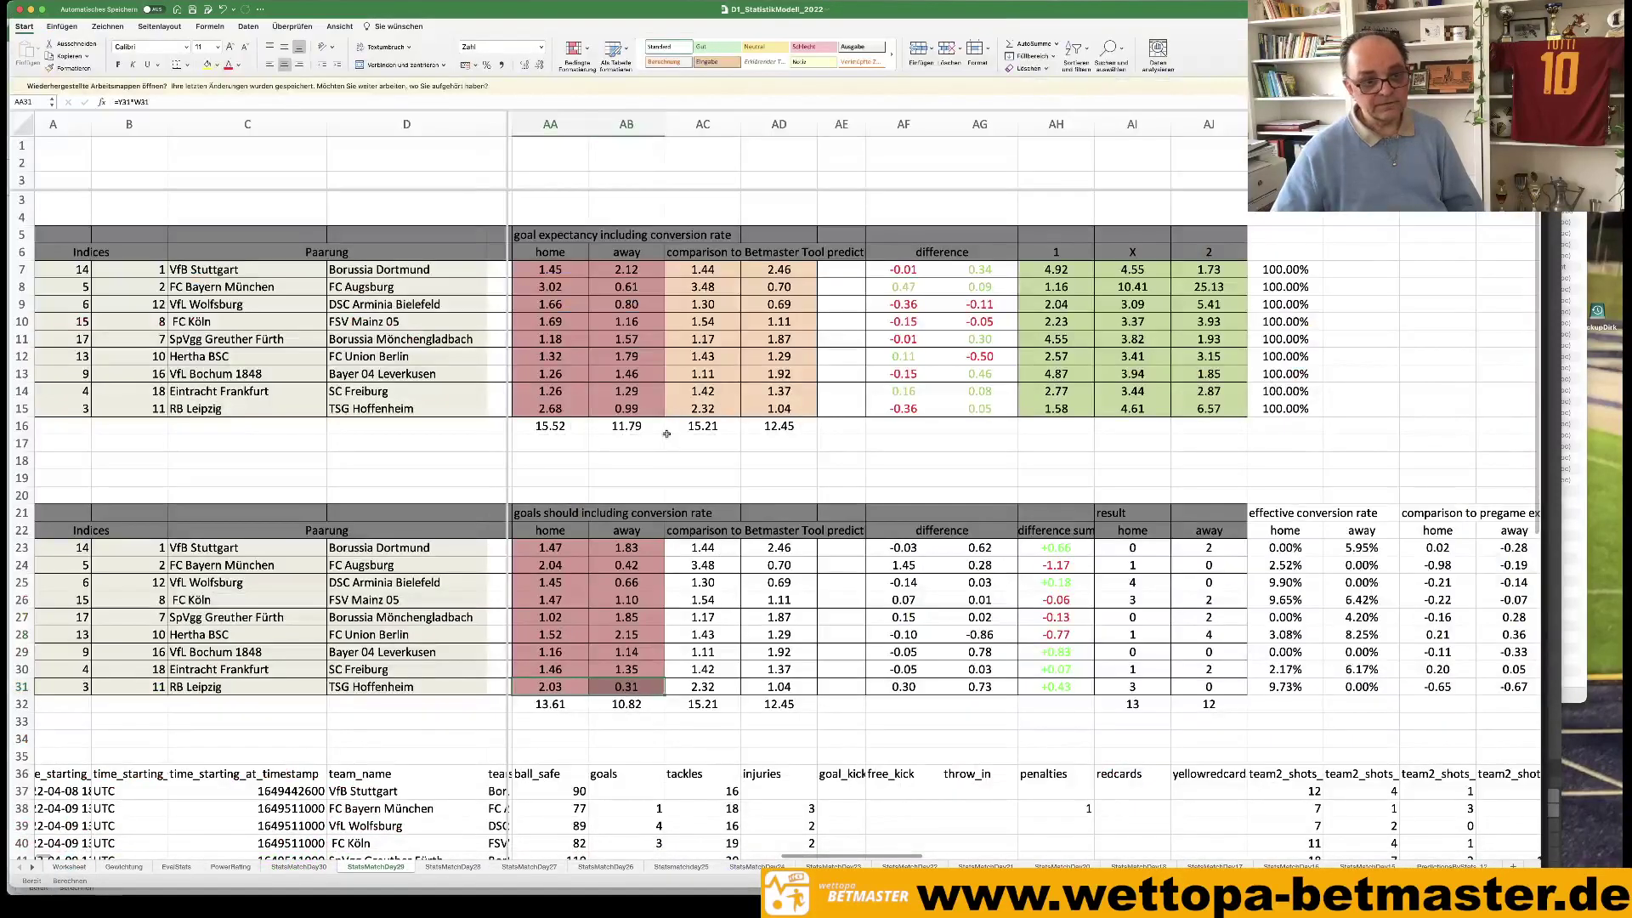
pyautogui.moveTo(556, 392); pyautogui.dragTo(757, 392)
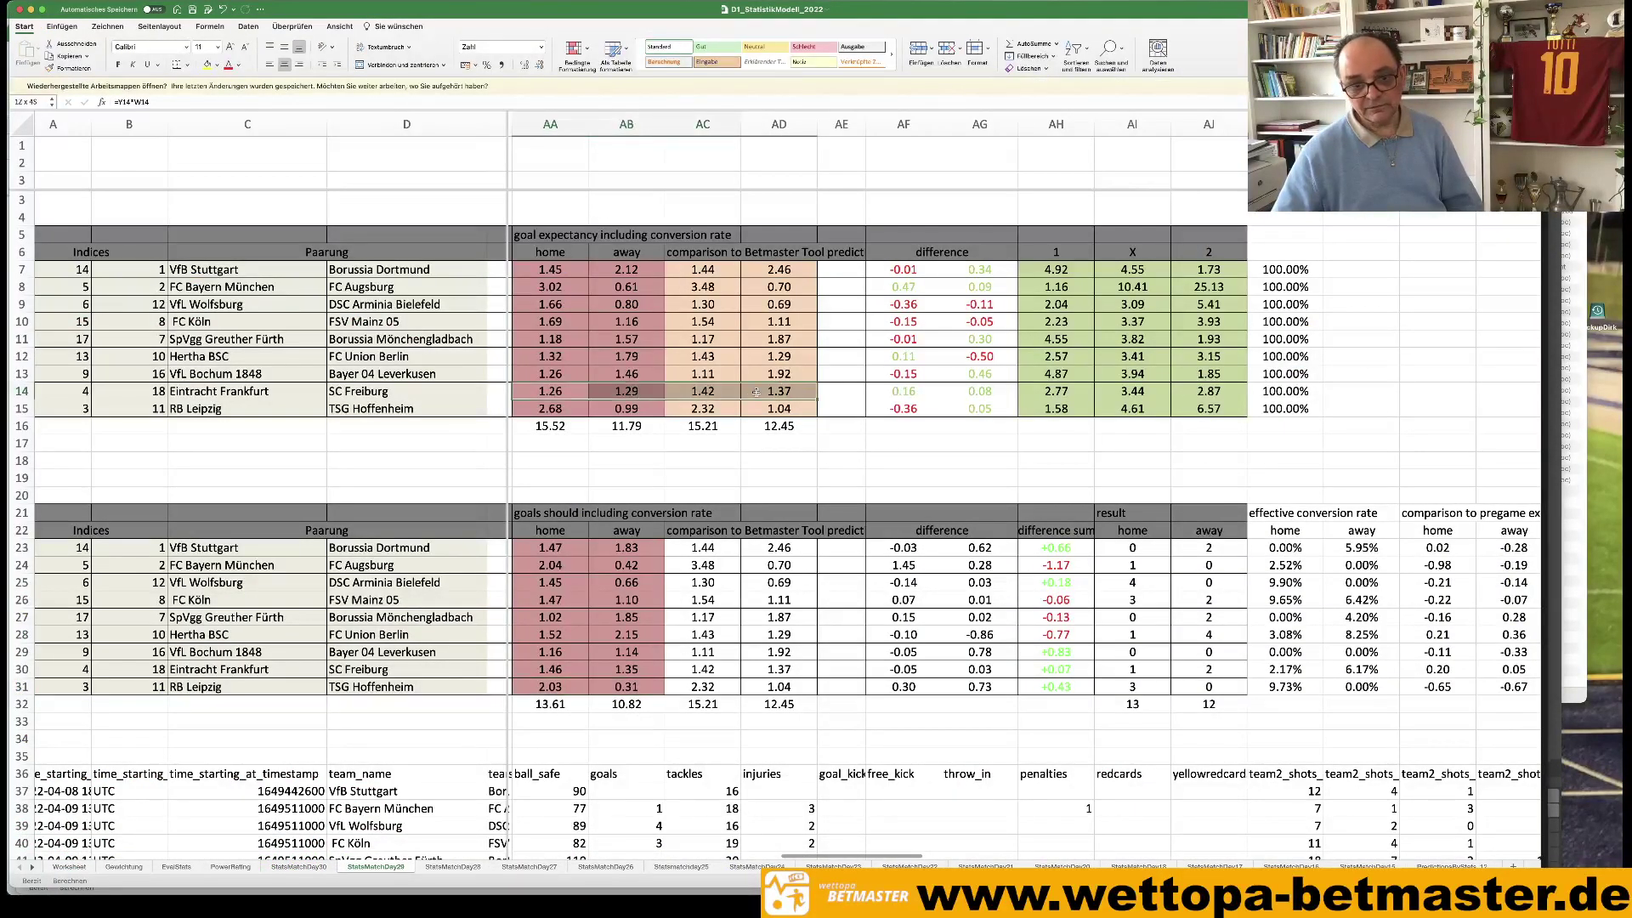
pyautogui.moveTo(1061, 391); pyautogui.dragTo(1185, 393)
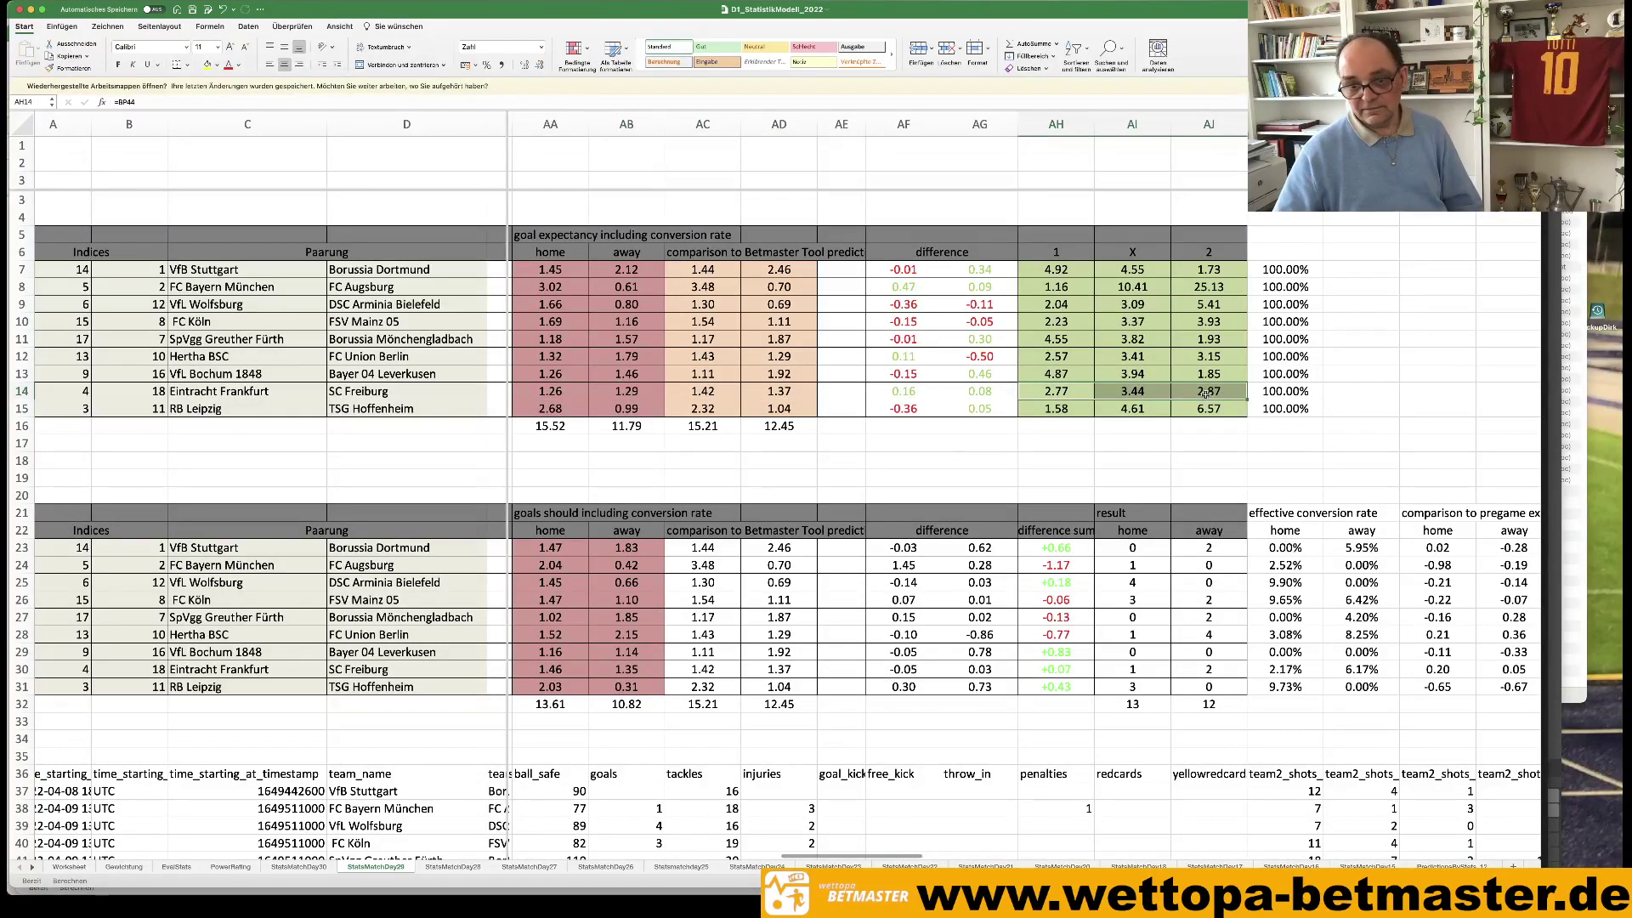
pyautogui.click(1206, 394)
pyautogui.moveTo(552, 672); pyautogui.dragTo(778, 670)
pyautogui.moveTo(540, 668); pyautogui.dragTo(748, 669)
pyautogui.moveTo(549, 389); pyautogui.dragTo(758, 390)
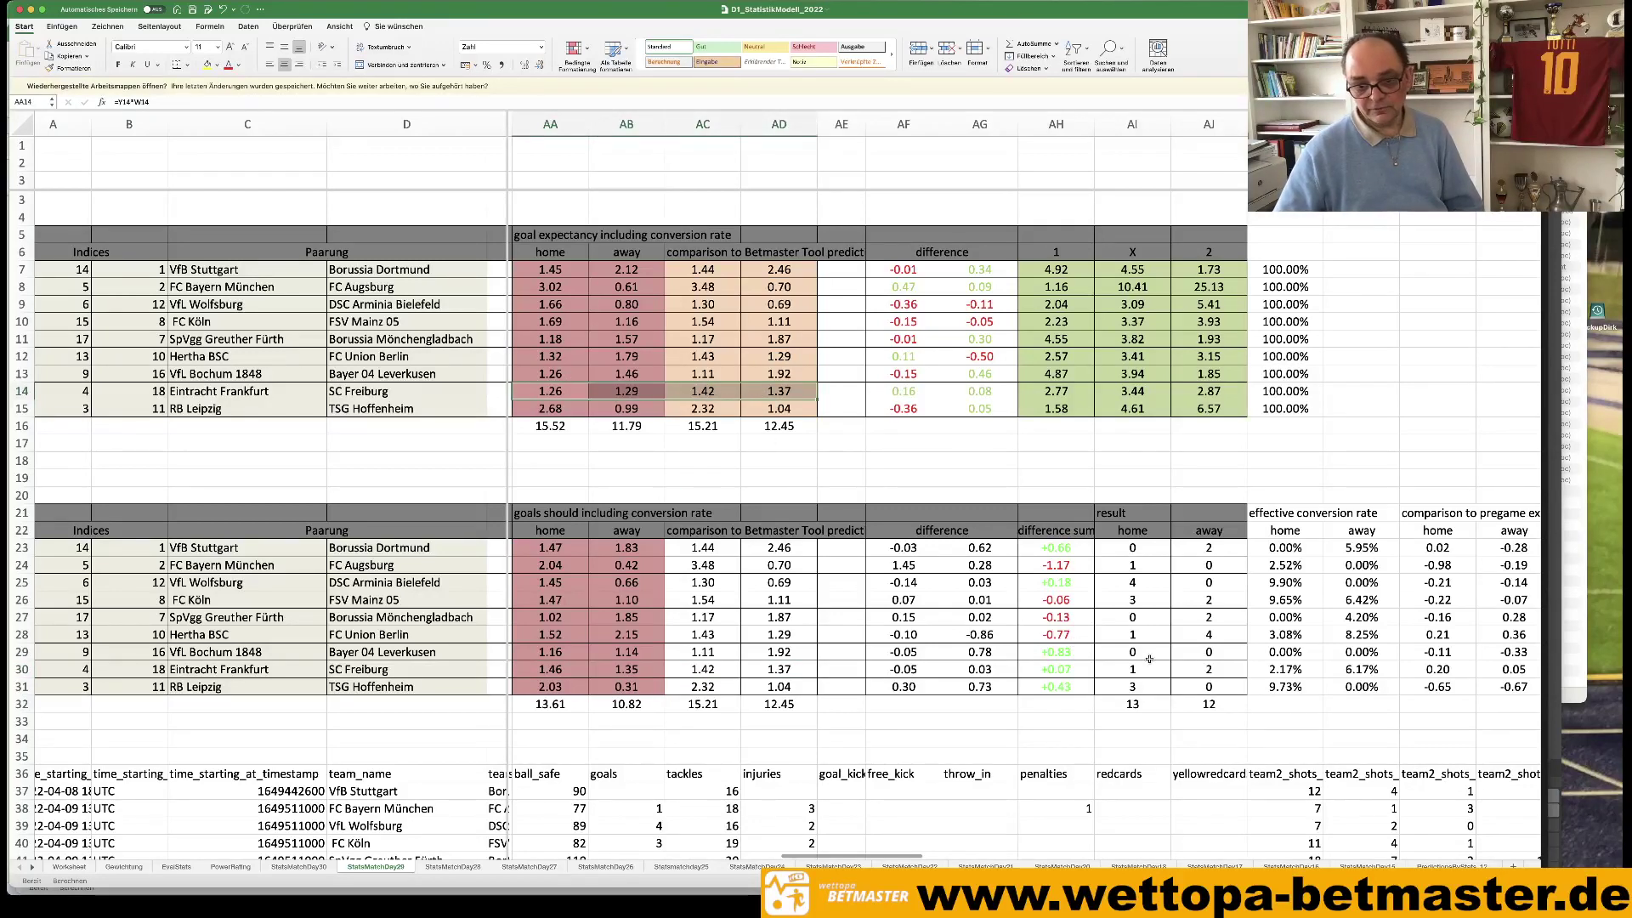
pyautogui.moveTo(1129, 668); pyautogui.dragTo(1178, 668)
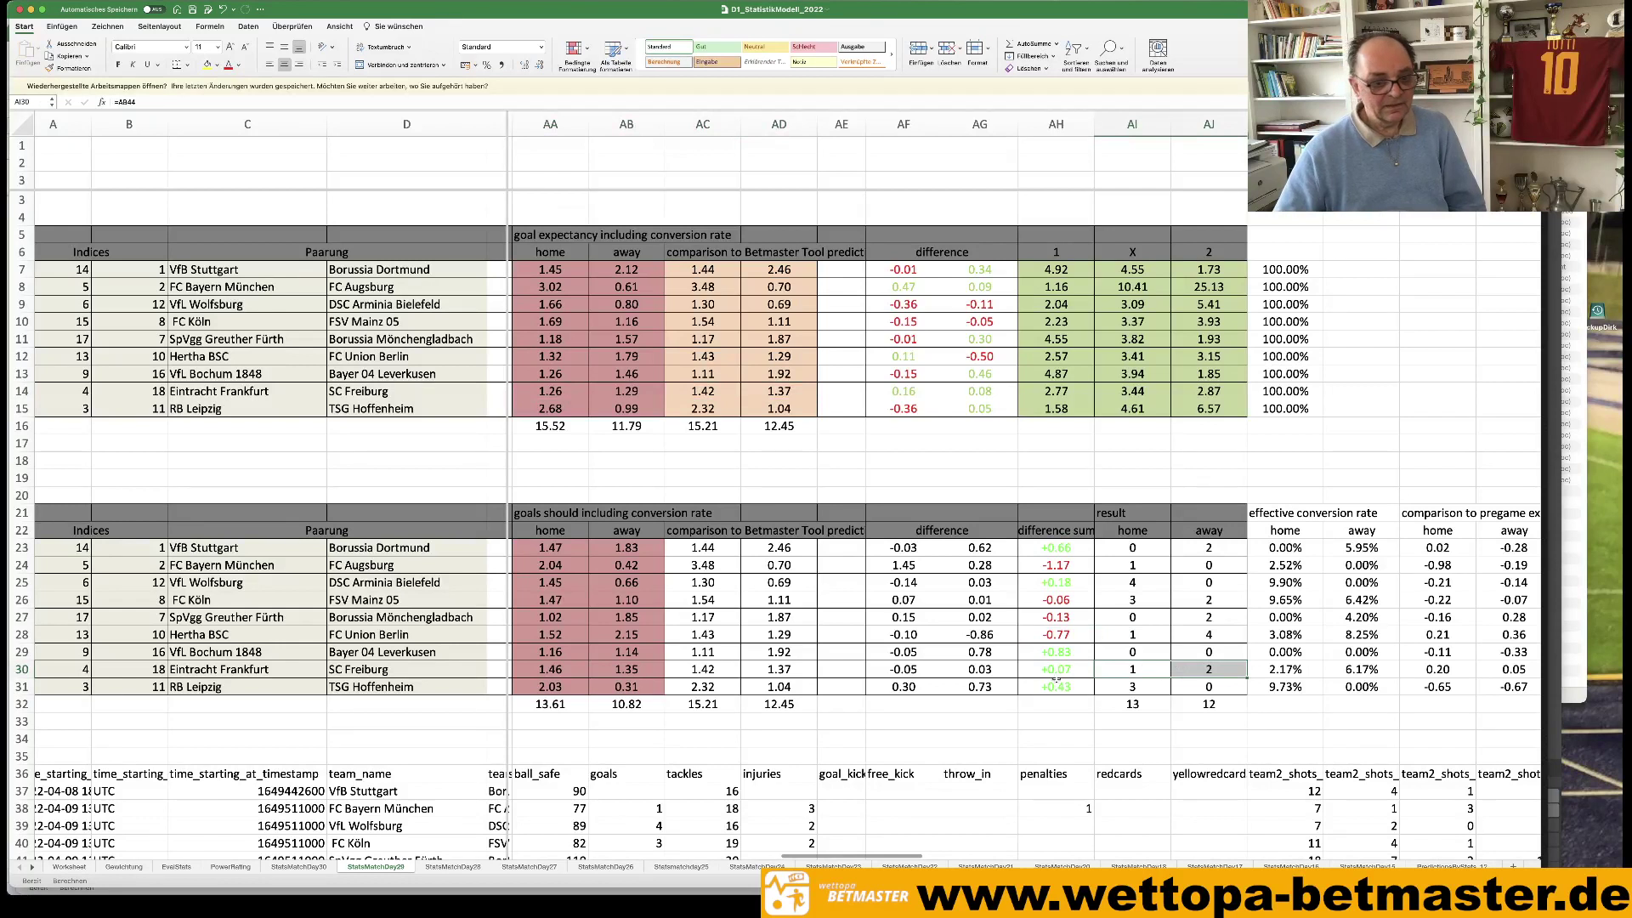
# Switch to Safari, view the bookmakers' draw odds for VfL Bochum–Bayer Leverkusen in Betmaster, and return to the OddsPortal results.
pyautogui.moveTo(476, 909)
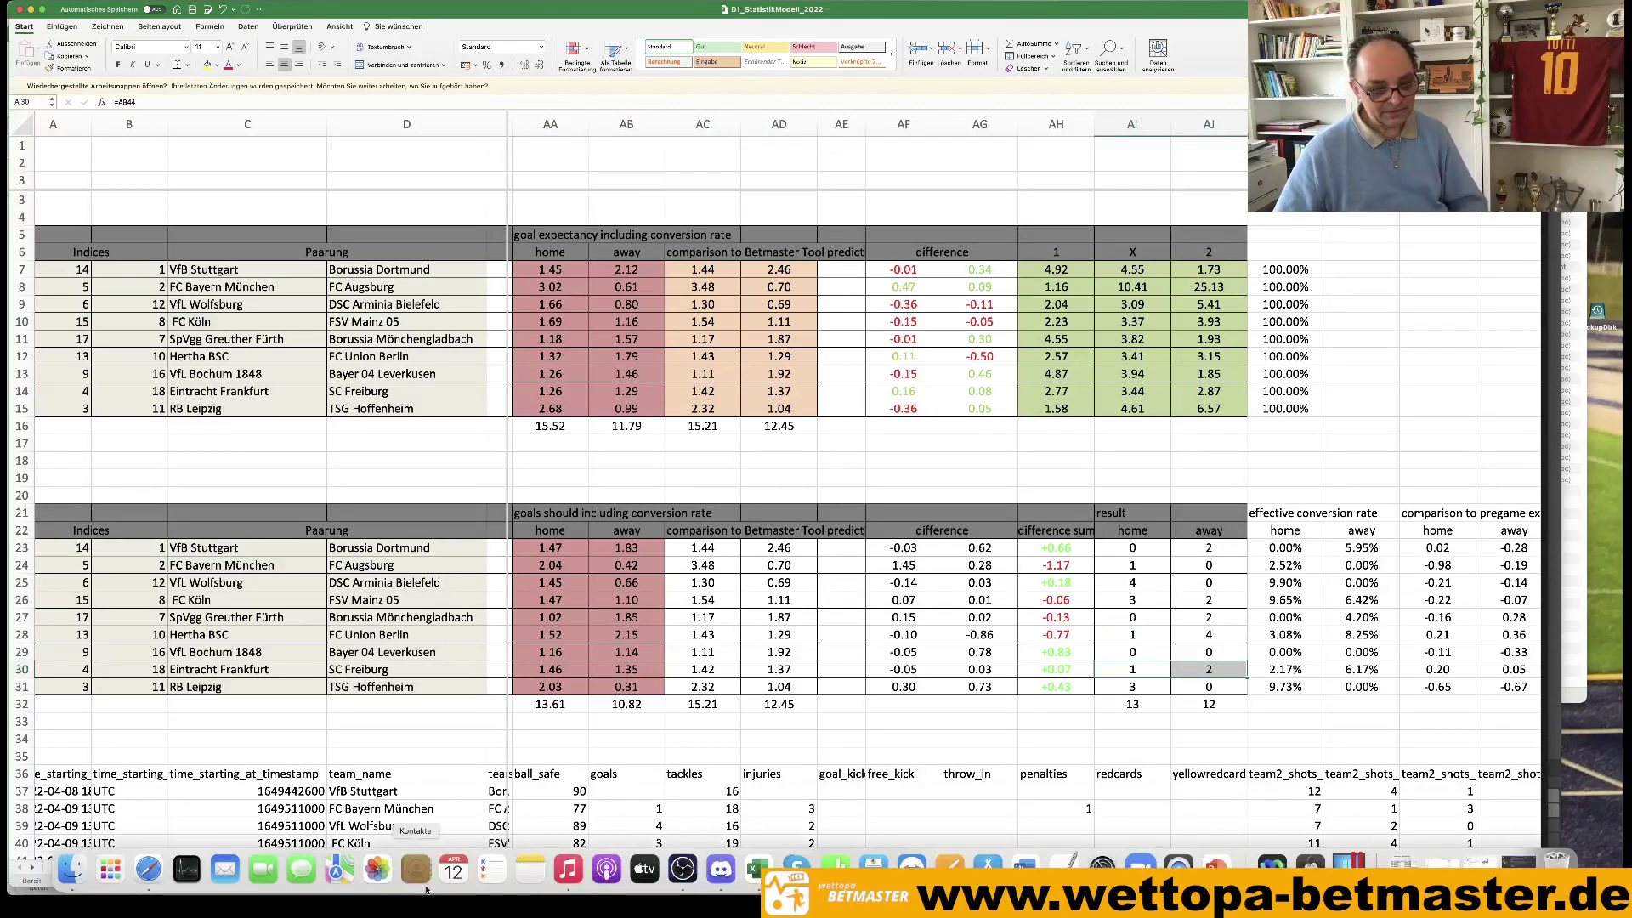
pyautogui.click(150, 868)
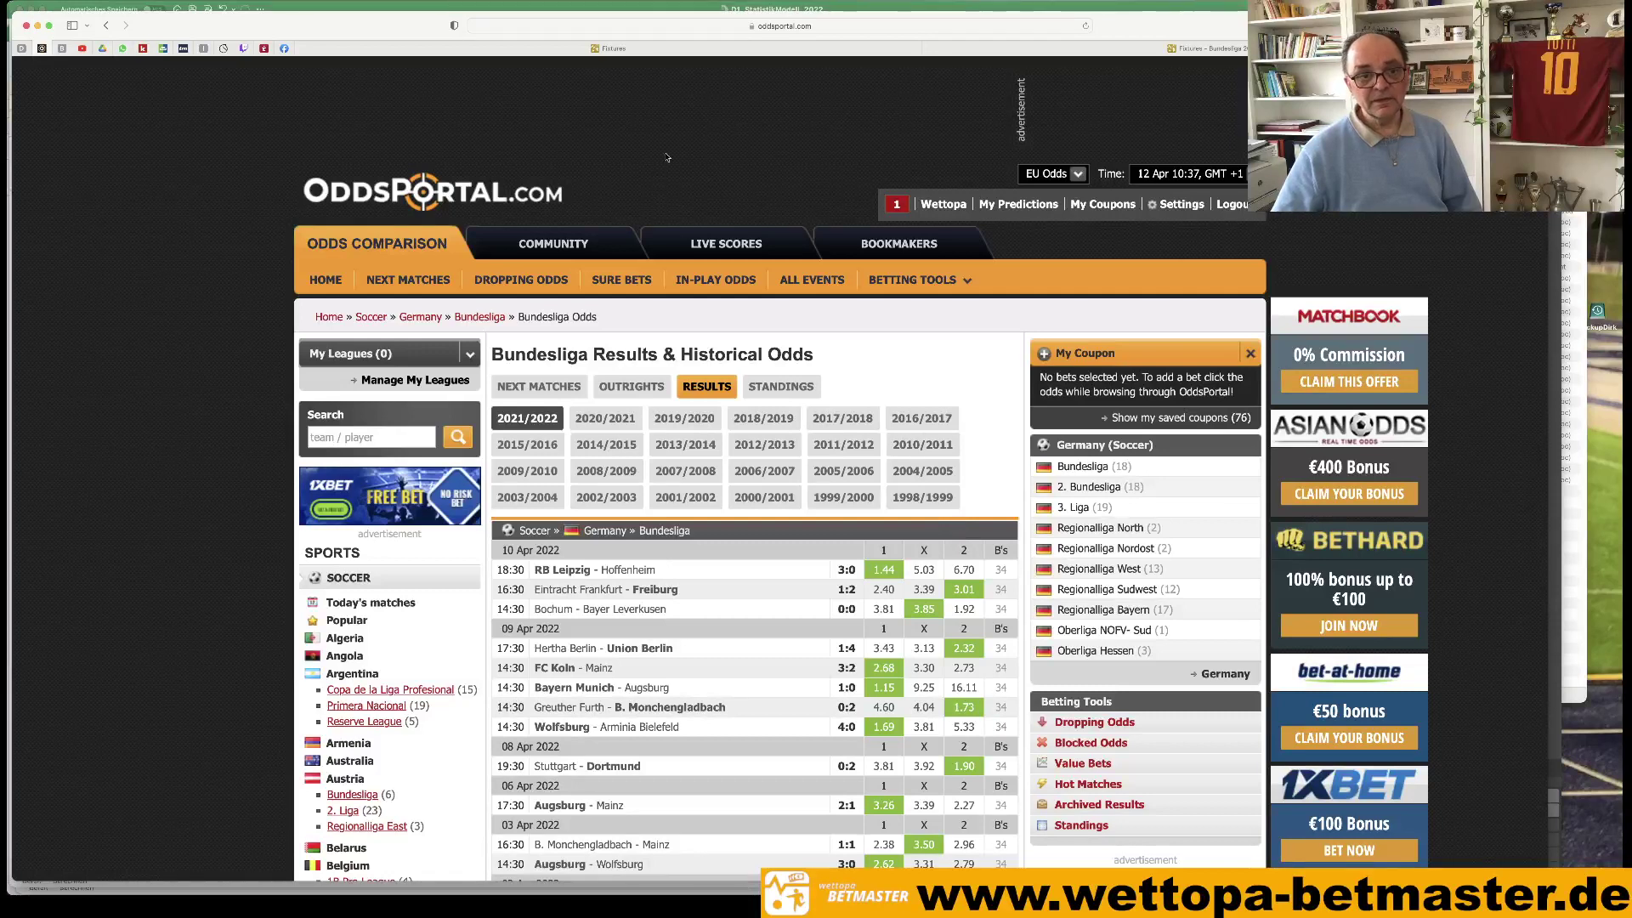
pyautogui.click(1097, 51)
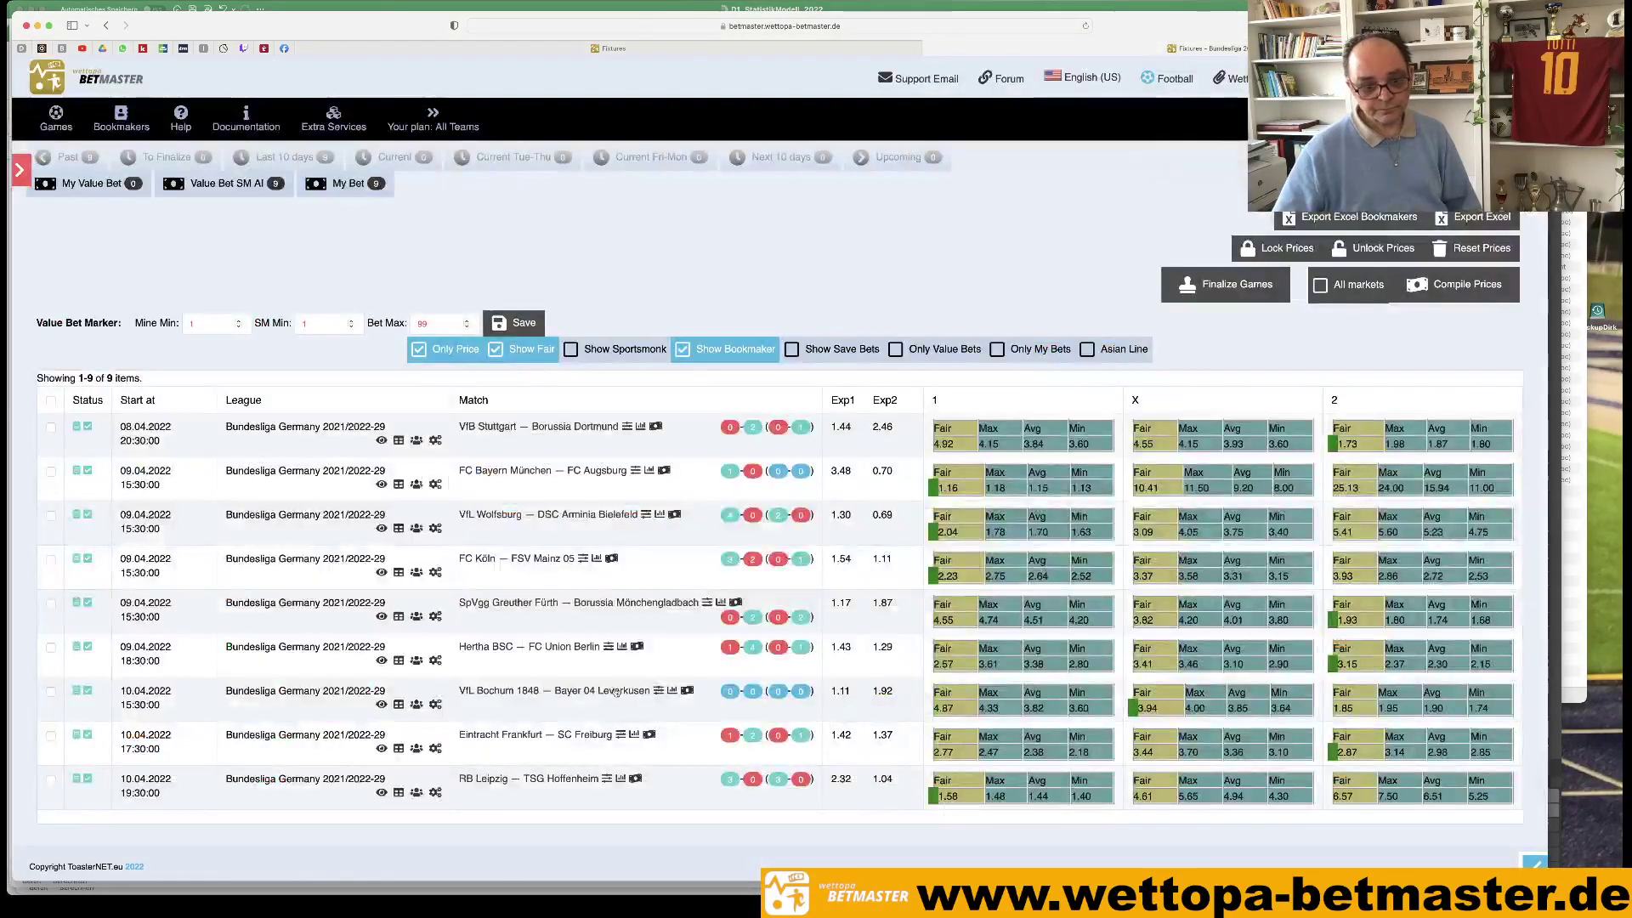
pyautogui.click(1190, 701)
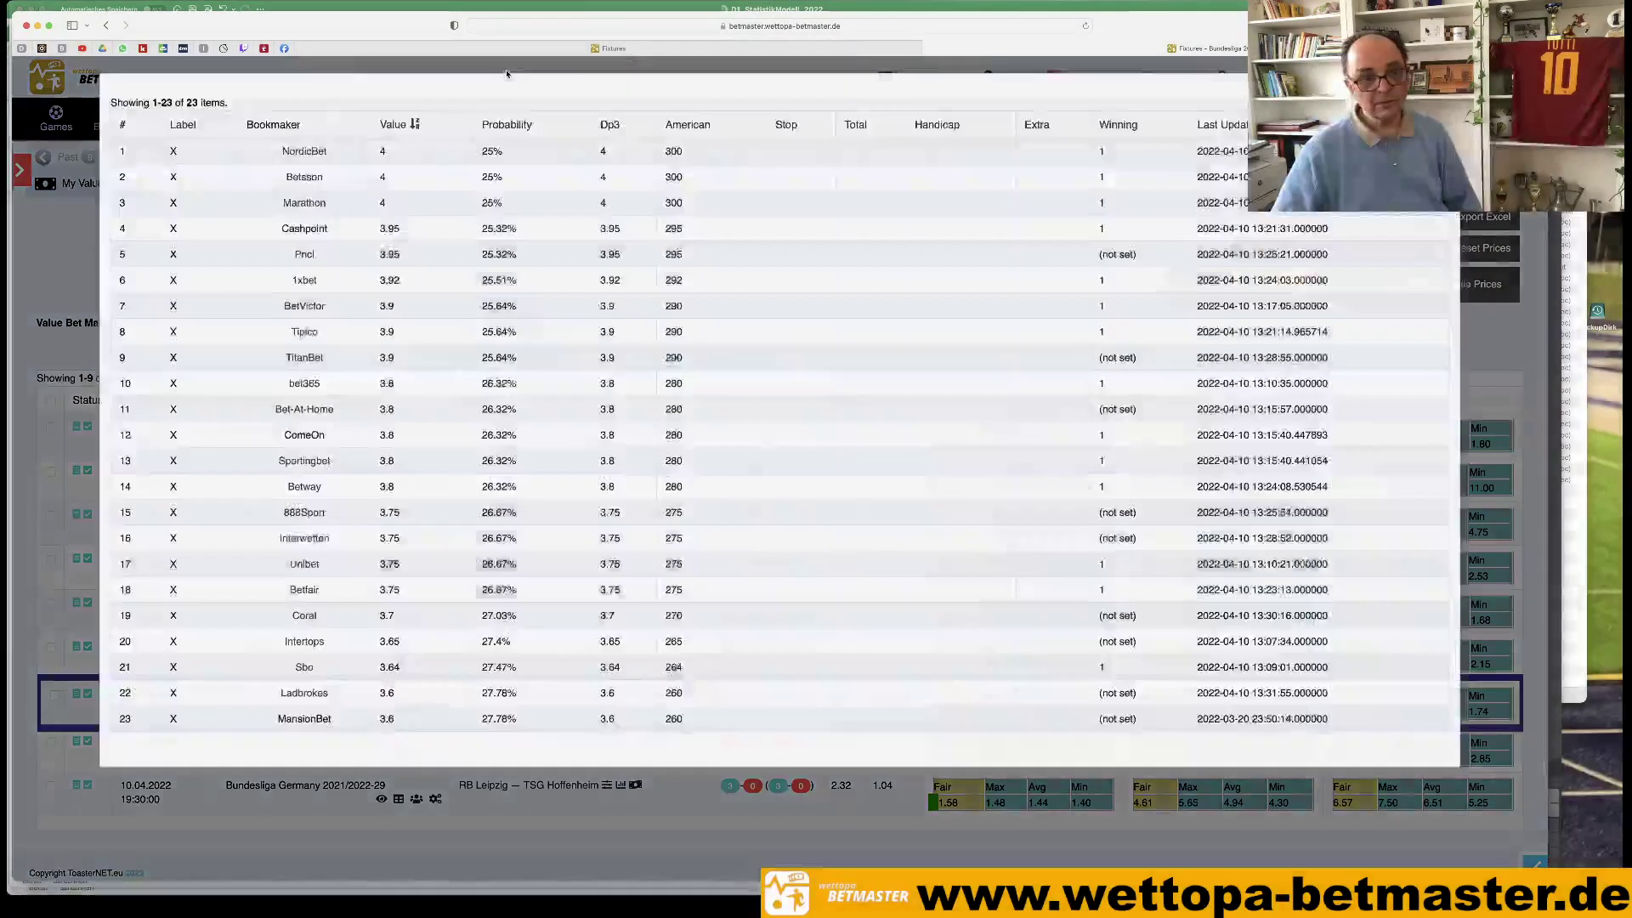
pyautogui.click(506, 74)
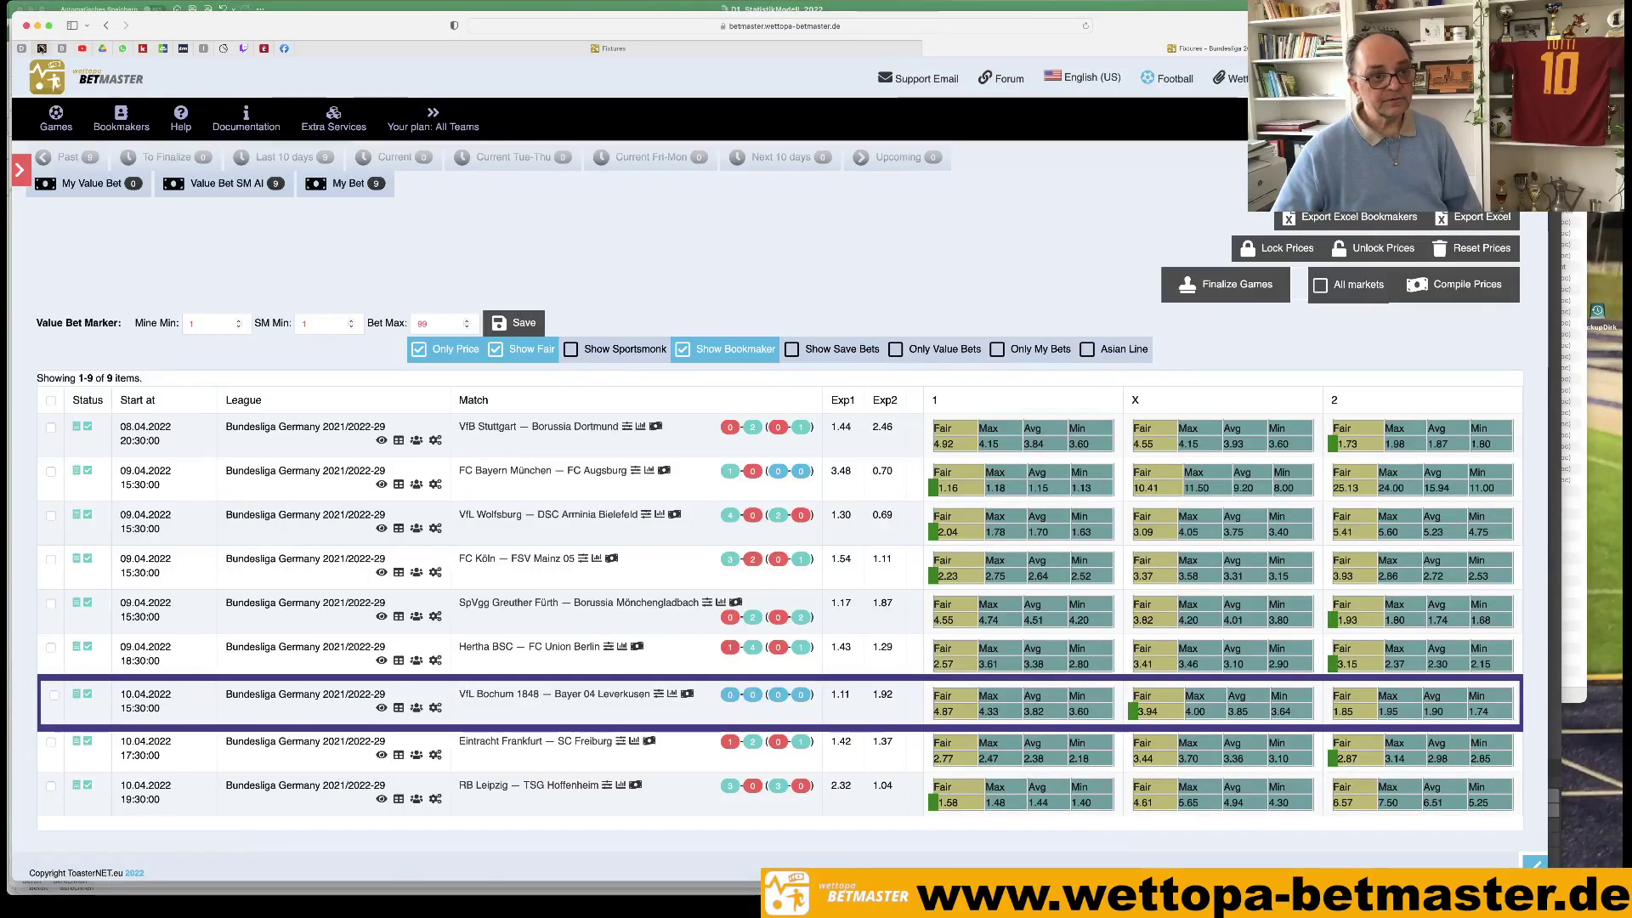
pyautogui.hotkey('ctrl', 'Tab')
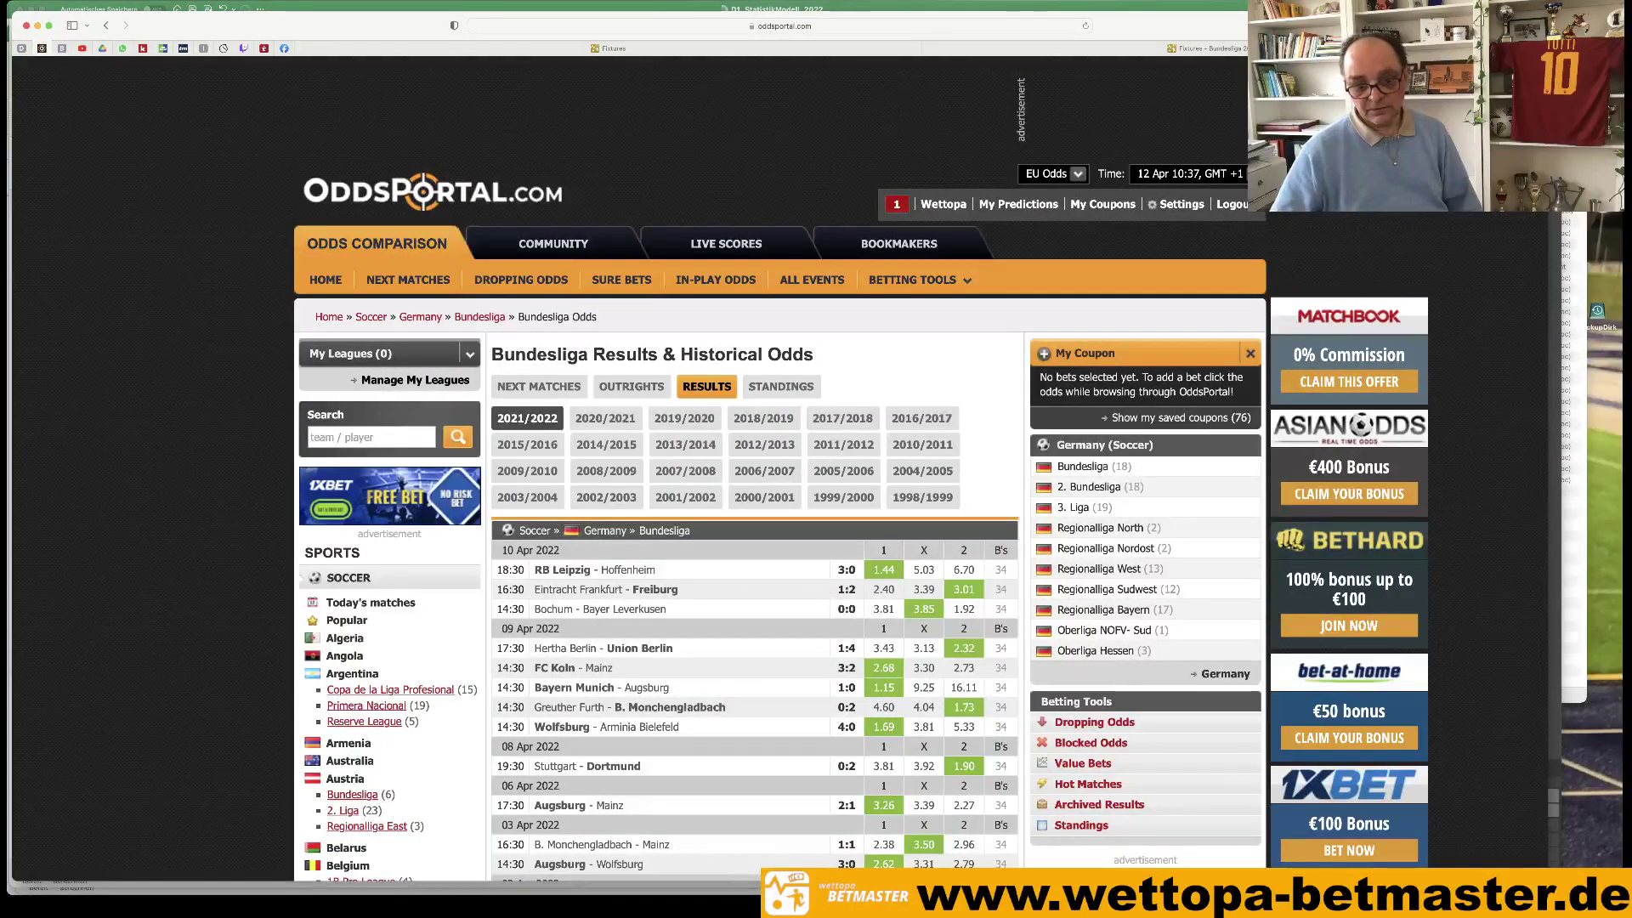
# Switch to Excel and compare VfL Bochum–Bayer Leverkusen's goal expectancy and Betmaster prediction with its goals-should values.
pyautogui.click(760, 870)
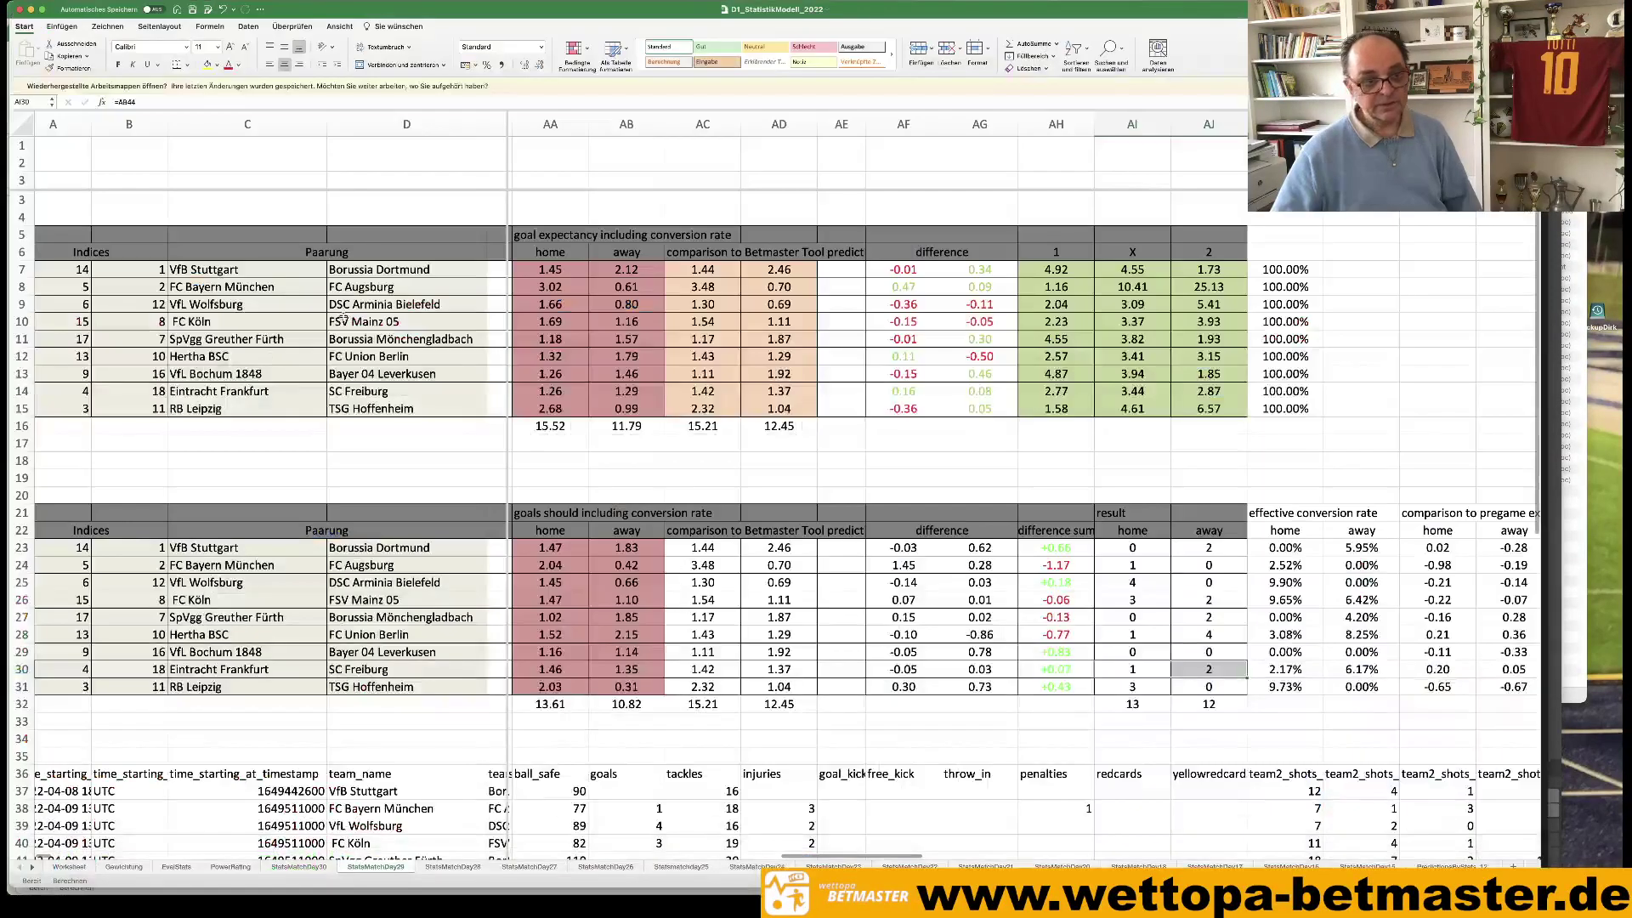
pyautogui.moveTo(551, 372); pyautogui.dragTo(754, 369)
pyautogui.moveTo(546, 376); pyautogui.dragTo(754, 373)
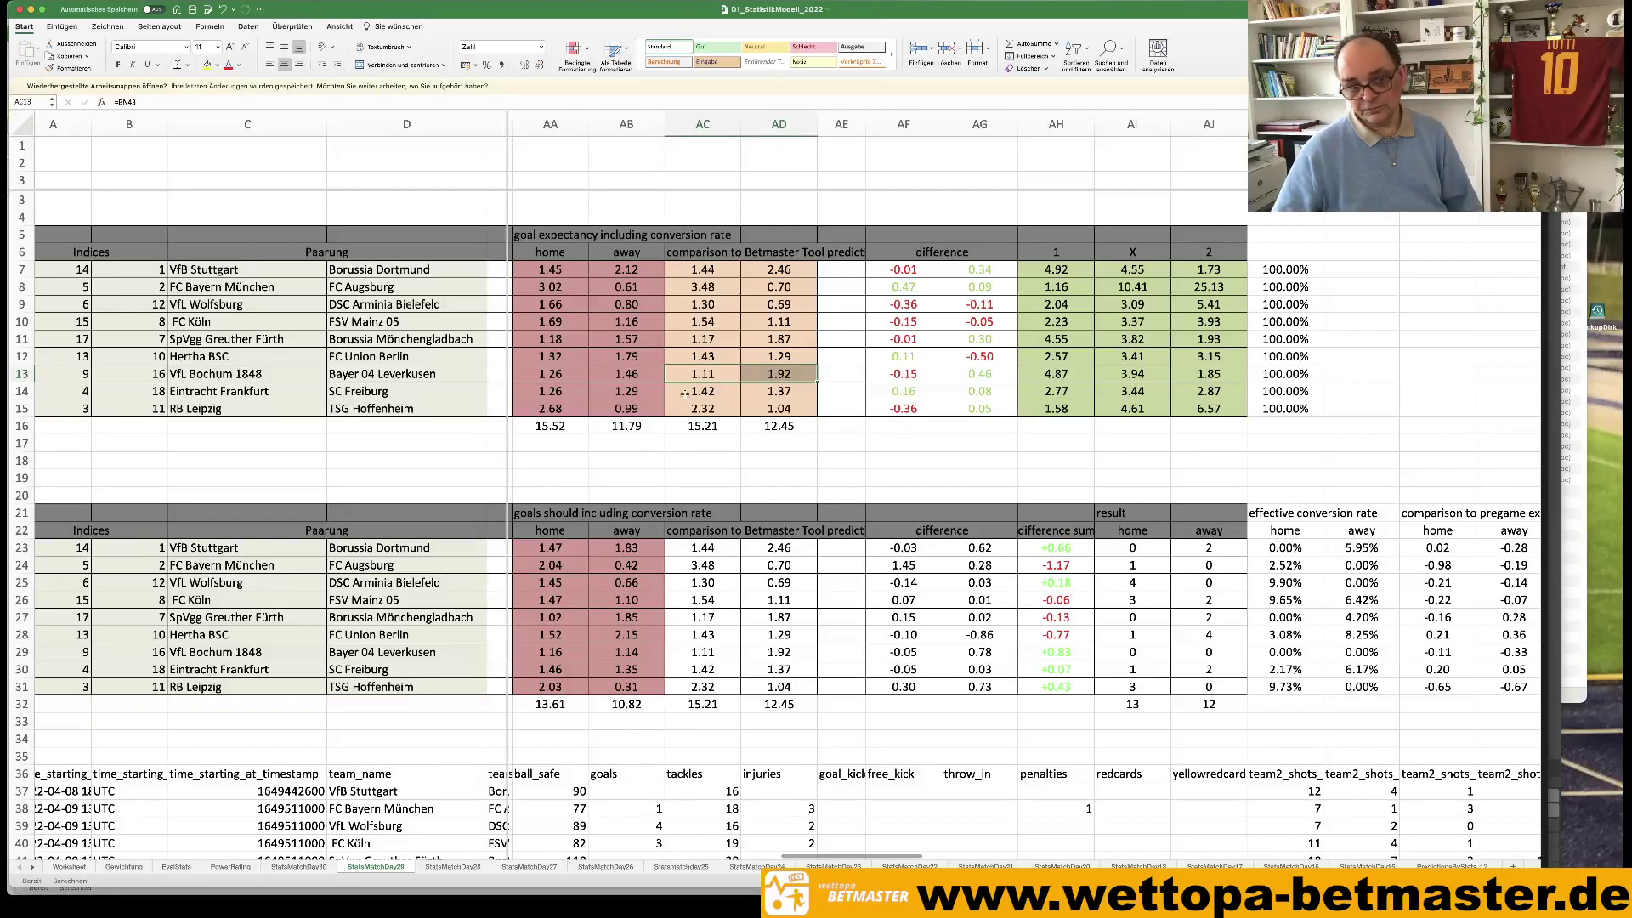
pyautogui.moveTo(549, 652)
pyautogui.mouseDown()
pyautogui.moveTo(621, 651)
pyautogui.moveTo(567, 651)
pyautogui.moveTo(599, 649)
pyautogui.mouseUp()
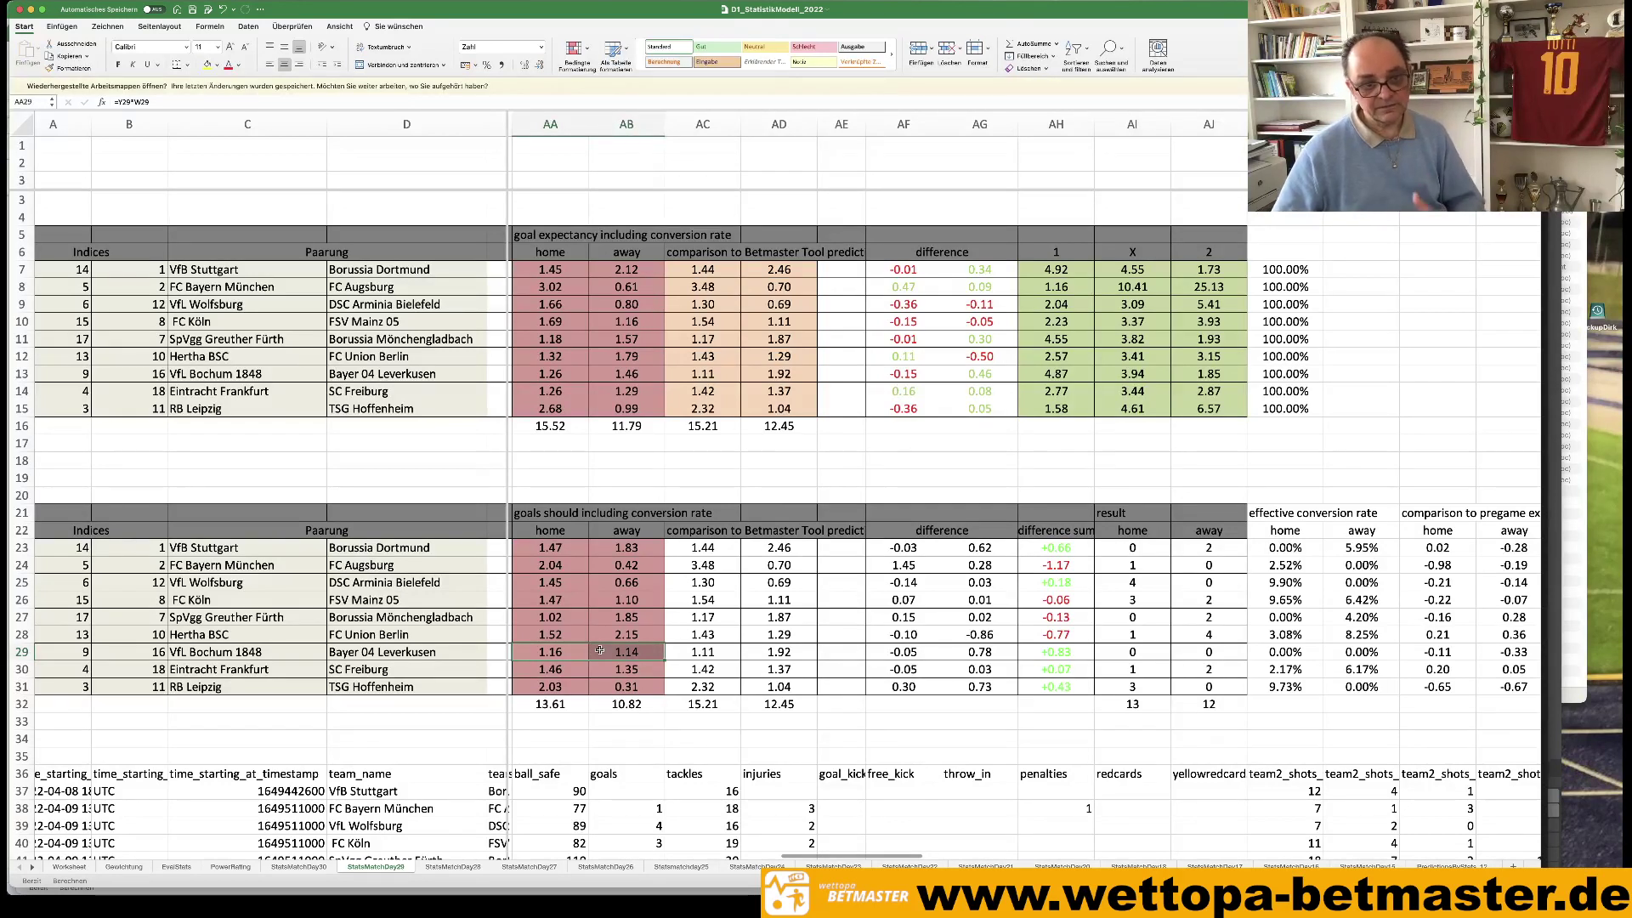
pyautogui.moveTo(551, 374); pyautogui.dragTo(628, 374)
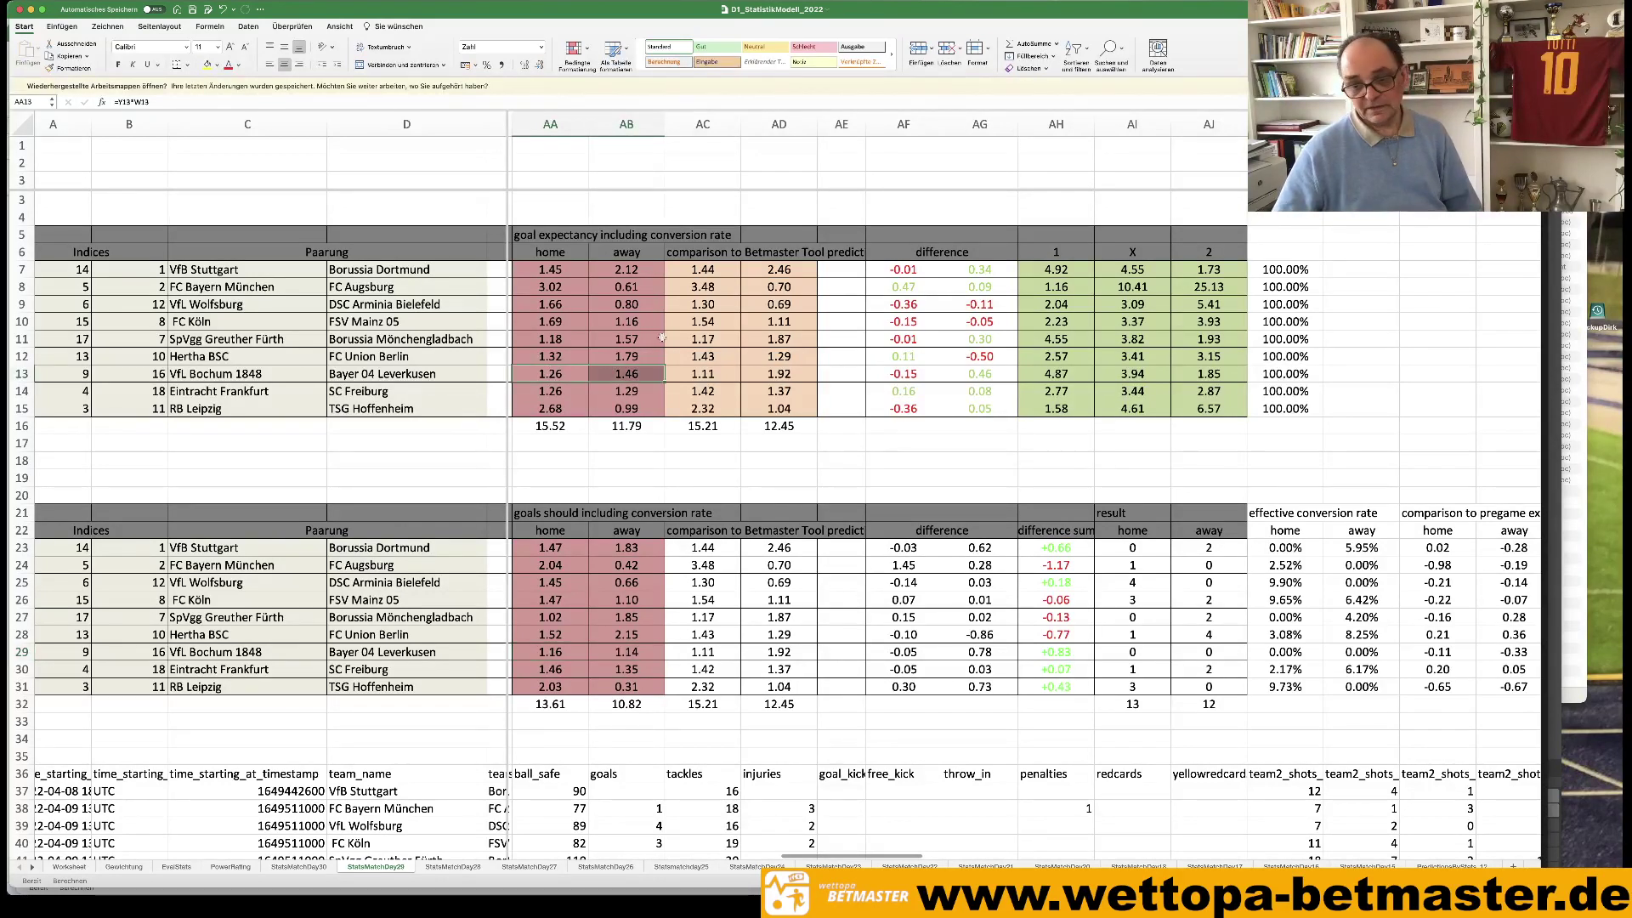
# Compare Hertha BSC–FC Union Berlin's goals-should values with its goal expectancy, and check the fair price for the away win.
pyautogui.moveTo(536, 876)
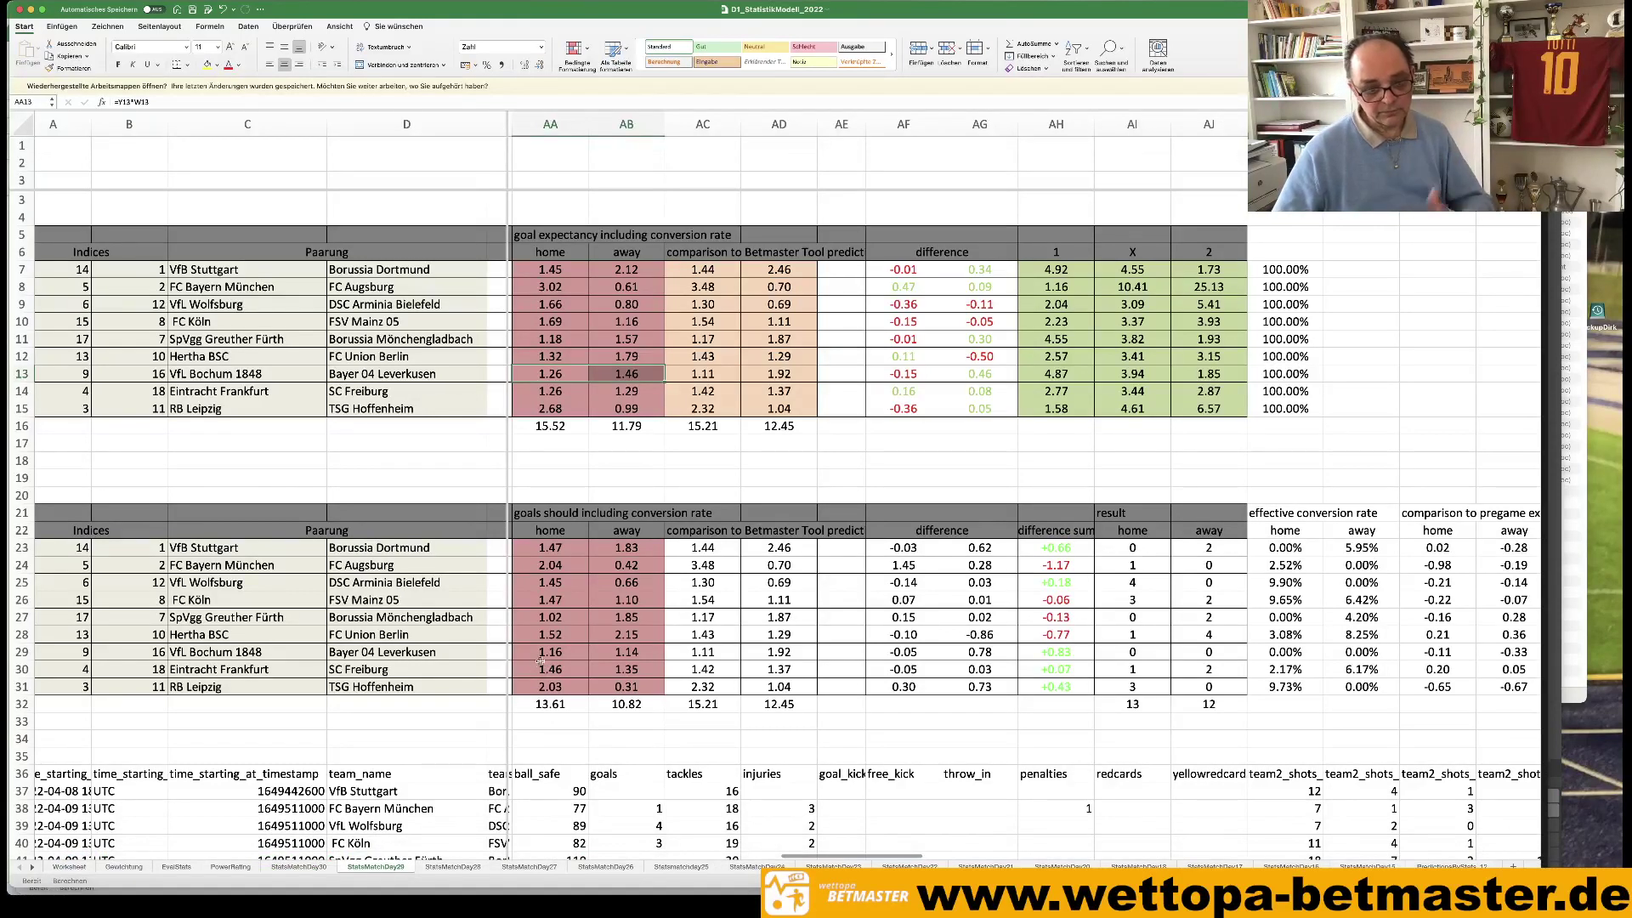
pyautogui.moveTo(549, 635); pyautogui.dragTo(617, 630)
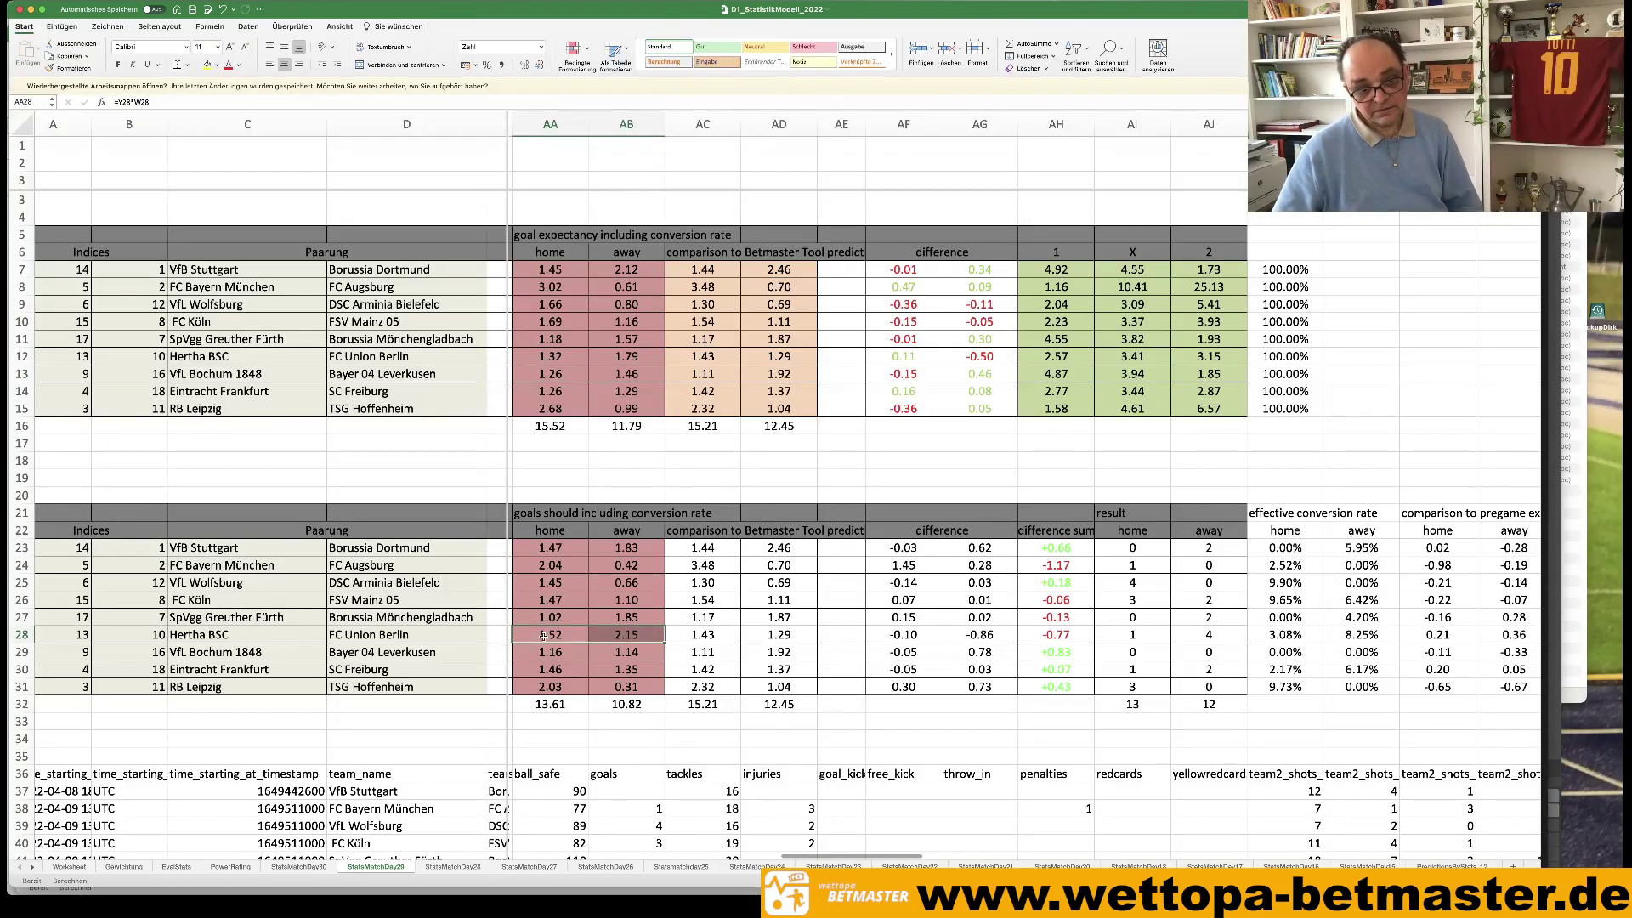
pyautogui.moveTo(612, 634); pyautogui.dragTo(769, 636)
pyautogui.moveTo(534, 633); pyautogui.dragTo(612, 634)
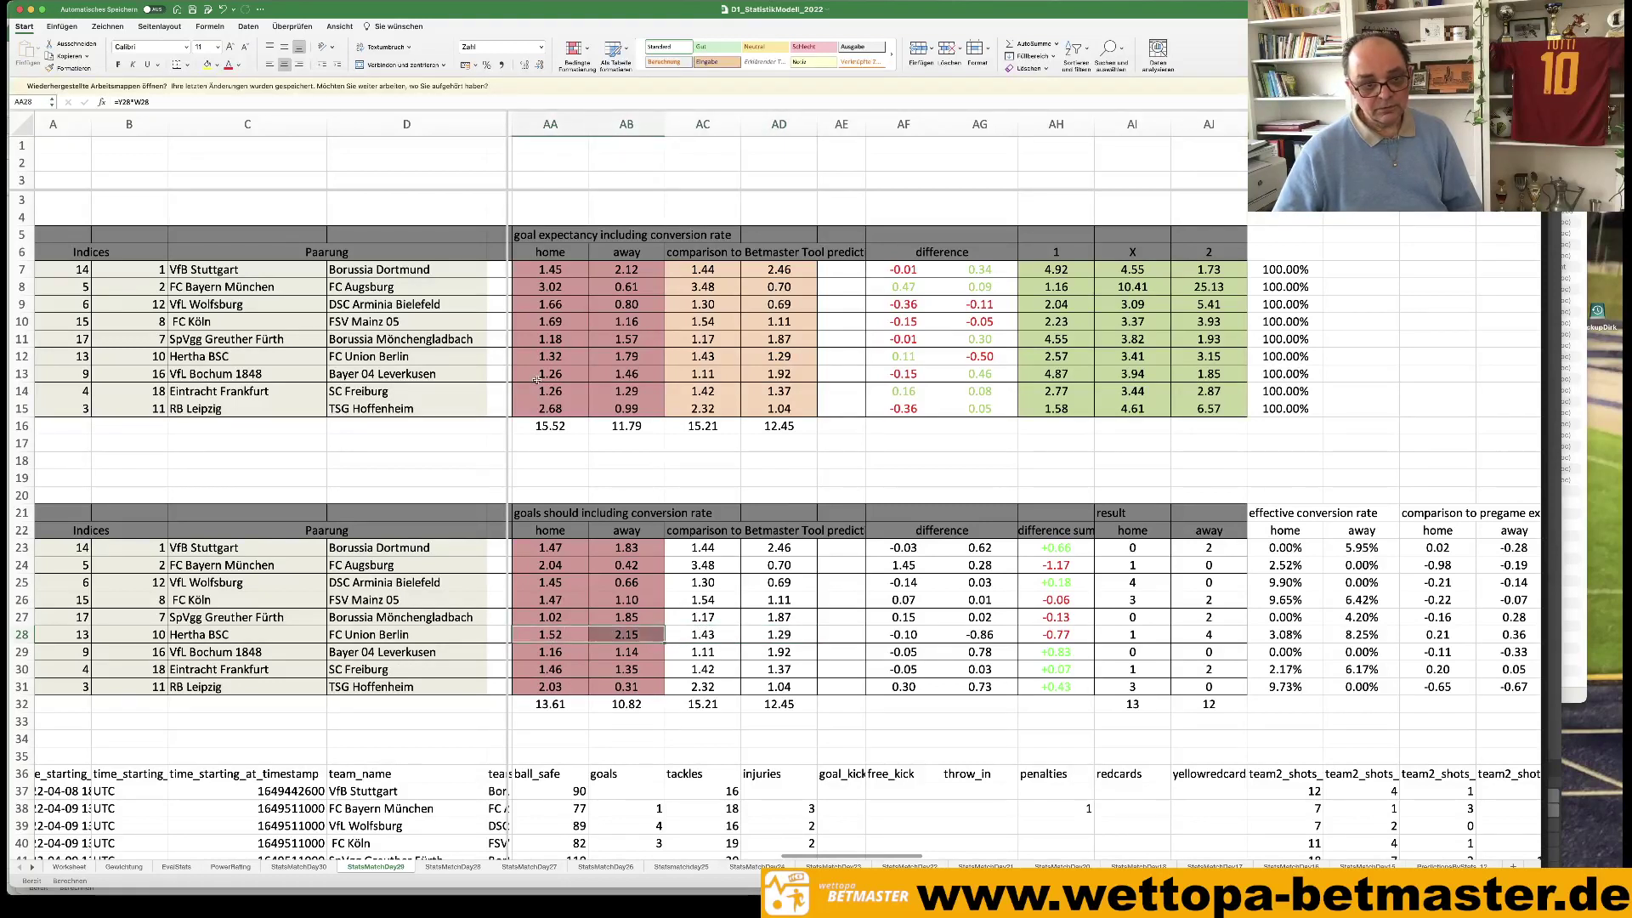
pyautogui.moveTo(544, 356); pyautogui.dragTo(621, 356)
pyautogui.click(551, 634)
pyautogui.moveTo(593, 635); pyautogui.dragTo(582, 634)
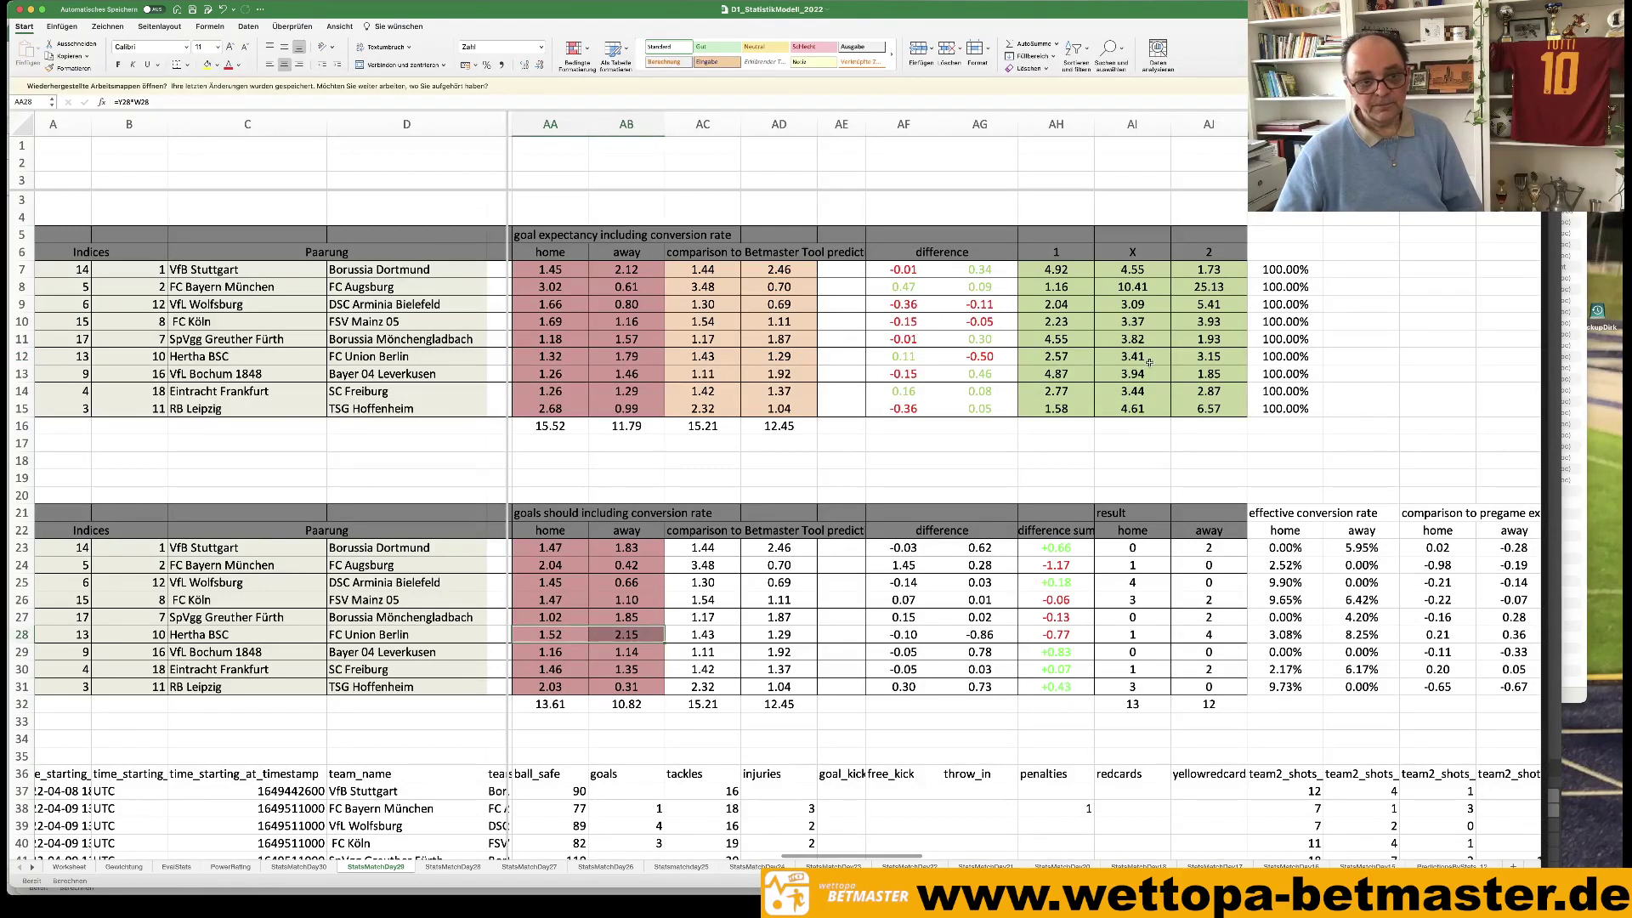
pyautogui.click(1198, 357)
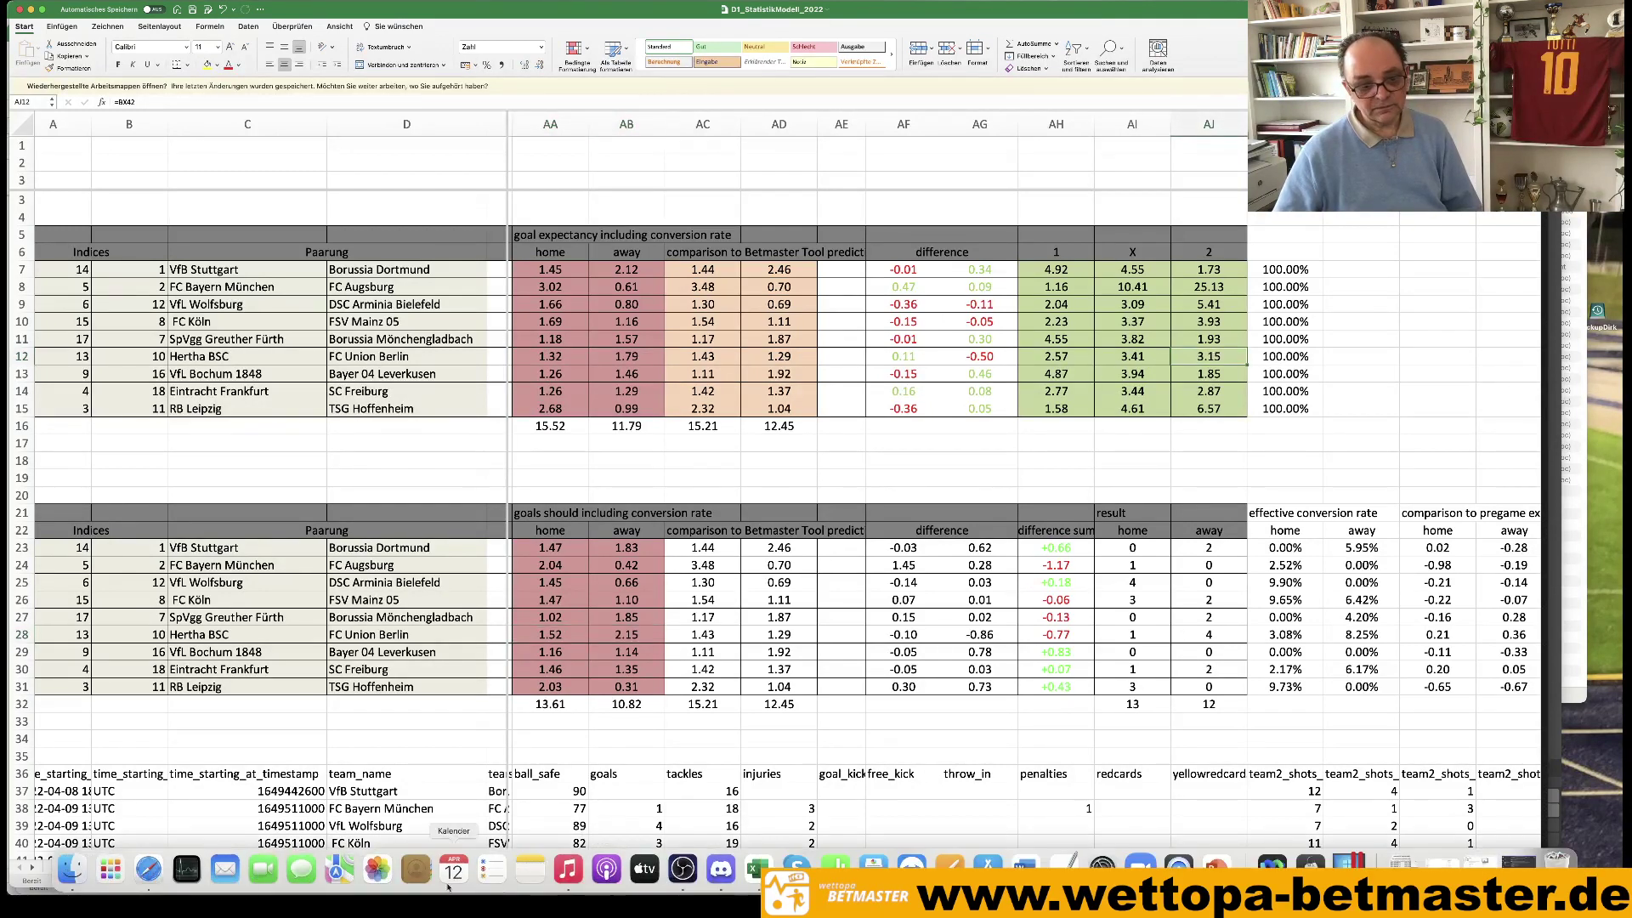
# Switch to Safari and review the April 2022 Bundesliga results and closing odds on OddsPortal.
pyautogui.click(158, 875)
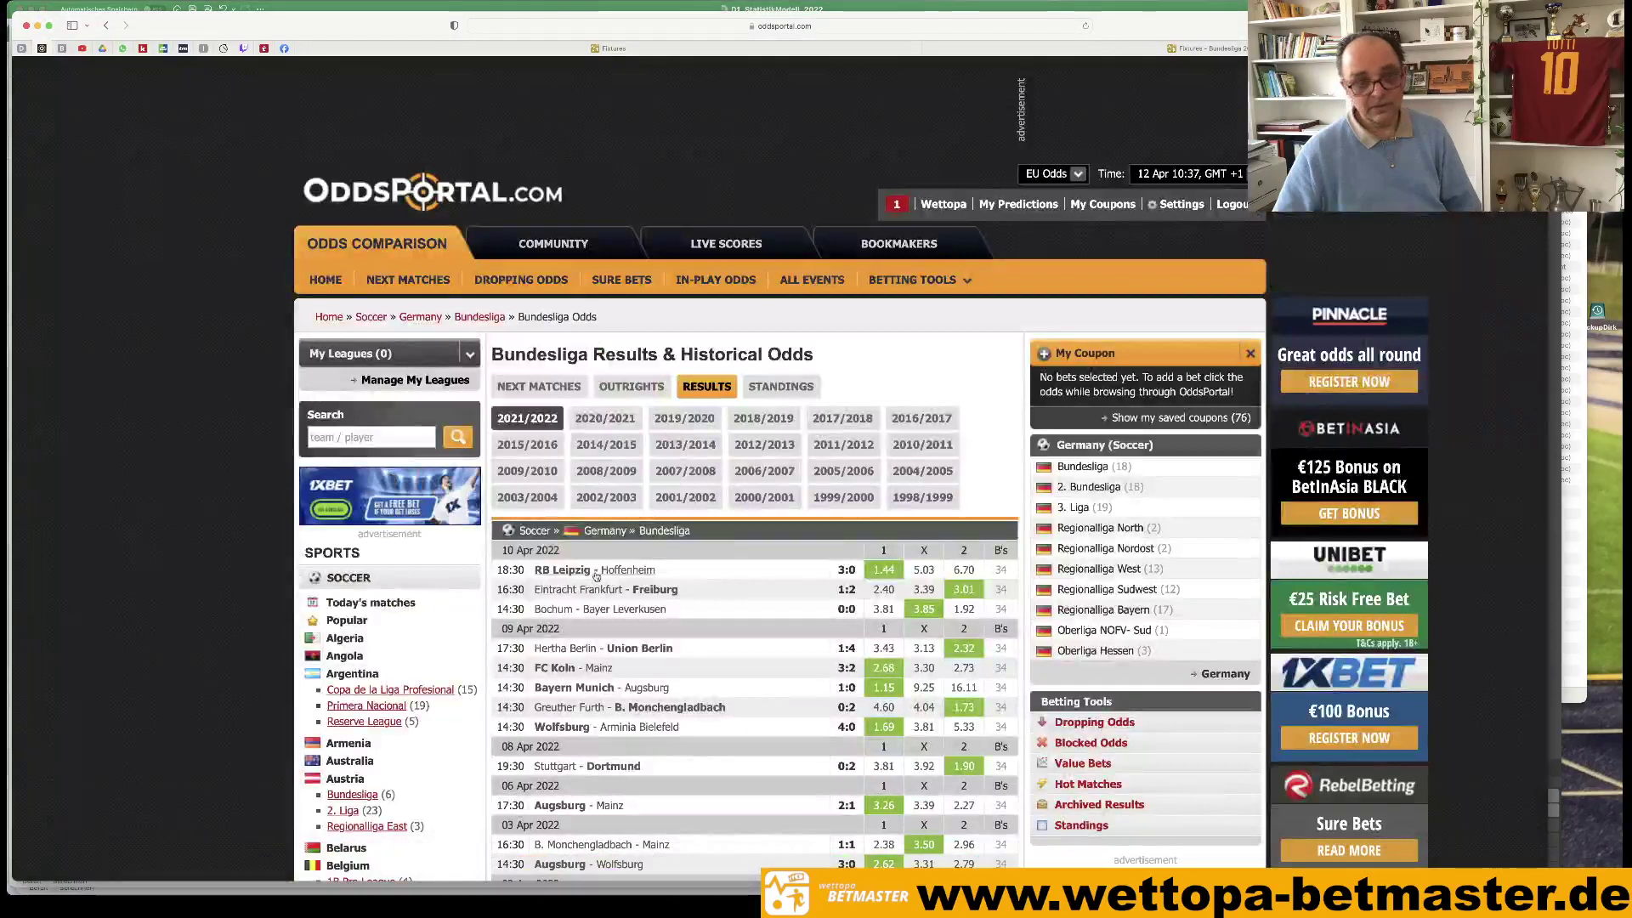
pyautogui.scroll(-2, 663, 768)
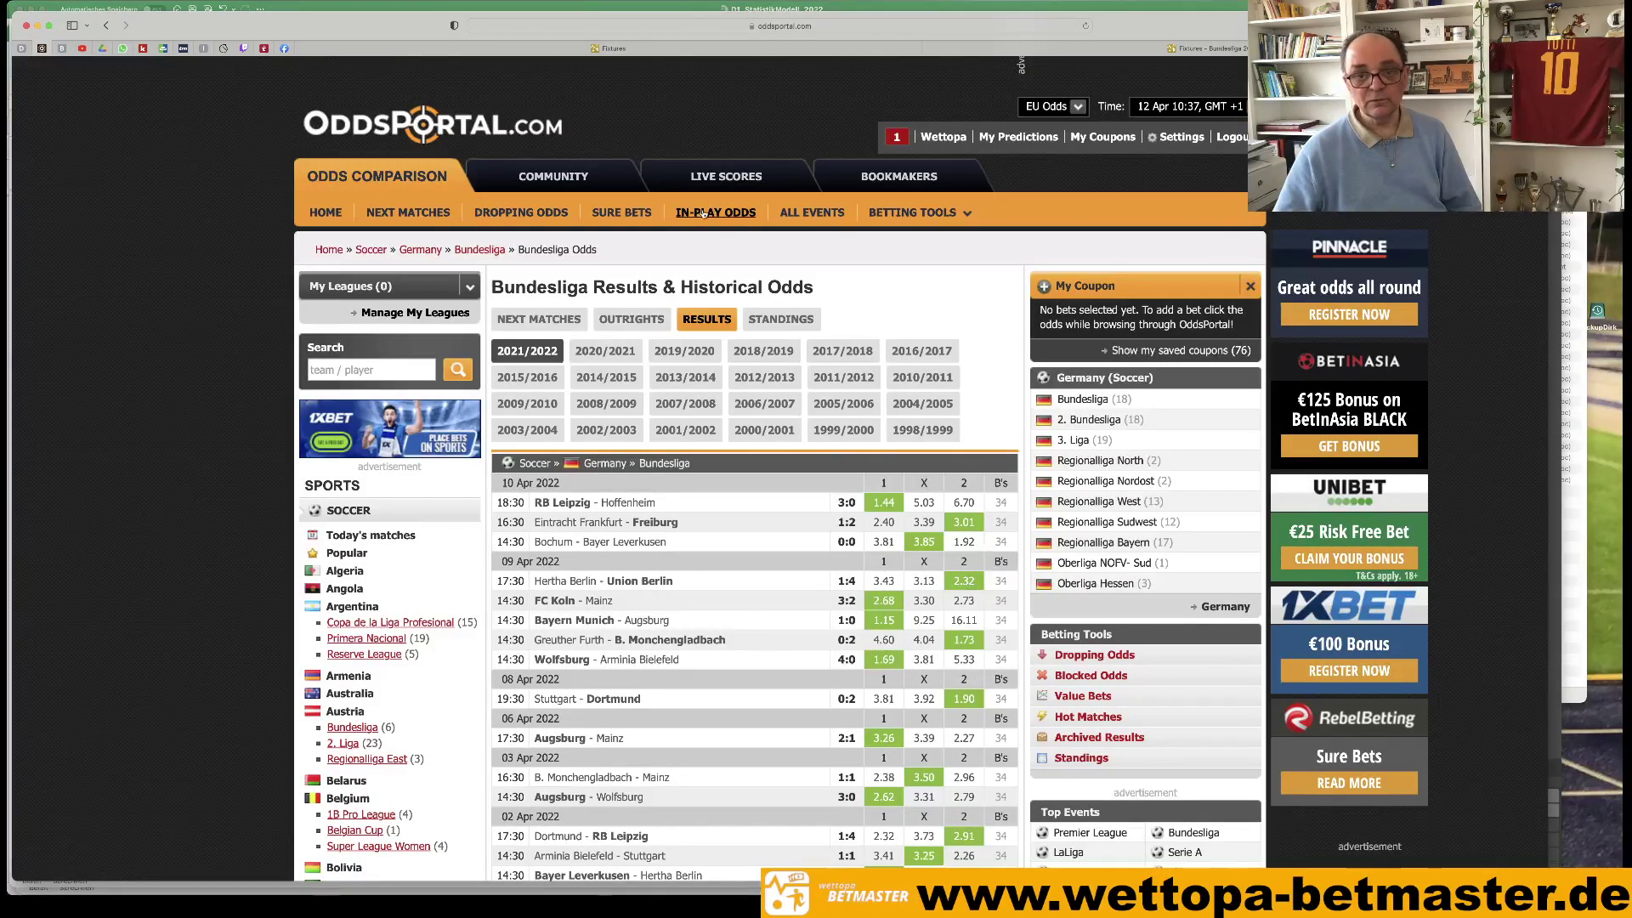
pyautogui.scroll(-1, 646, 476)
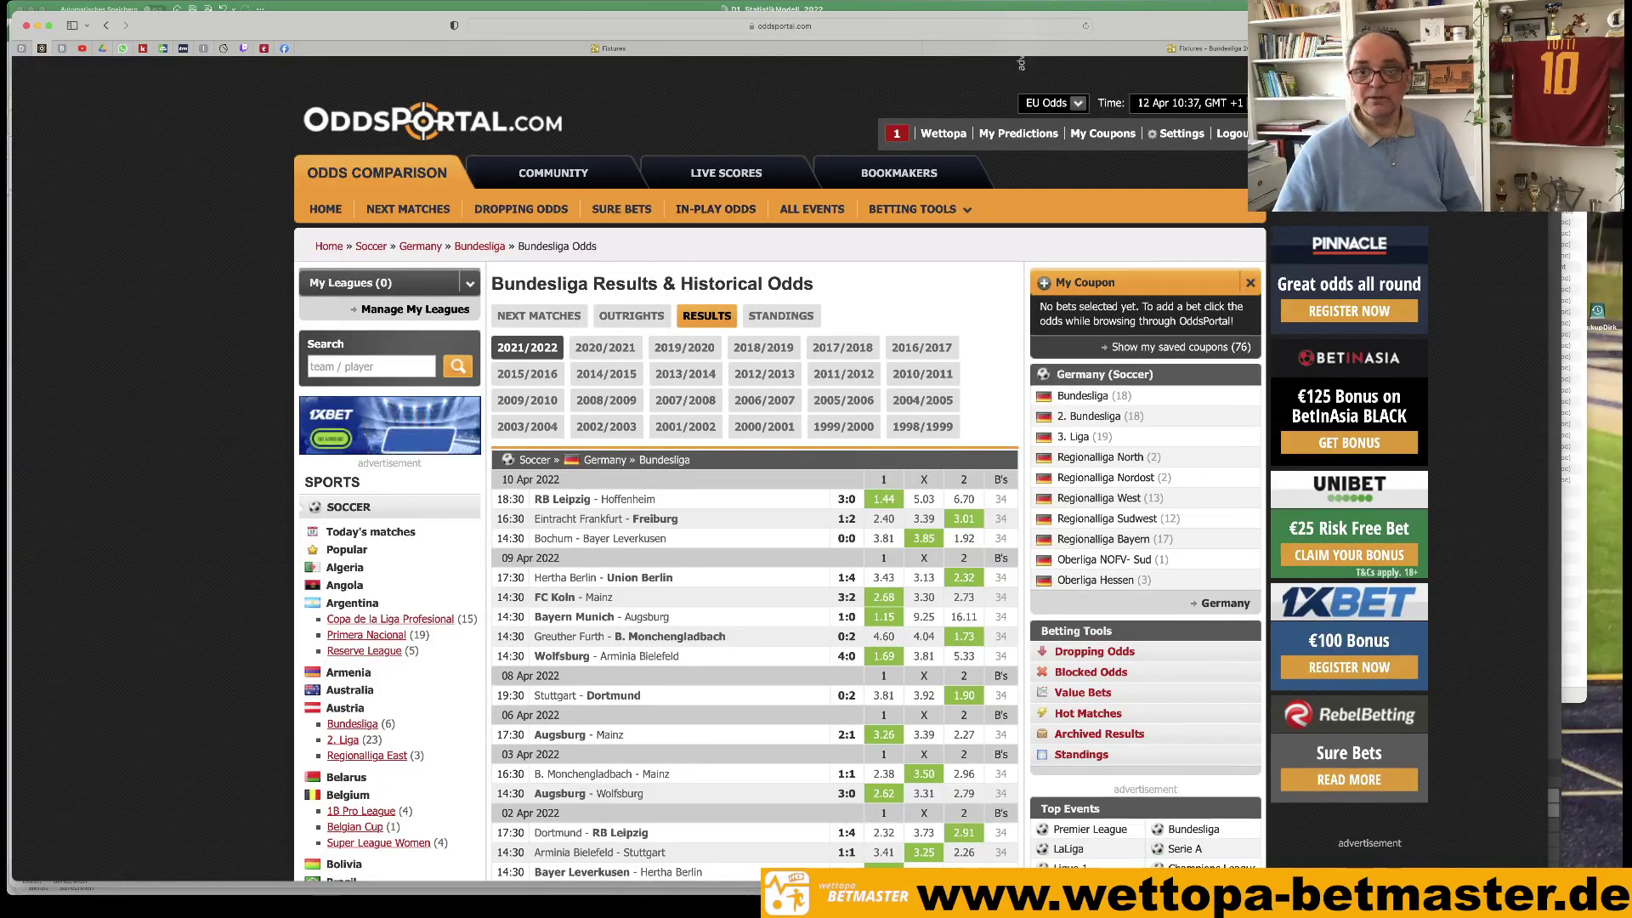
# Look up SpVgg Greuther Fürth–Borussia Mönchengladbach in Betmaster, and switch to Excel to compare its goal expectancy with its goals-should values.
pyautogui.click(1087, 48)
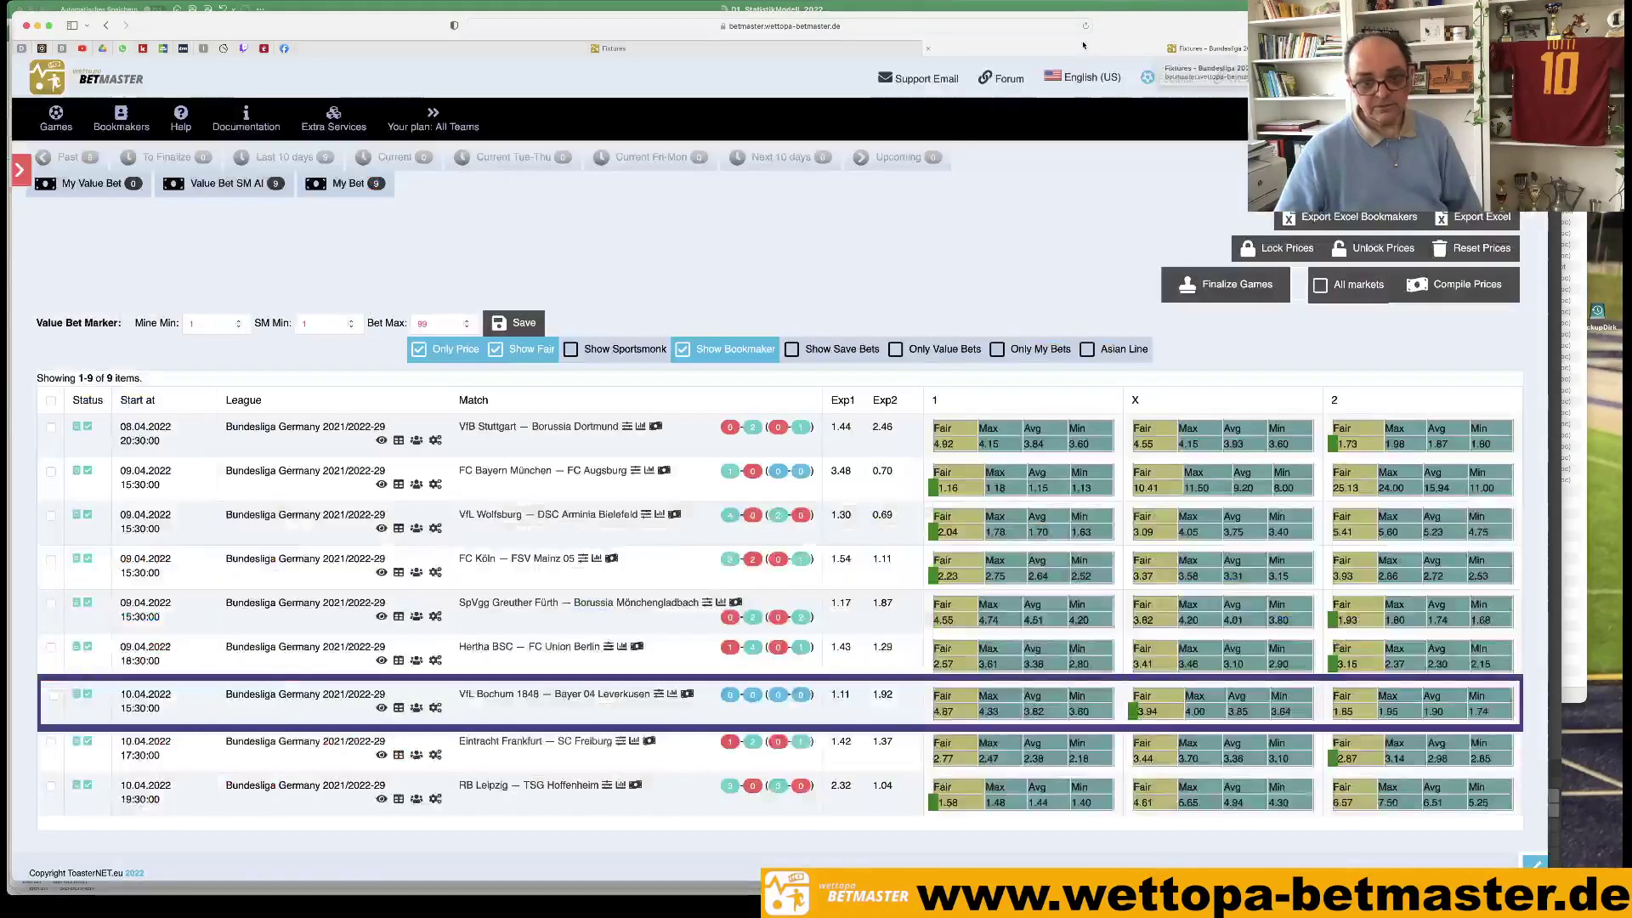
pyautogui.click(500, 605)
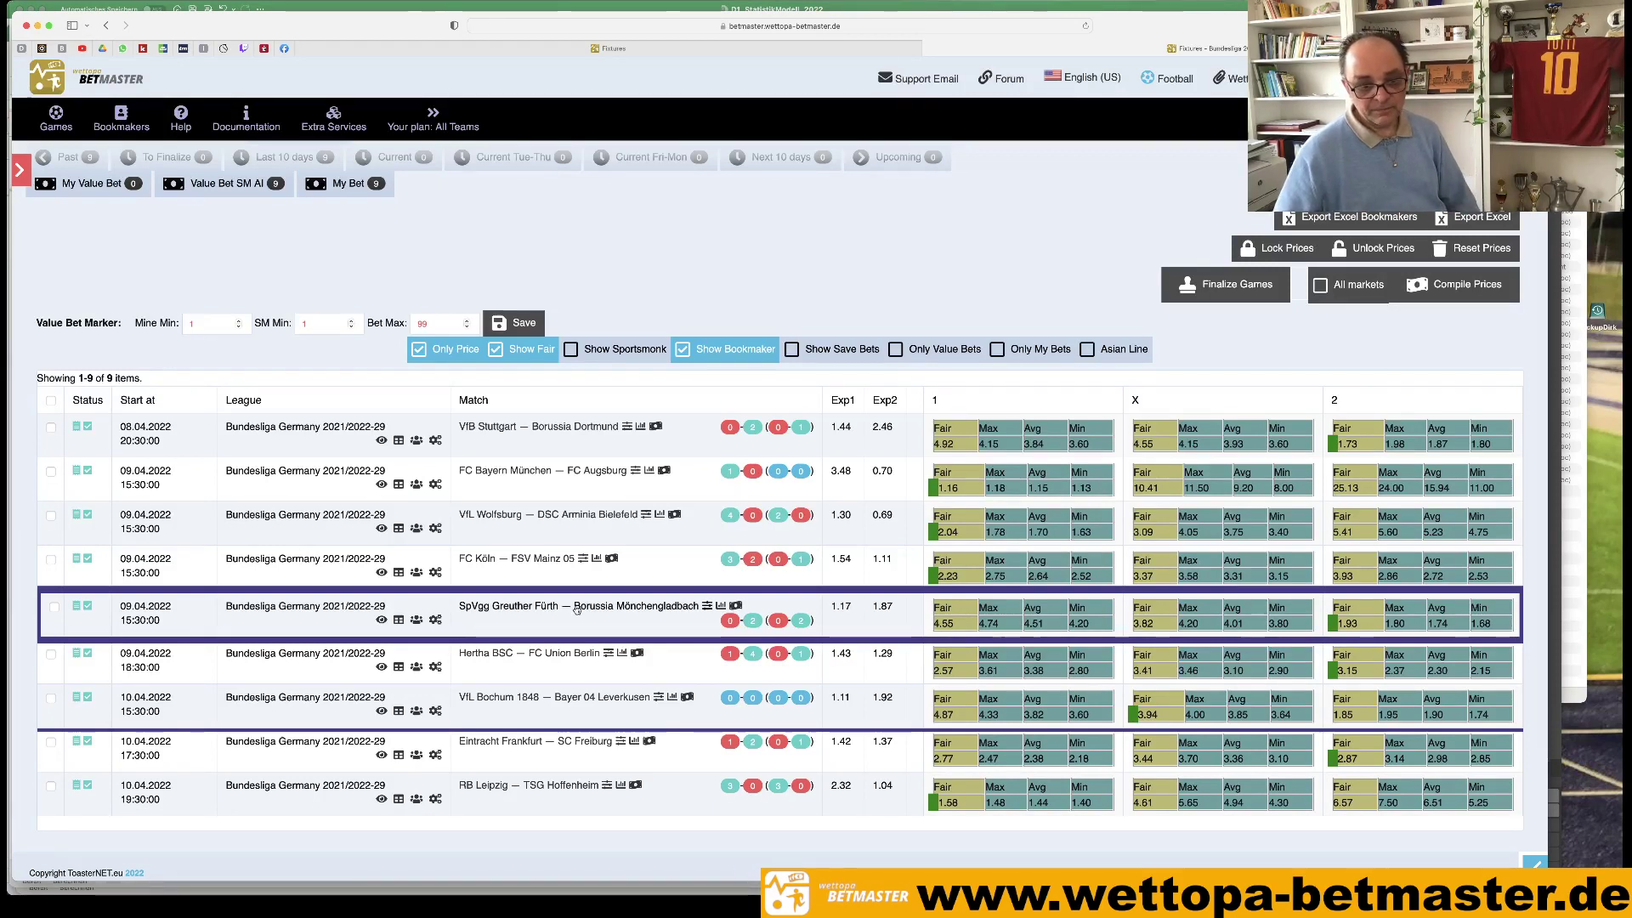
pyautogui.click(755, 868)
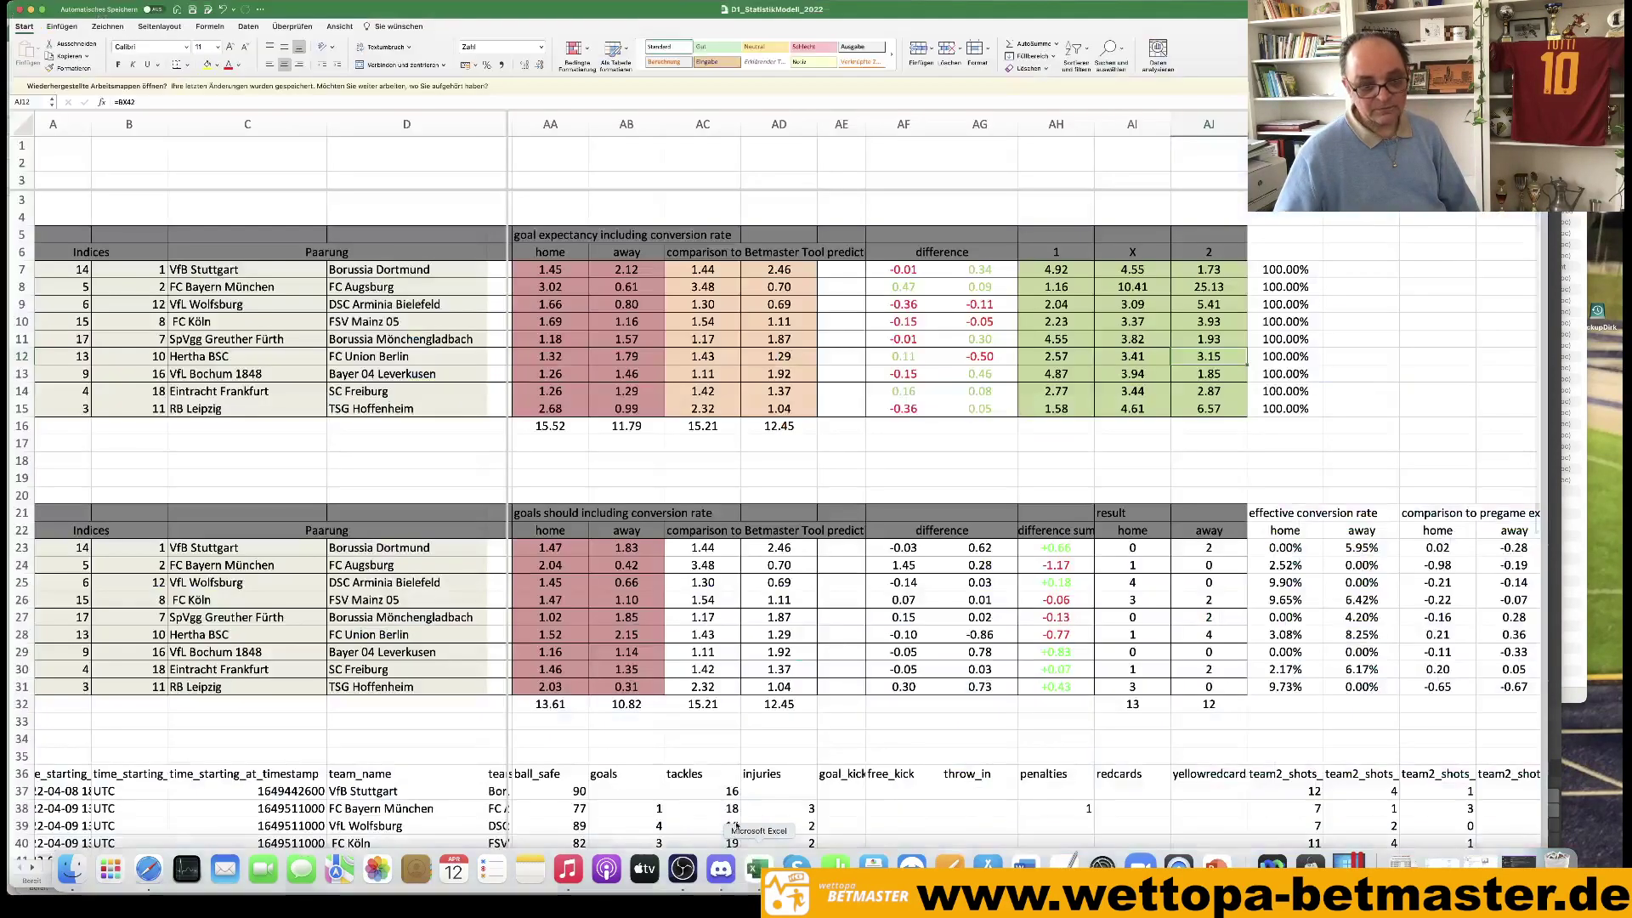
pyautogui.moveTo(550, 338); pyautogui.dragTo(788, 338)
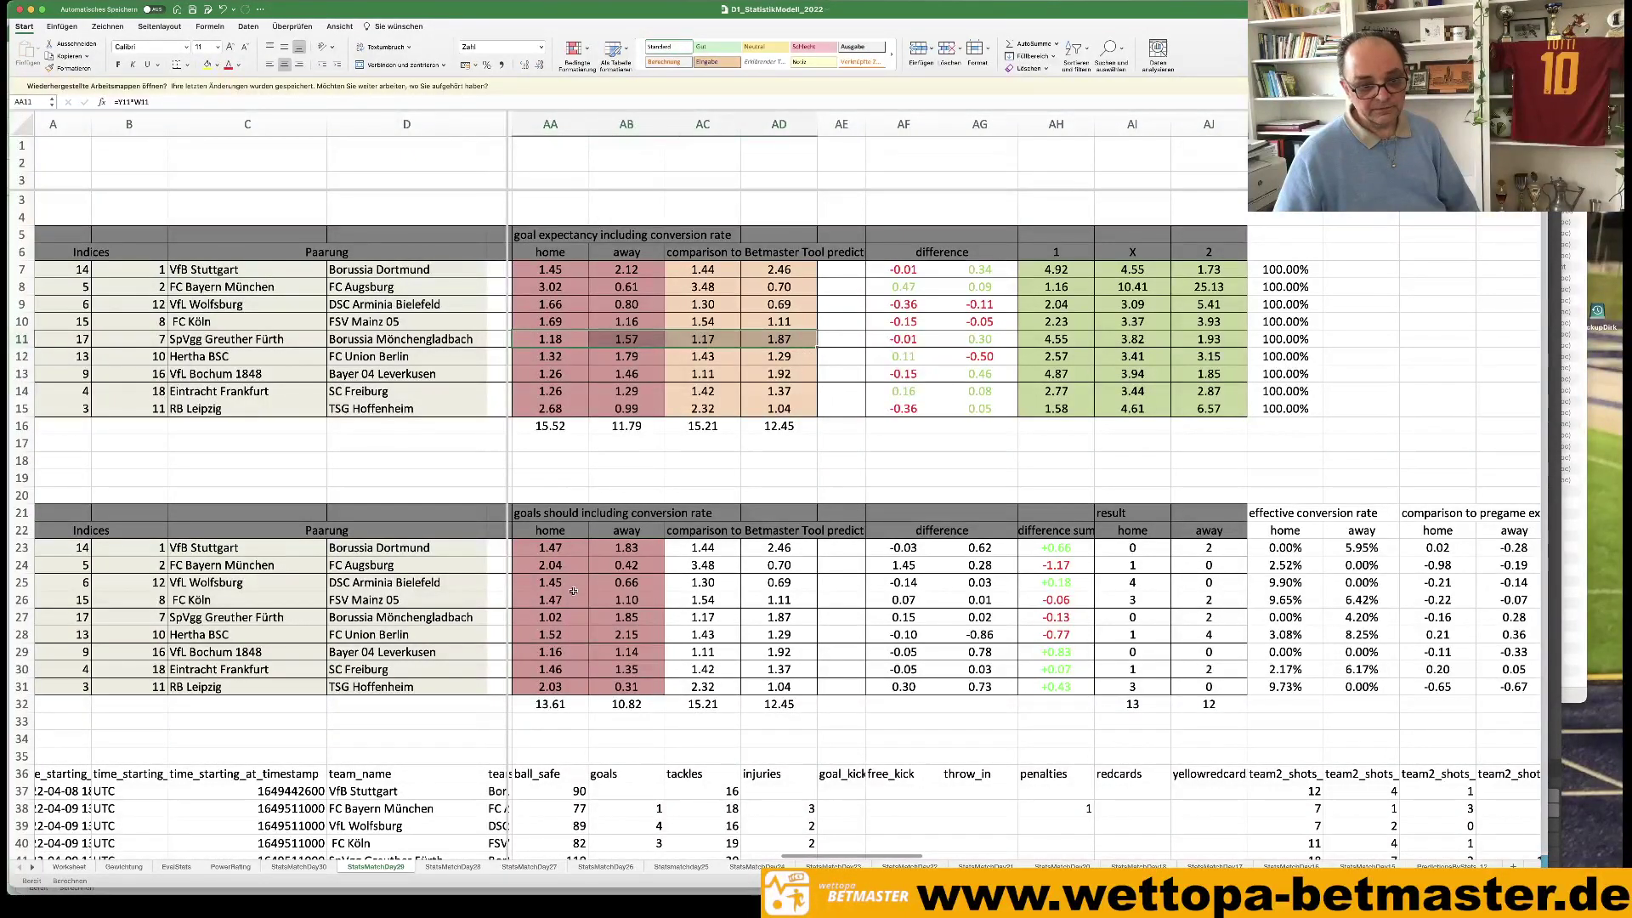
pyautogui.moveTo(544, 616); pyautogui.dragTo(626, 617)
pyautogui.scroll(1, 626, 629)
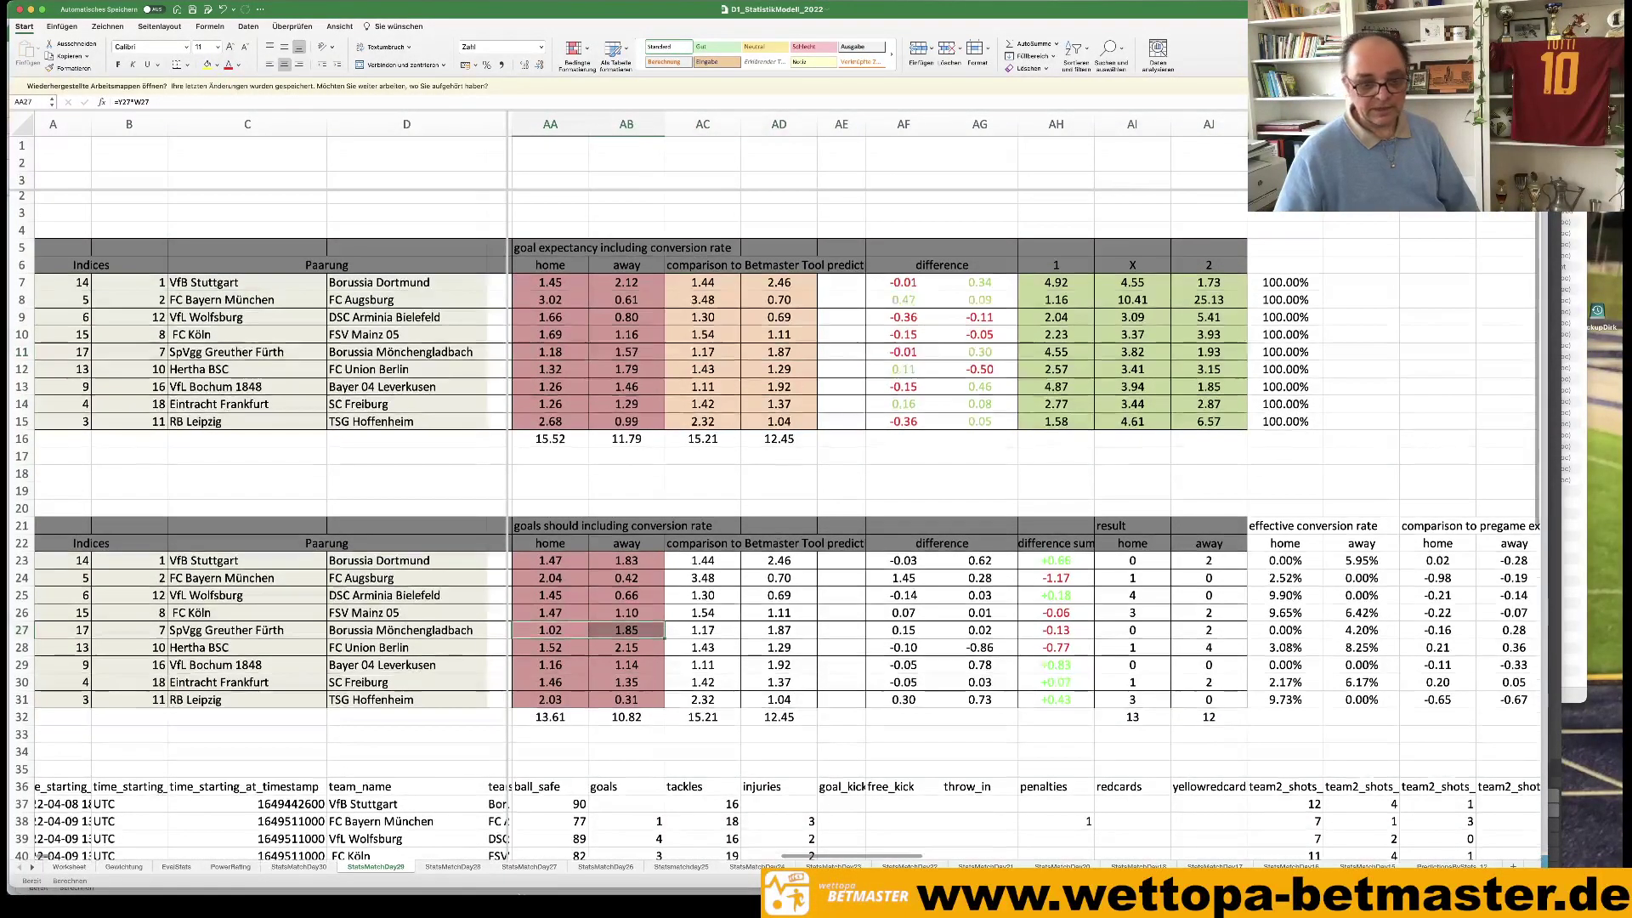
# Check FC Köln–FSV Mainz 05 in Betmaster in Safari, and return to Excel to compare its goal expectancy with its goals-should values.
pyautogui.moveTo(530, 867)
pyautogui.click(148, 869)
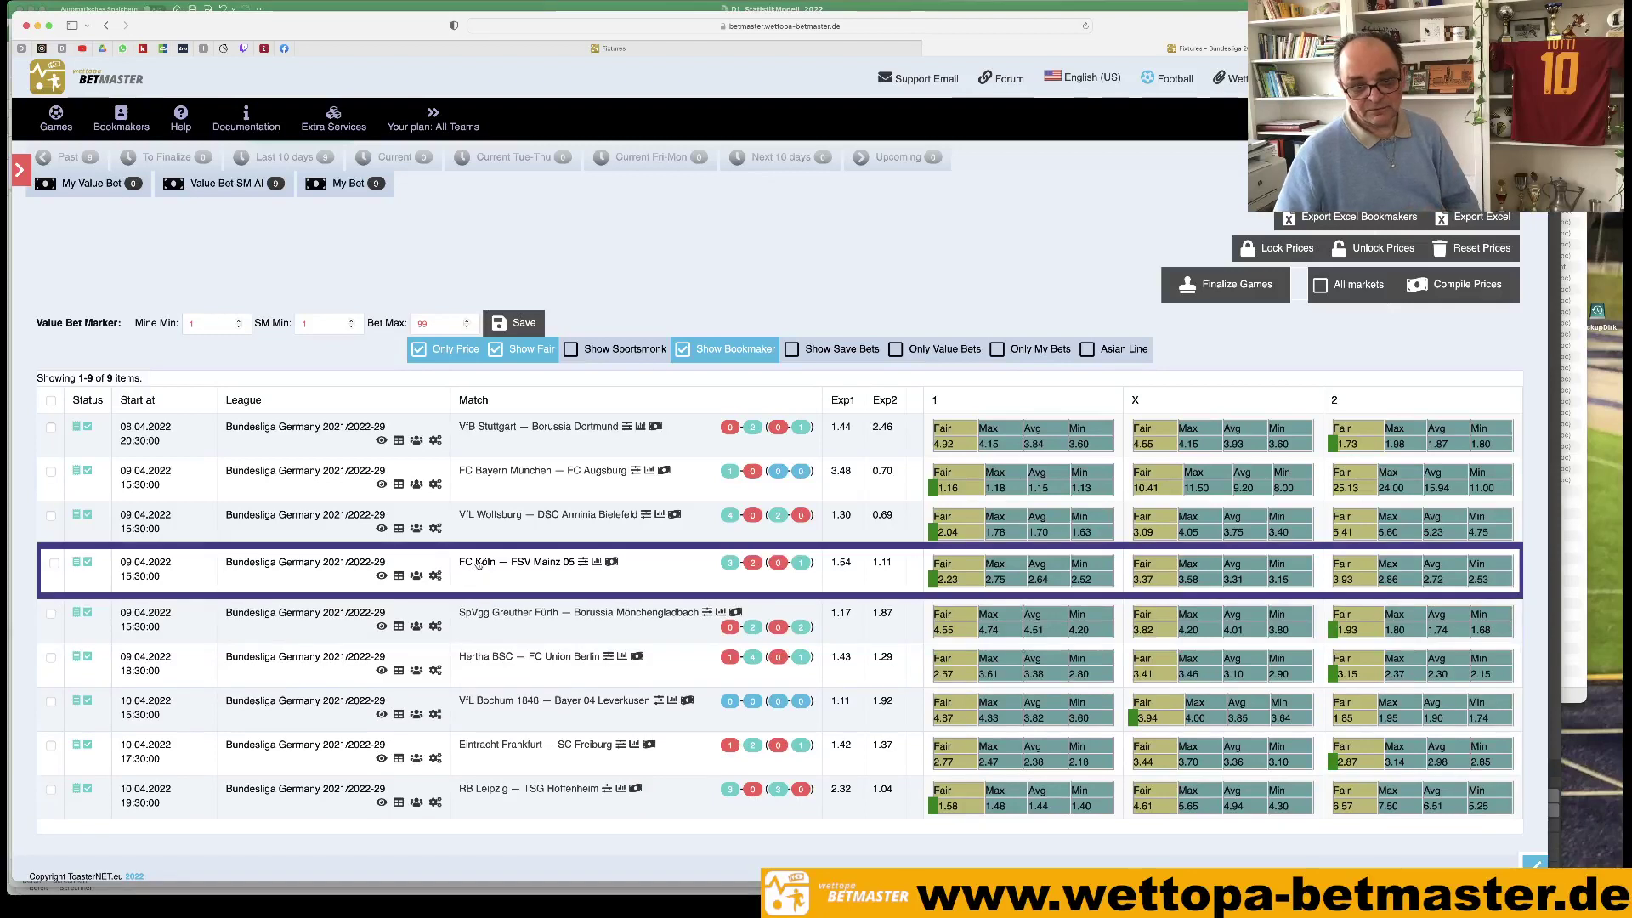
pyautogui.moveTo(416, 880)
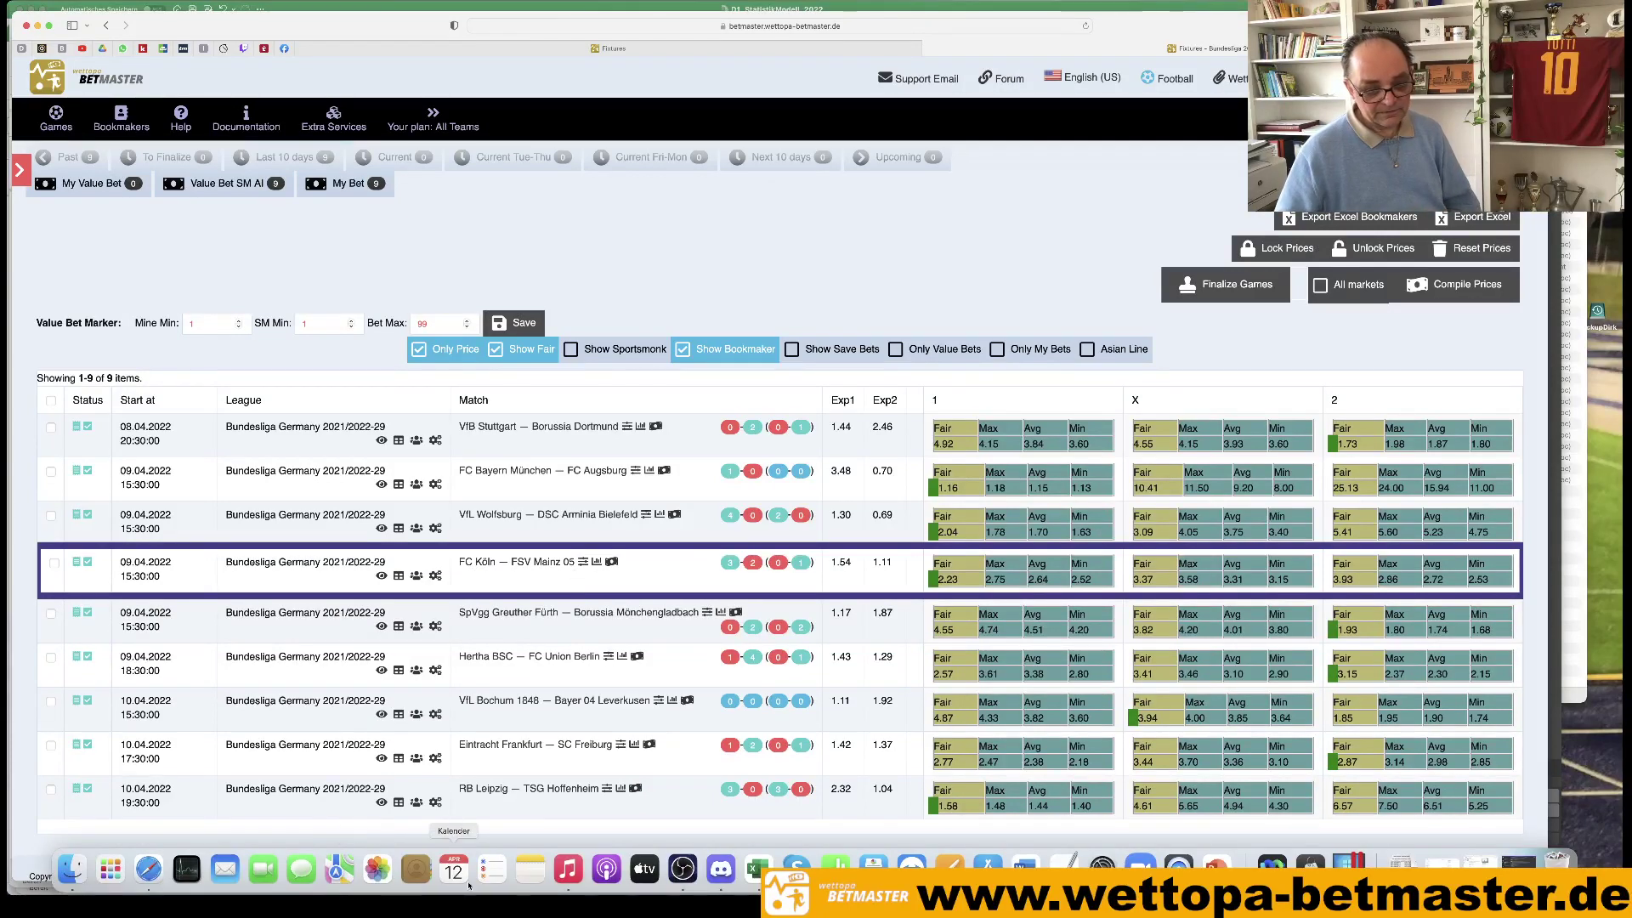
pyautogui.click(754, 874)
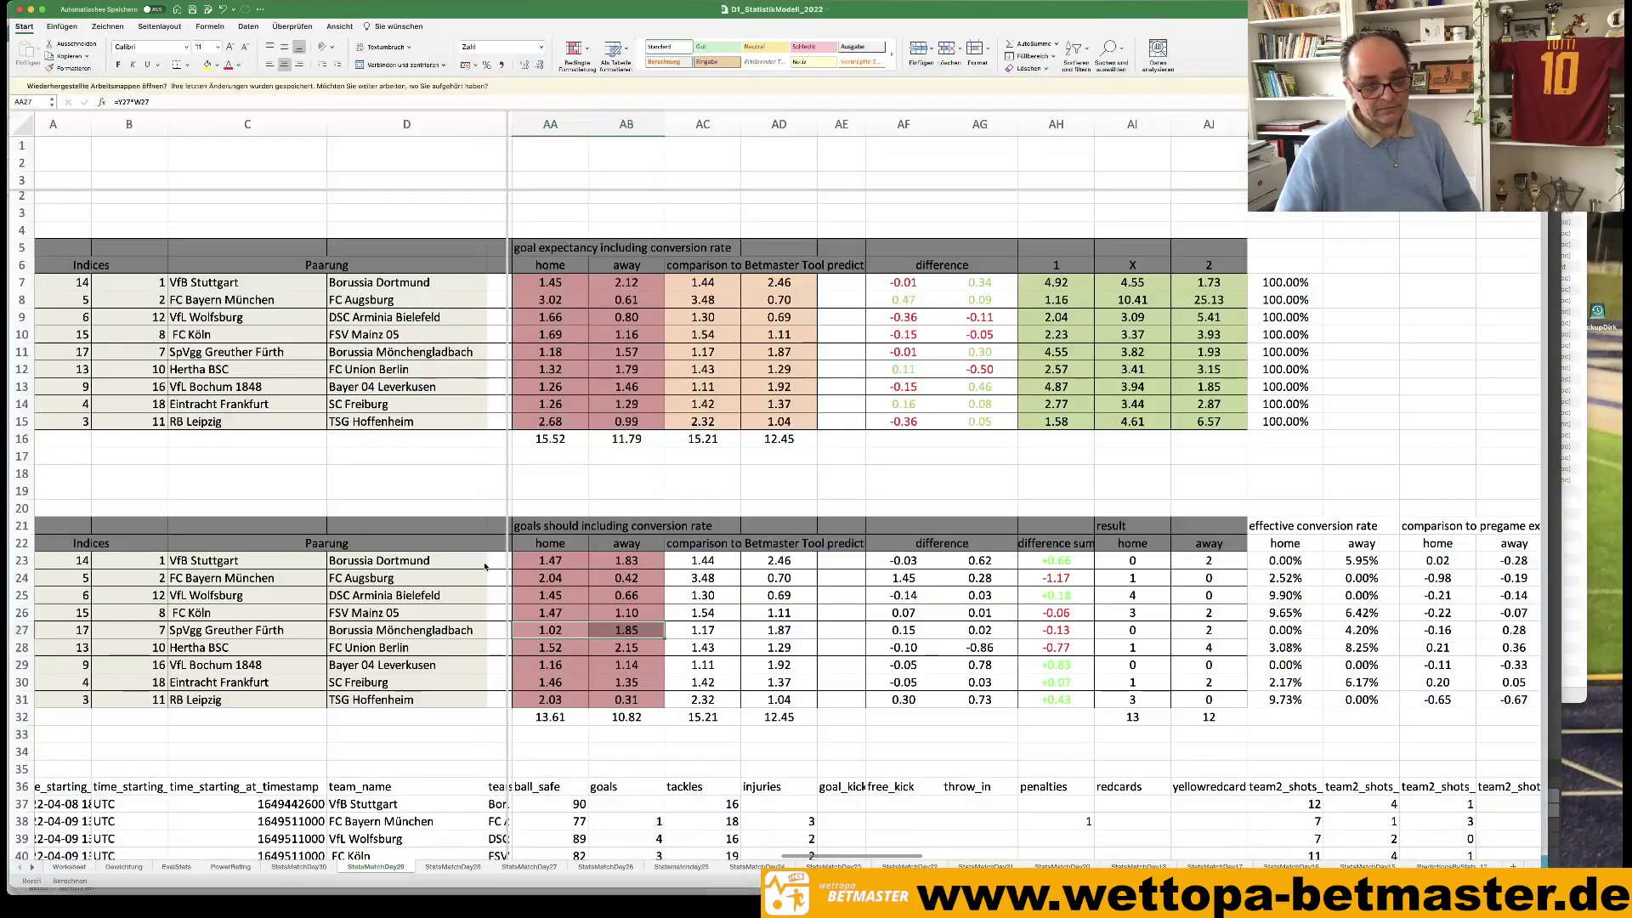
pyautogui.moveTo(550, 335); pyautogui.dragTo(777, 334)
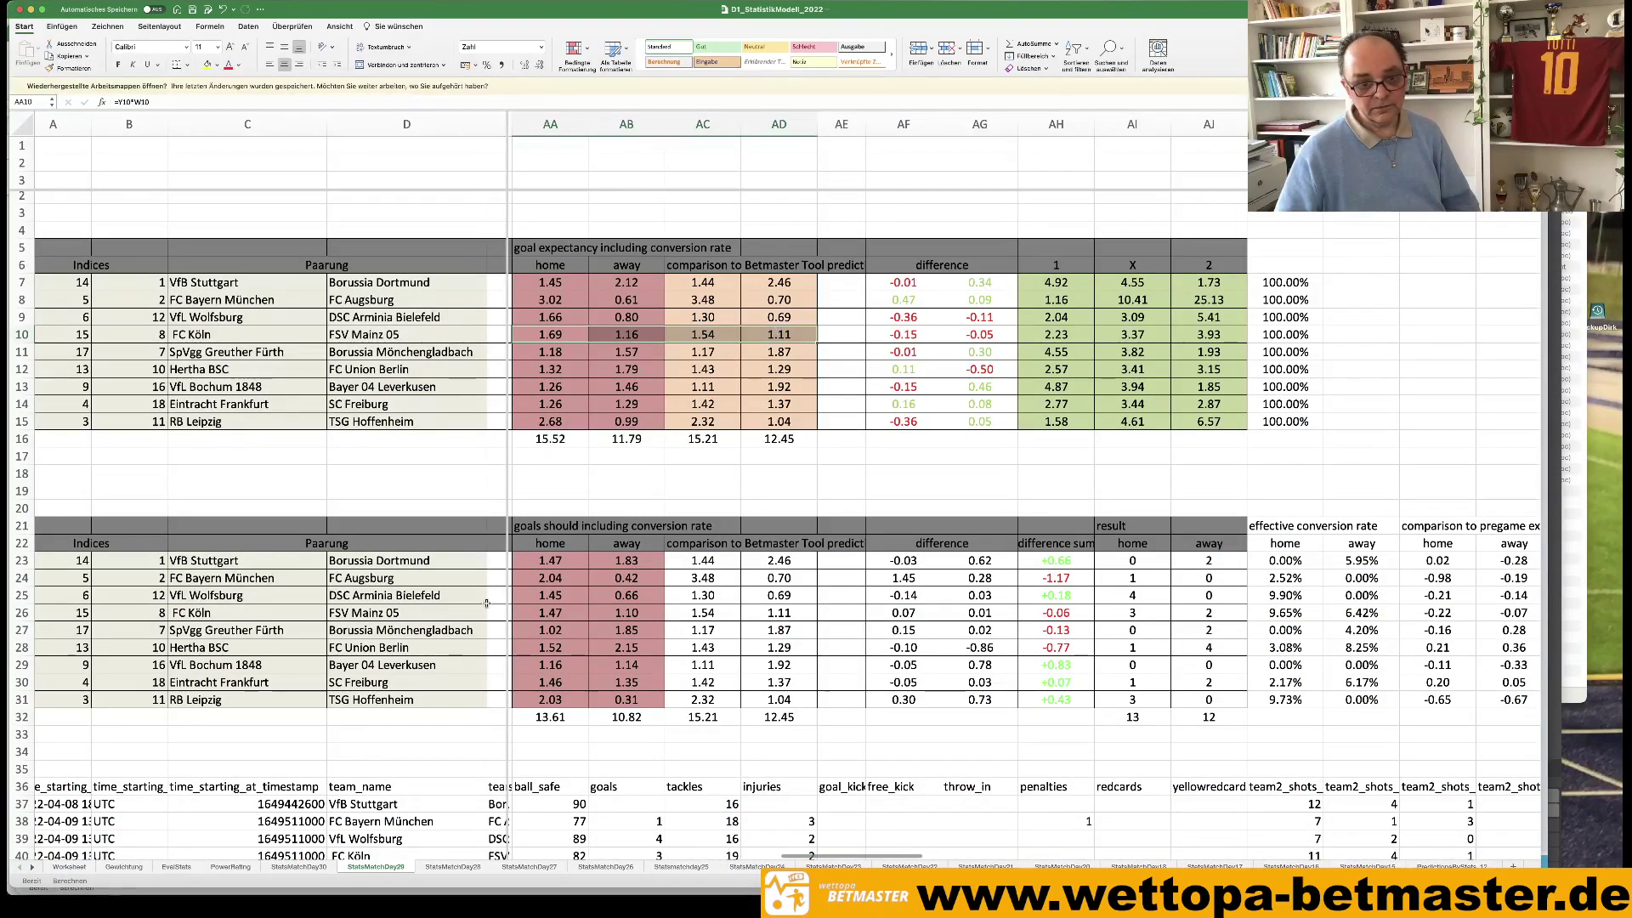
pyautogui.moveTo(549, 612); pyautogui.dragTo(675, 614)
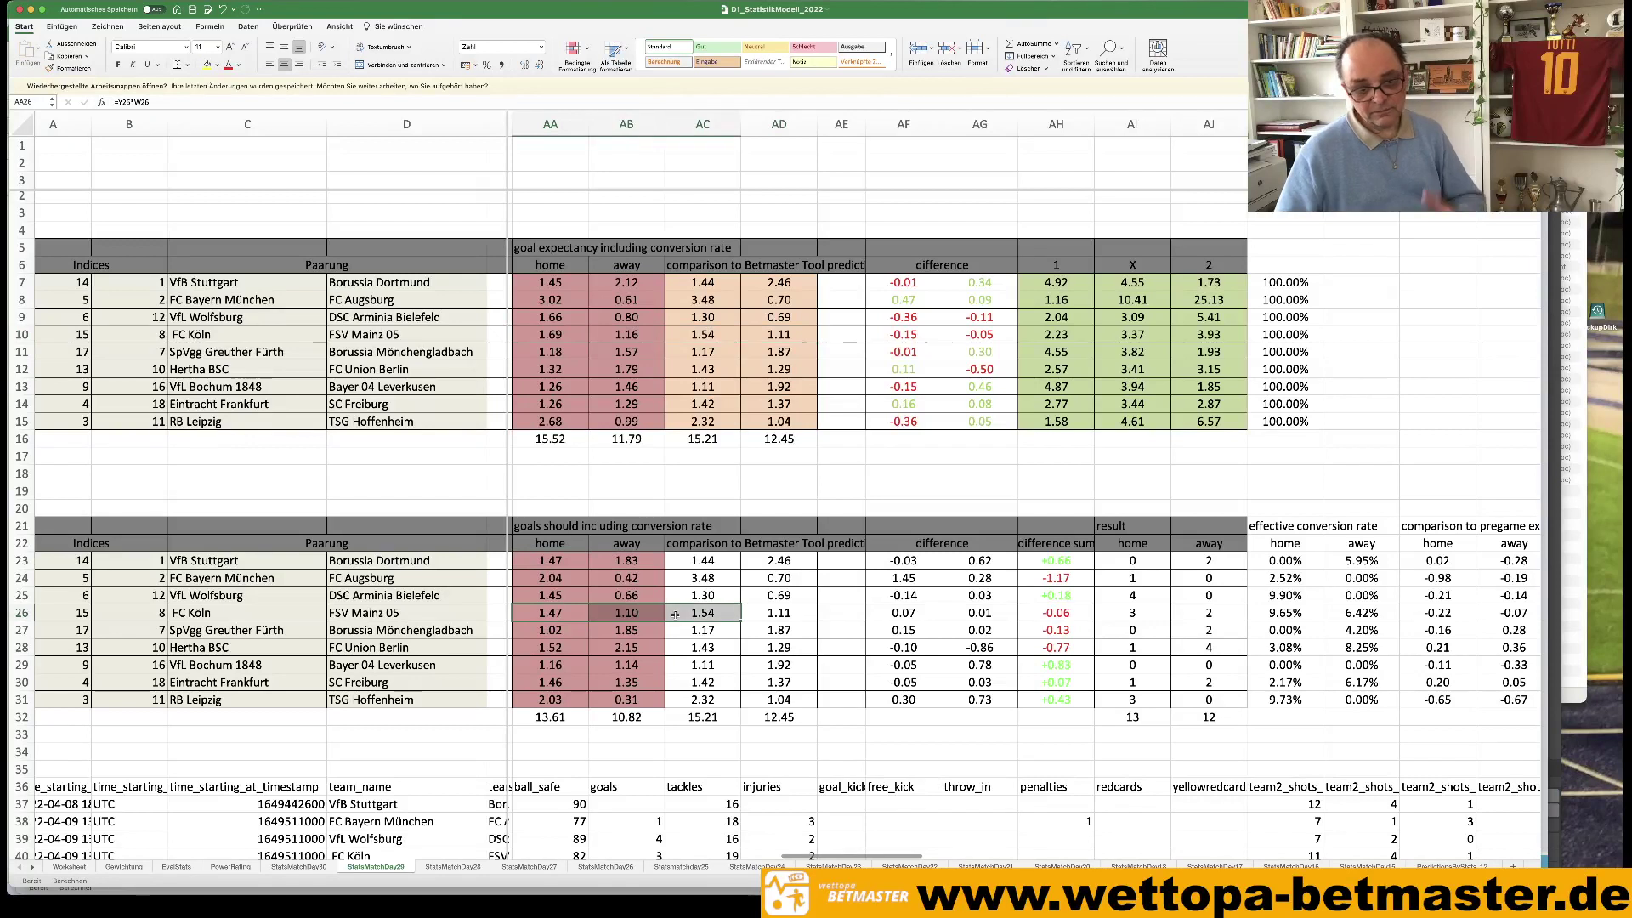
pyautogui.moveTo(546, 612); pyautogui.dragTo(643, 604)
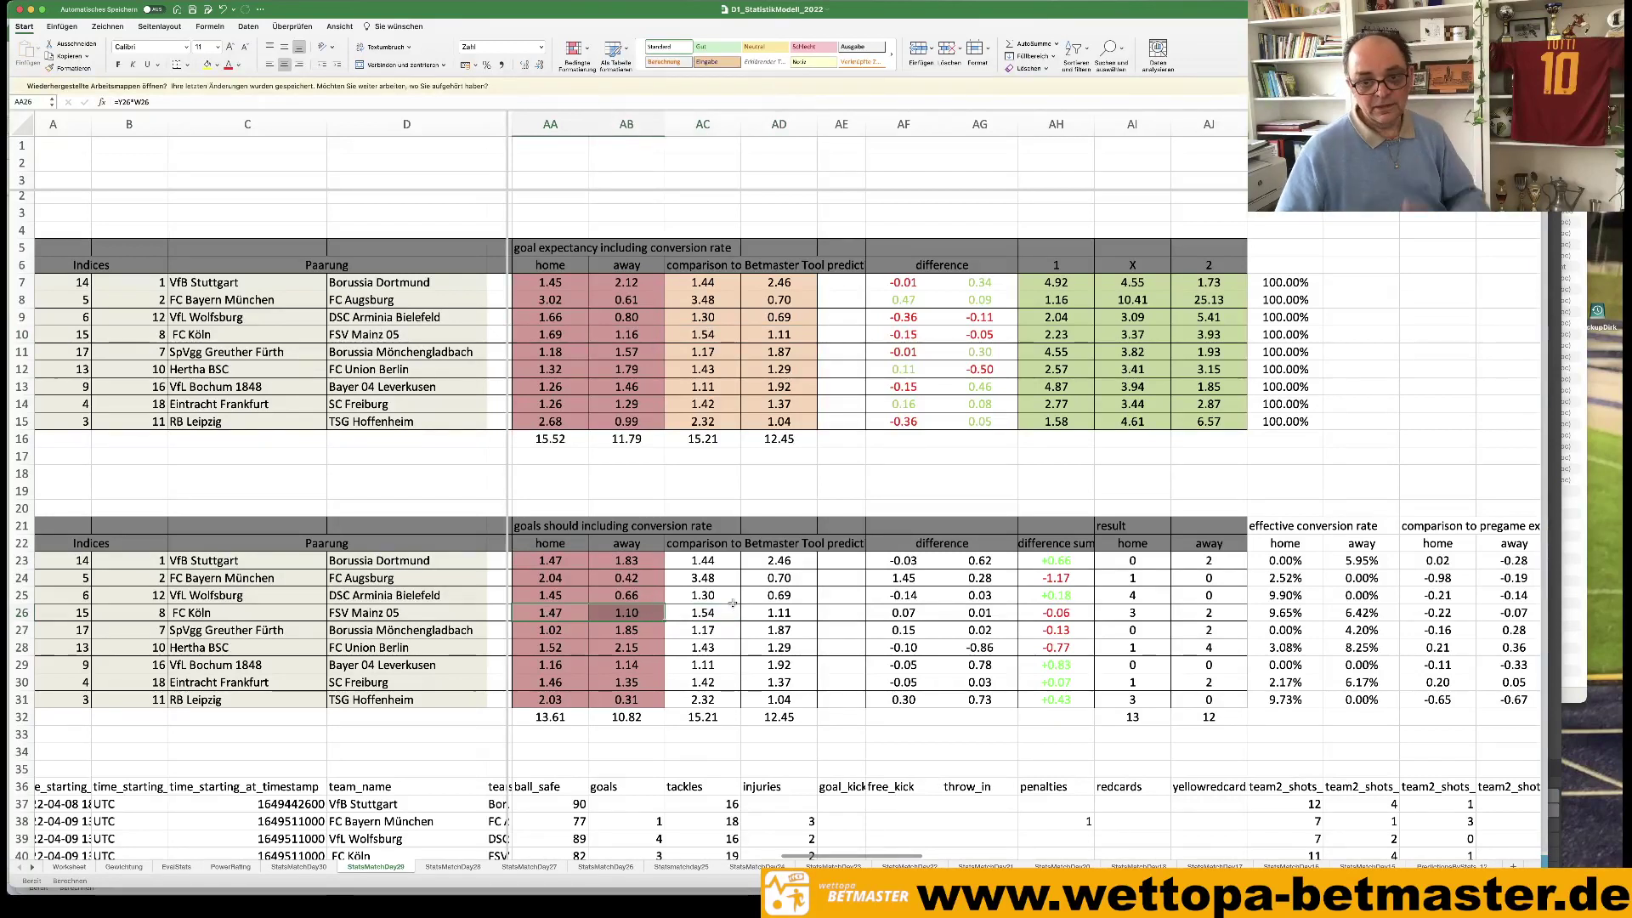
# Check VfL Wolfsburg–DSC Arminia Bielefeld in Betmaster in Safari, and return to Excel to compare its goal expectancy with its goals-should values.
pyautogui.moveTo(71, 869)
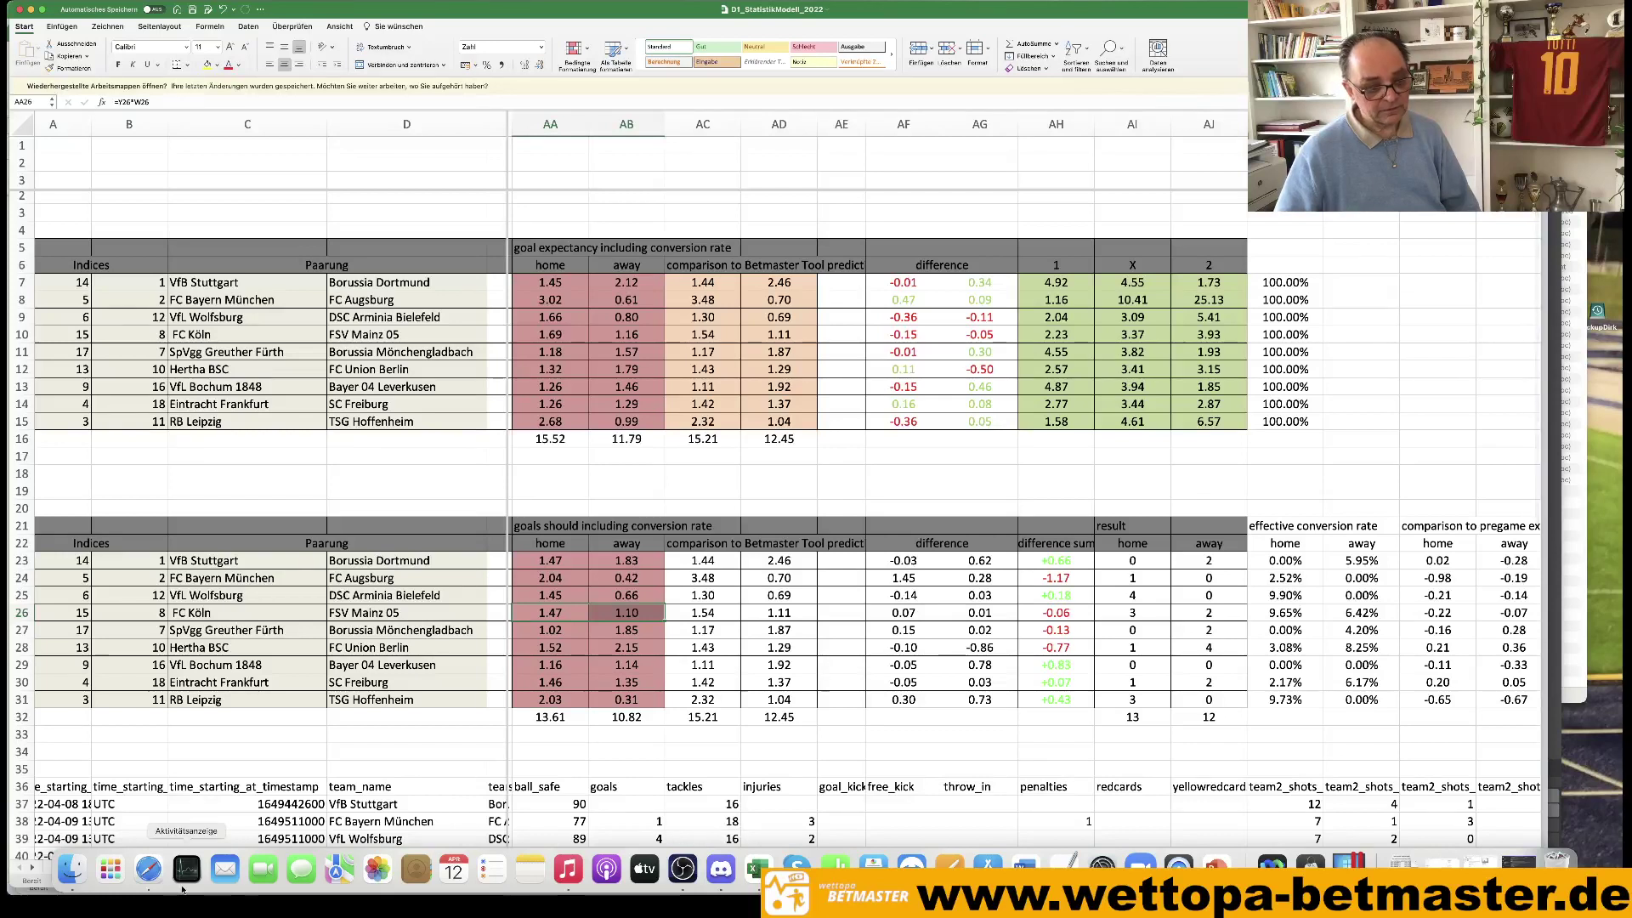
pyautogui.press('super+Tab')
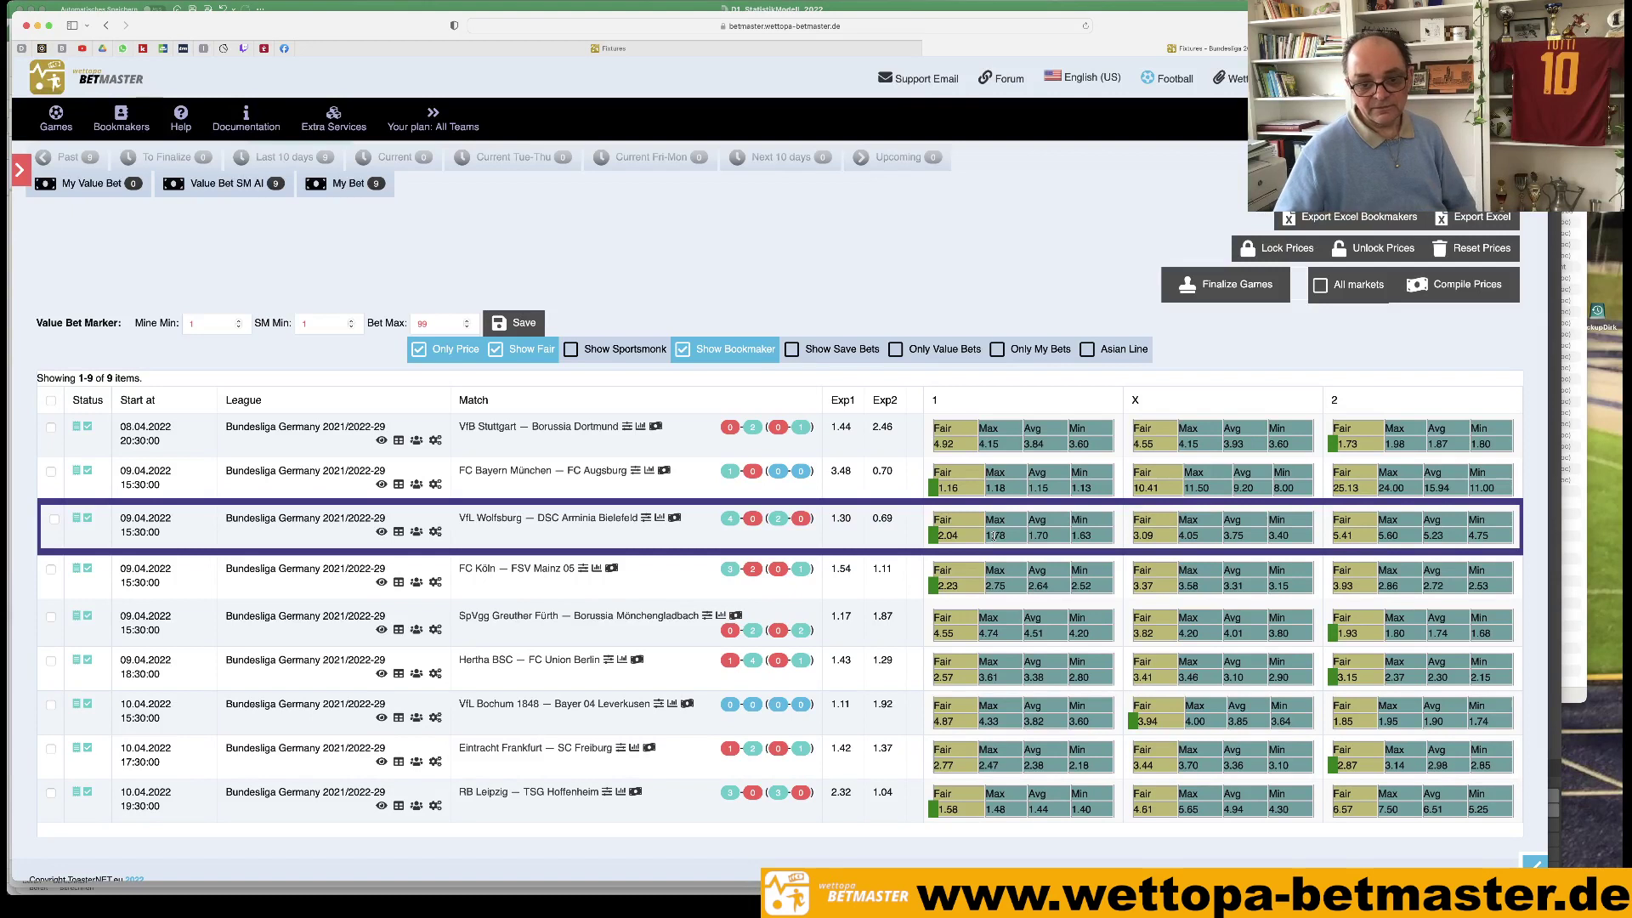
pyautogui.moveTo(255, 884)
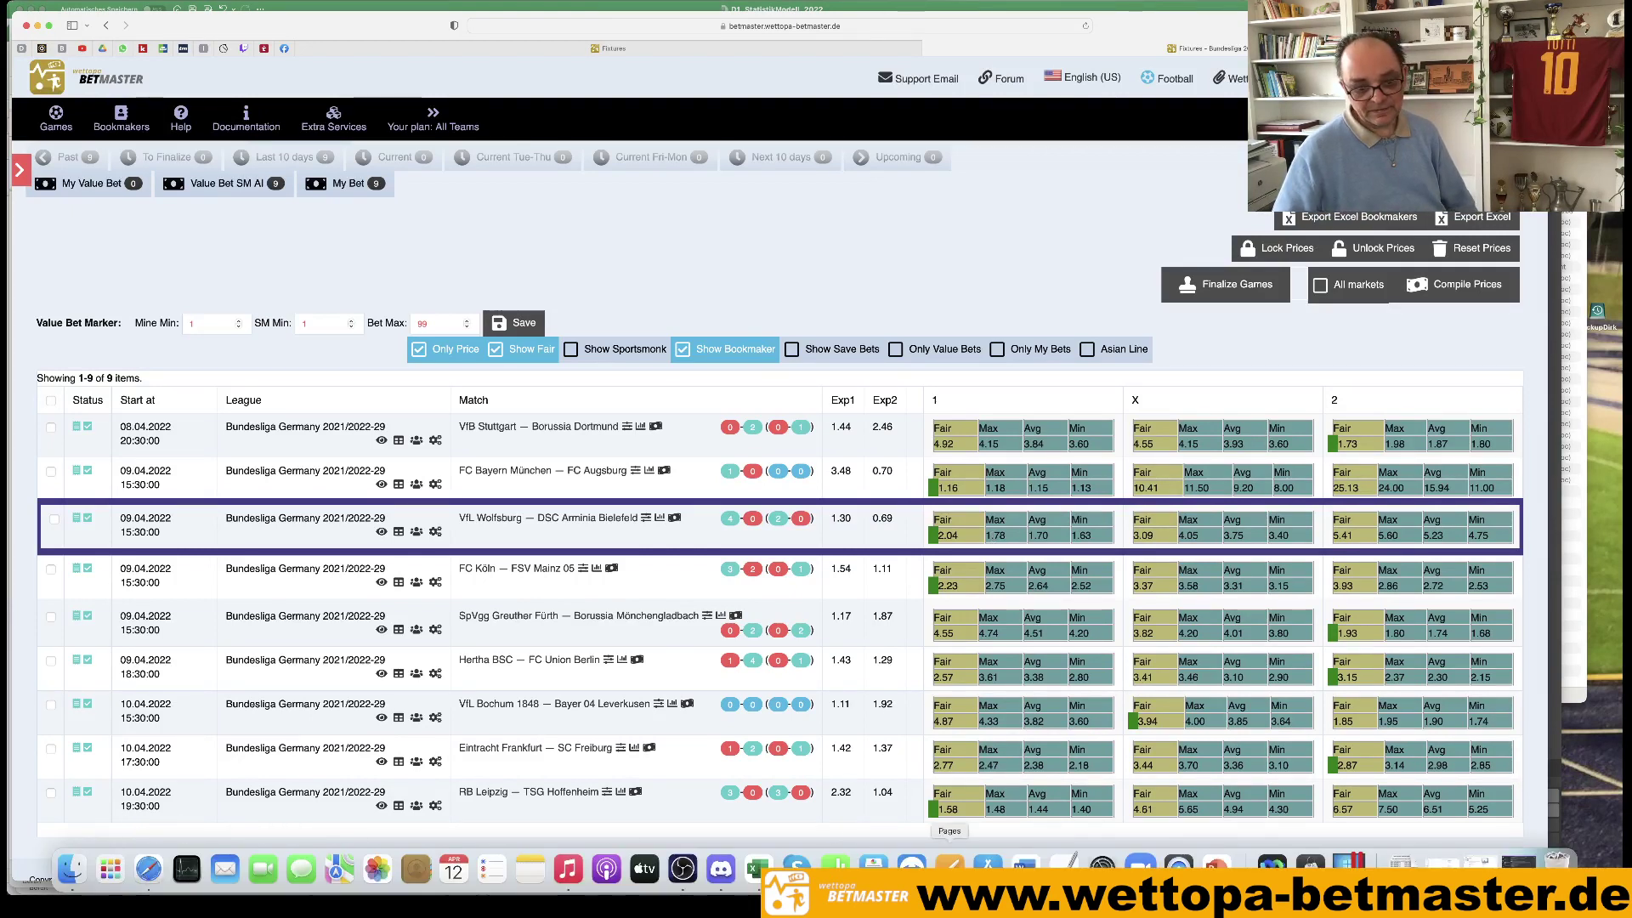
pyautogui.click(759, 869)
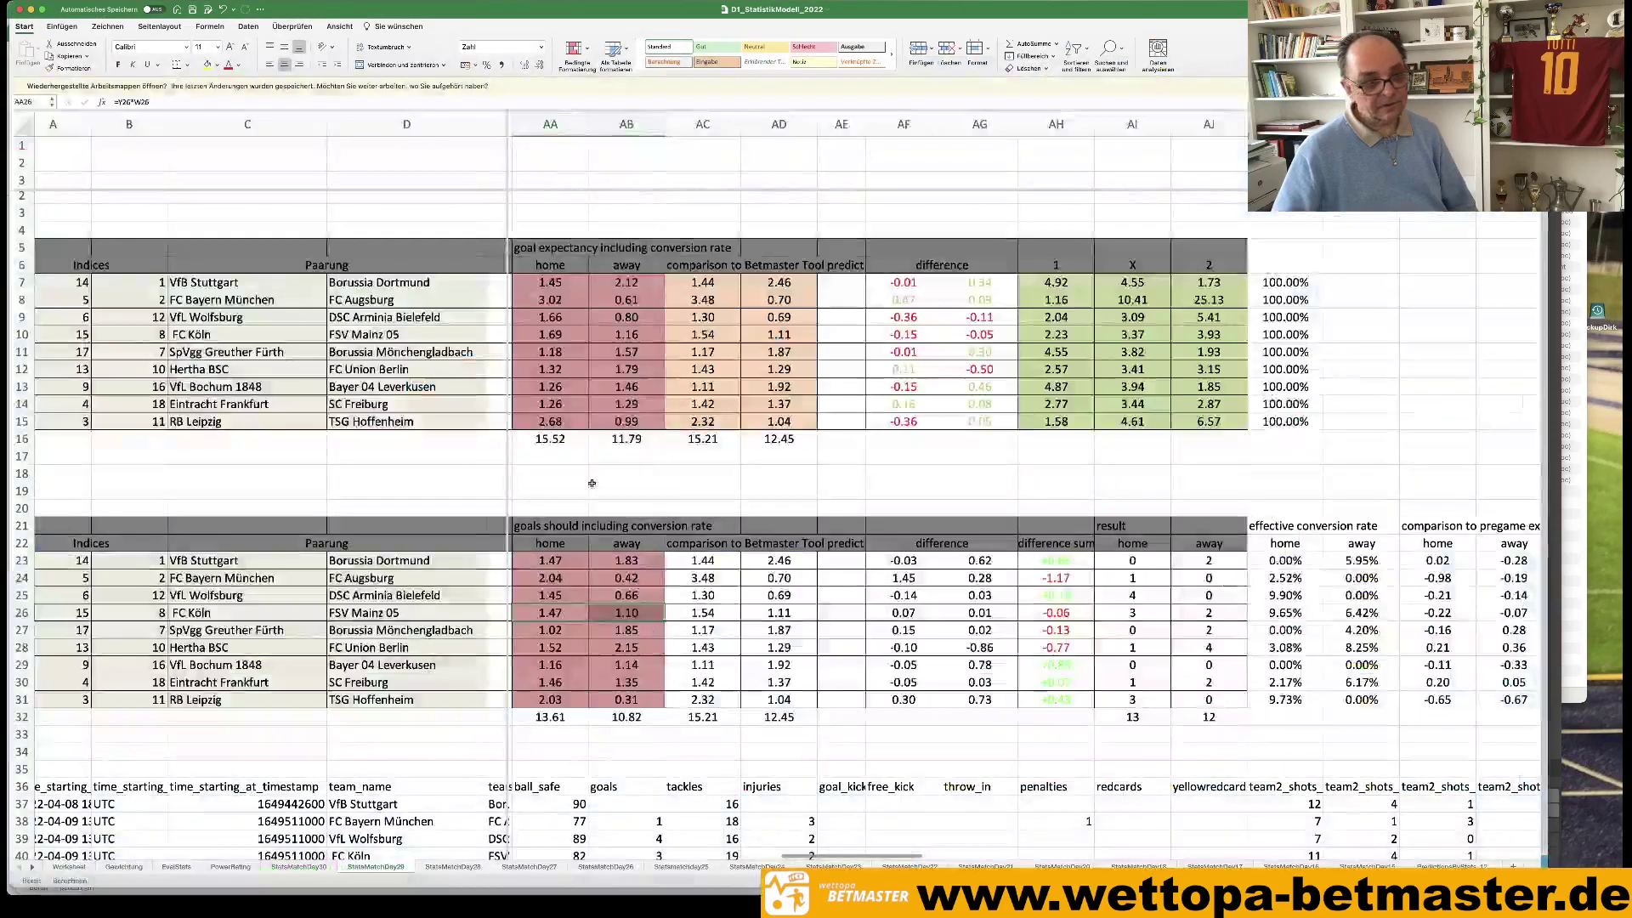
pyautogui.moveTo(549, 316); pyautogui.dragTo(779, 316)
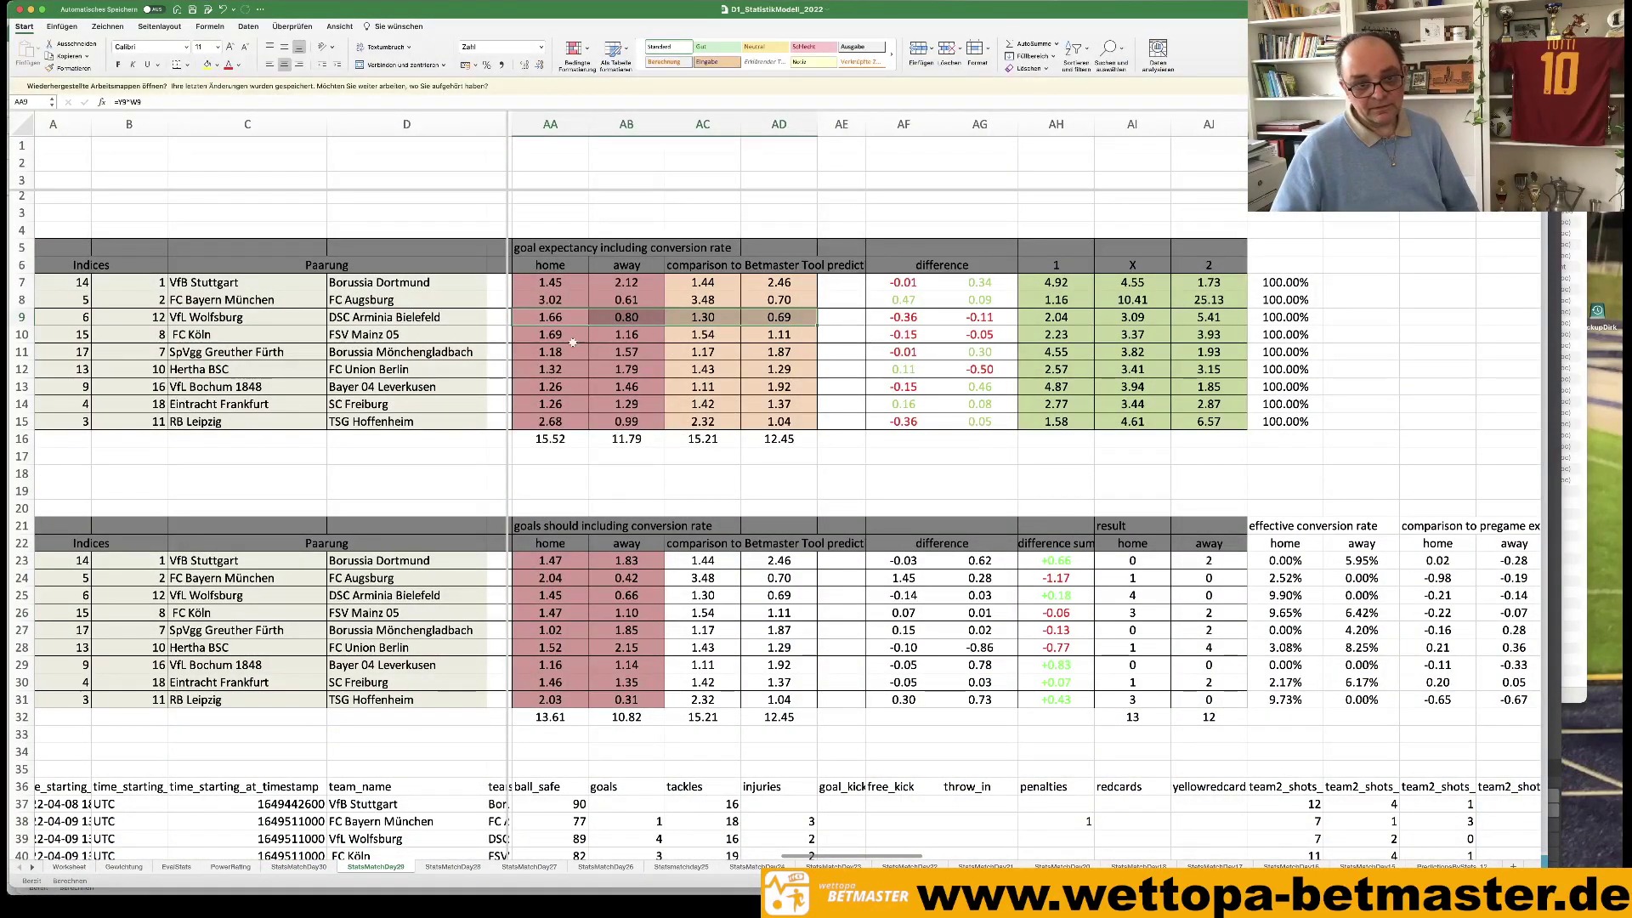
pyautogui.moveTo(550, 317); pyautogui.dragTo(612, 317)
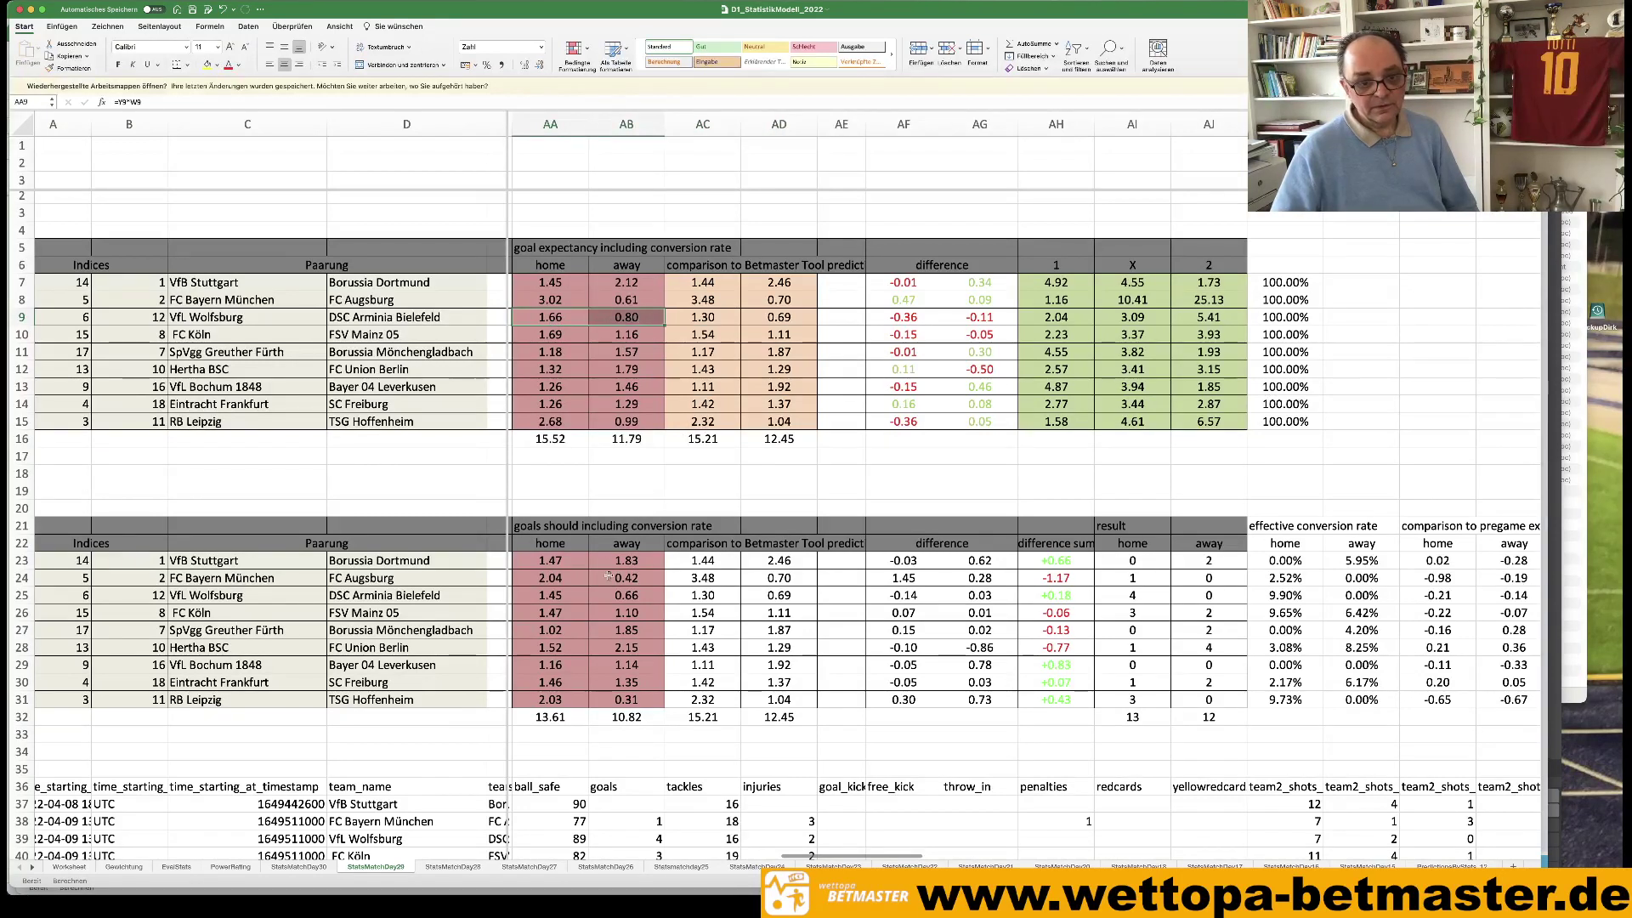
pyautogui.moveTo(540, 595); pyautogui.dragTo(625, 595)
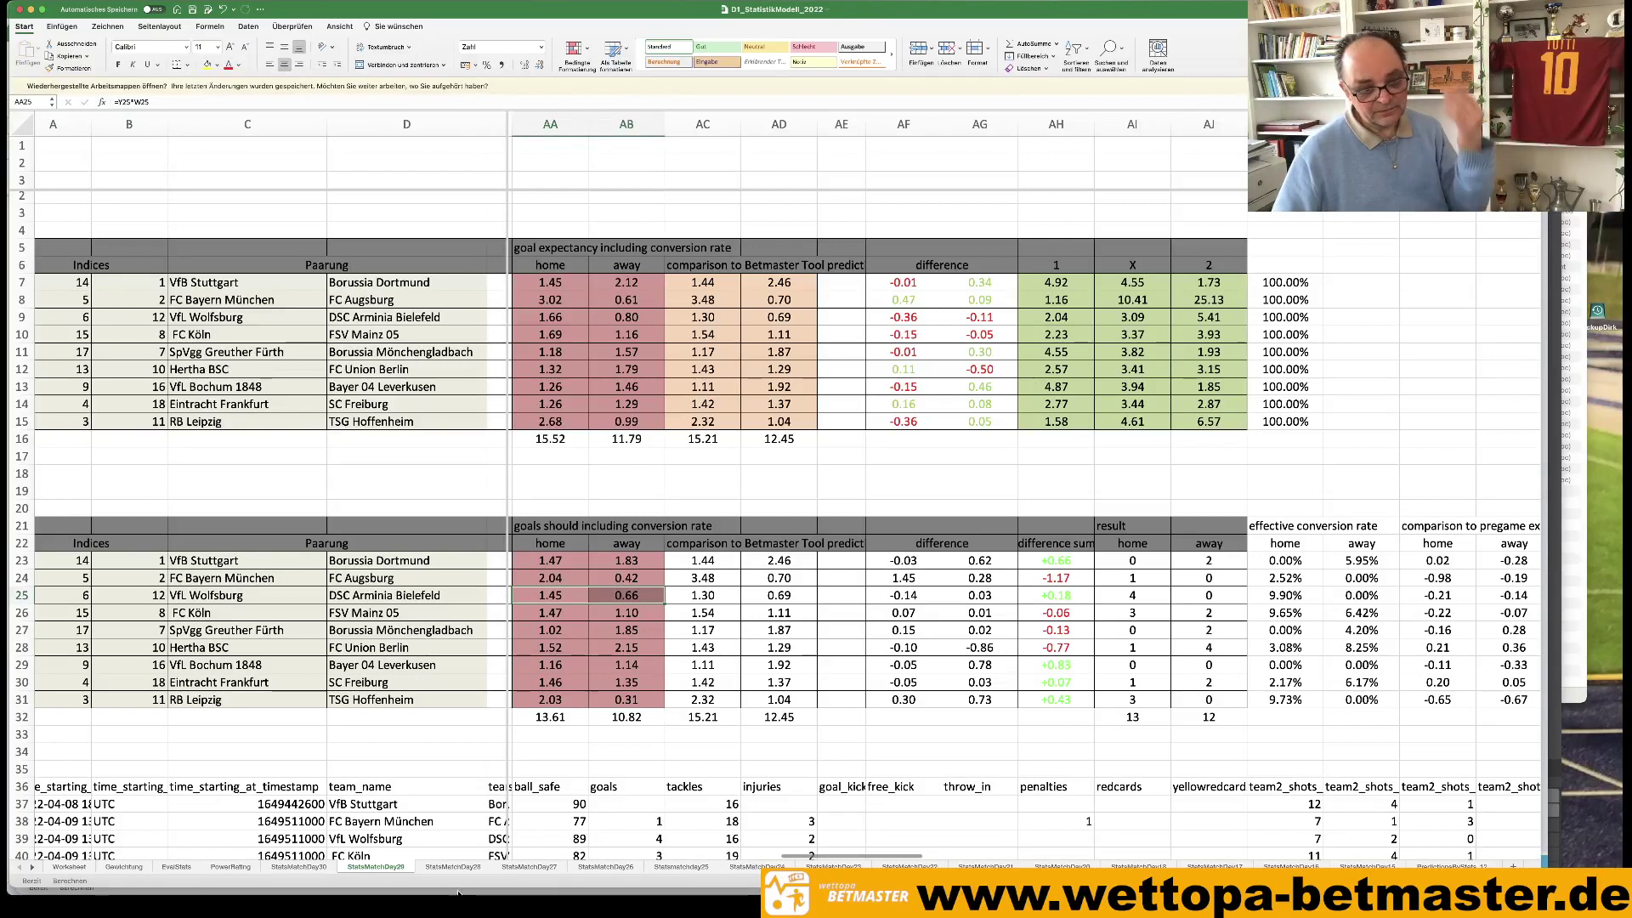
# Compare FC Bayern München–FC Augsburg's goals-should values with the Betmaster prediction, the actual result and the difference sum.
pyautogui.moveTo(416, 893)
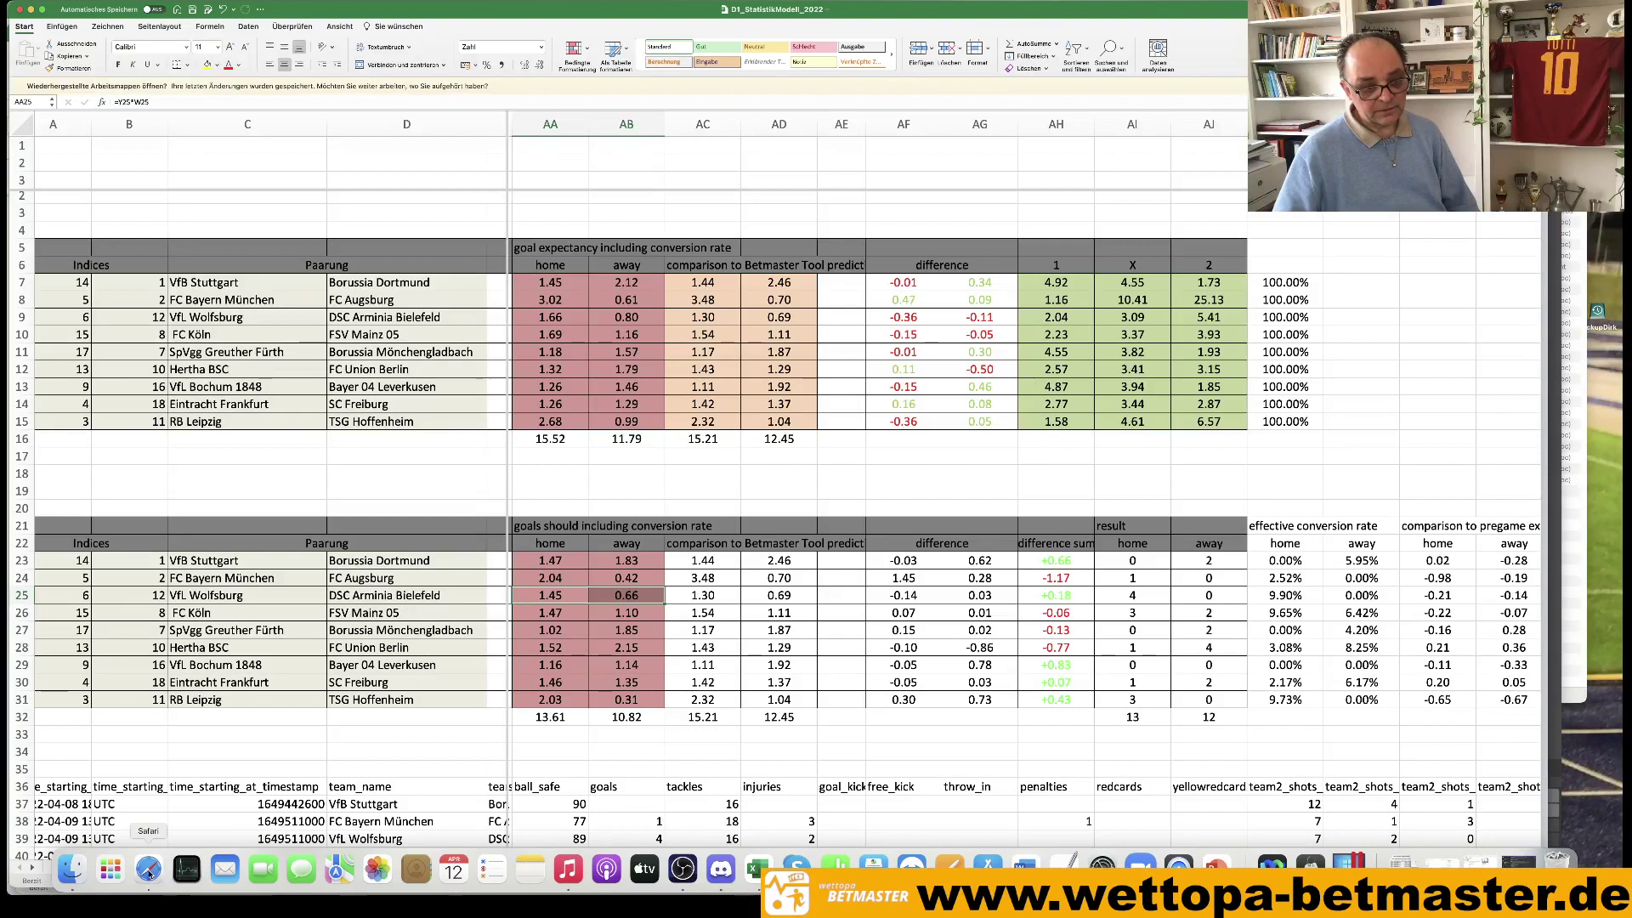
pyautogui.moveTo(548, 581); pyautogui.dragTo(766, 579)
pyautogui.moveTo(538, 577); pyautogui.dragTo(773, 578)
pyautogui.moveTo(536, 577); pyautogui.dragTo(620, 578)
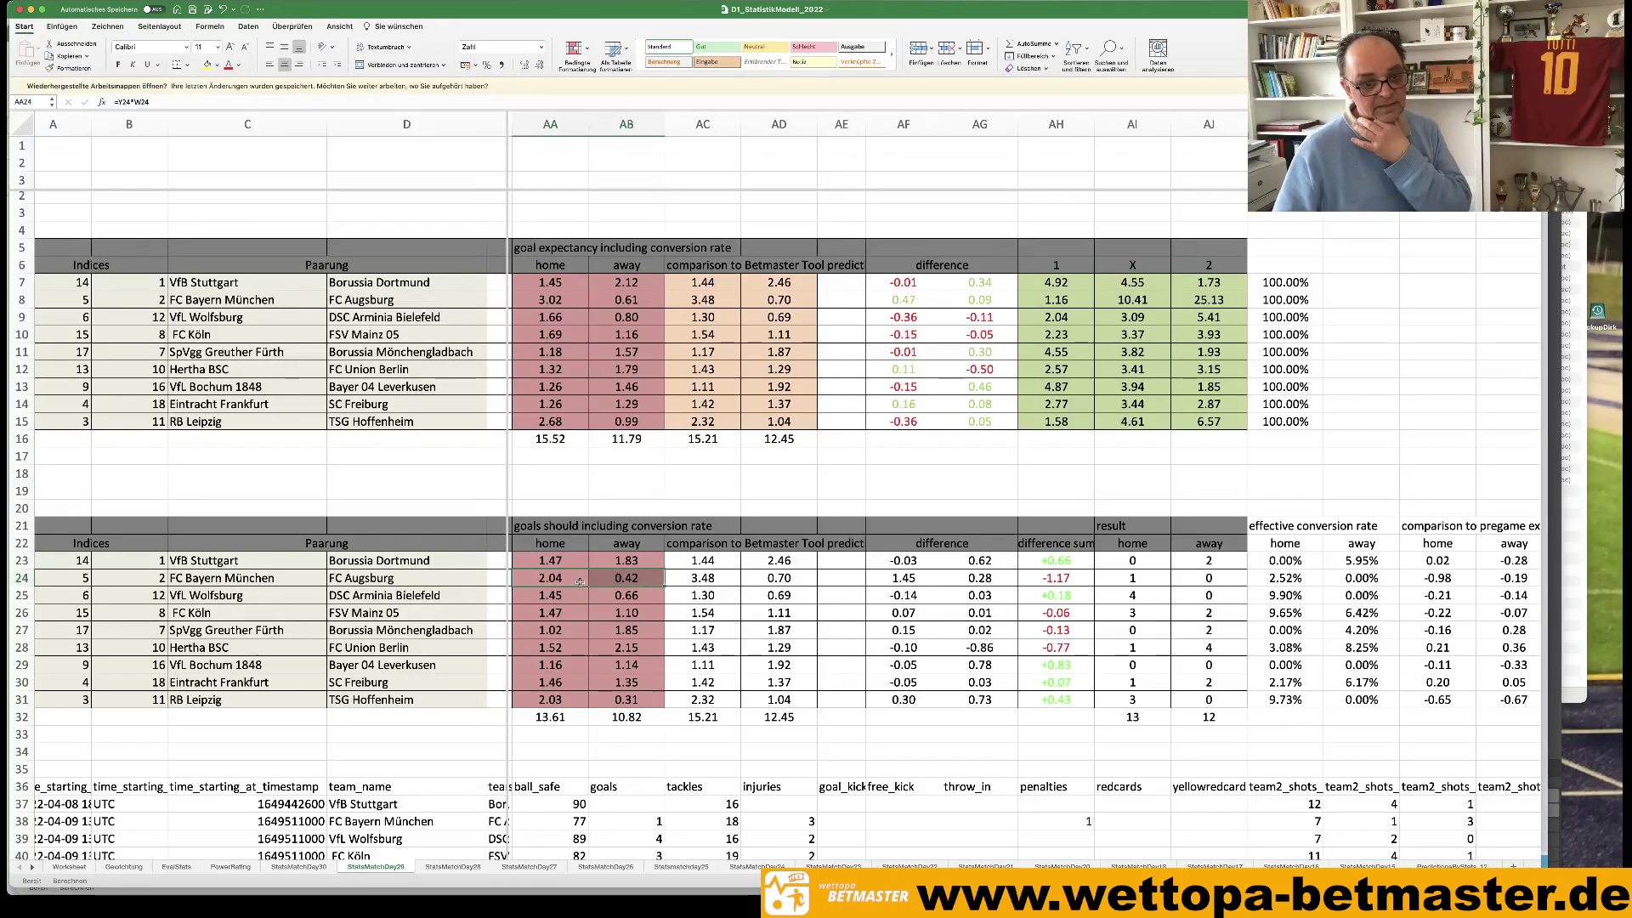
pyautogui.moveTo(556, 578); pyautogui.dragTo(632, 580)
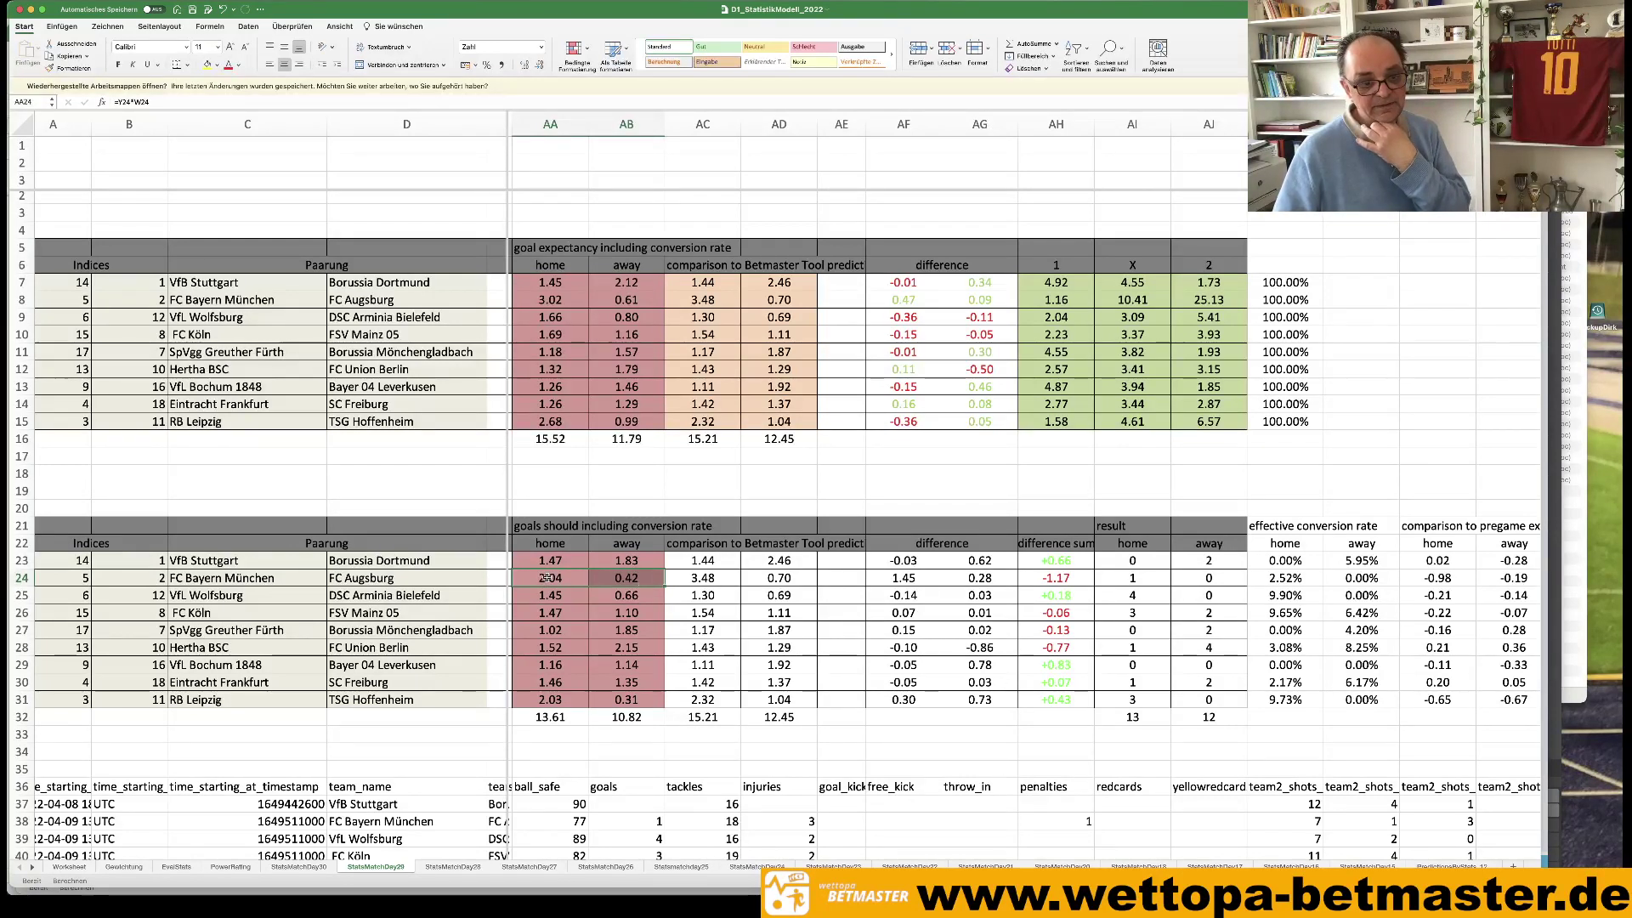
pyautogui.moveTo(548, 577); pyautogui.dragTo(622, 578)
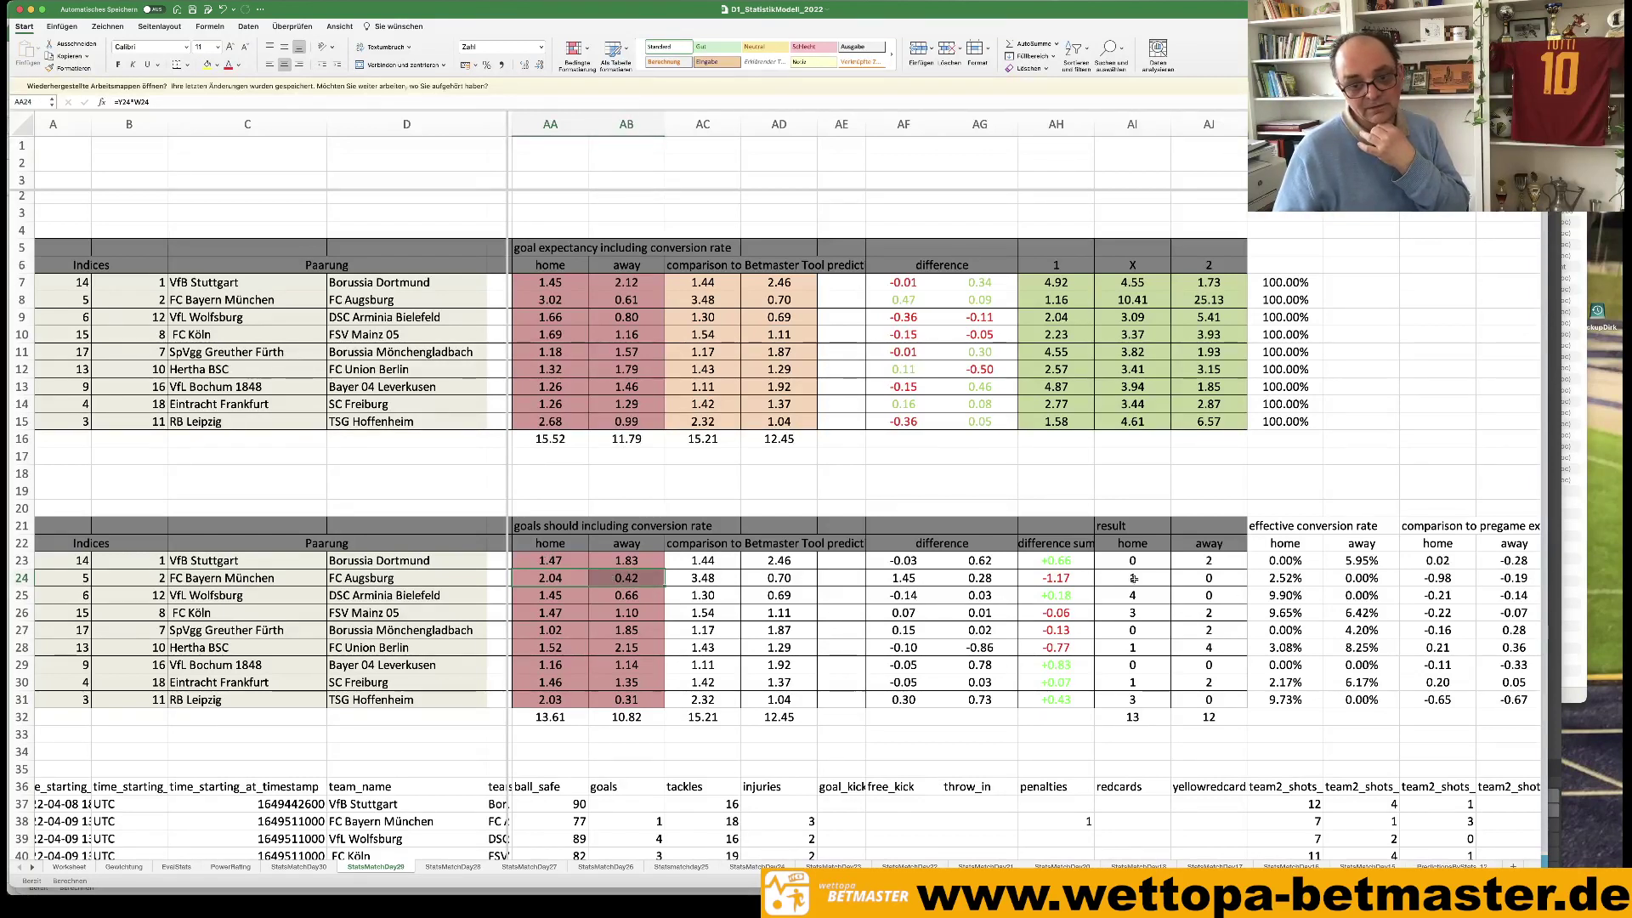
pyautogui.click(1211, 578)
pyautogui.click(1055, 580)
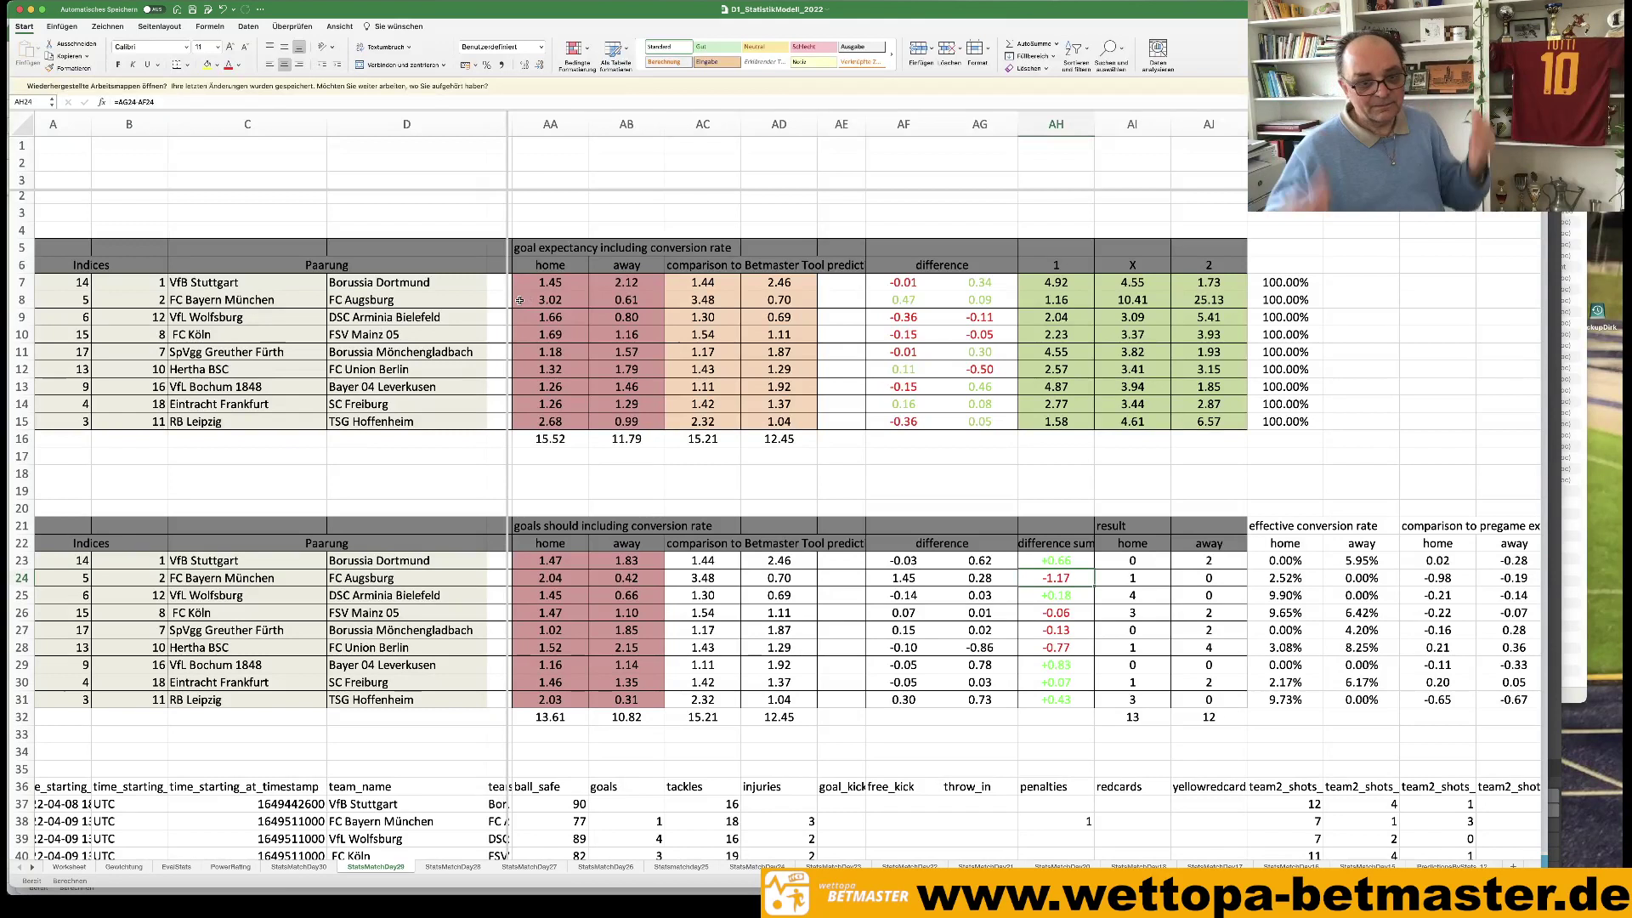
# Compare VfB Stuttgart–Borussia Dortmund's goal expectancy and Betmaster prediction with its goals-should values.
pyautogui.click(544, 281)
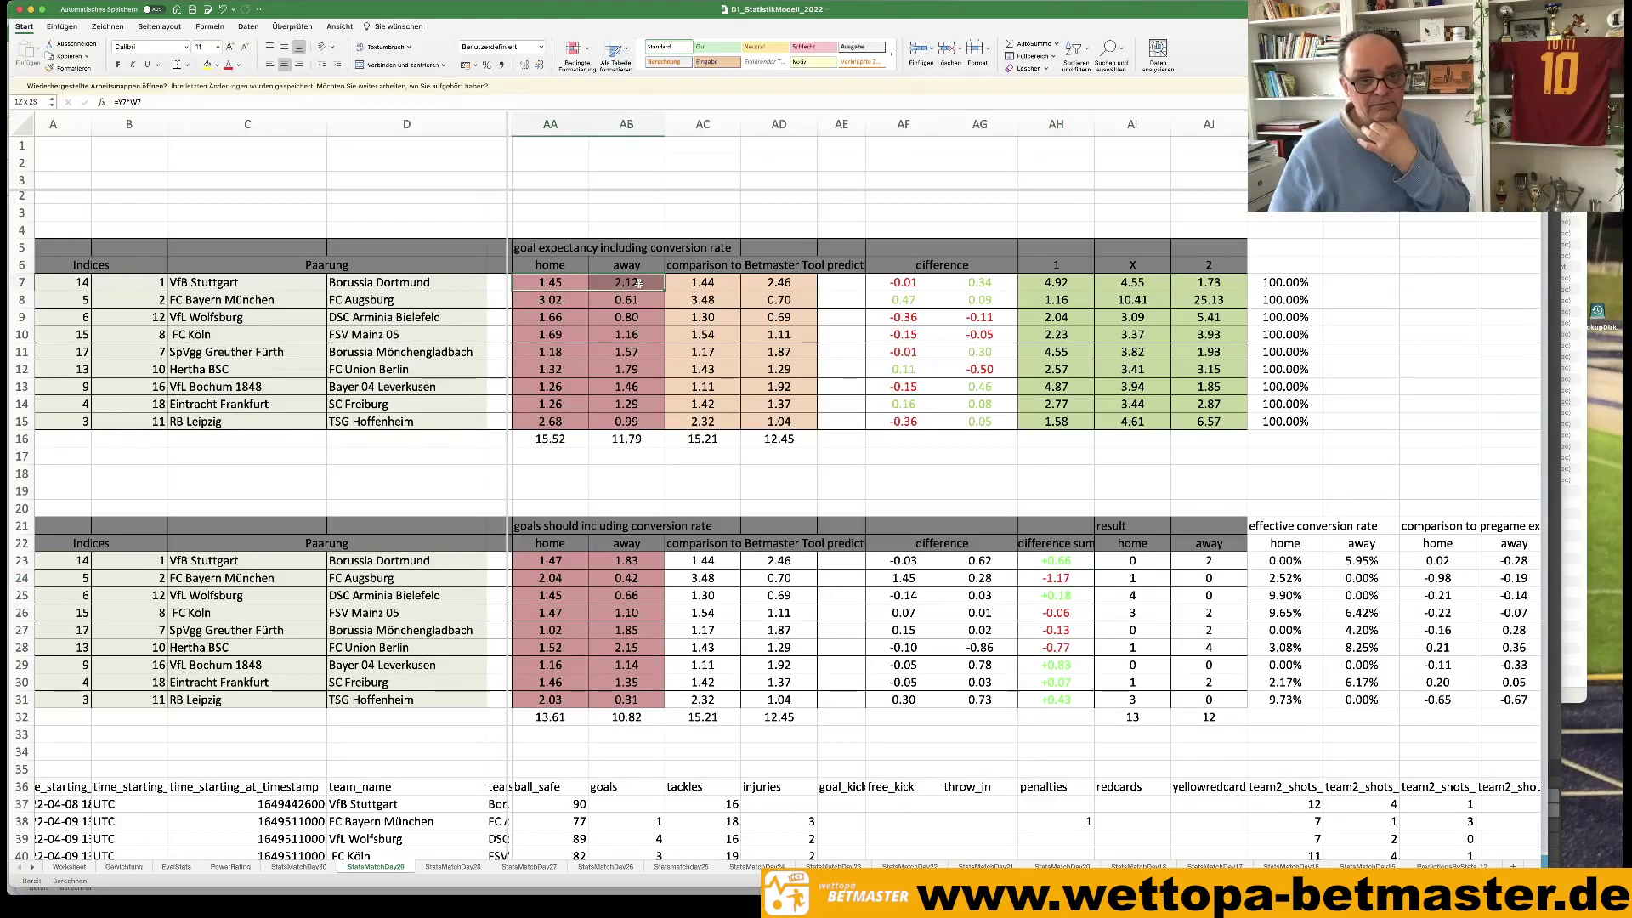
pyautogui.moveTo(544, 282); pyautogui.dragTo(548, 560)
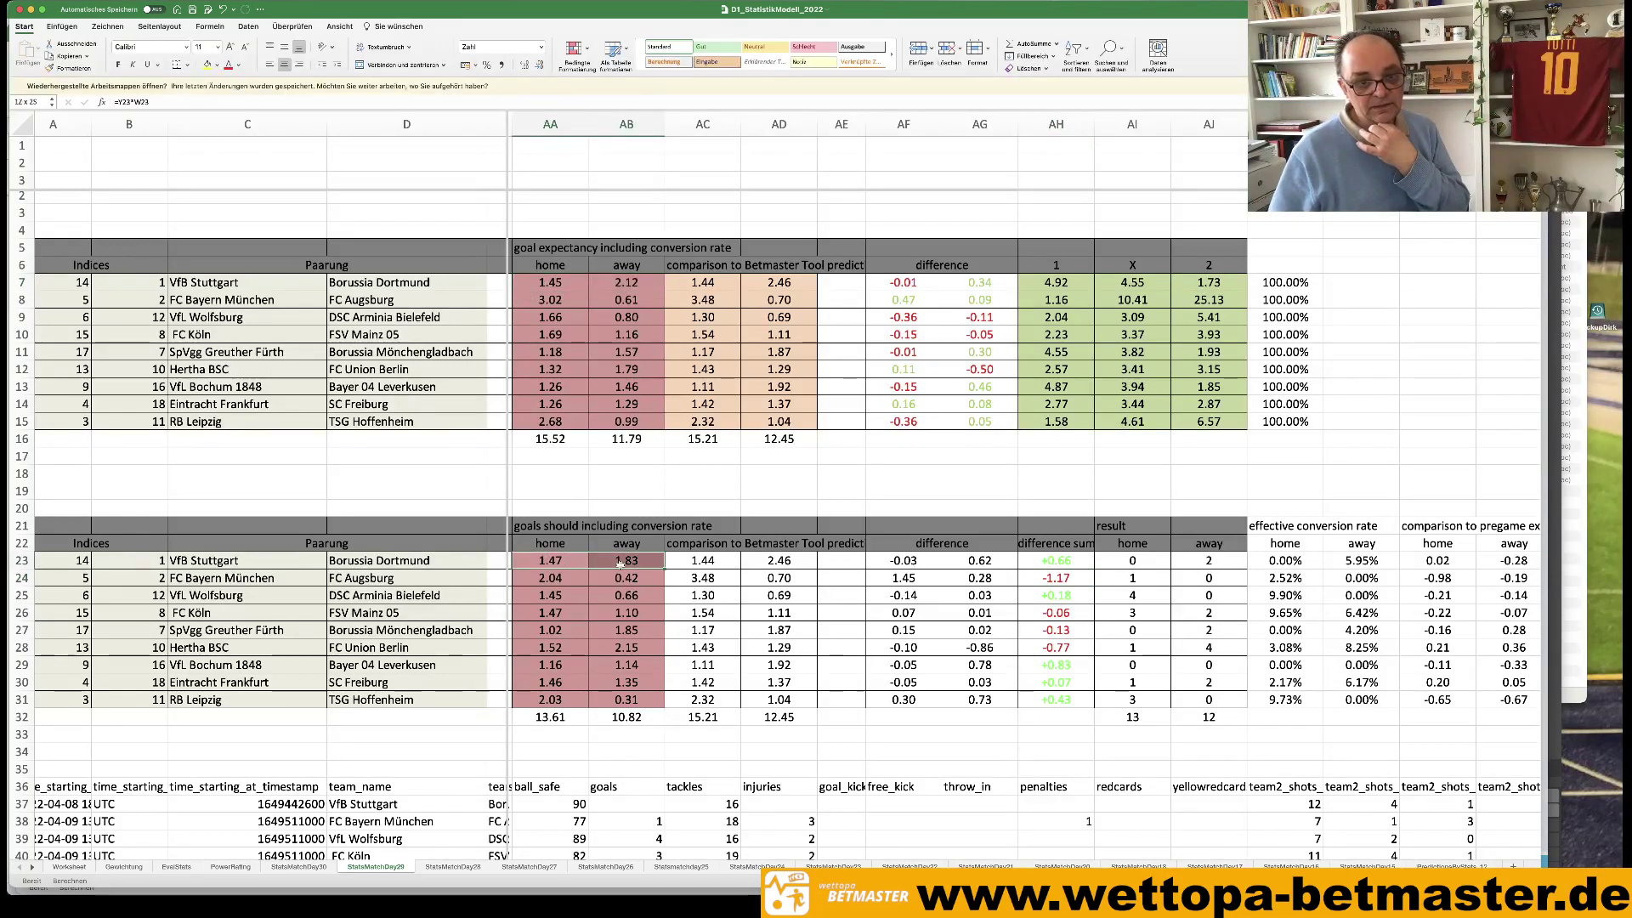
pyautogui.moveTo(544, 281); pyautogui.dragTo(790, 284)
pyautogui.moveTo(547, 560); pyautogui.dragTo(762, 560)
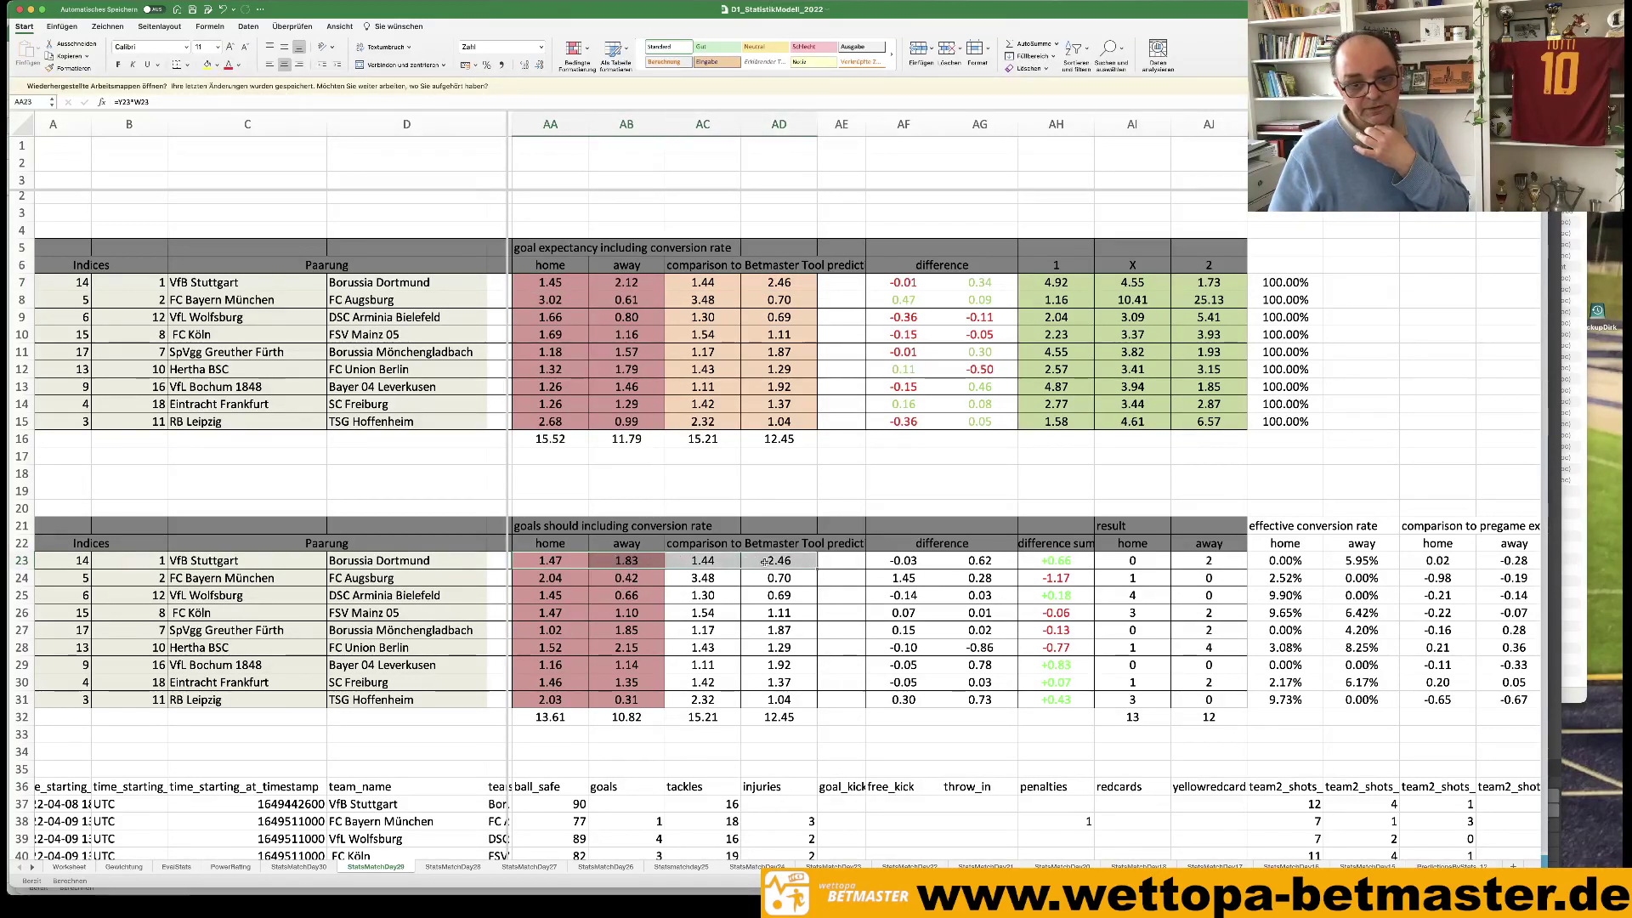
pyautogui.moveTo(376, 884)
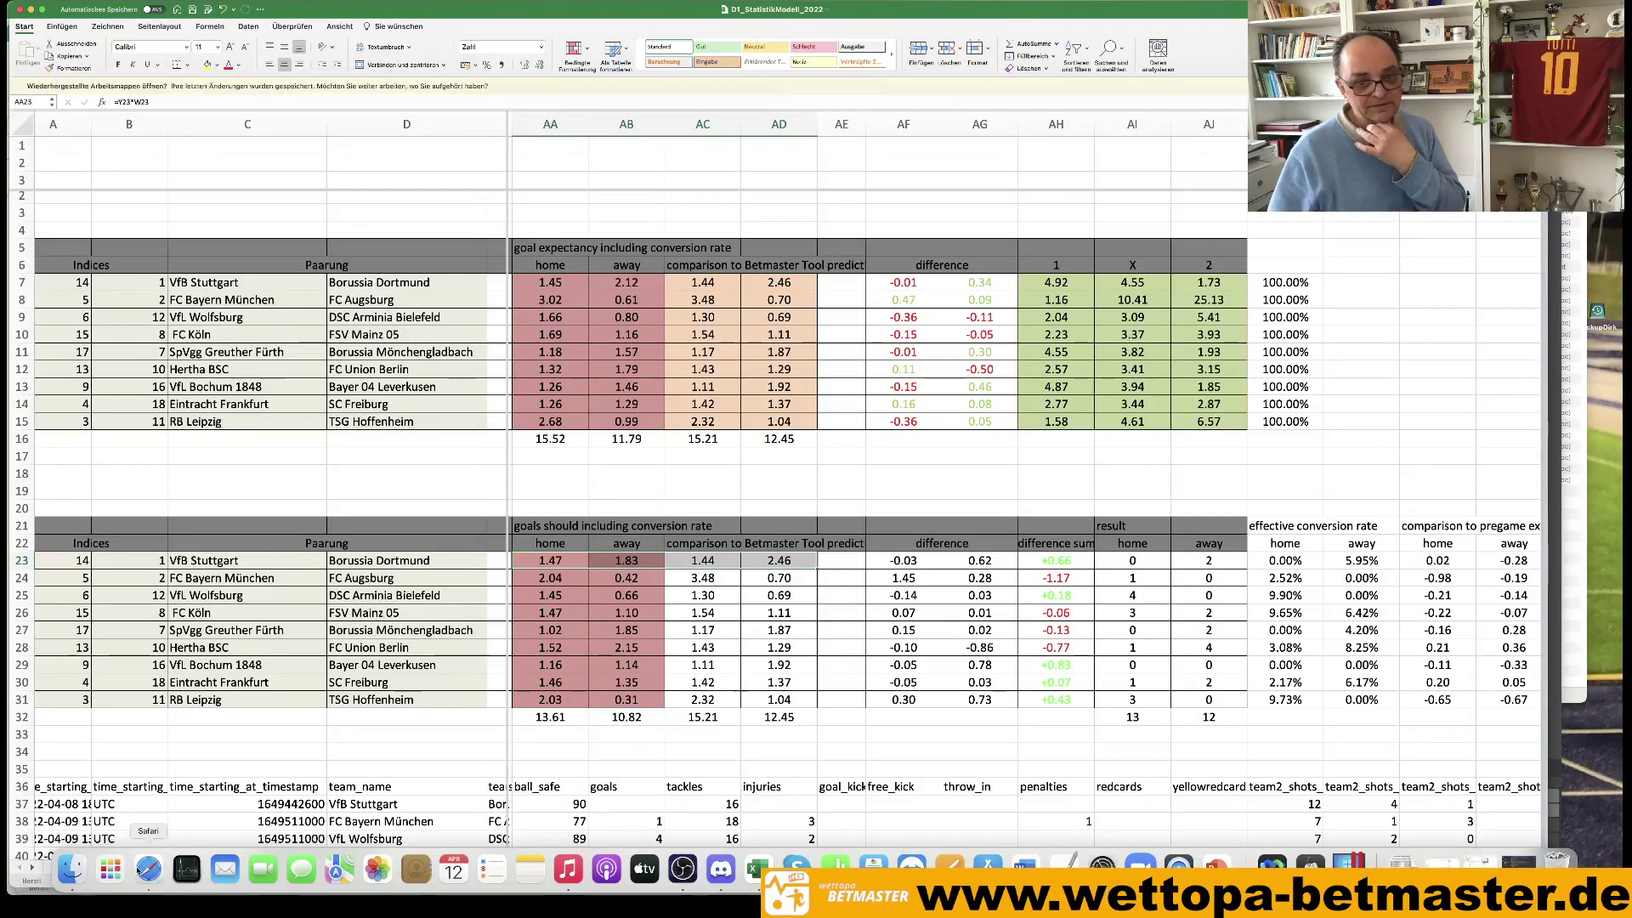
pyautogui.moveTo(148, 871)
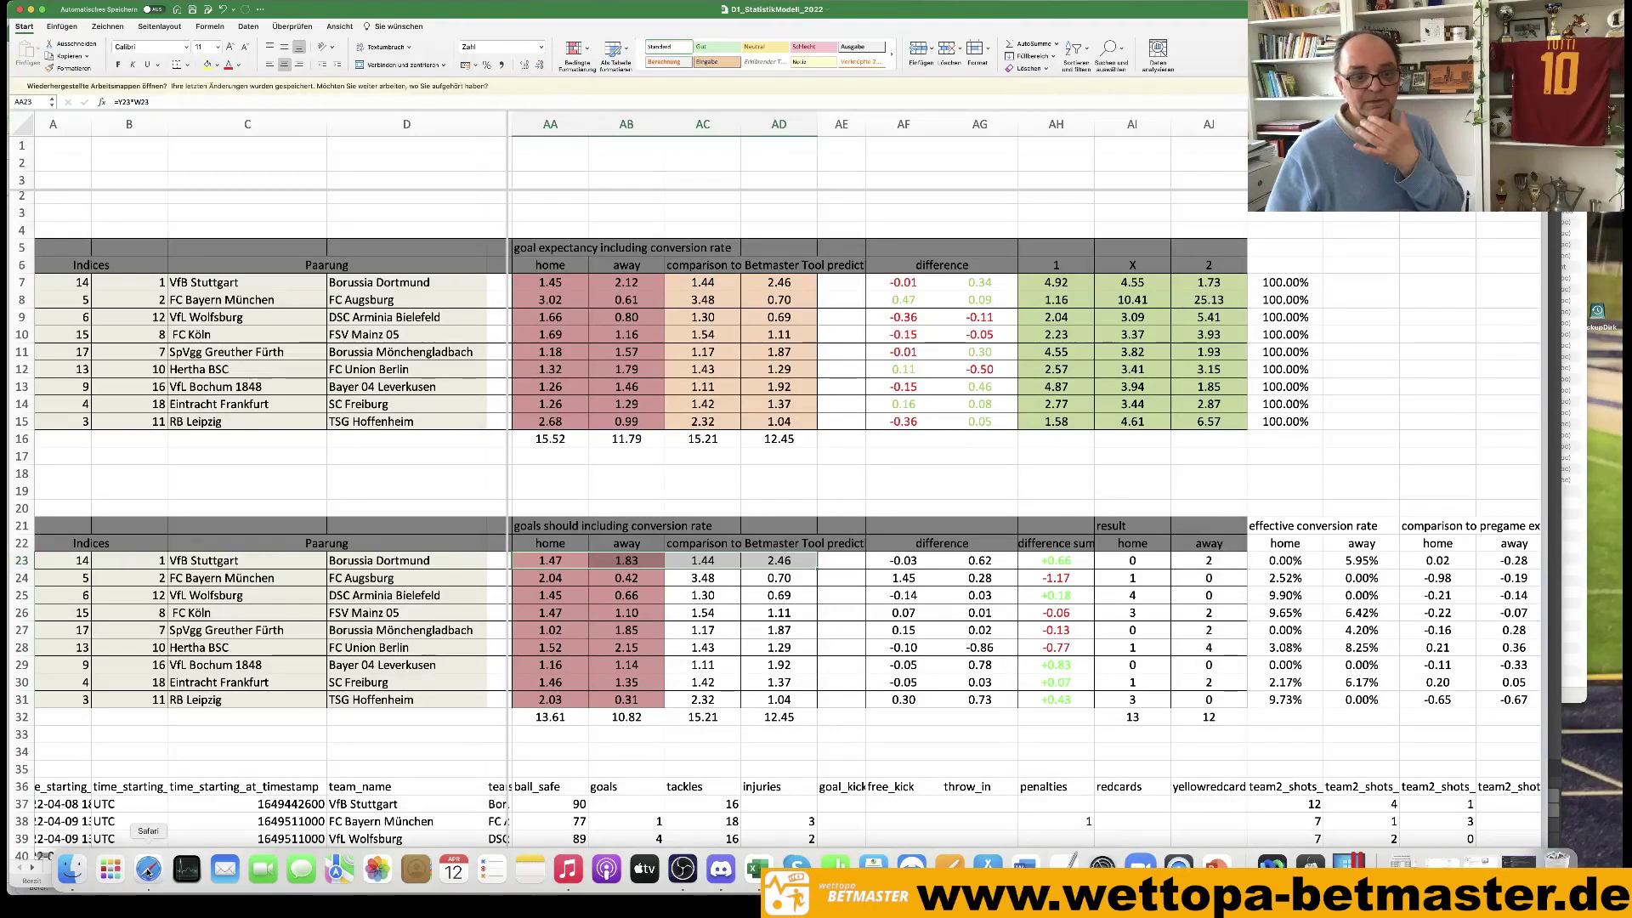
pyautogui.moveTo(551, 560); pyautogui.dragTo(613, 561)
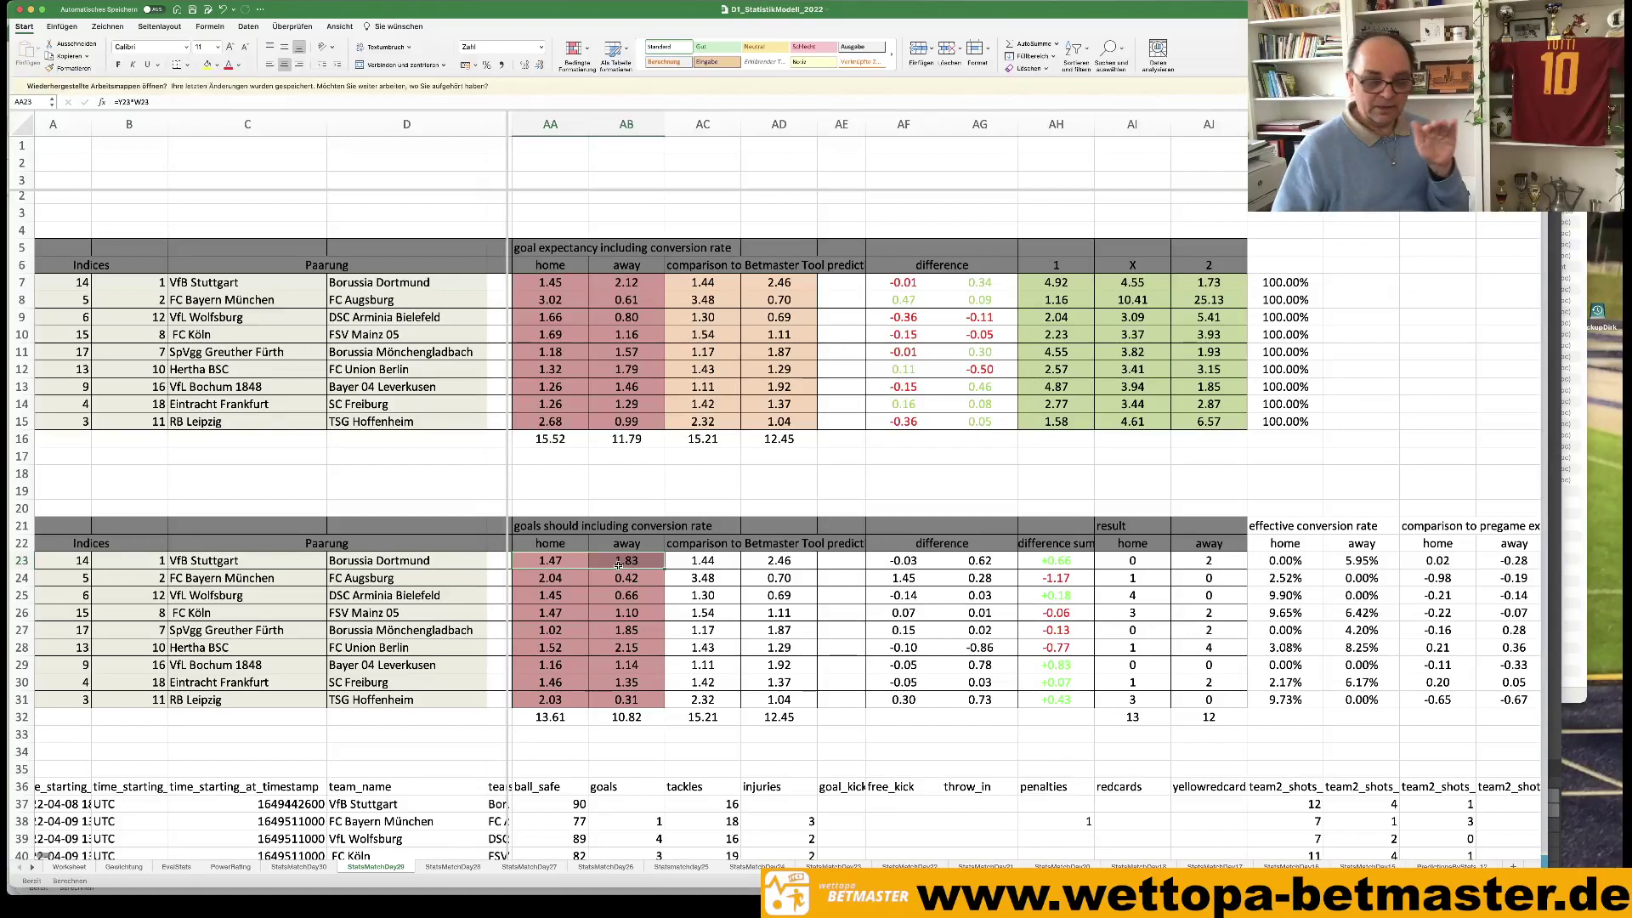
# Open the StatsMatchDay30 sheet and compare Borussia Dortmund–VfL Wolfsburg's goal expectancy with the Betmaster prediction.
pyautogui.moveTo(453, 865)
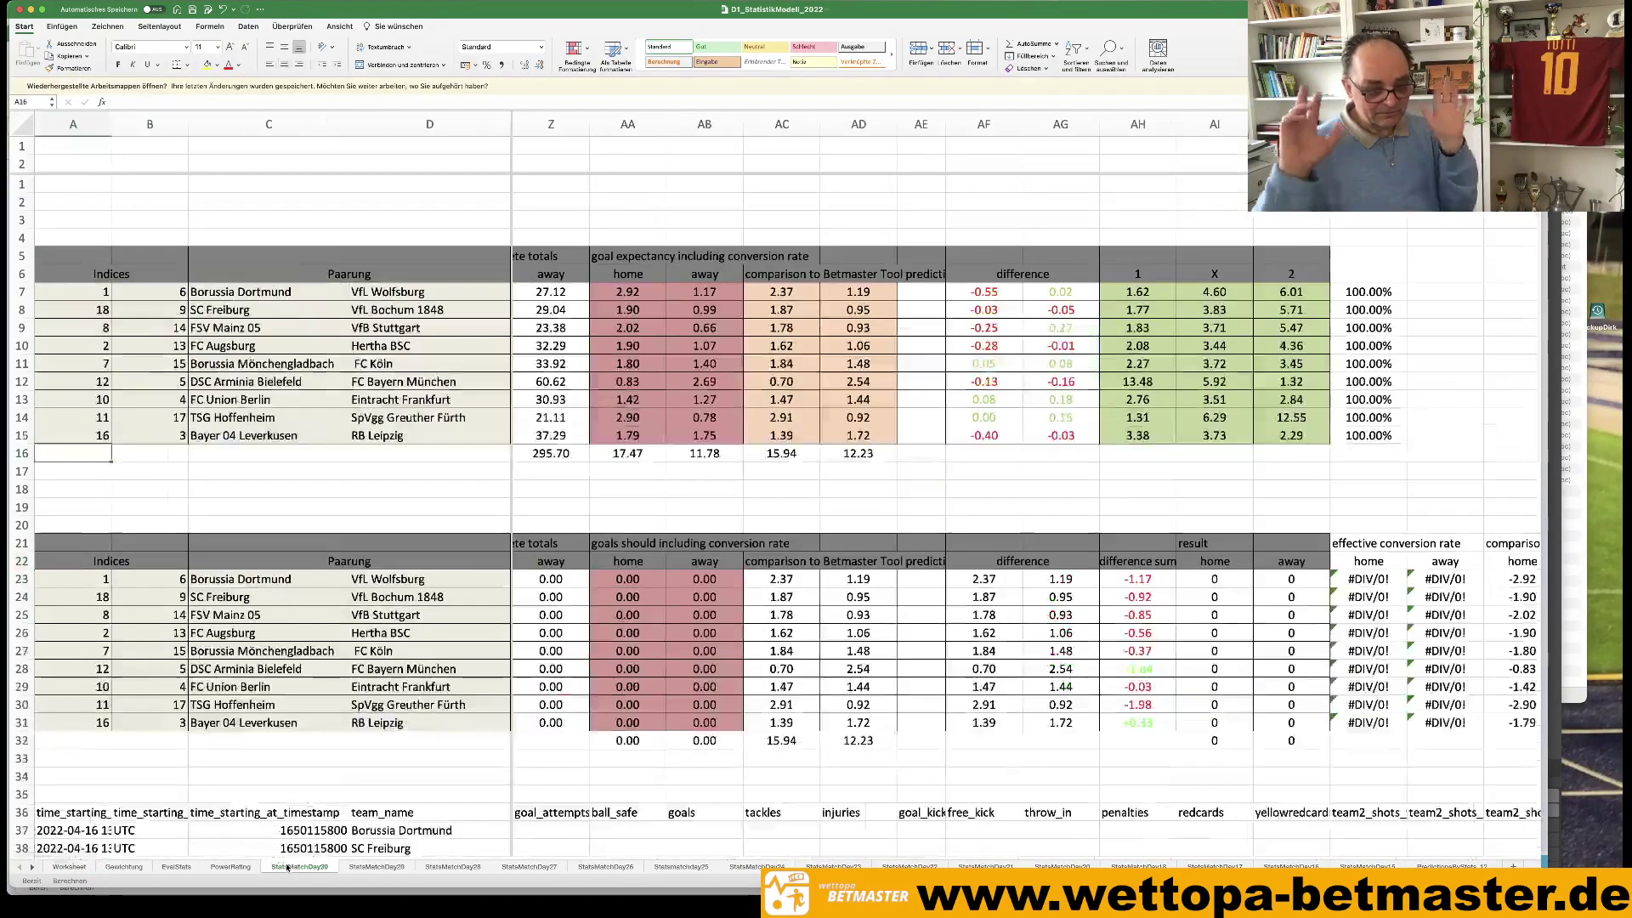
pyautogui.click(288, 867)
pyautogui.hscroll(2, 652, 440)
pyautogui.hscroll(1, 651, 440)
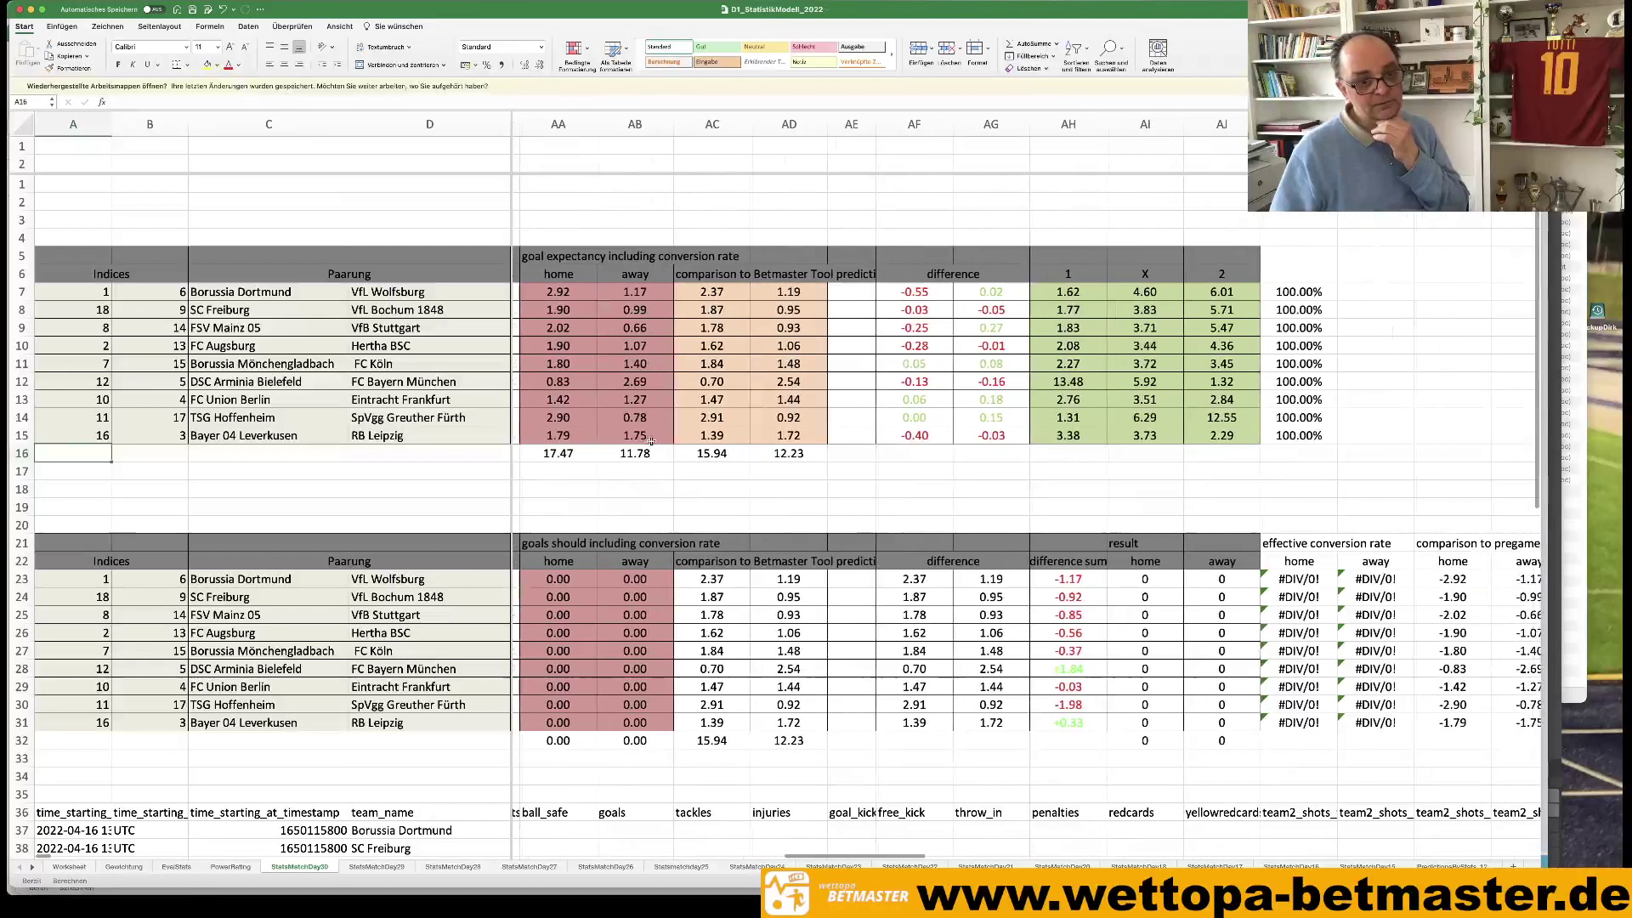
pyautogui.hscroll(1, 397, 431)
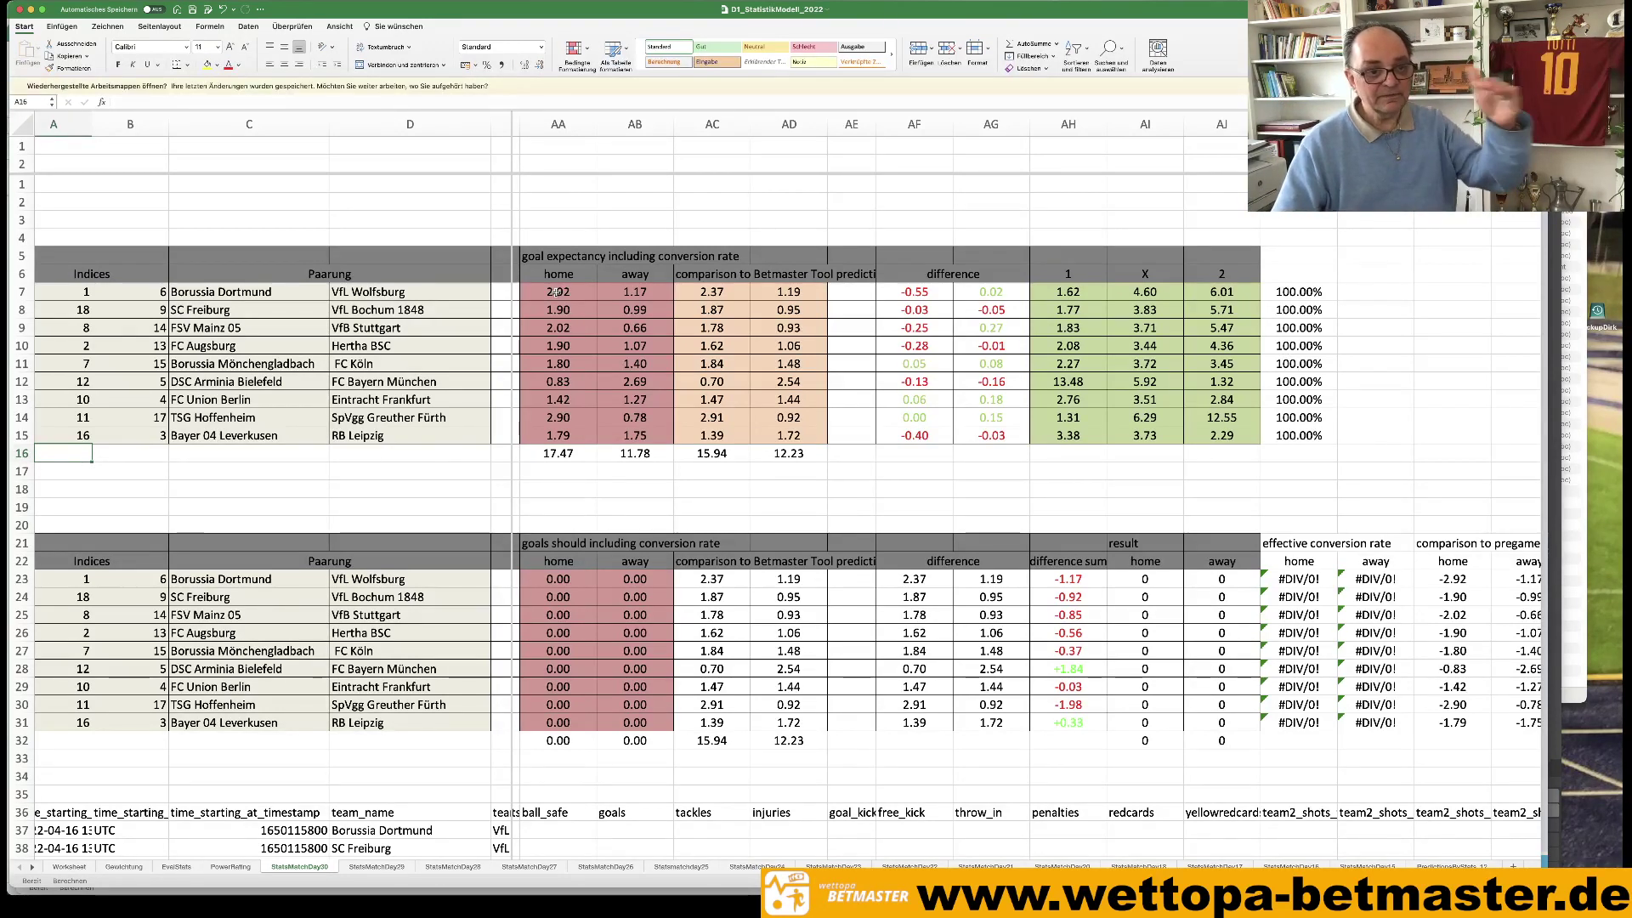
pyautogui.scroll(-1, 557, 292)
pyautogui.click(557, 292)
pyautogui.moveTo(557, 292); pyautogui.dragTo(790, 293)
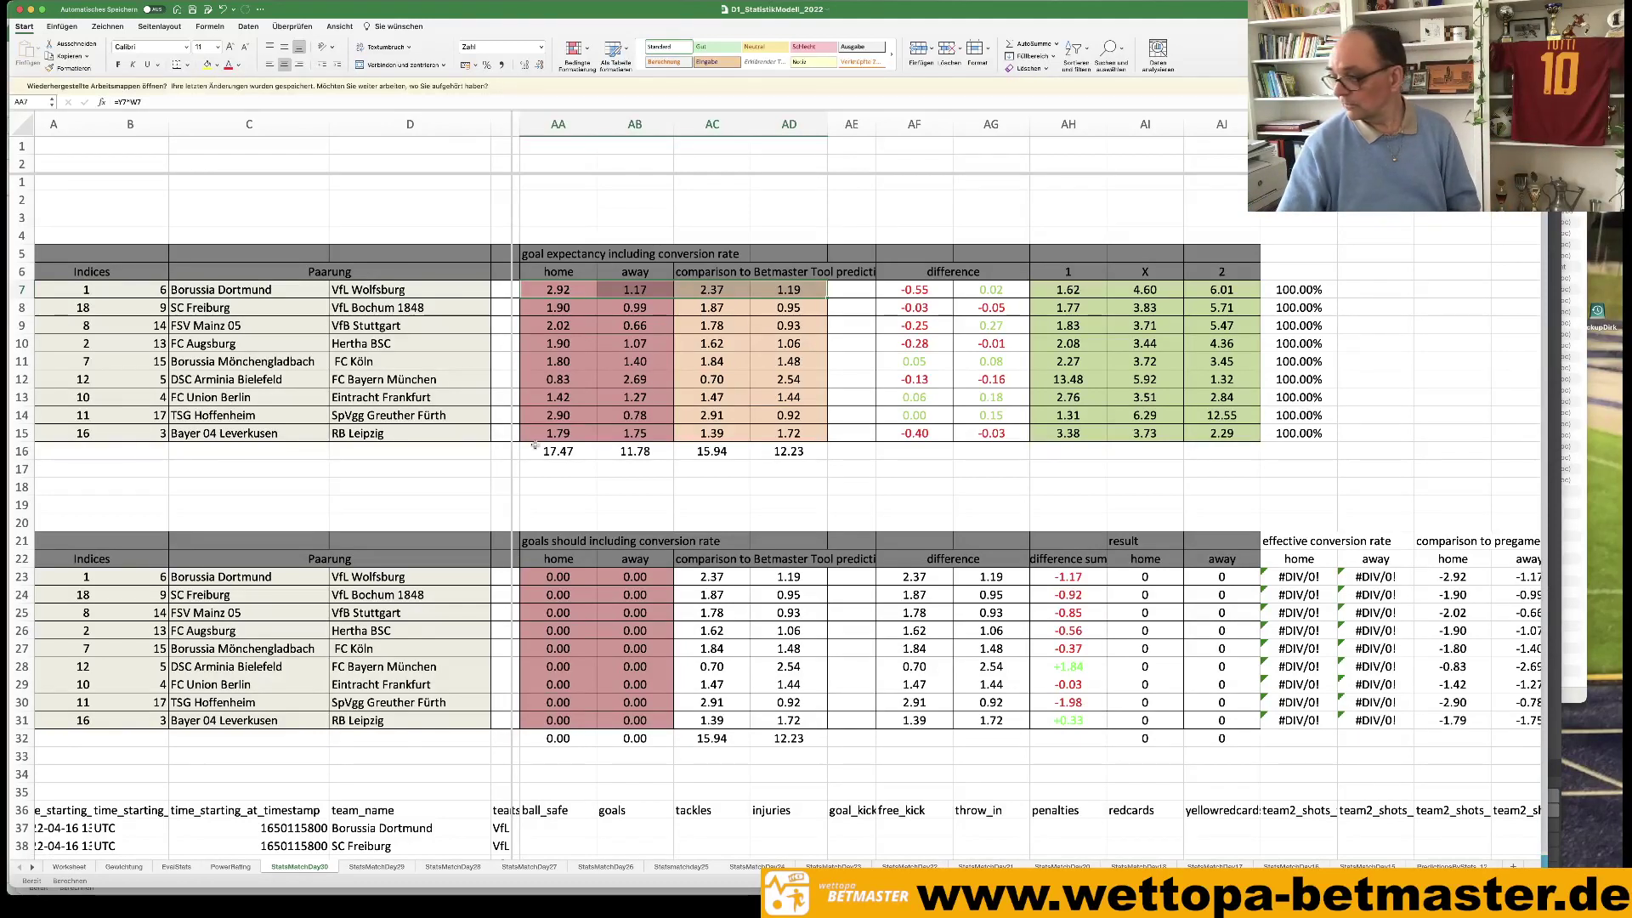
# Switch to Betmaster in Safari and show the Bundesliga fixtures of round 30.
pyautogui.moveTo(606, 868)
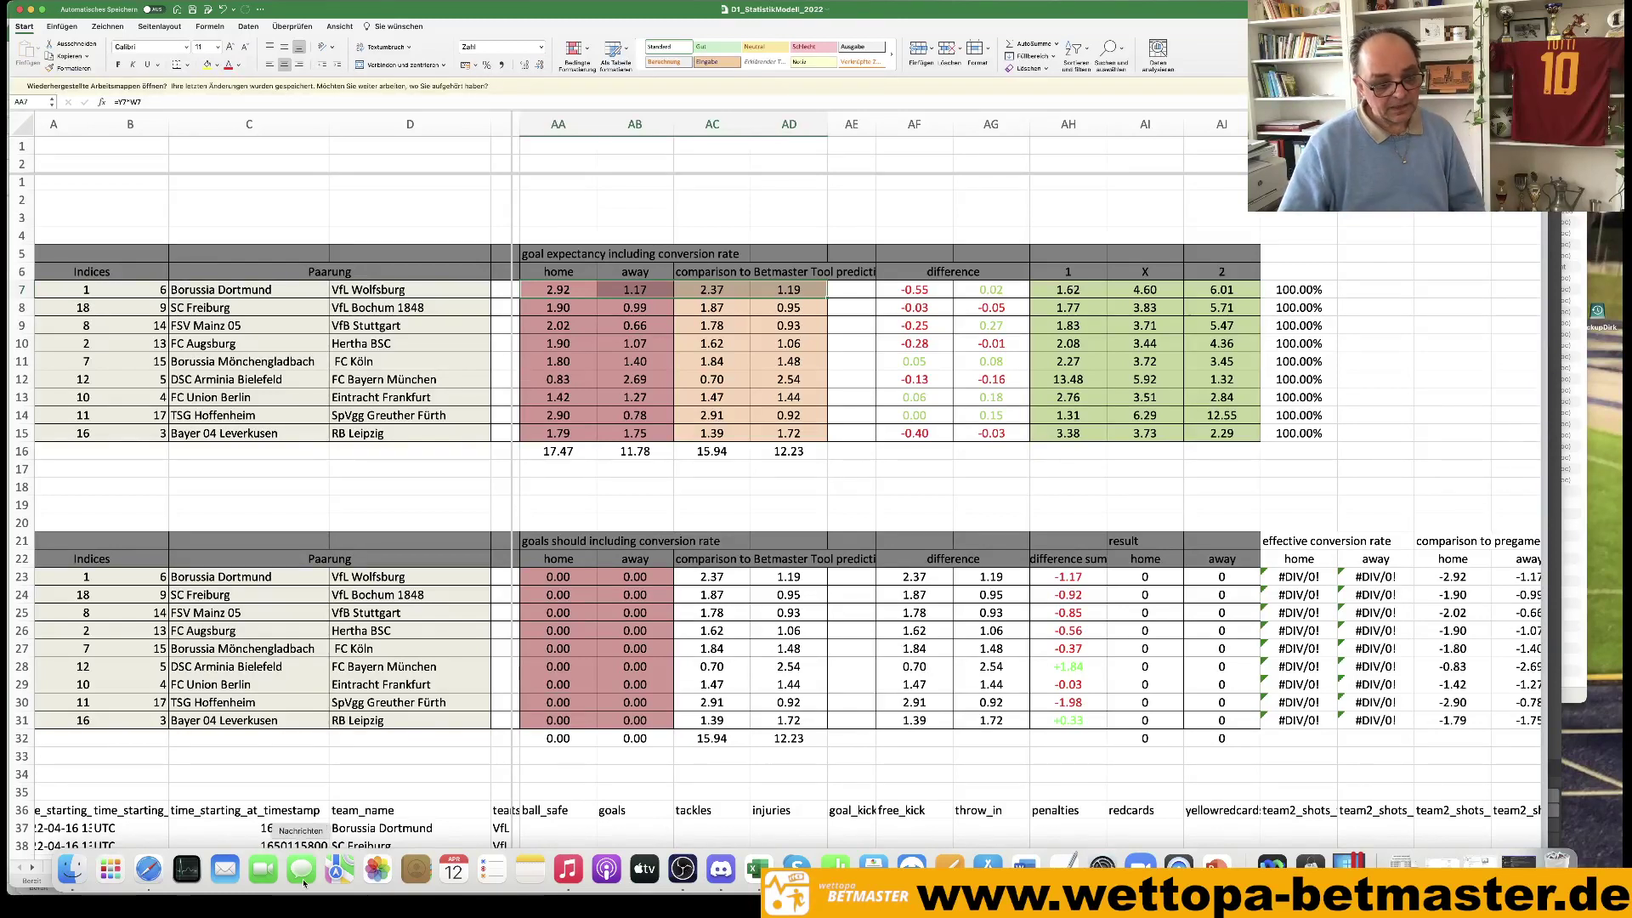
pyautogui.click(148, 868)
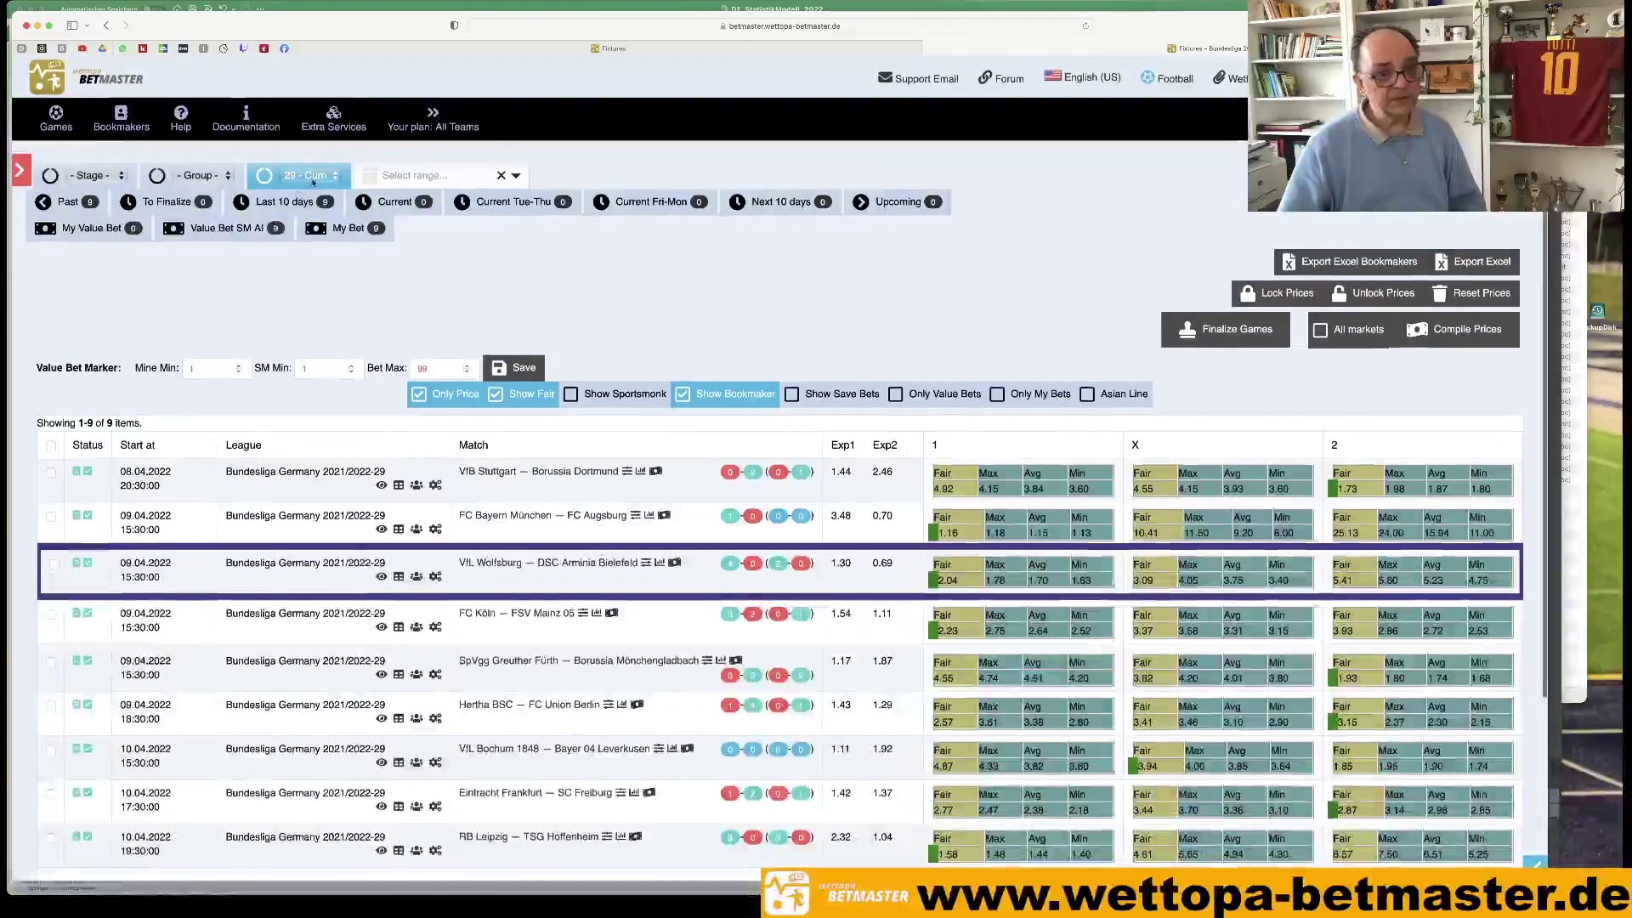
pyautogui.click(314, 176)
pyautogui.press('Up')
pyautogui.press('Up')
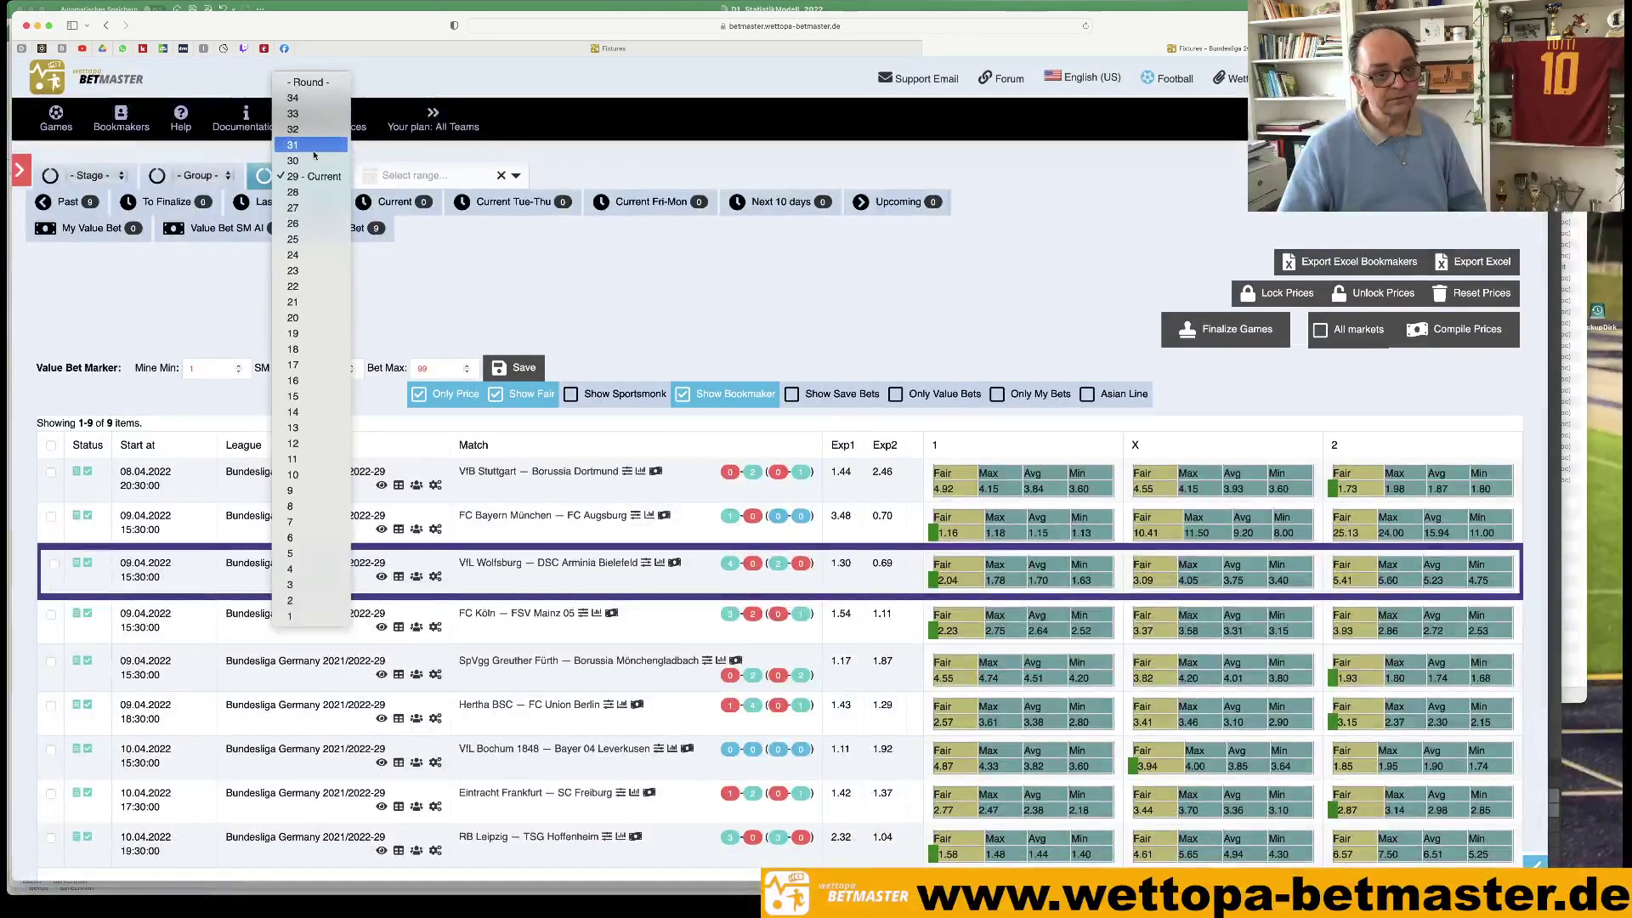
pyautogui.press('Return')
pyautogui.click(319, 176)
pyautogui.press('Down')
pyautogui.press('Return')
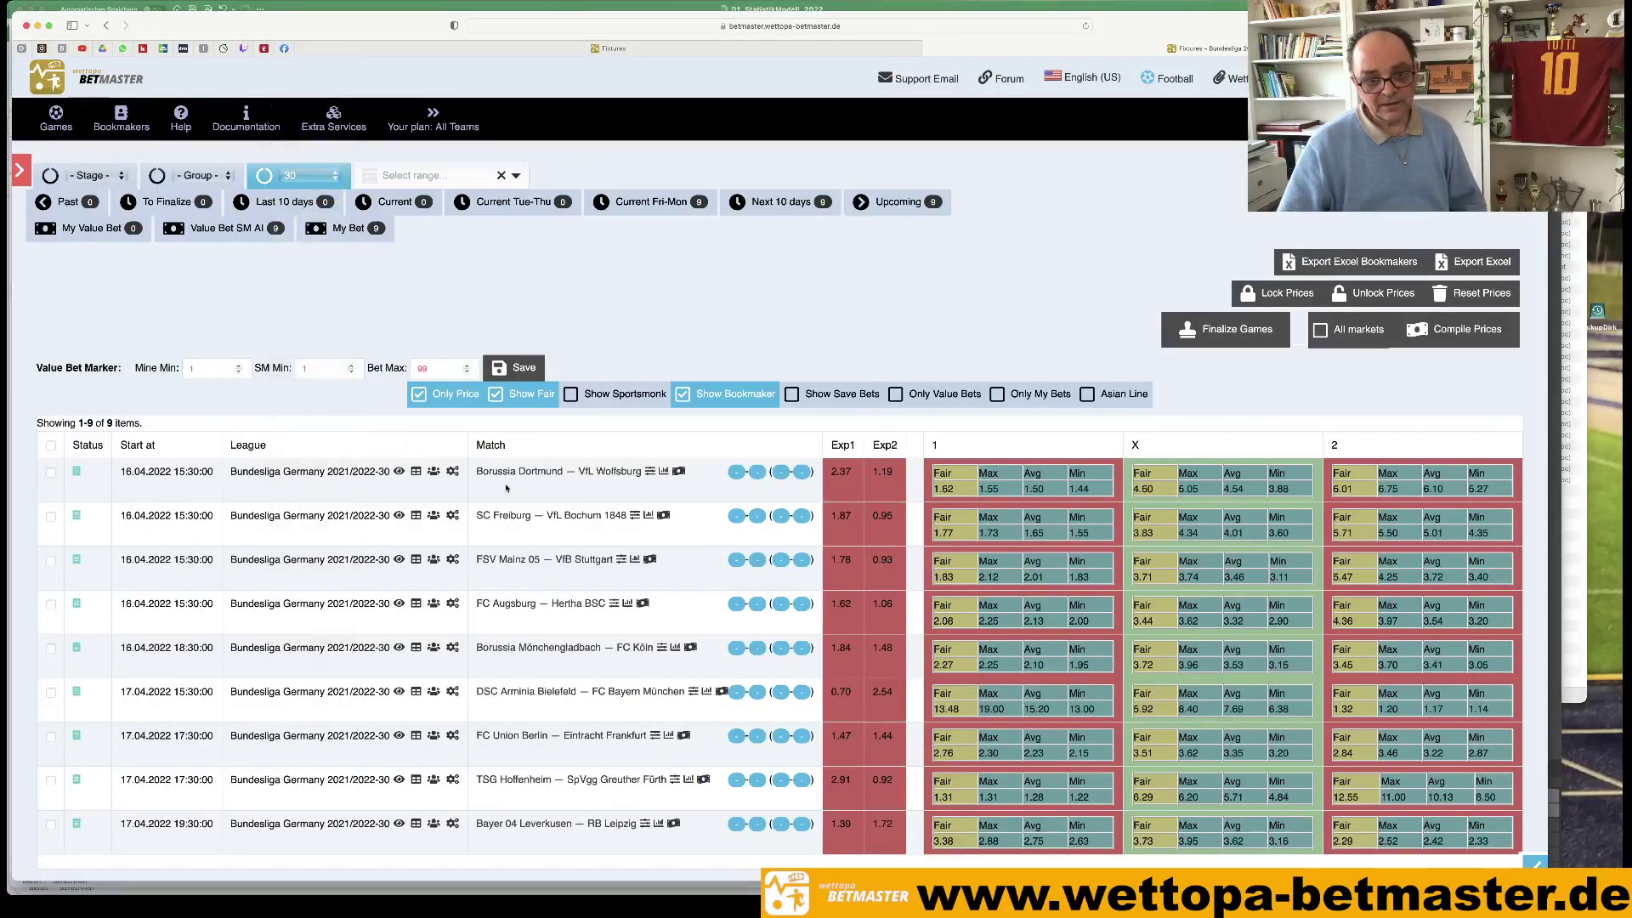
# Check the bookmakers' home-win odds for Borussia Dortmund–VfL Wolfsburg, and return to Excel to compare its goal expectancy, Betmaster prediction and fair odds.
pyautogui.click(986, 487)
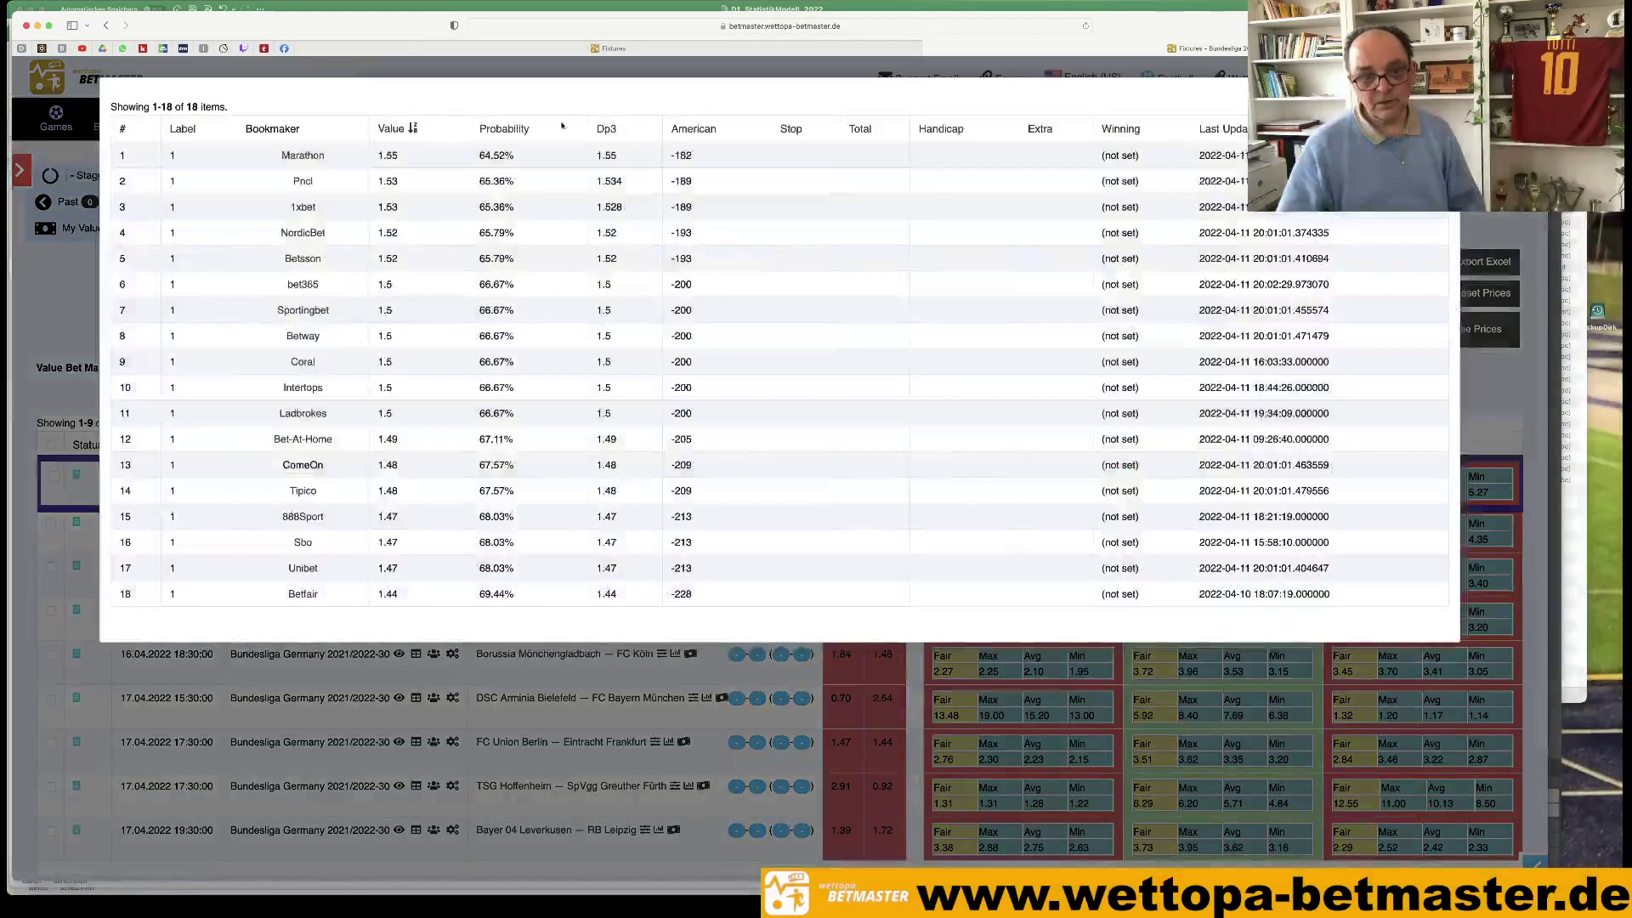
pyautogui.click(379, 71)
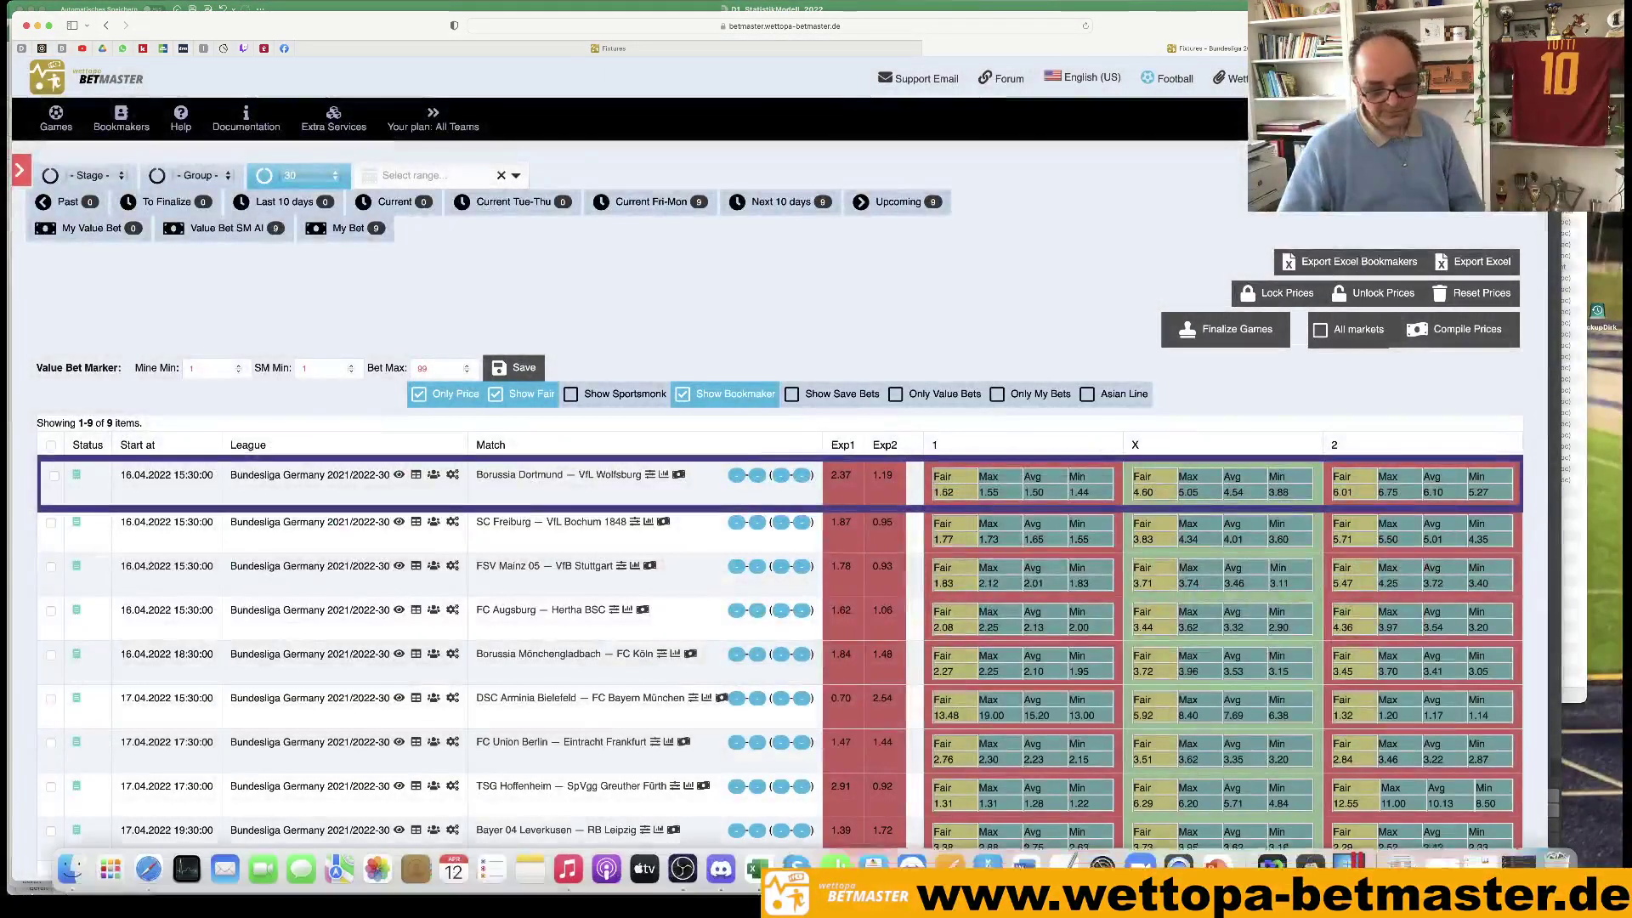
pyautogui.click(754, 868)
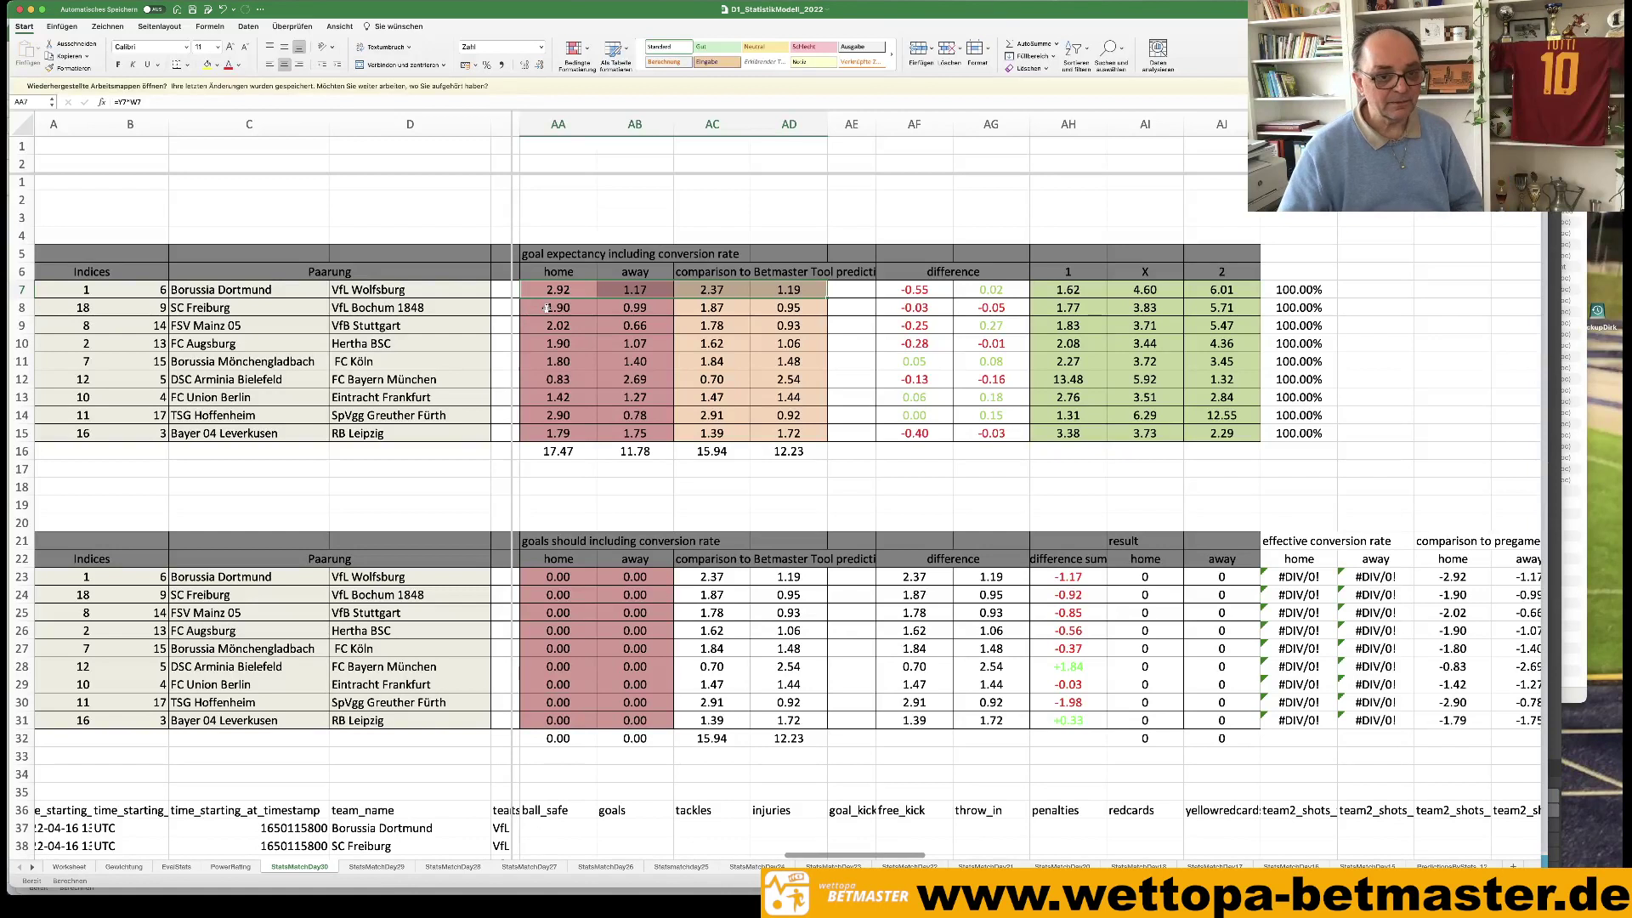
pyautogui.moveTo(551, 291); pyautogui.dragTo(759, 291)
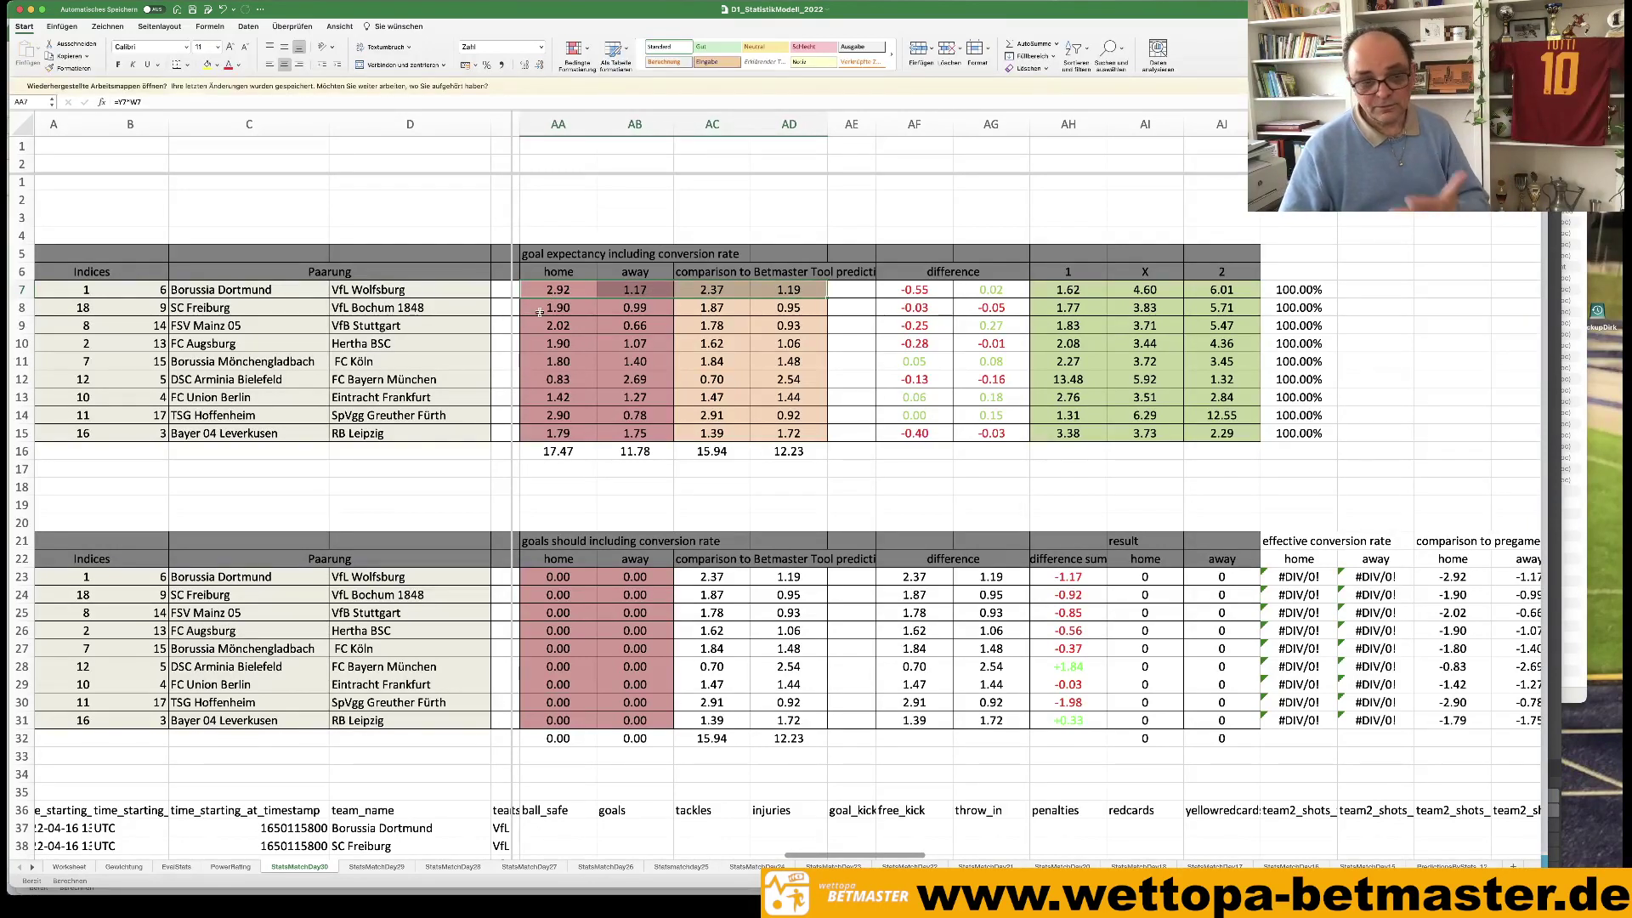
pyautogui.click(1078, 289)
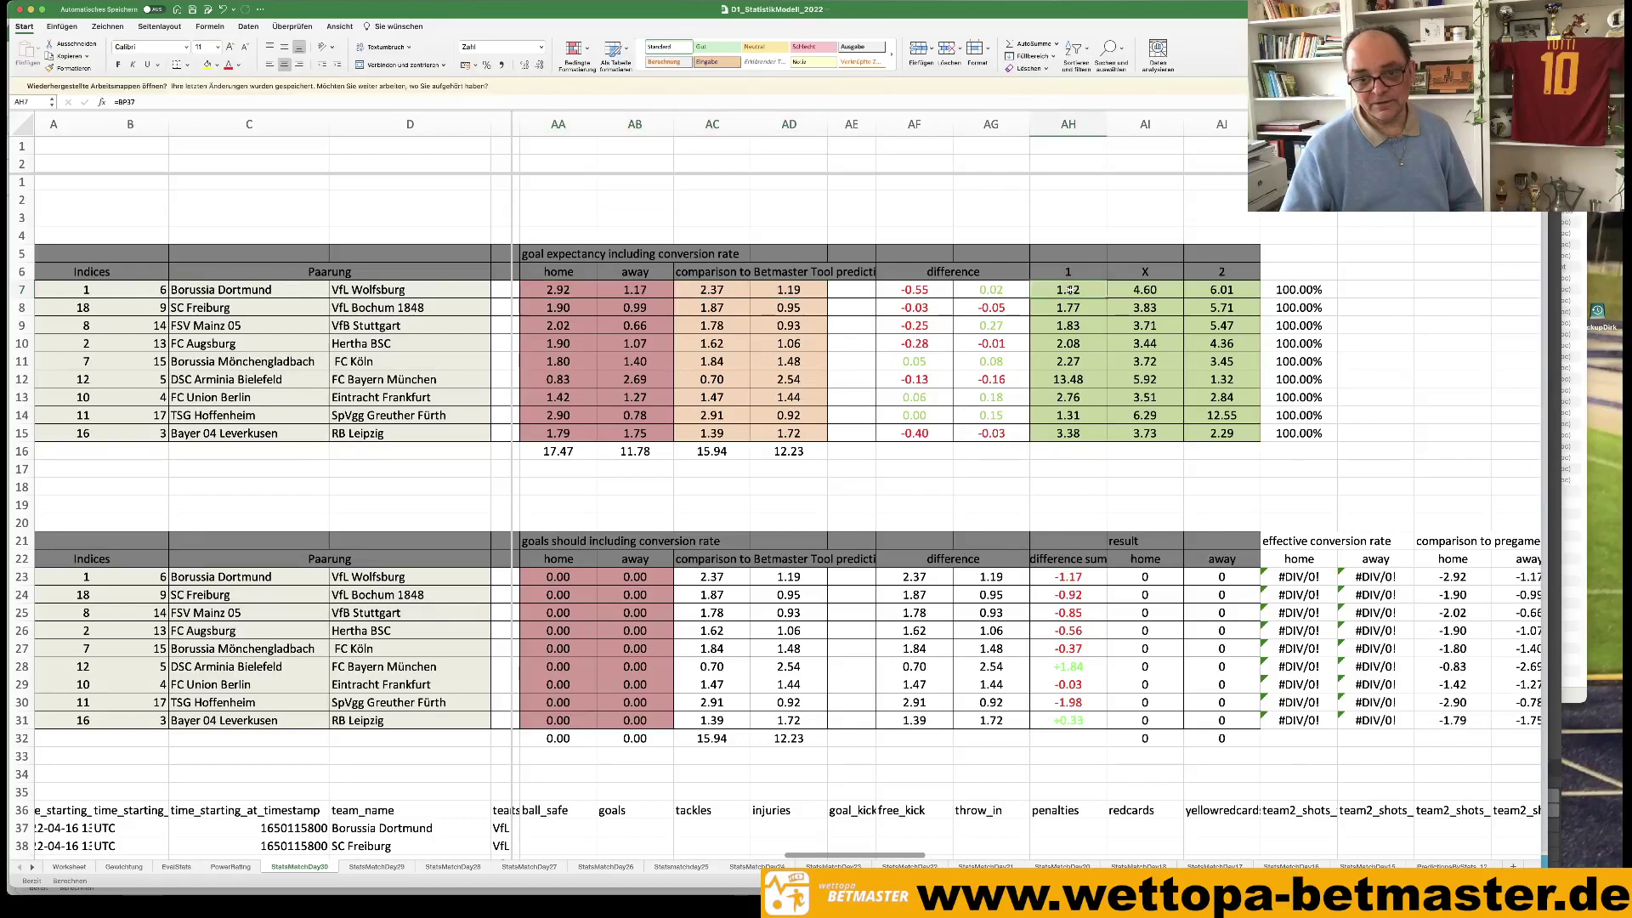
pyautogui.moveTo(690, 290); pyautogui.dragTo(797, 290)
# Compare SC Freiburg–VfL Bochum 1848's goal expectancy with the Betmaster prediction, and view the match's statistics in Betmaster in Safari.
pyautogui.moveTo(552, 308); pyautogui.dragTo(762, 308)
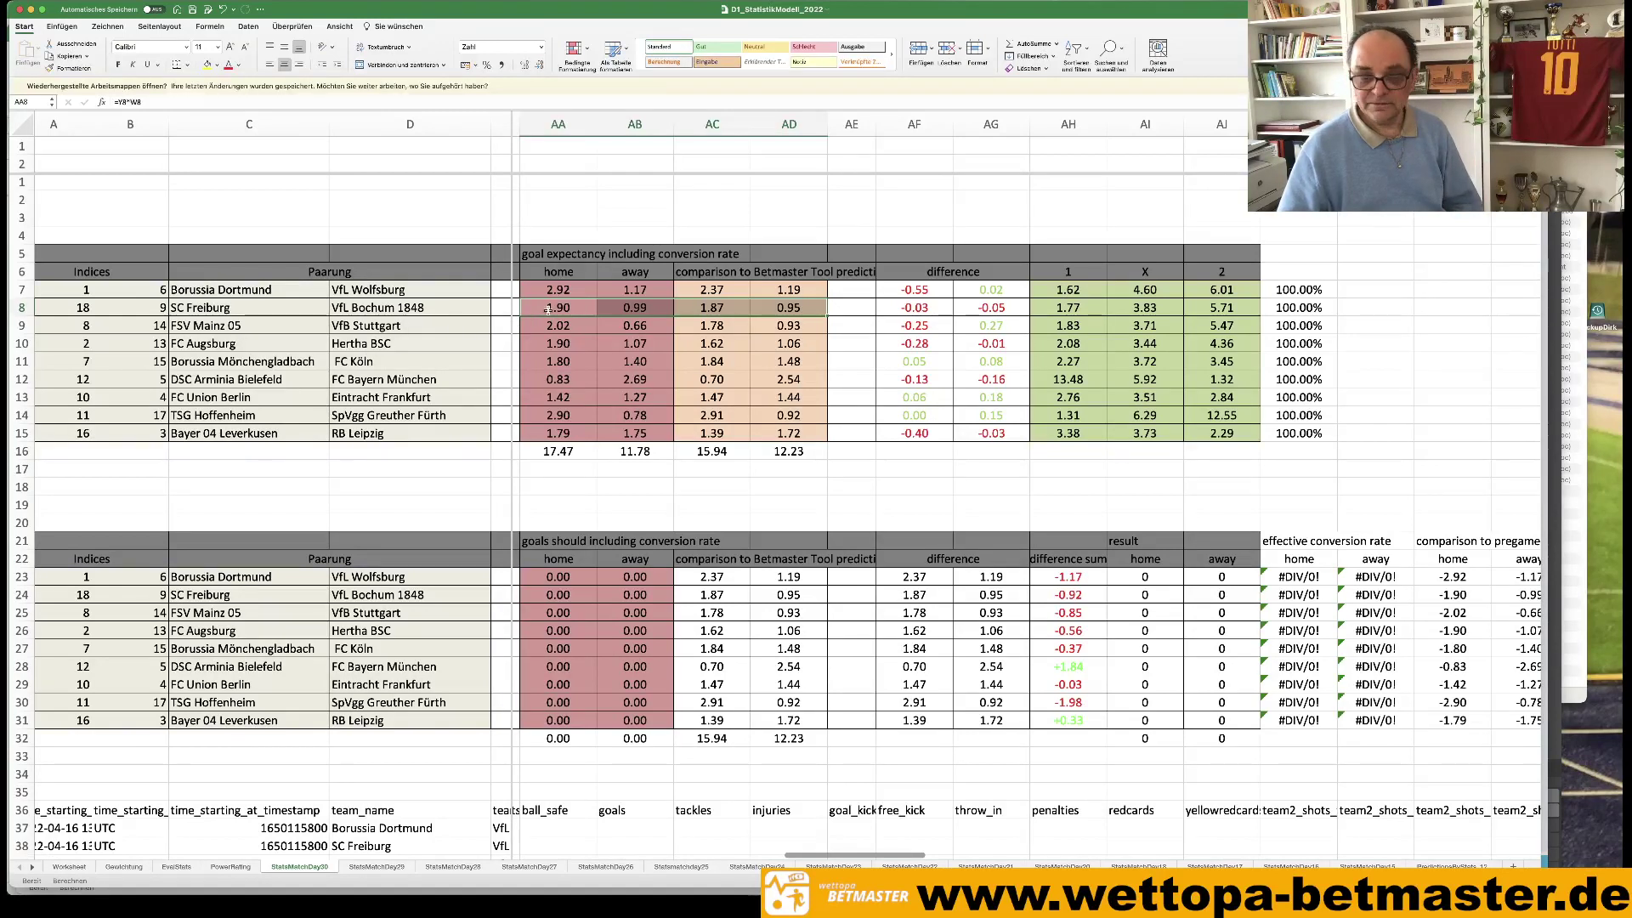
pyautogui.moveTo(548, 309); pyautogui.dragTo(764, 312)
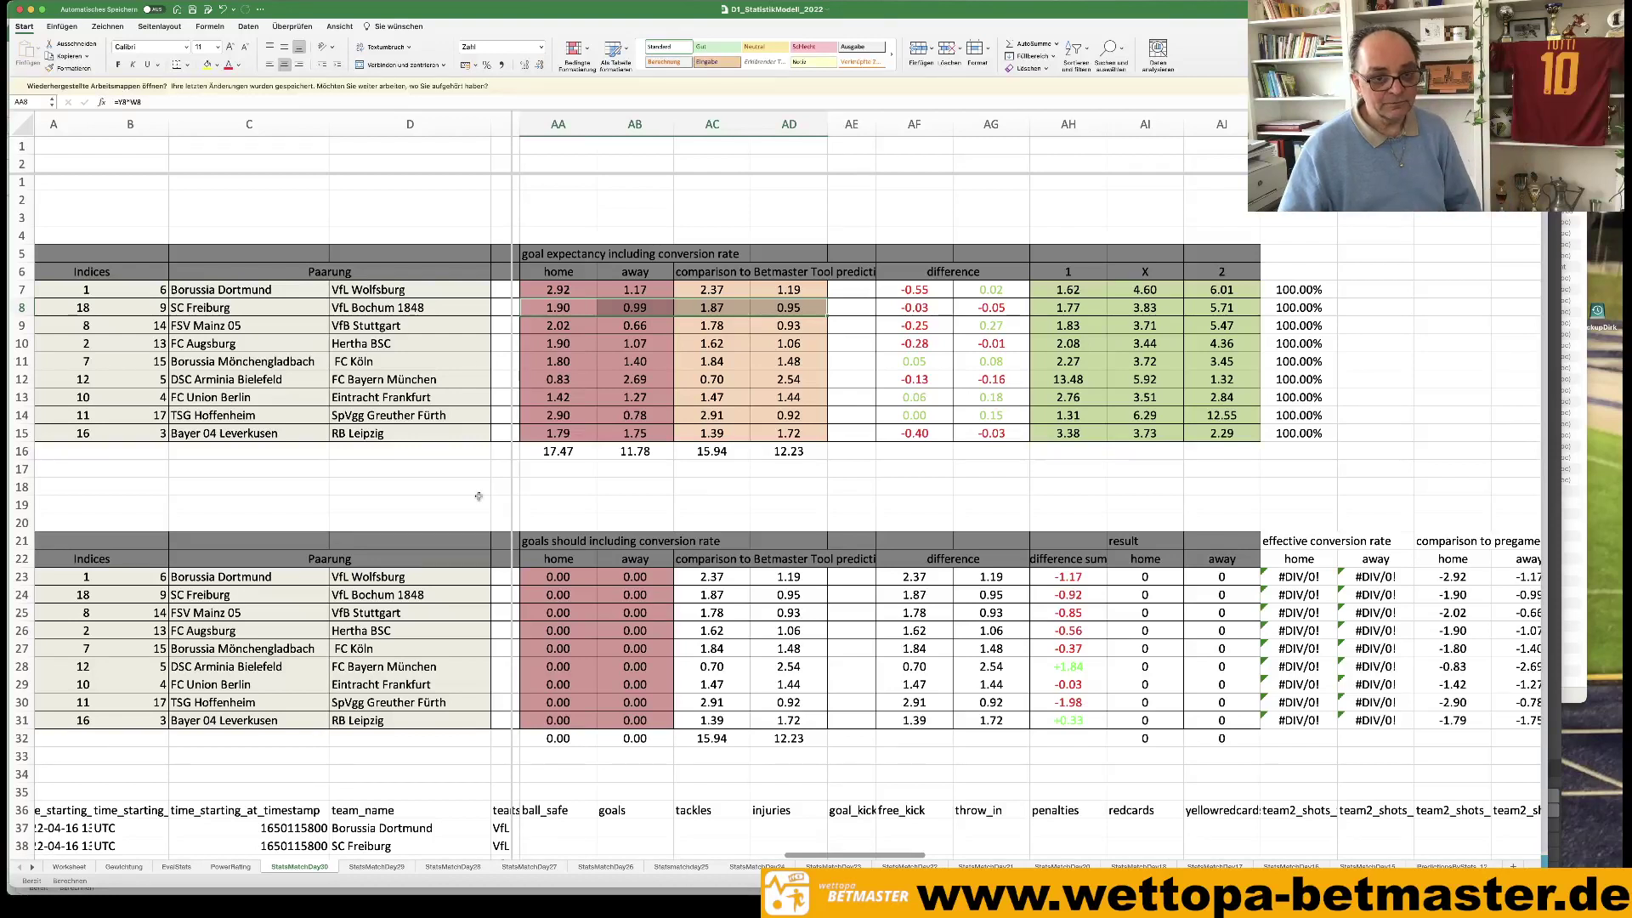
pyautogui.moveTo(317, 891)
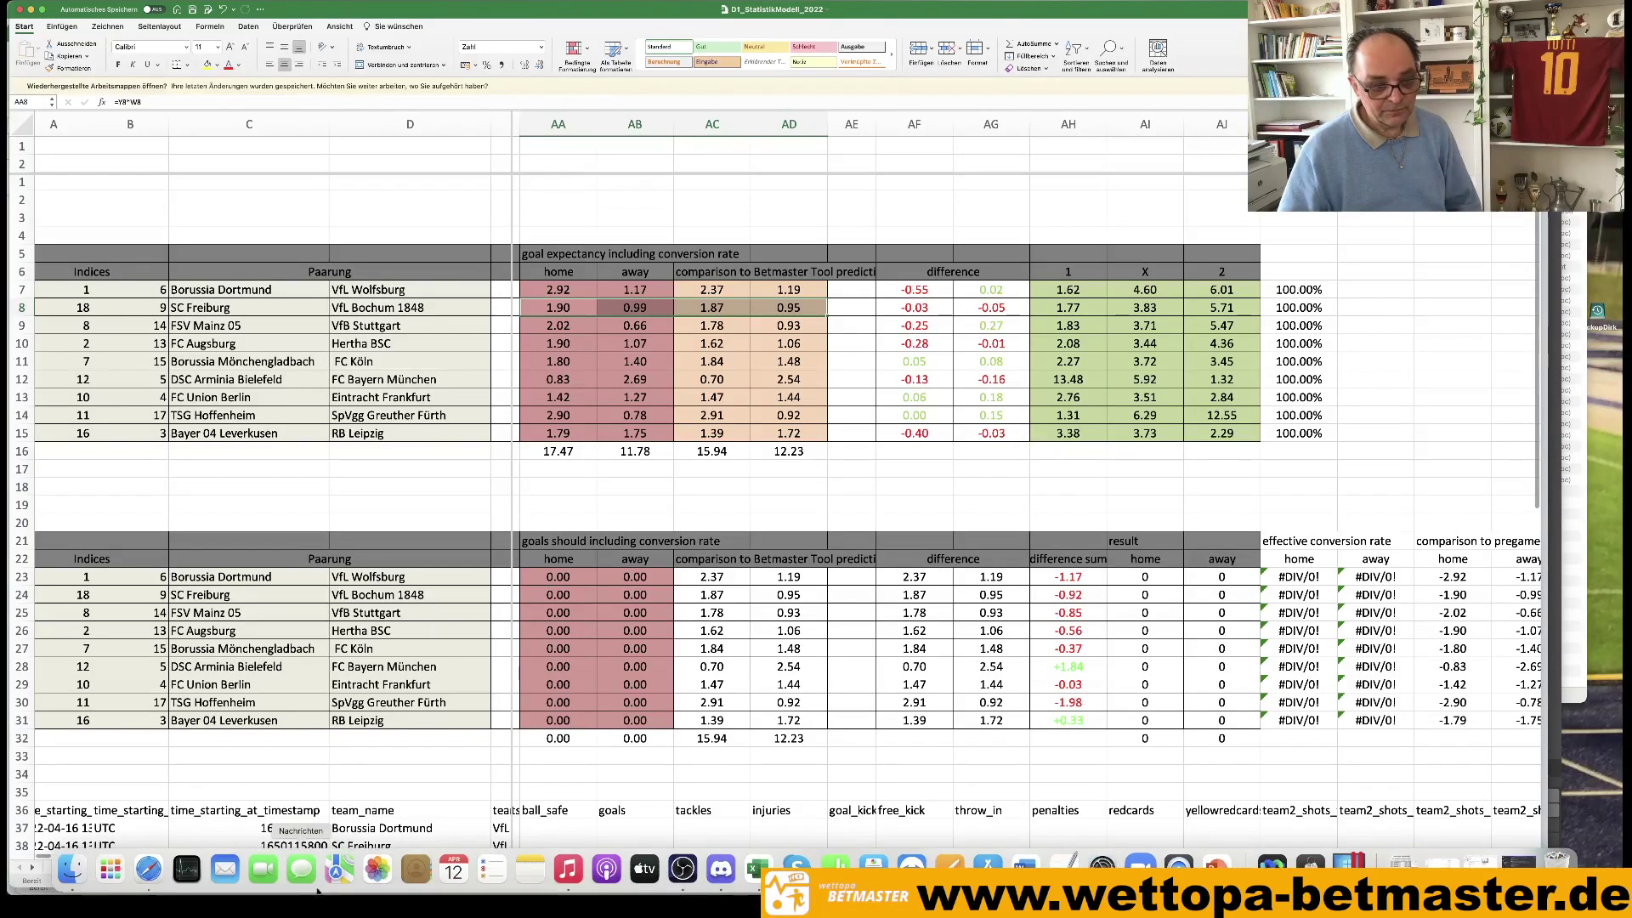
pyautogui.click(148, 875)
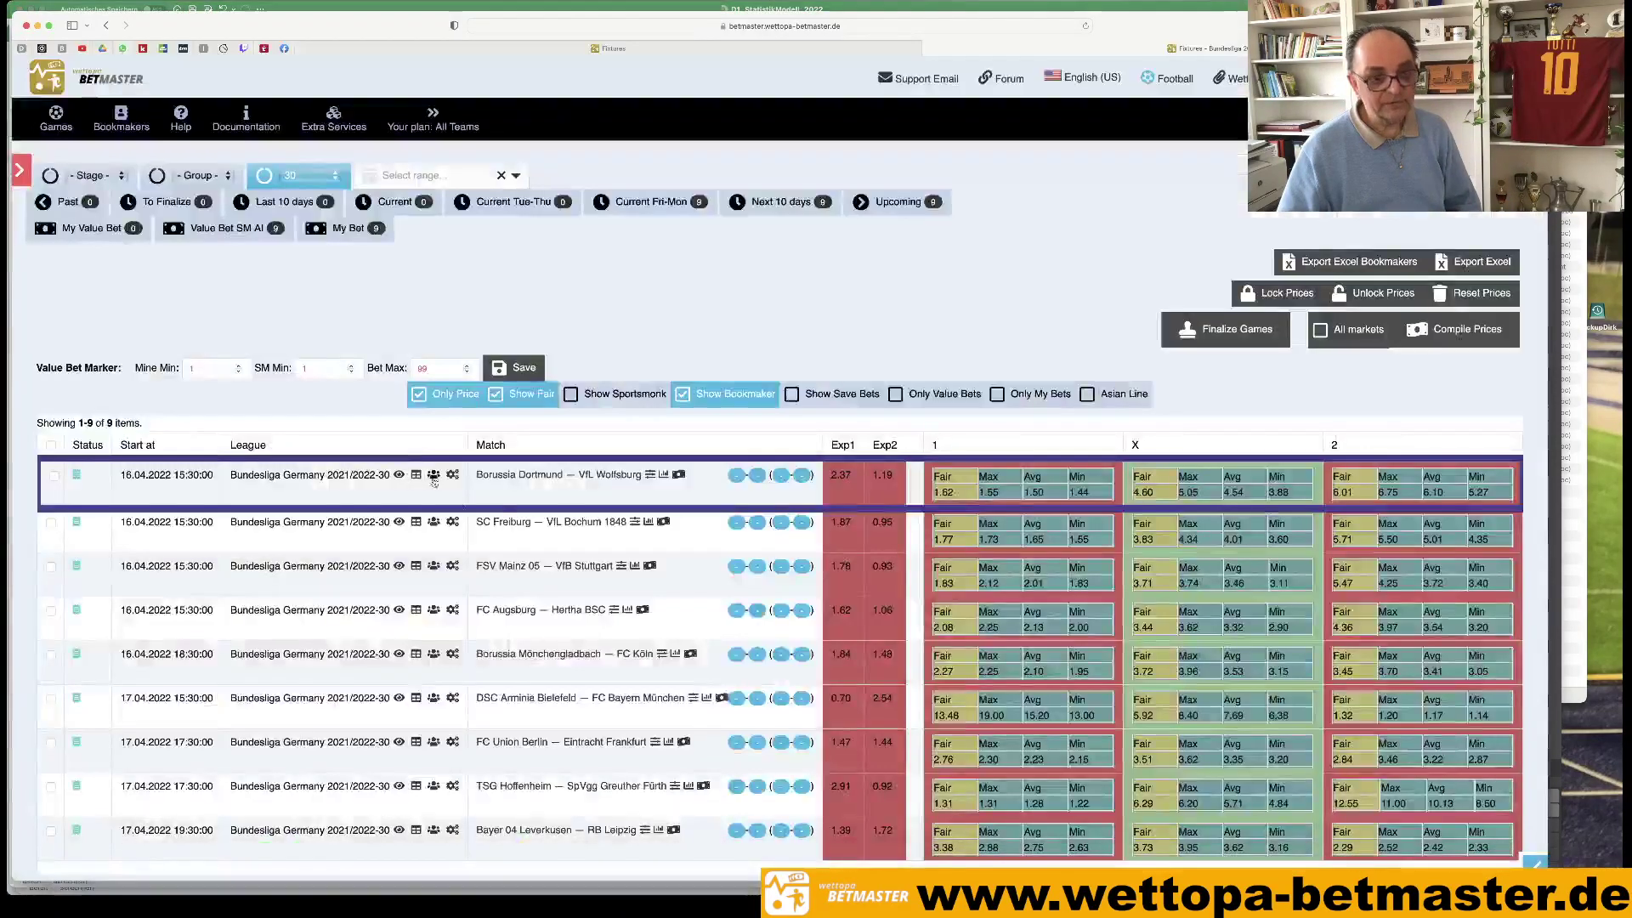
pyautogui.click(568, 529)
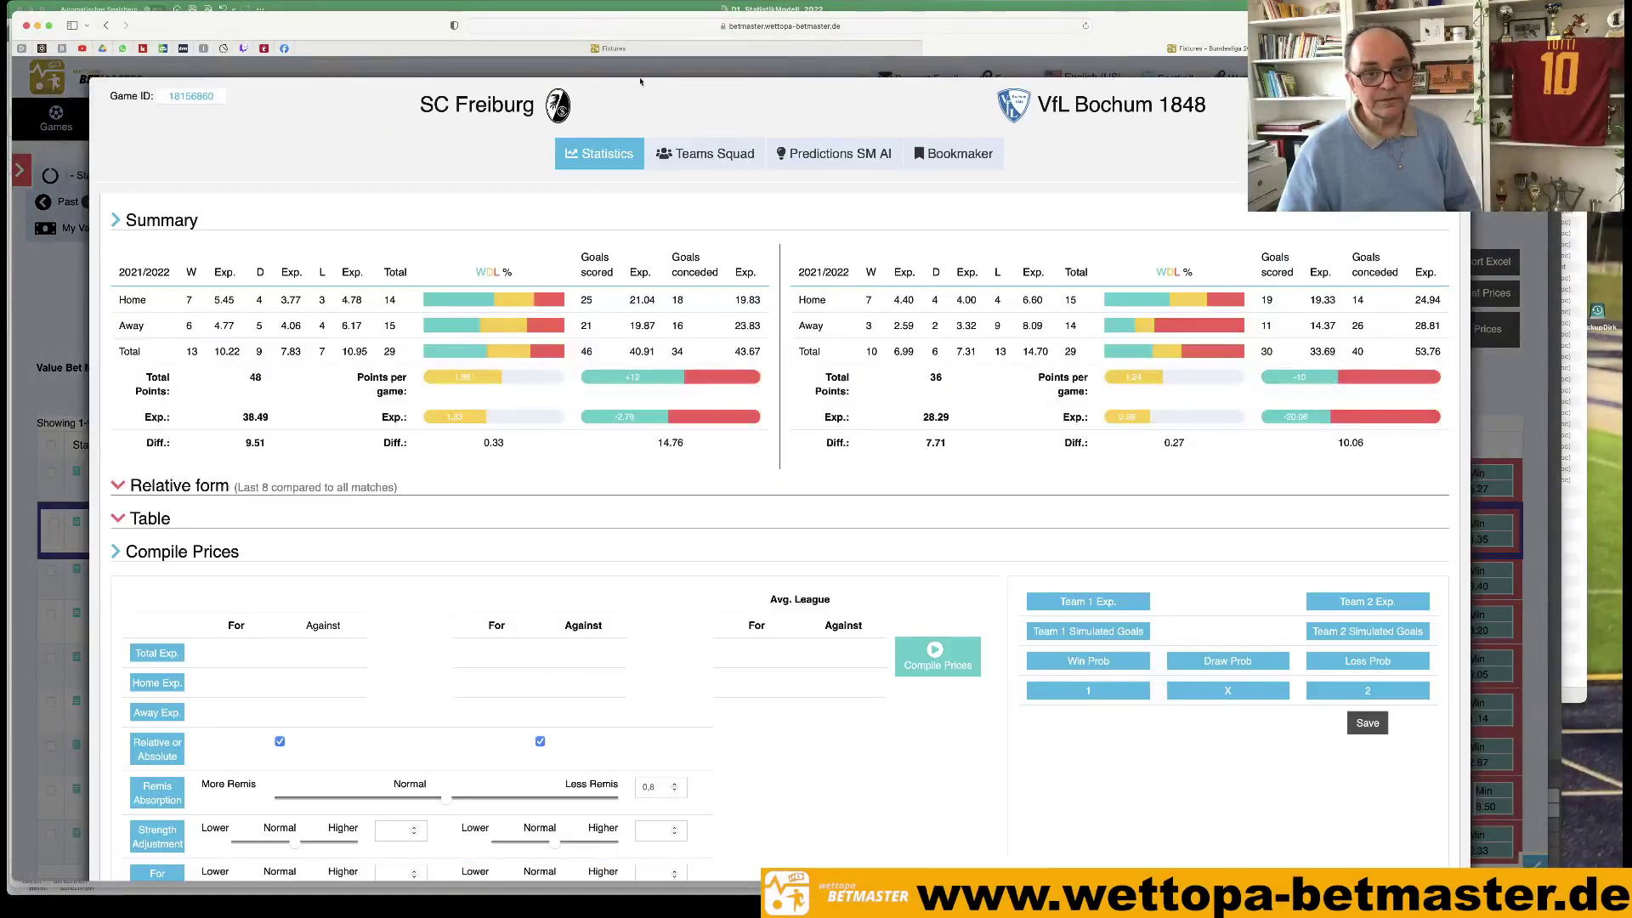
pyautogui.click(119, 73)
# Open OddsPortal's upcoming Bundesliga matches and compare the Freiburg–Bochum odds with those in Betmaster.
pyautogui.click(41, 49)
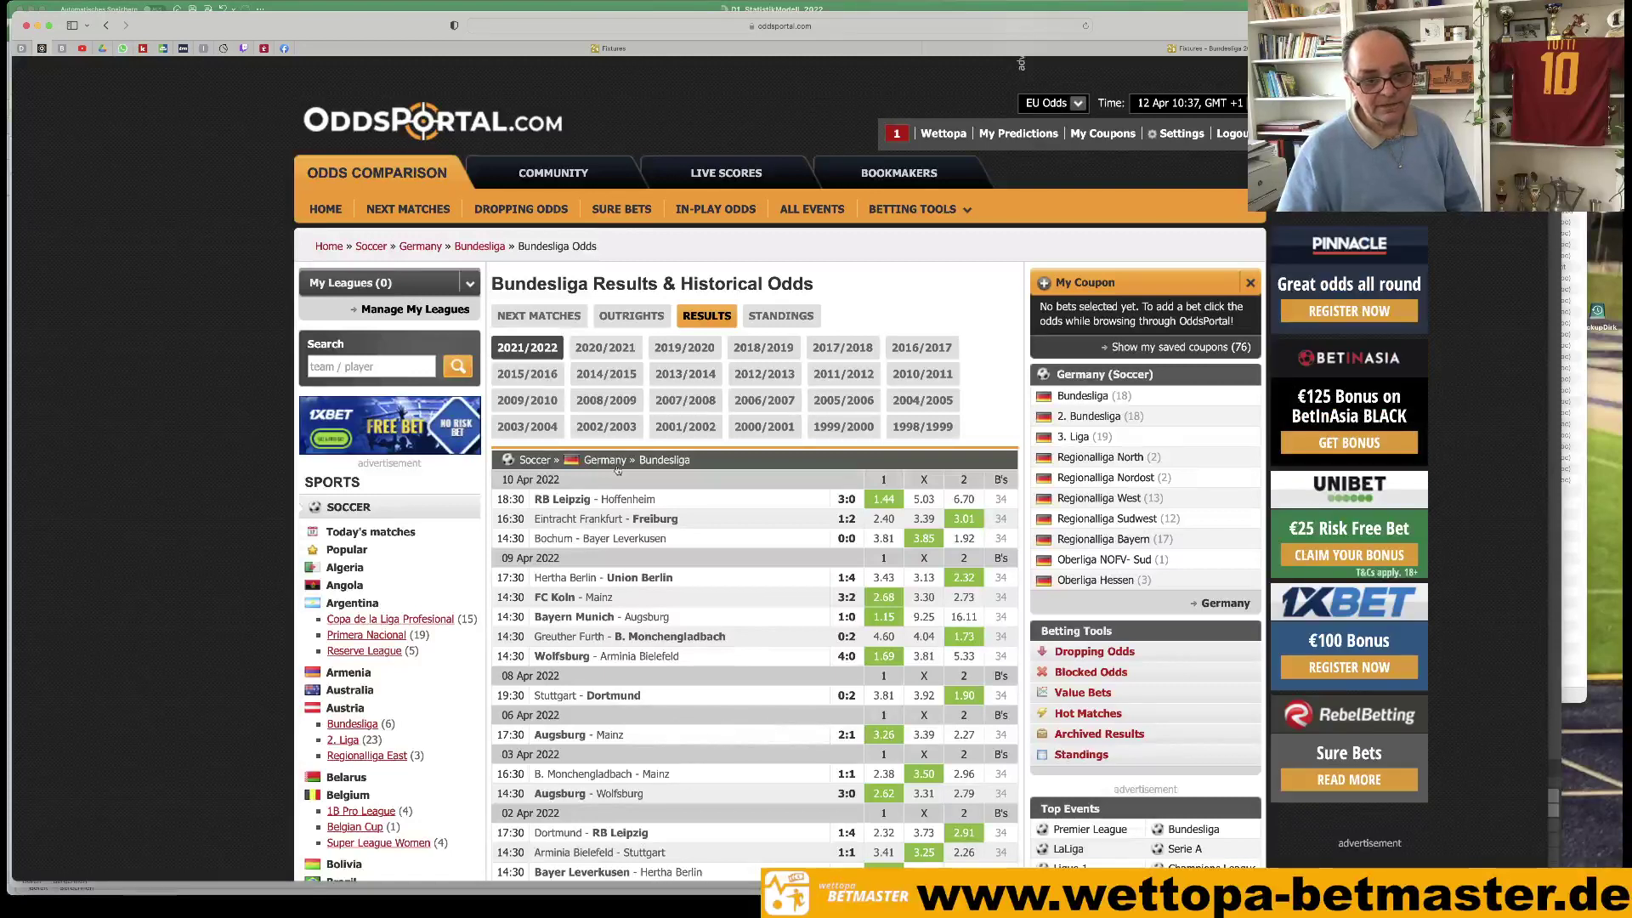
pyautogui.click(541, 317)
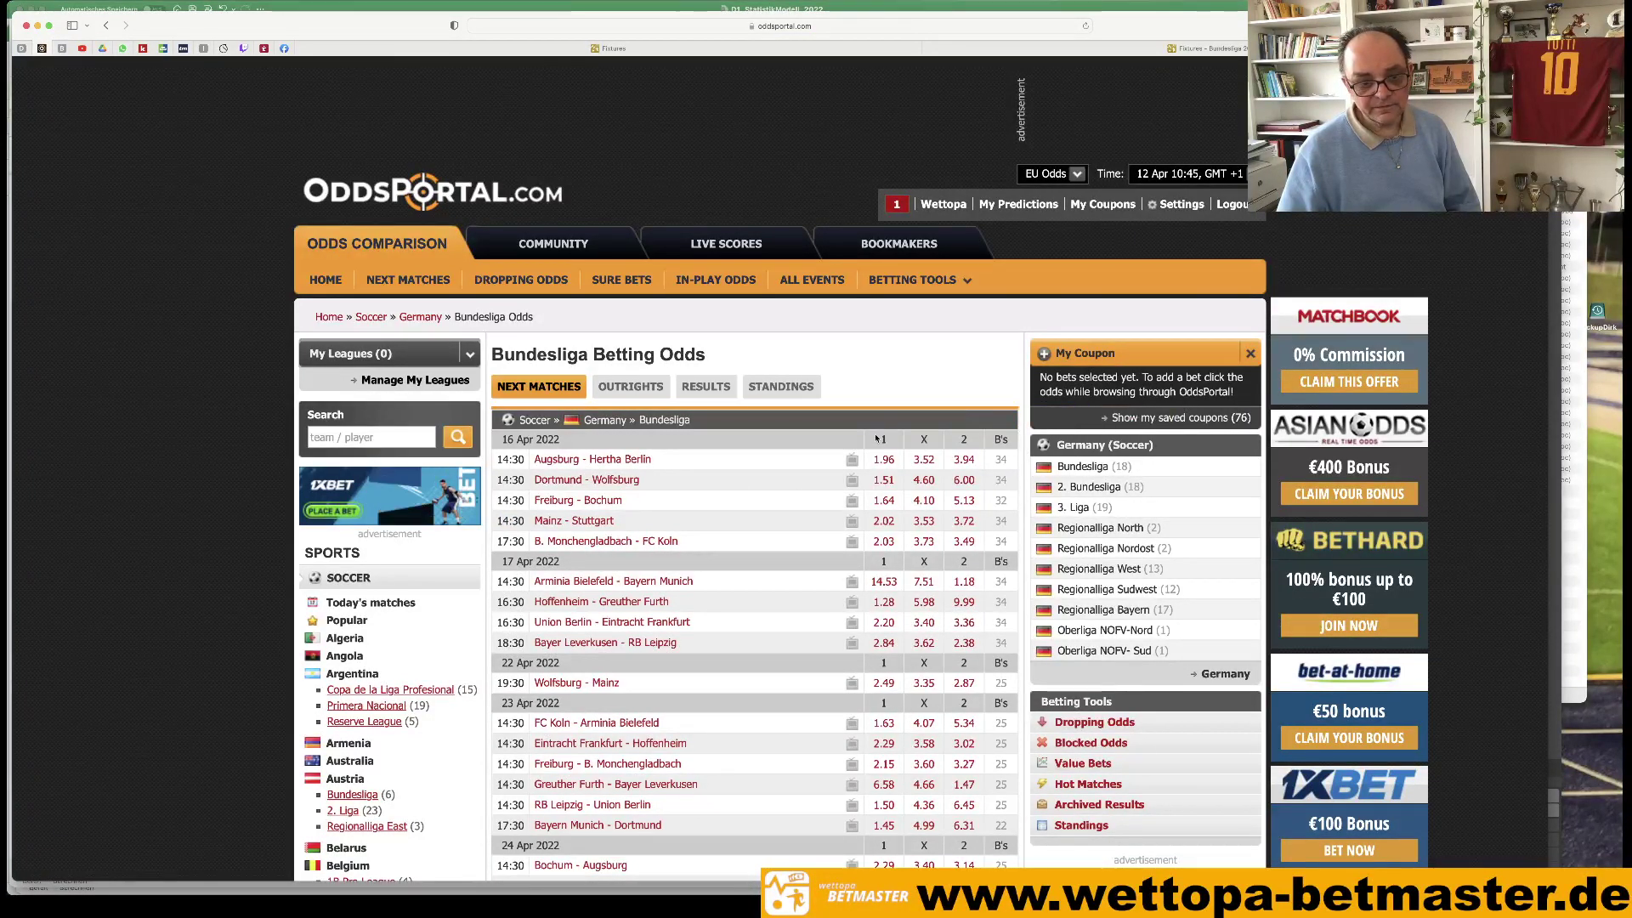
pyautogui.moveTo(606, 882)
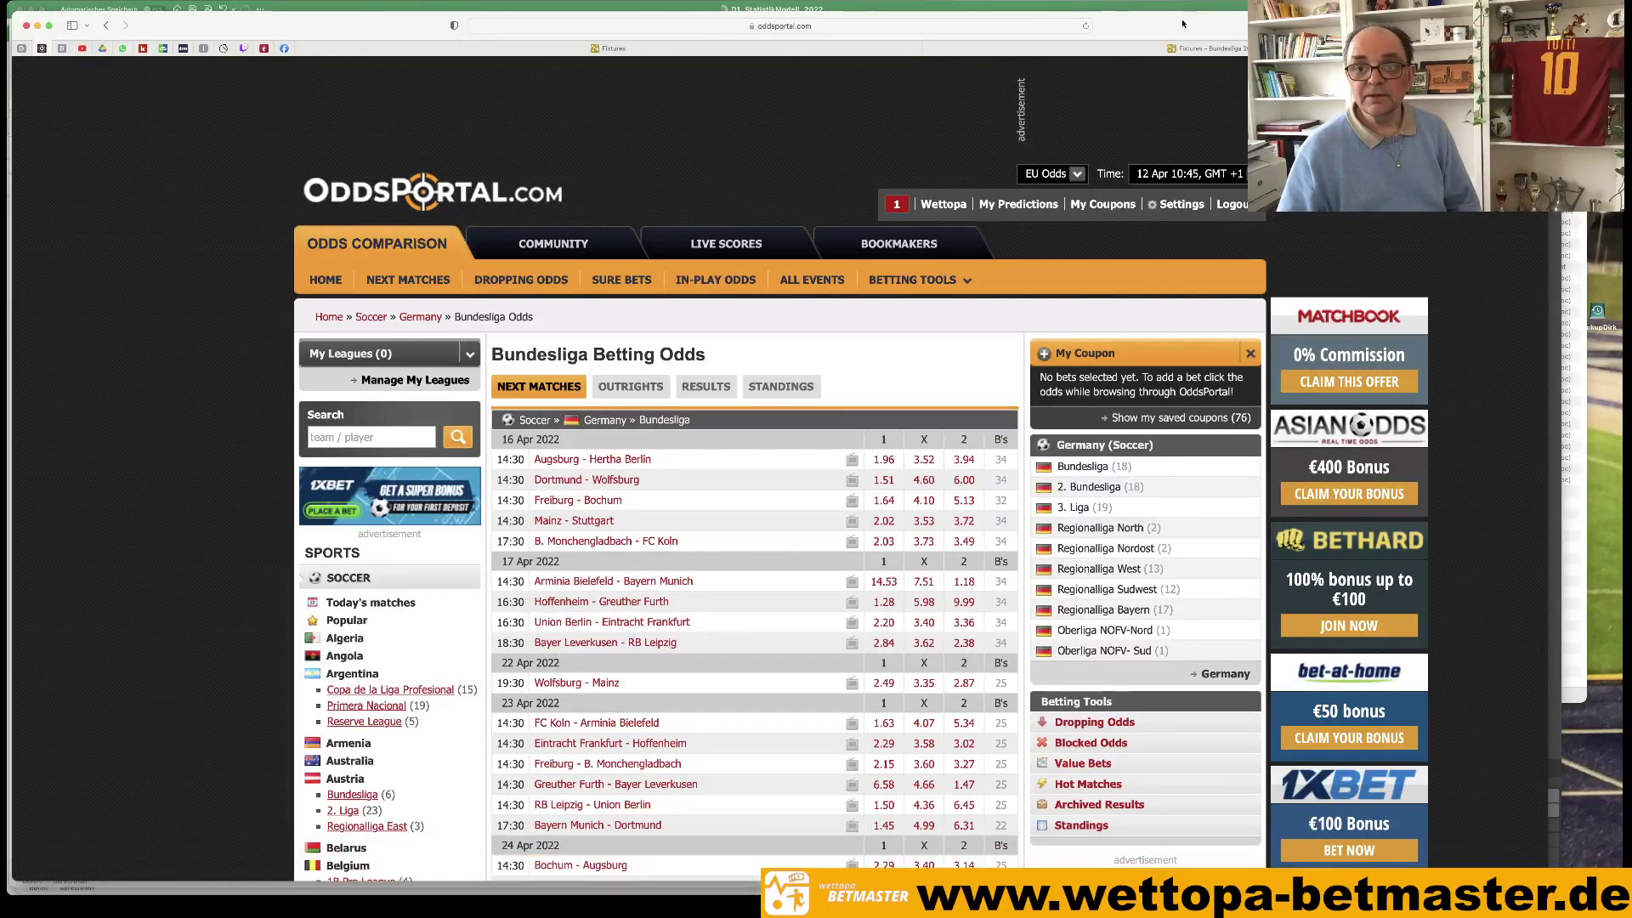
pyautogui.click(311, 51)
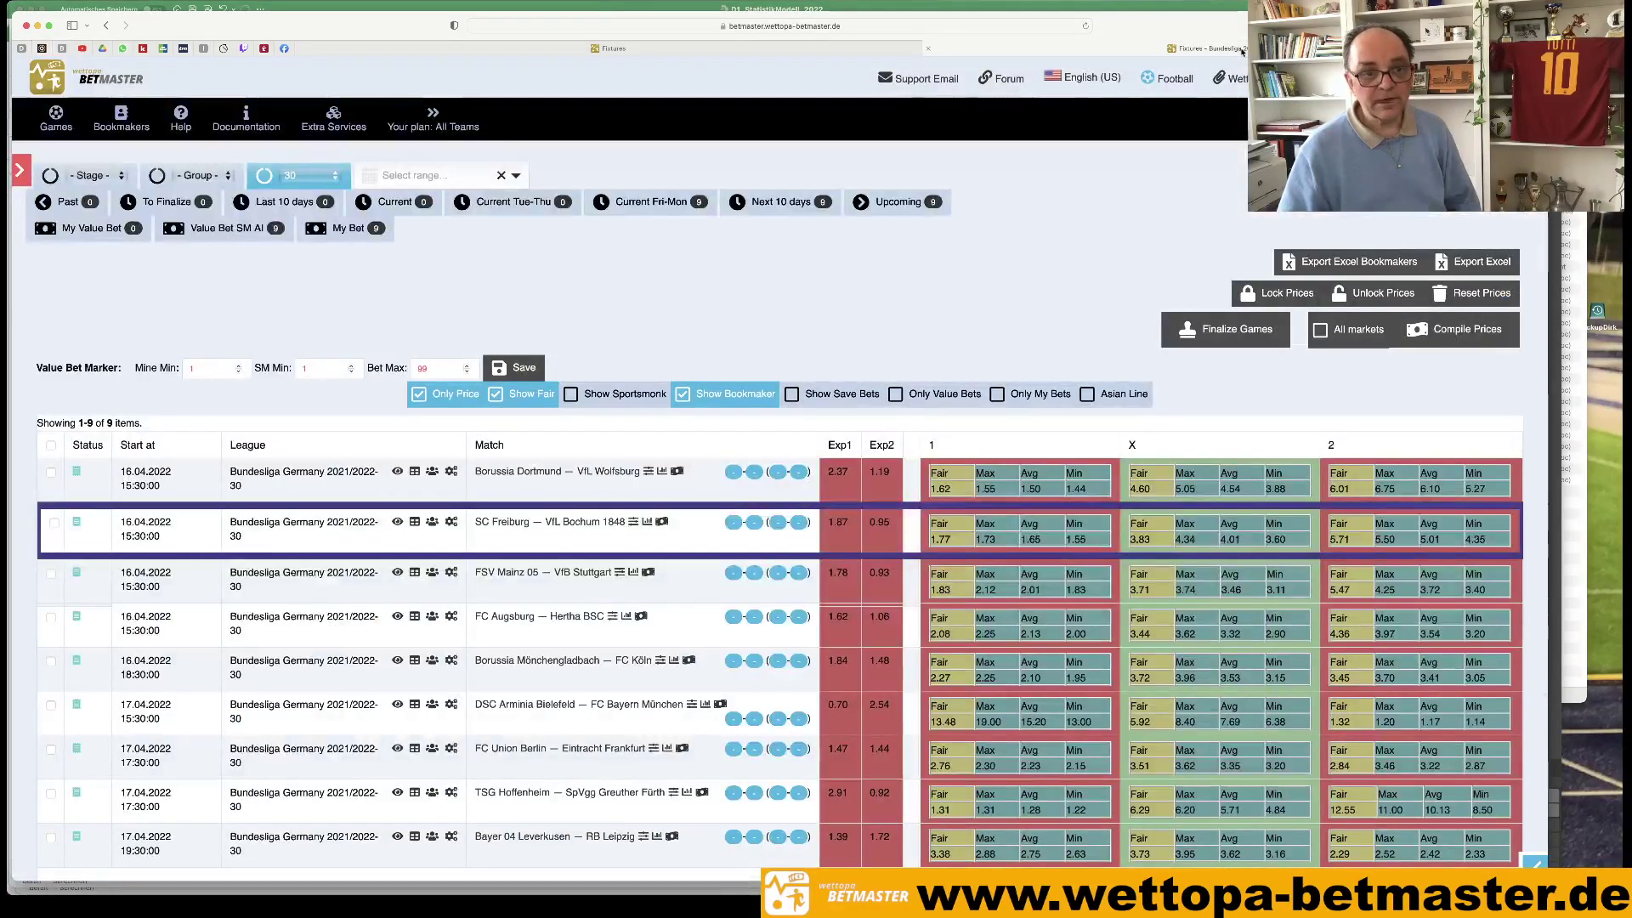
pyautogui.hotkey('ctrl', 'Tab')
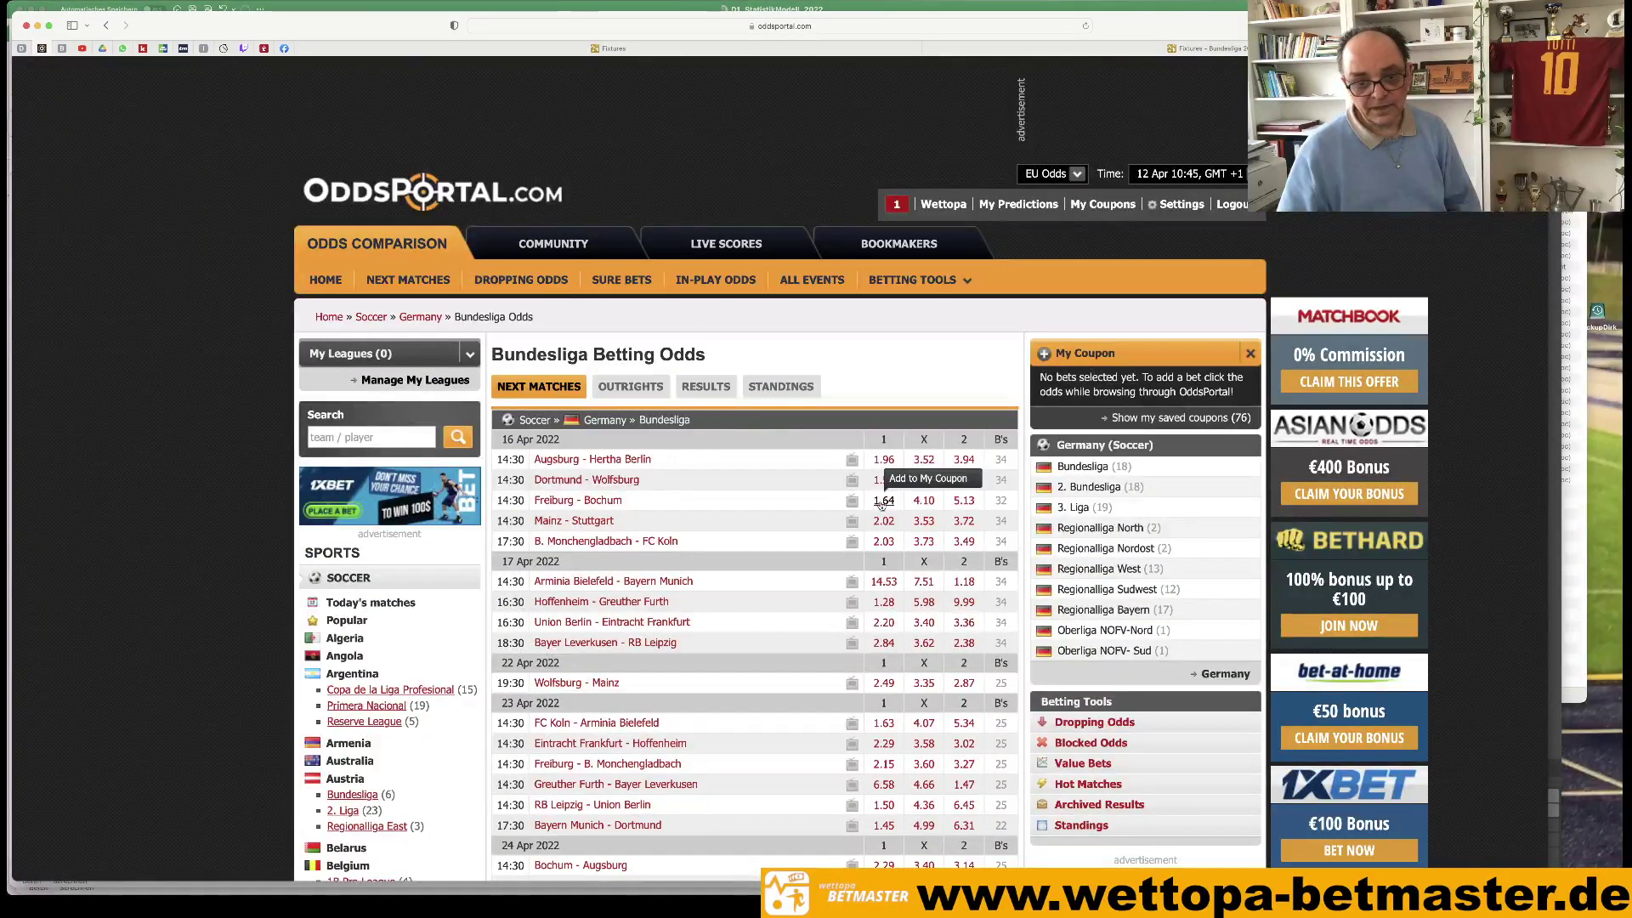
pyautogui.click(1227, 49)
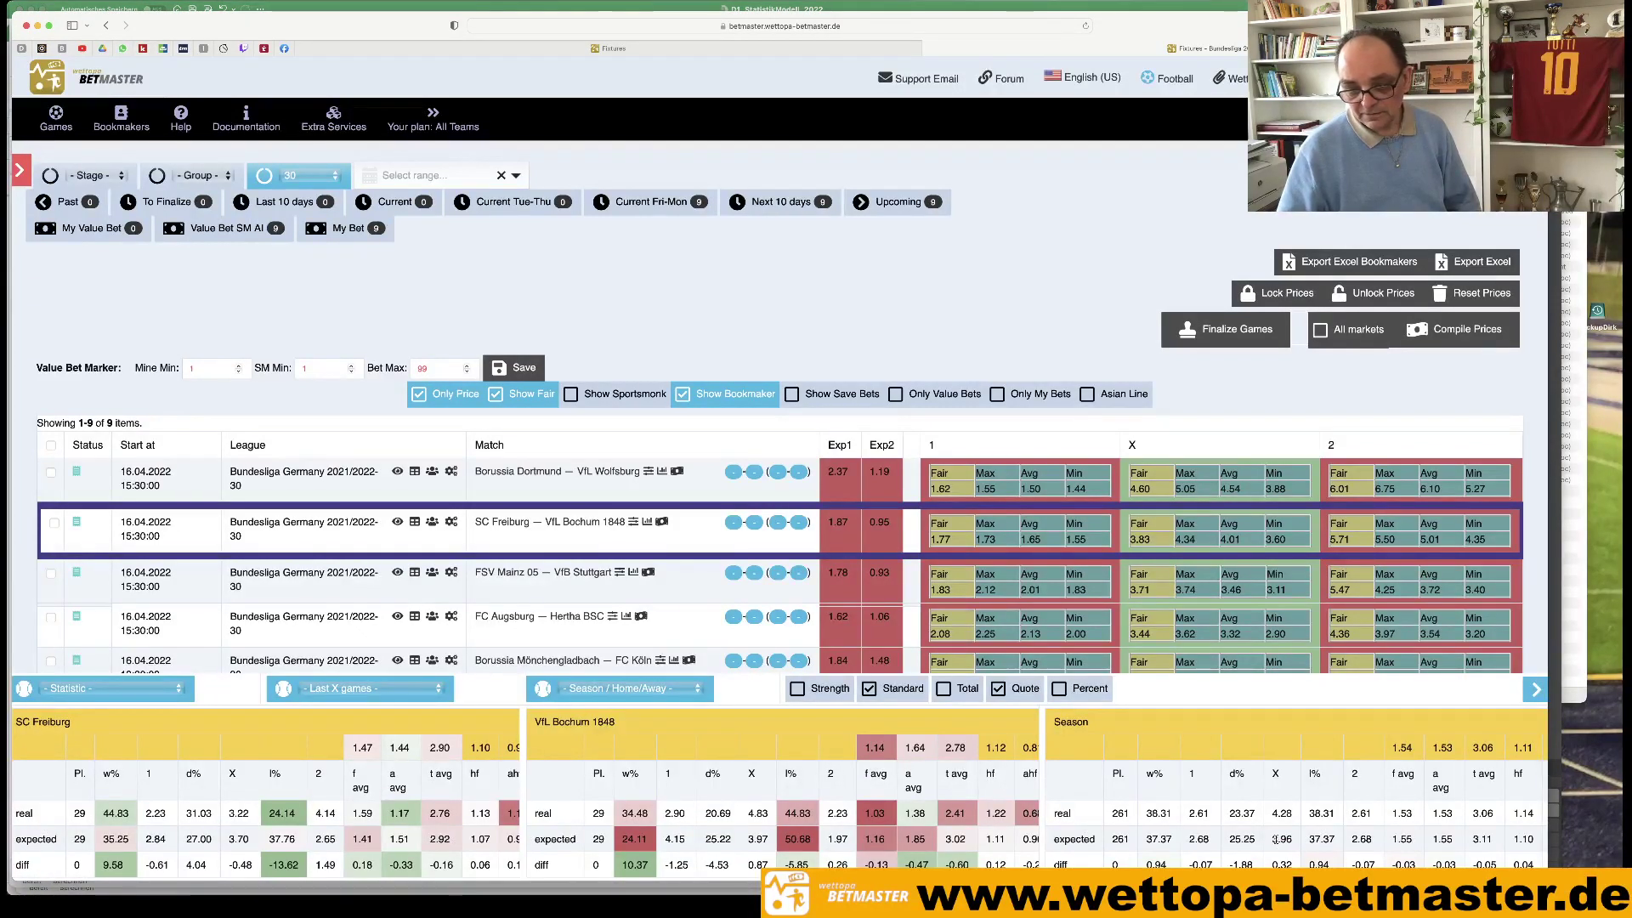
# Examine the season's real draw odds, and compare actual with expected draws for SC Freiburg and VfL Bochum 1848 in the match statistics.
pyautogui.doubleClick(1282, 813)
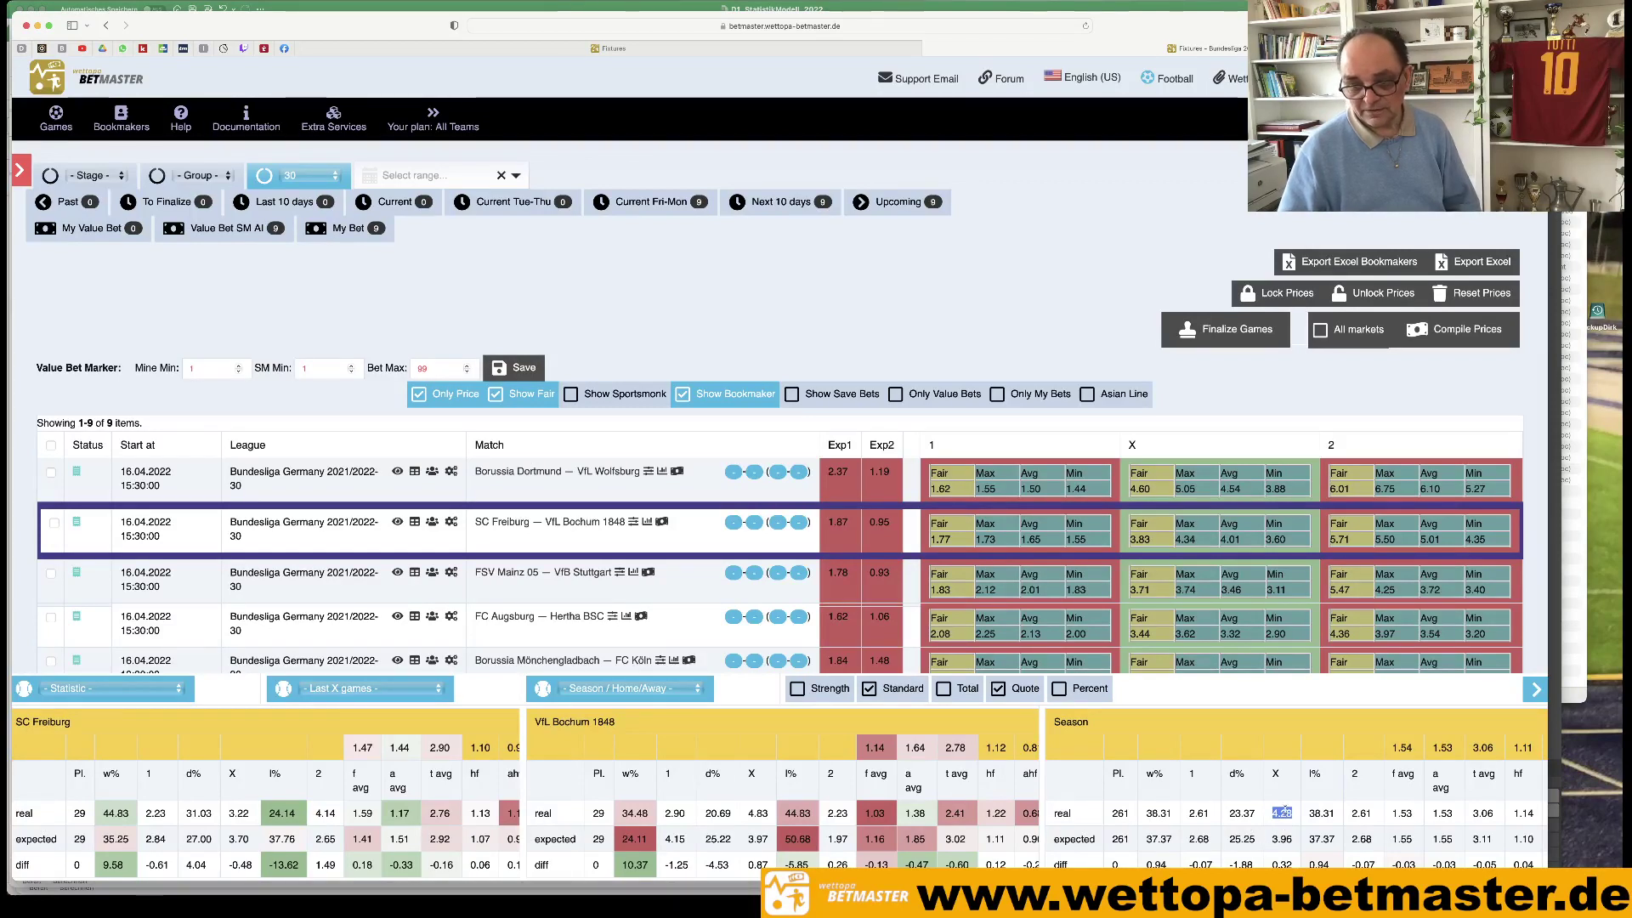
pyautogui.click(1537, 698)
pyautogui.click(635, 522)
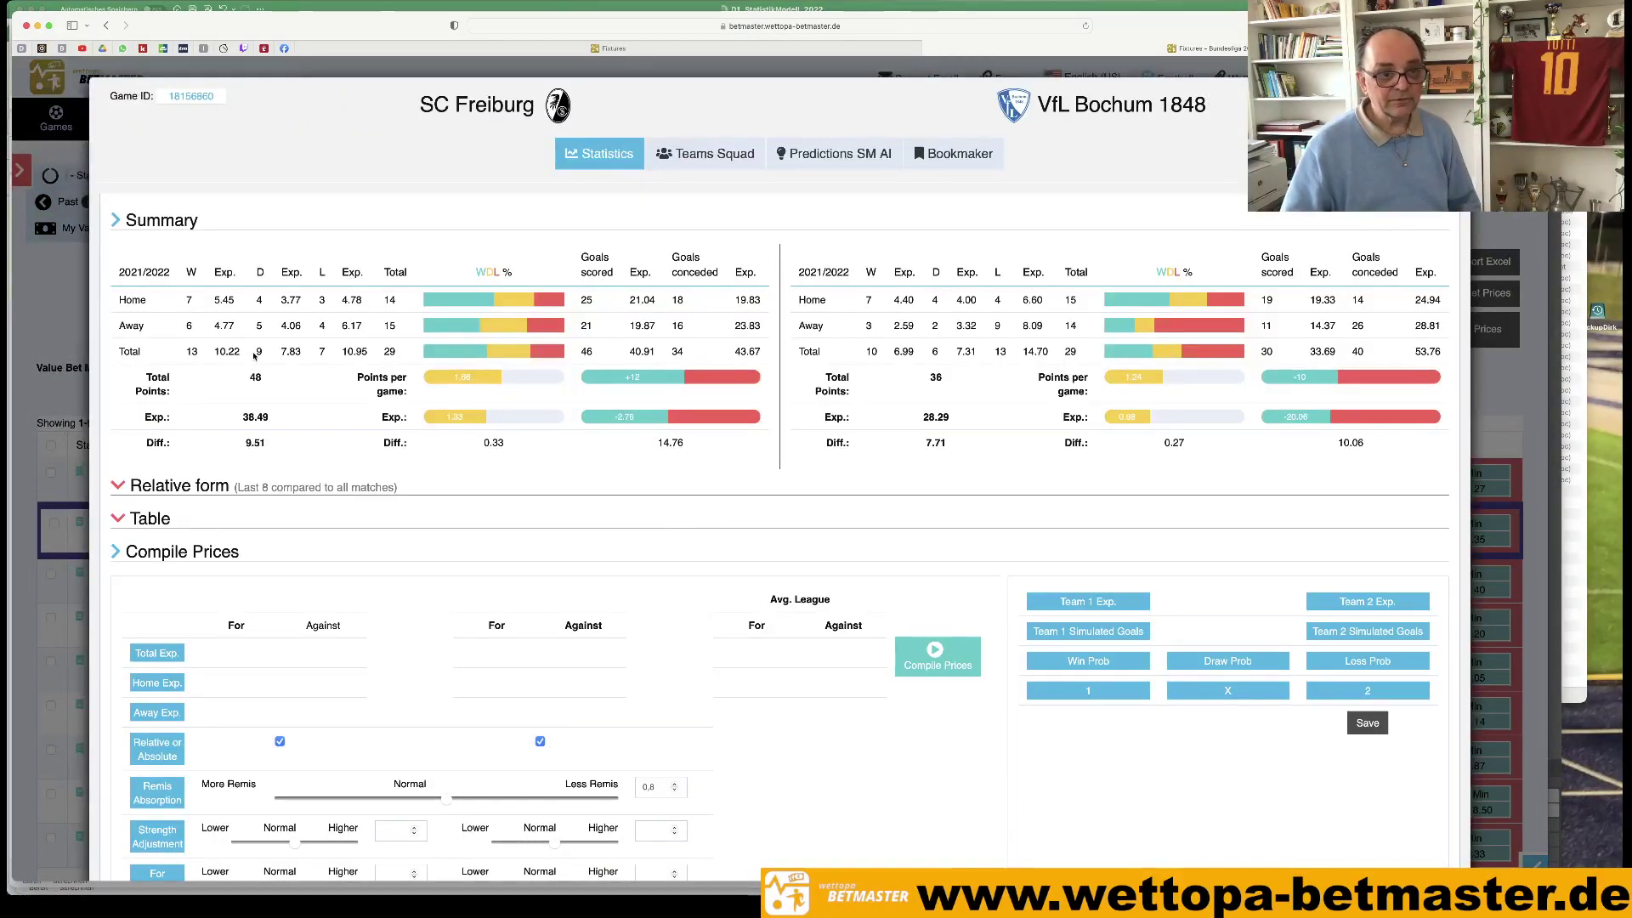
pyautogui.moveTo(282, 351); pyautogui.dragTo(296, 351)
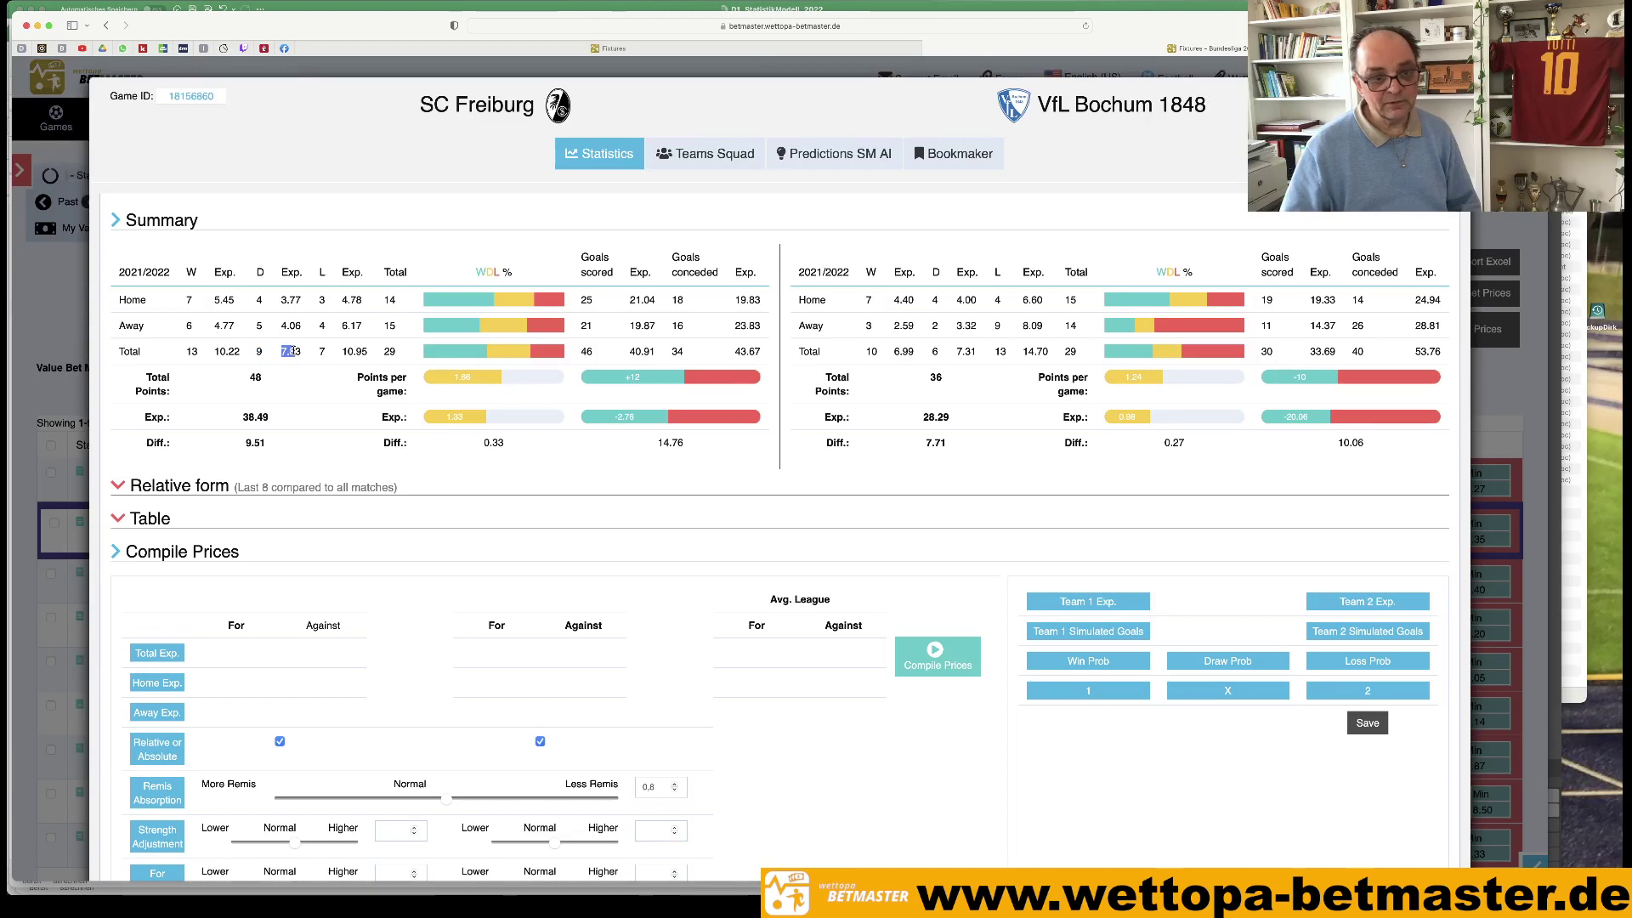
pyautogui.moveTo(934, 356); pyautogui.dragTo(962, 351)
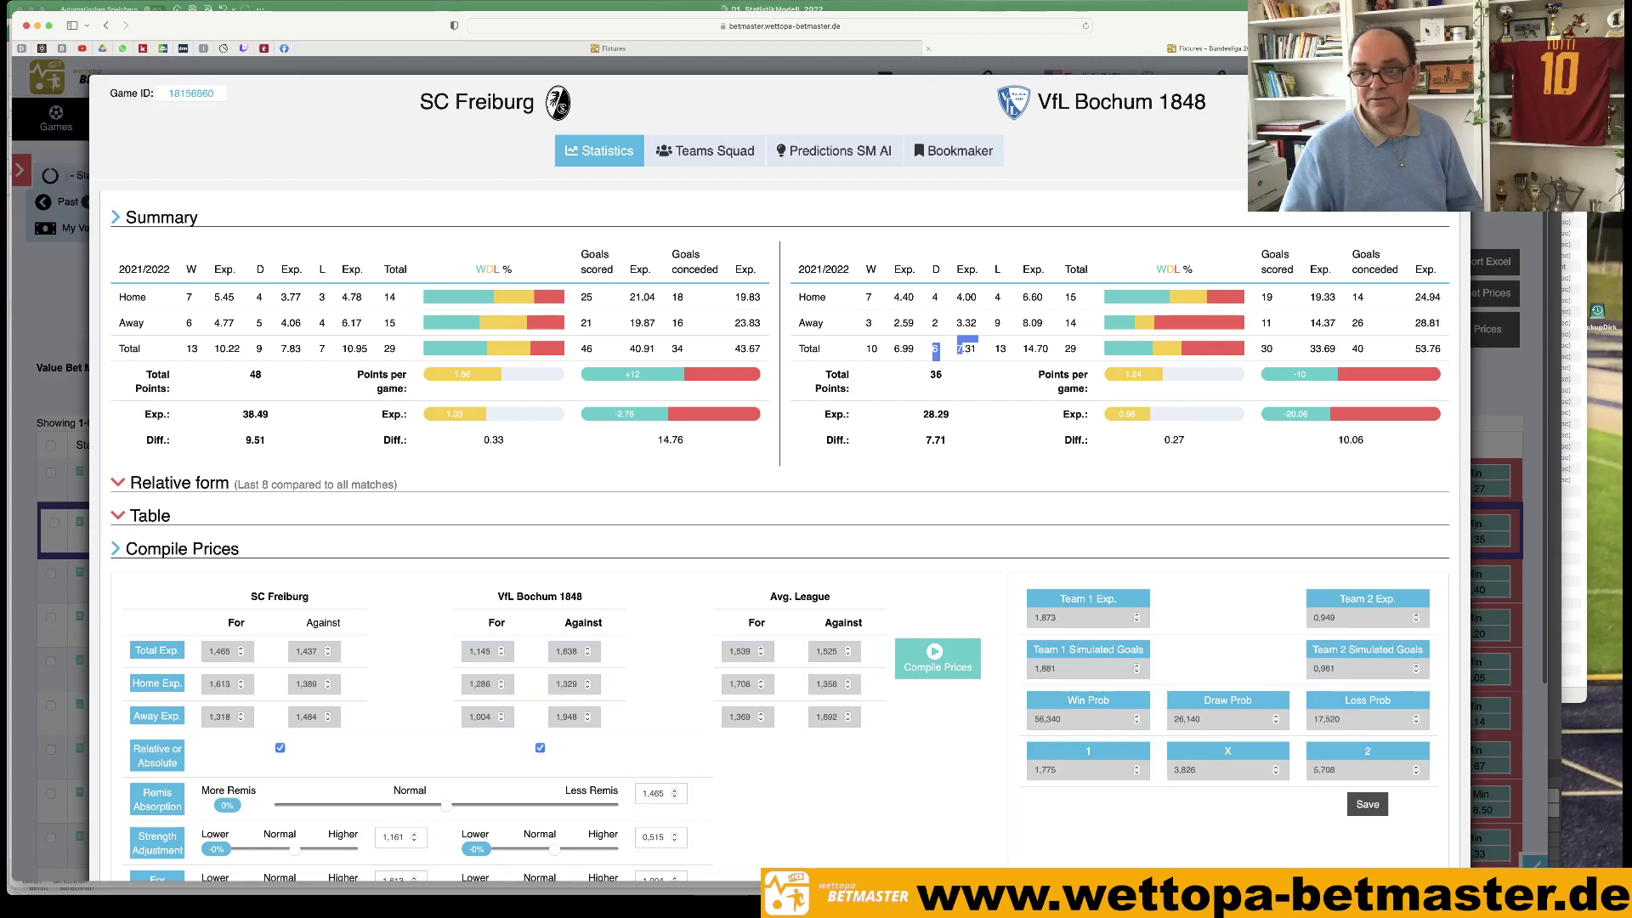
pyautogui.press('Escape')
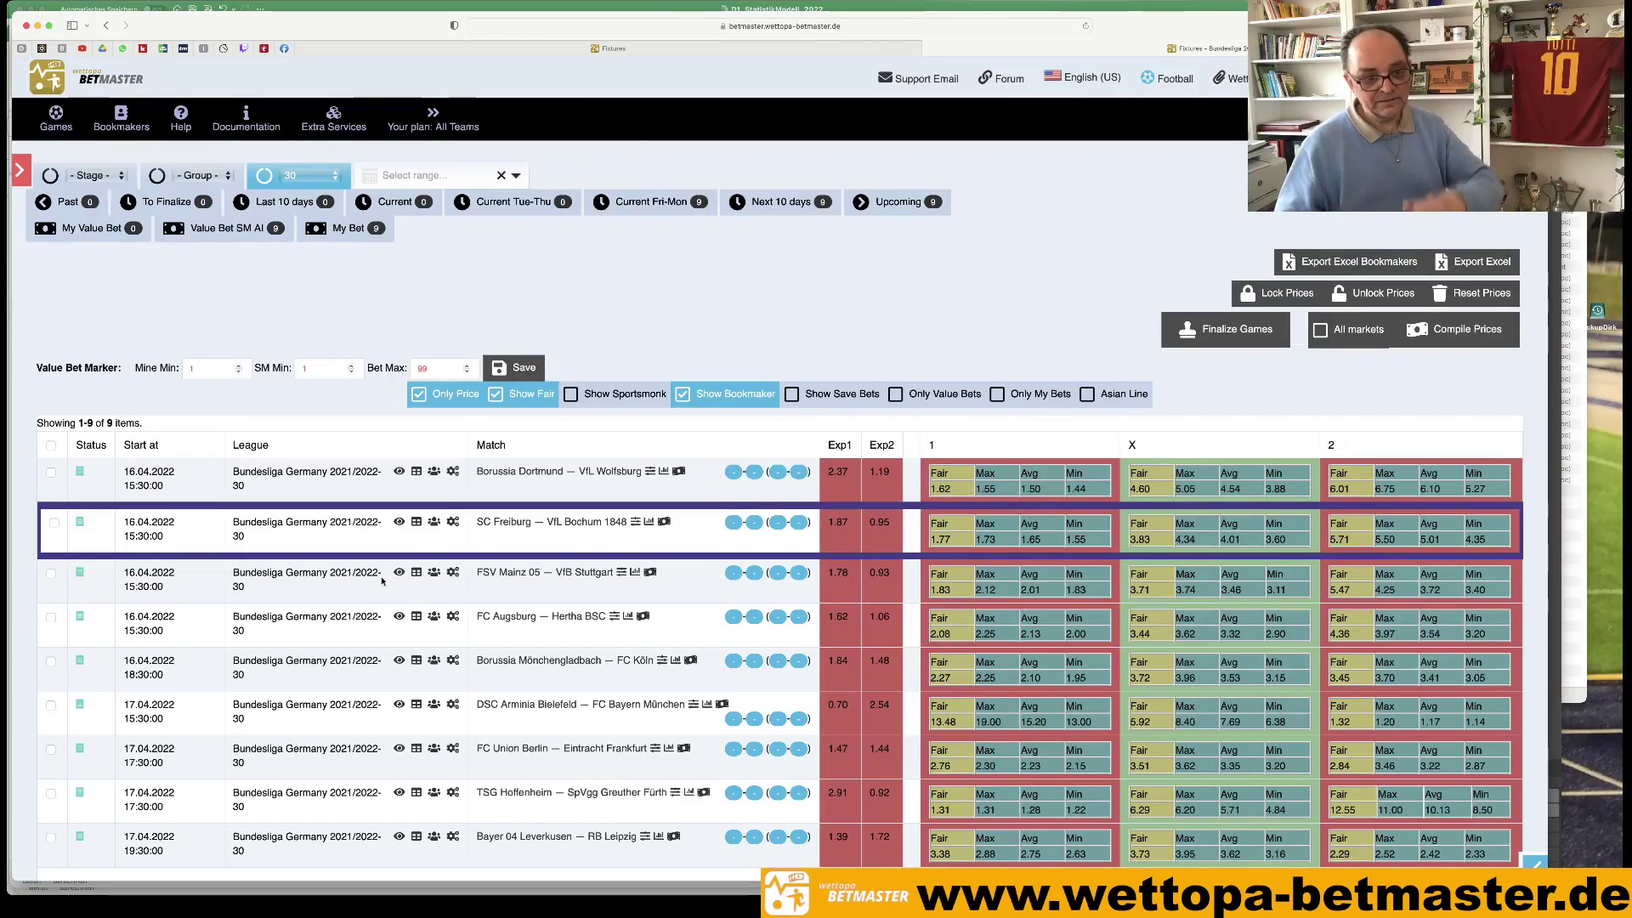
# Check FSV Mainz 05–VfB Stuttgart's home-win odds in Betmaster, and return to Excel to compare its goal expectancy with the Betmaster prediction.
pyautogui.click(335, 584)
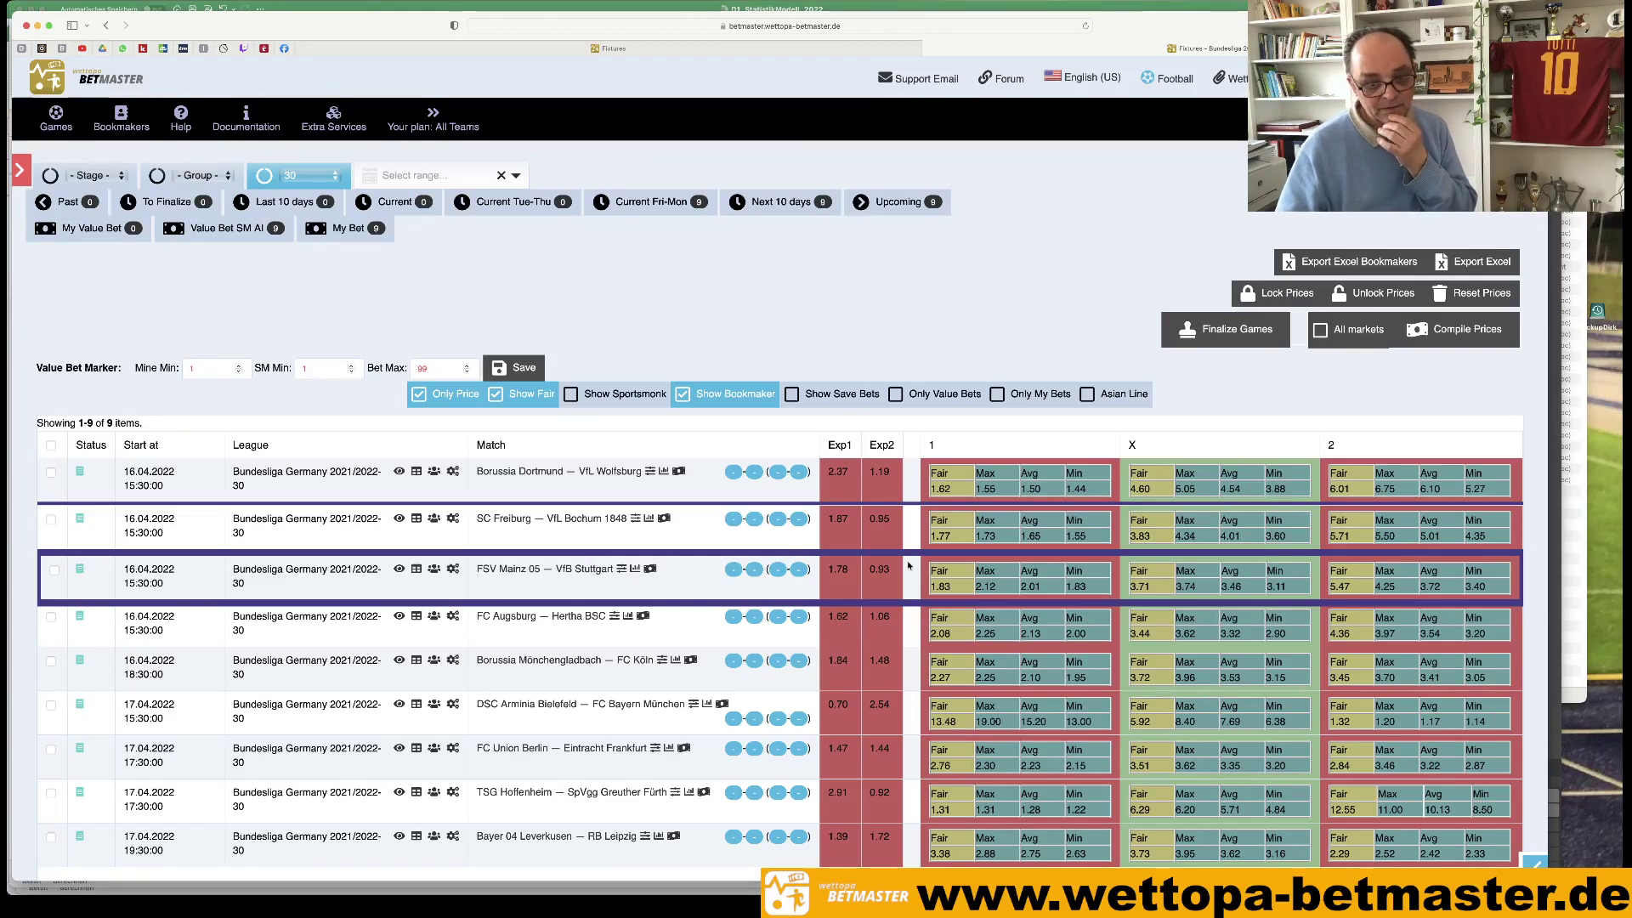
pyautogui.click(985, 582)
pyautogui.click(450, 75)
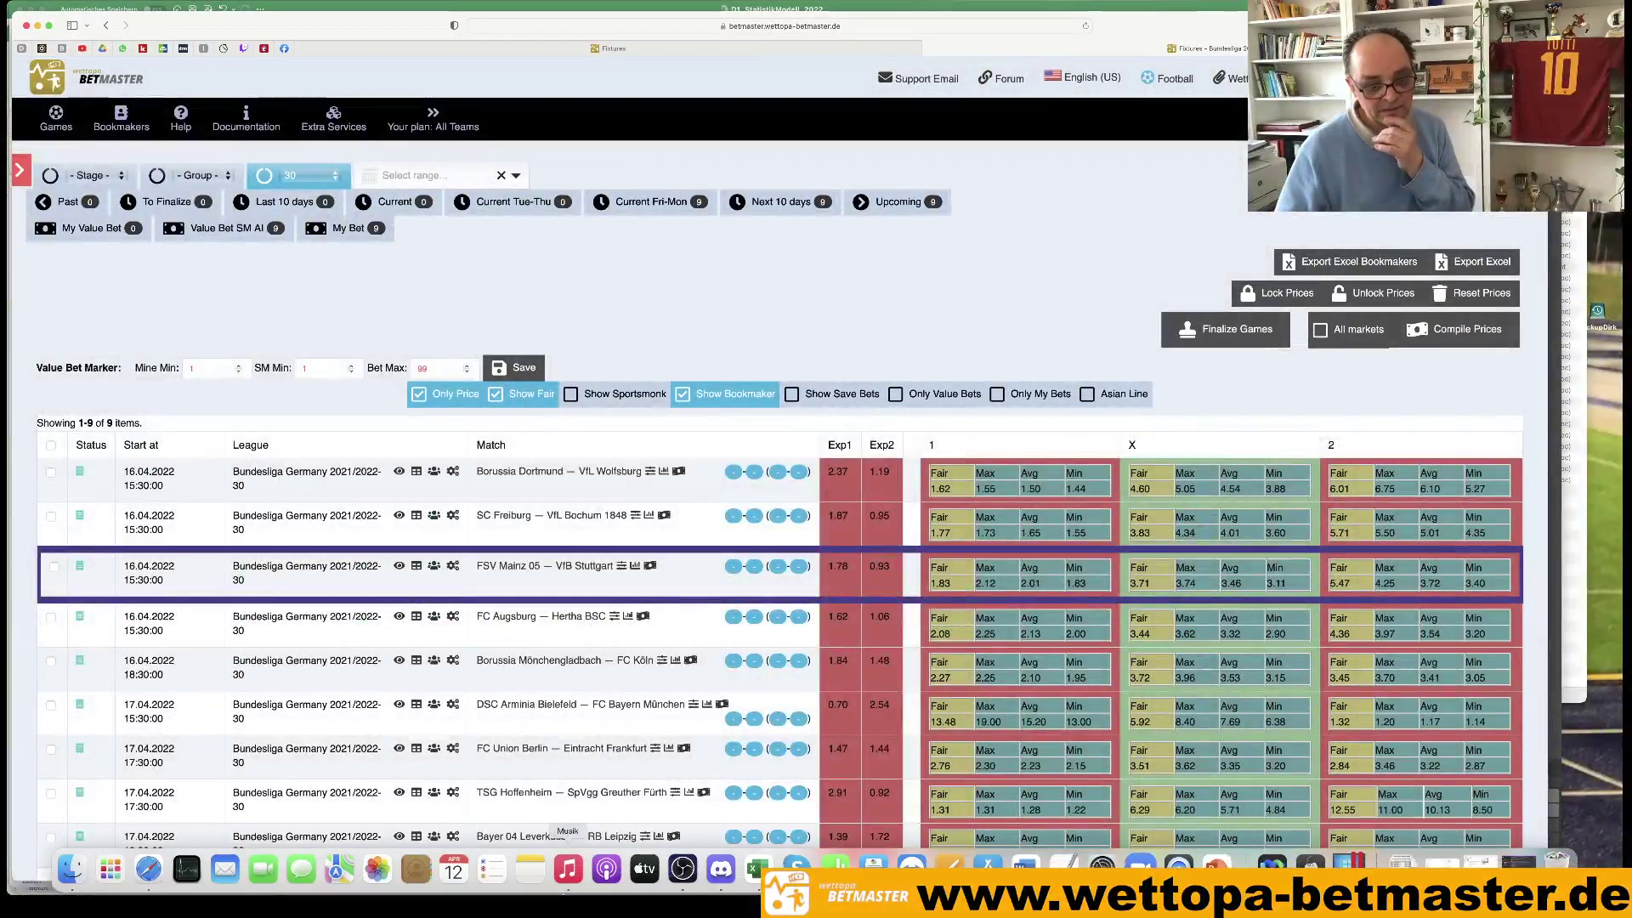
pyautogui.click(757, 867)
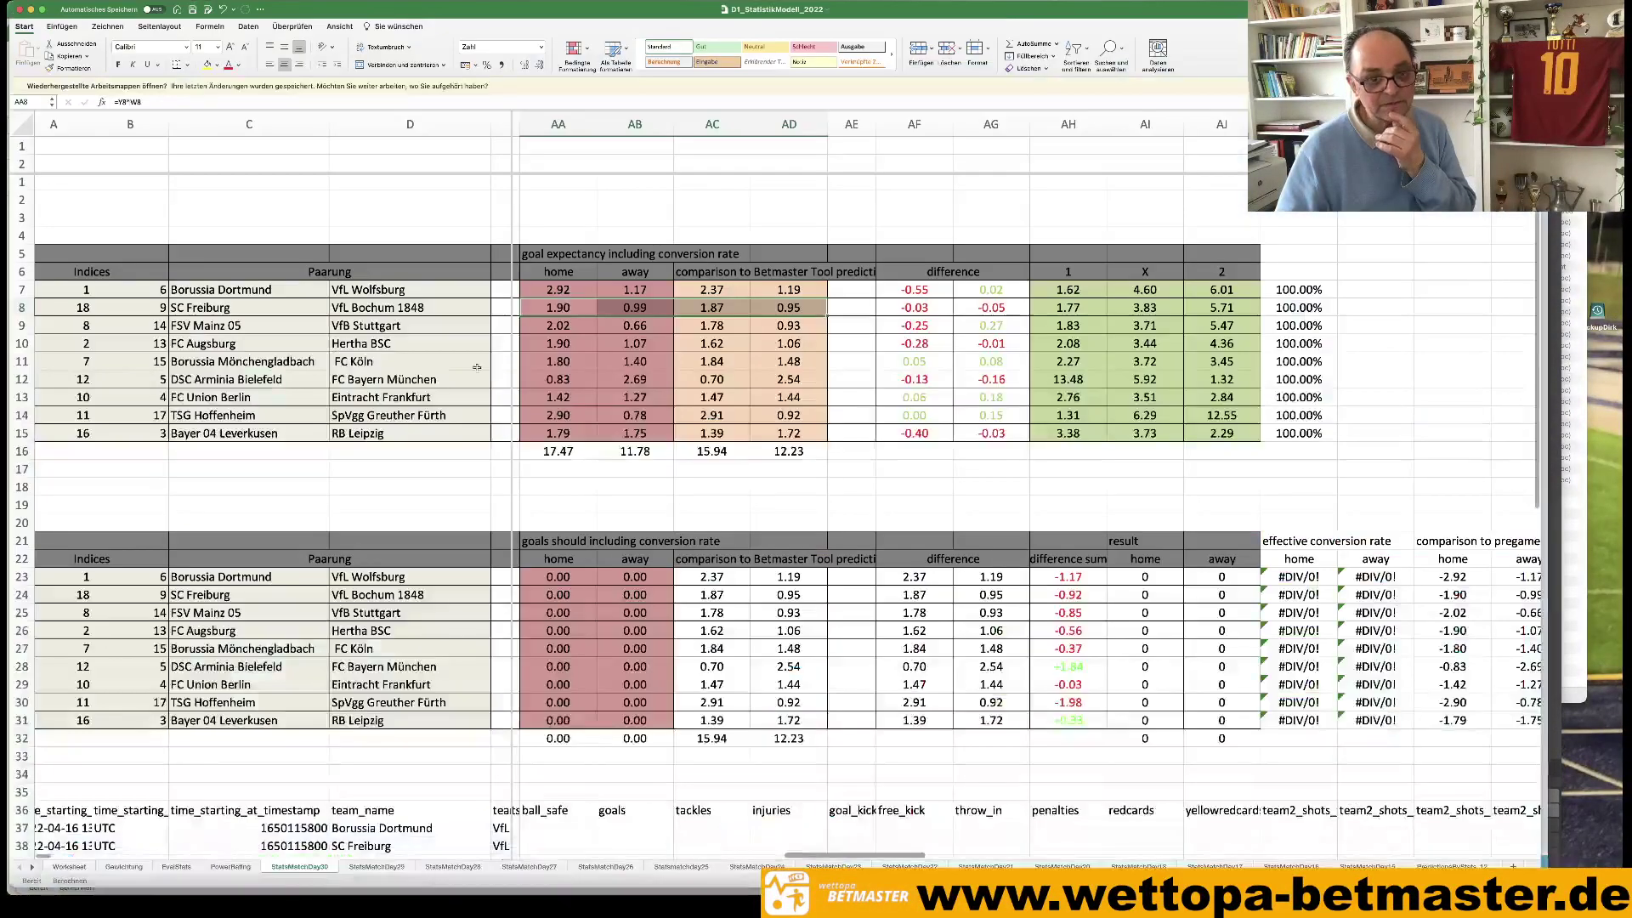
pyautogui.moveTo(526, 326); pyautogui.dragTo(769, 330)
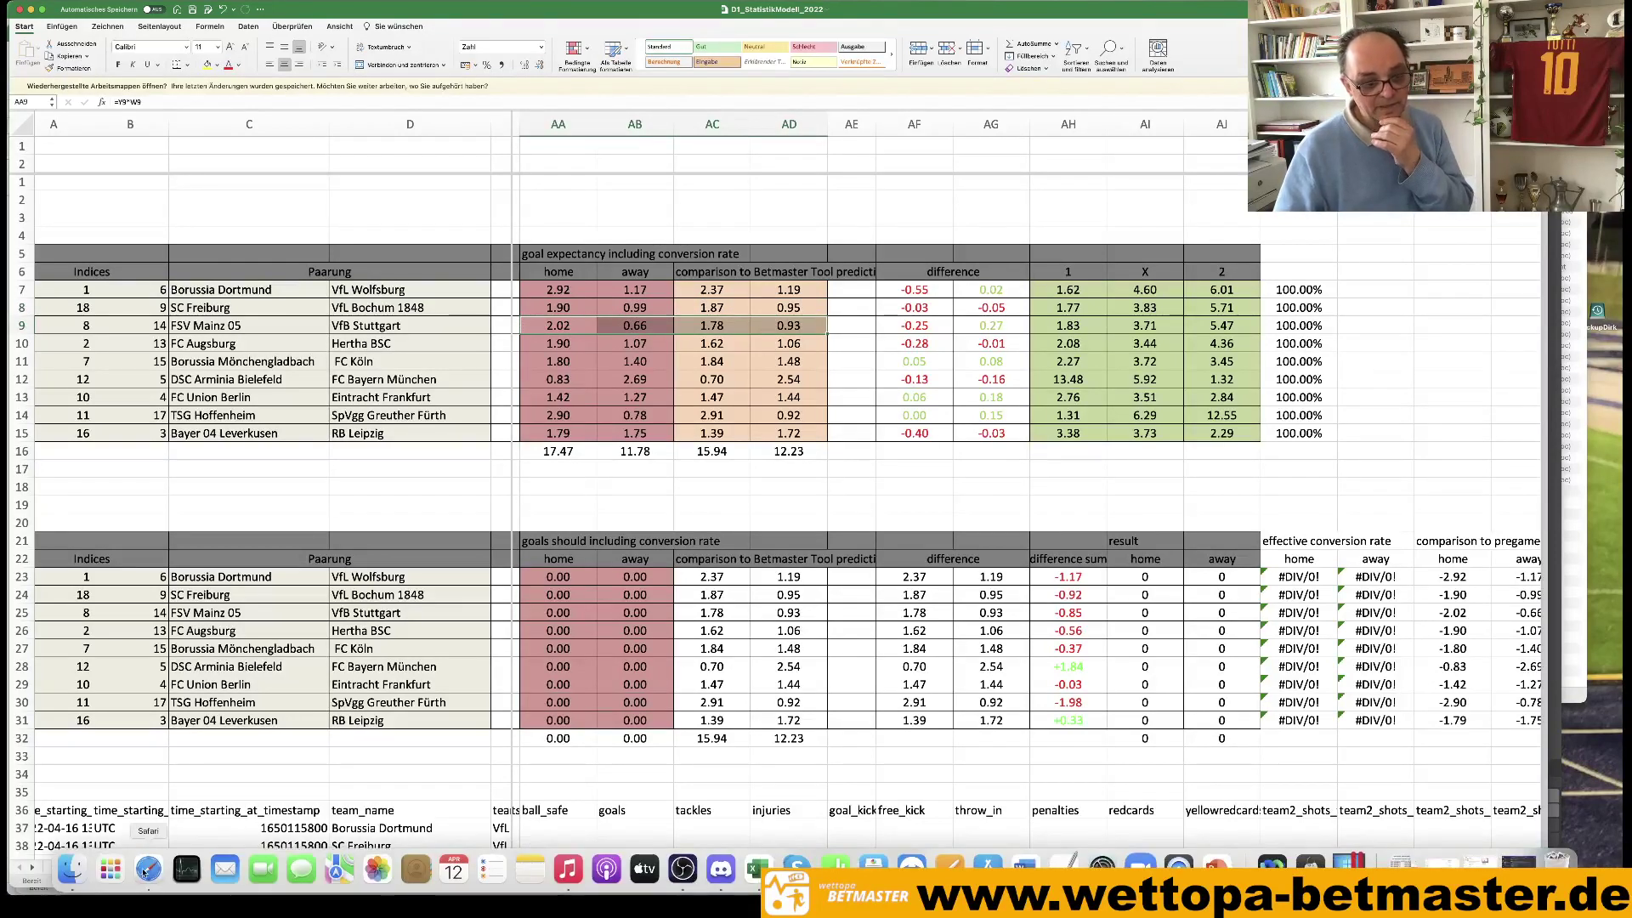
# Compare FSV Mainz 05–VfB Stuttgart's Betmaster odds in Safari with the OddsPortal odds, selecting the Mainz home win there.
pyautogui.click(146, 869)
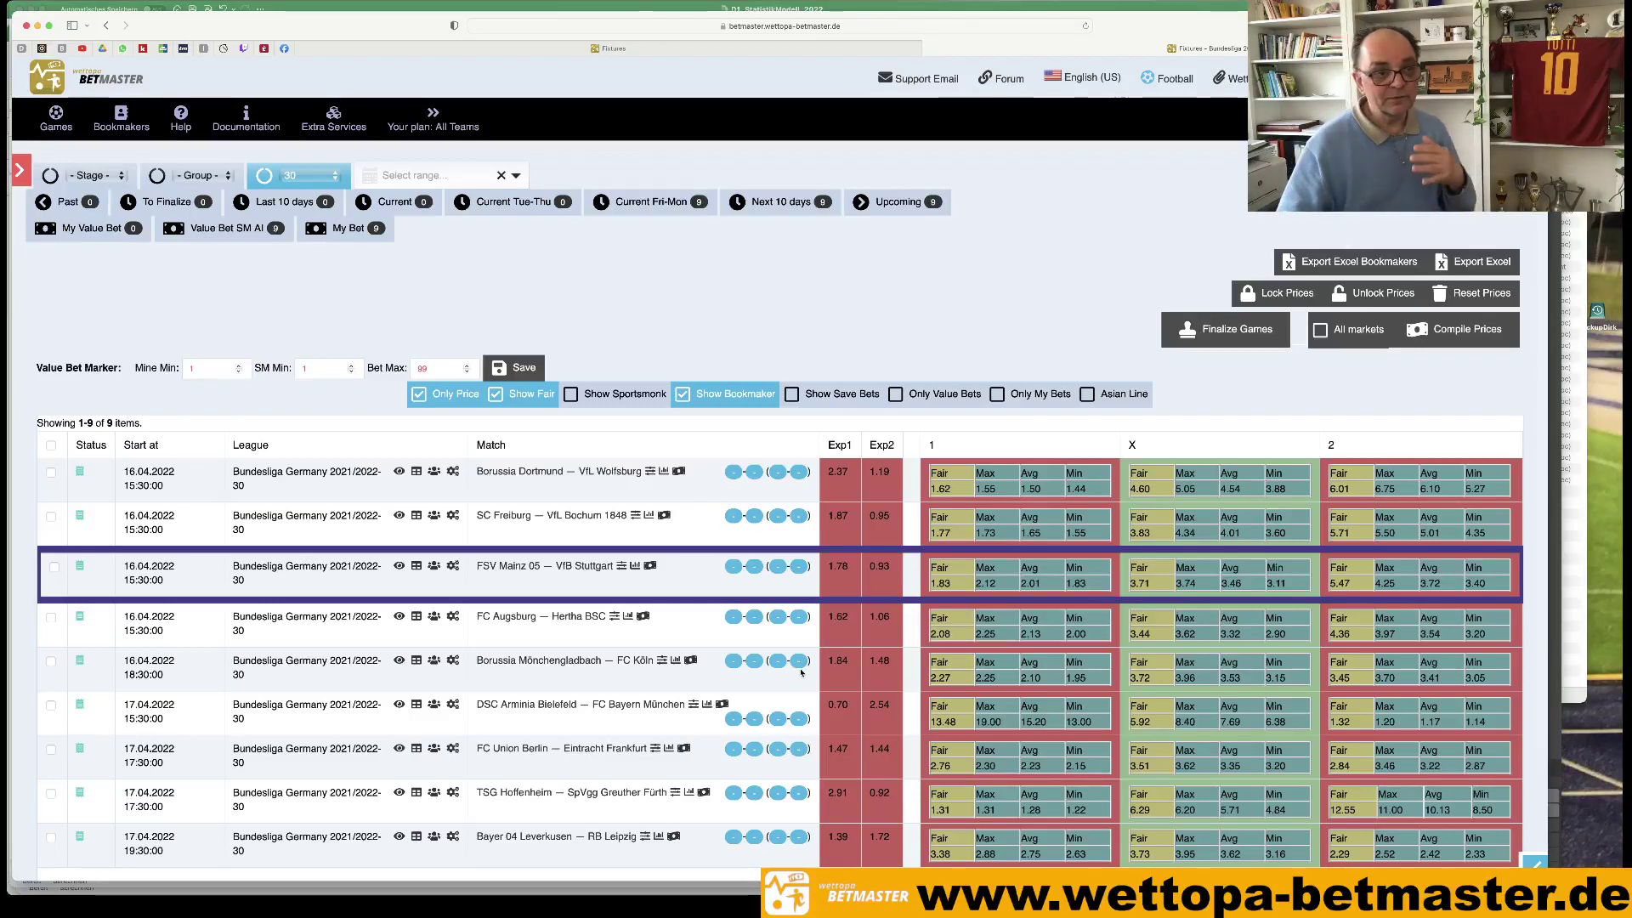
pyautogui.moveTo(41, 48)
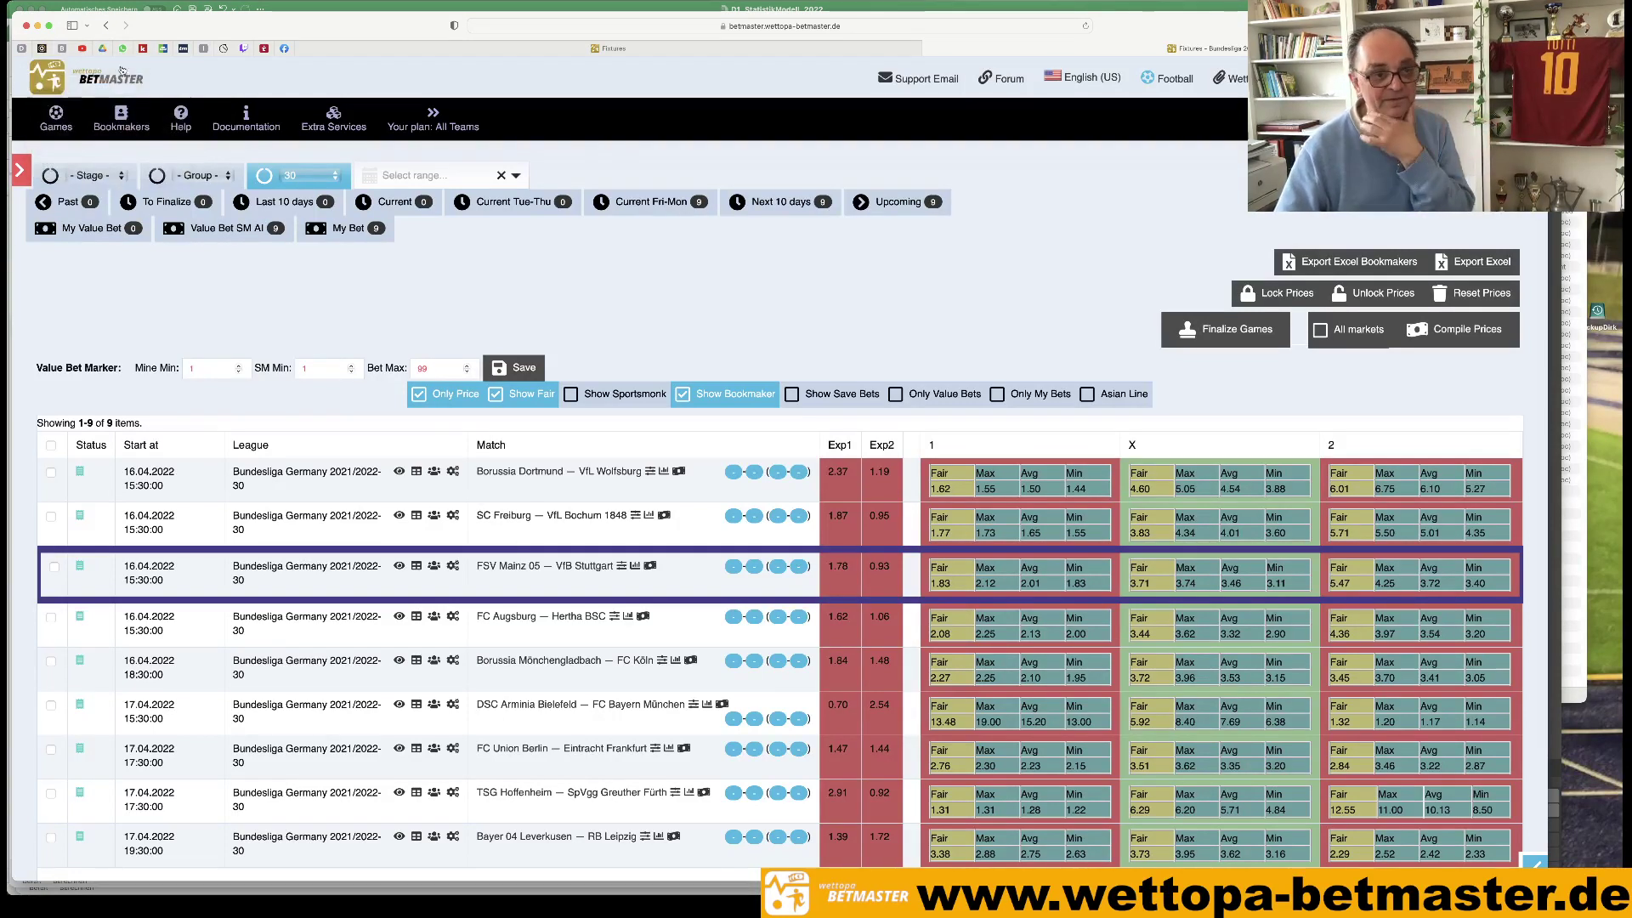
pyautogui.click(42, 48)
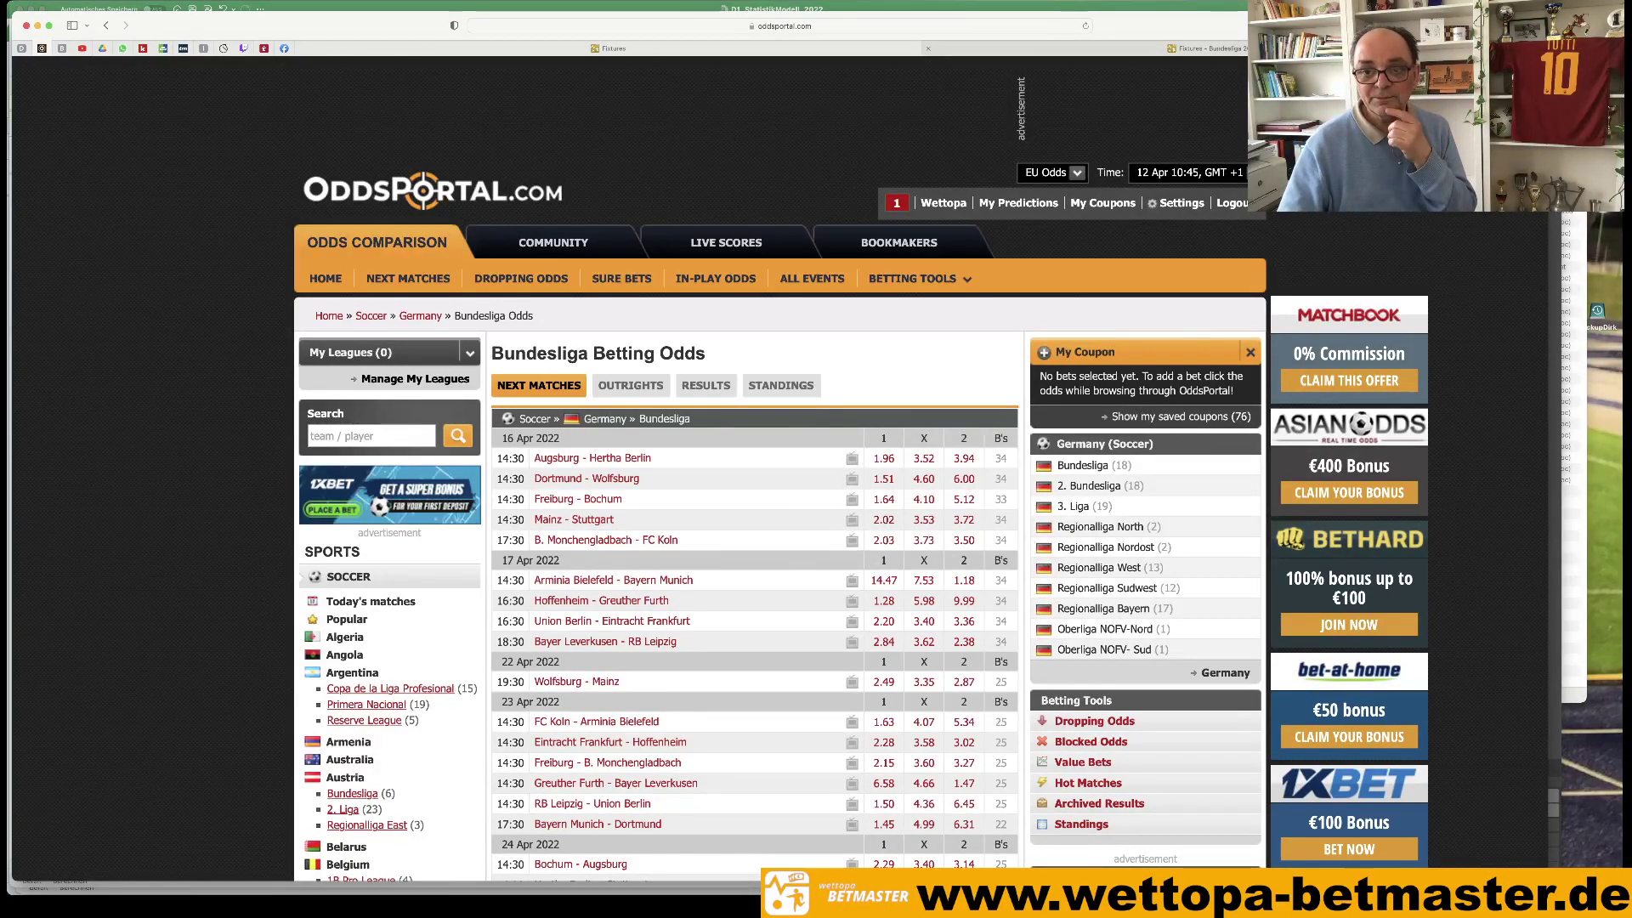
pyautogui.hotkey('ctrl', 'Tab')
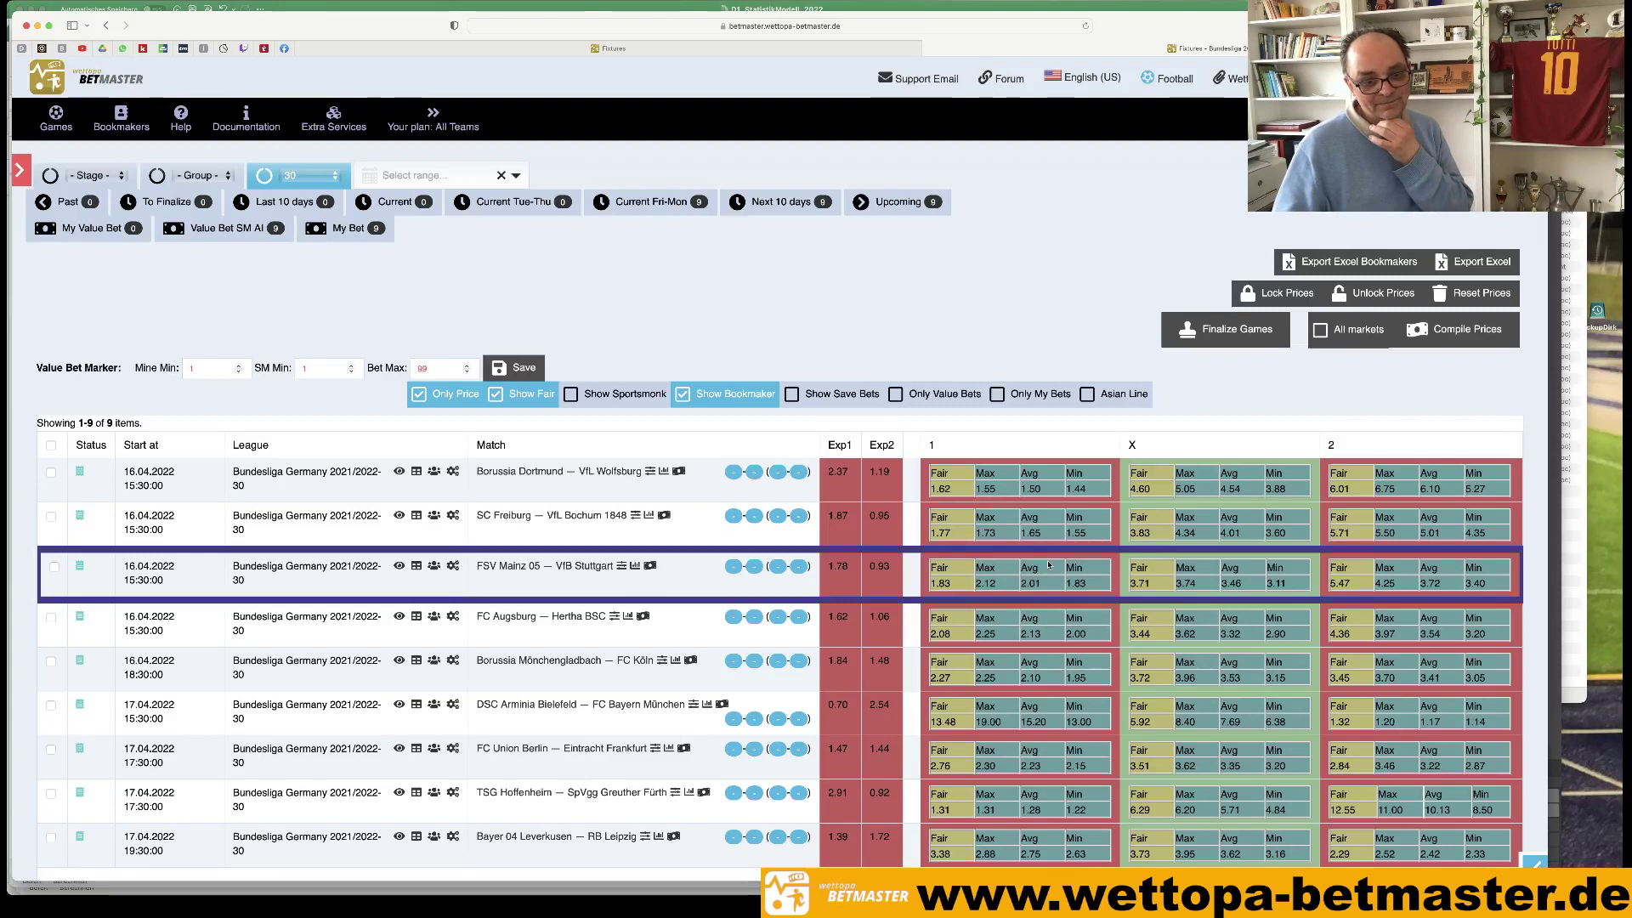
pyautogui.click(42, 50)
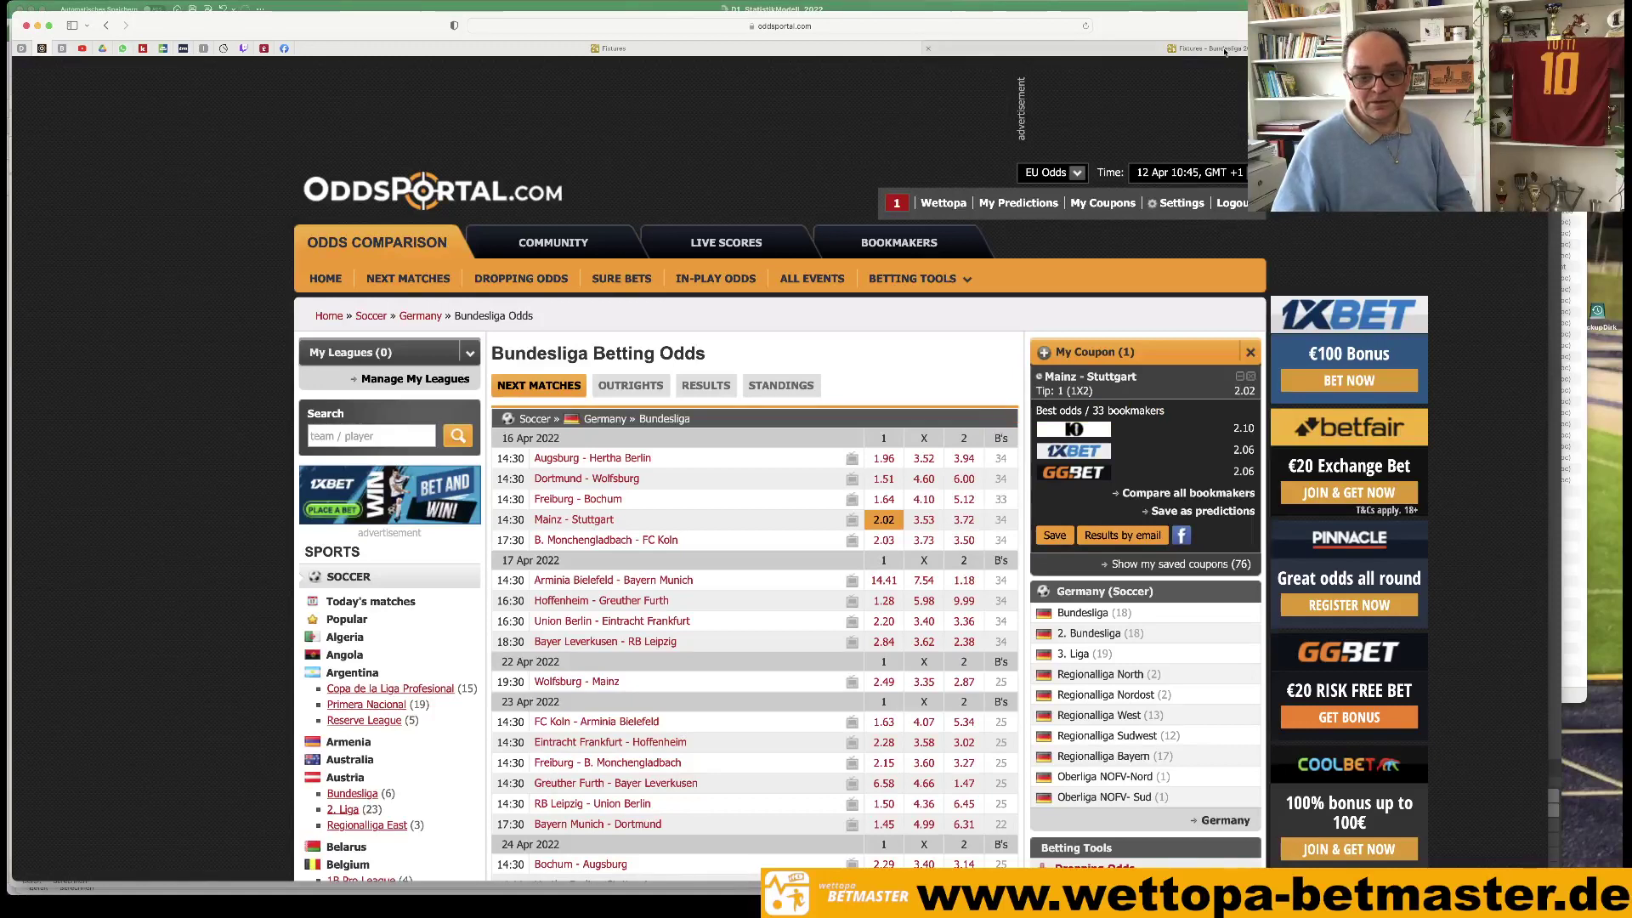
pyautogui.moveTo(1224, 49)
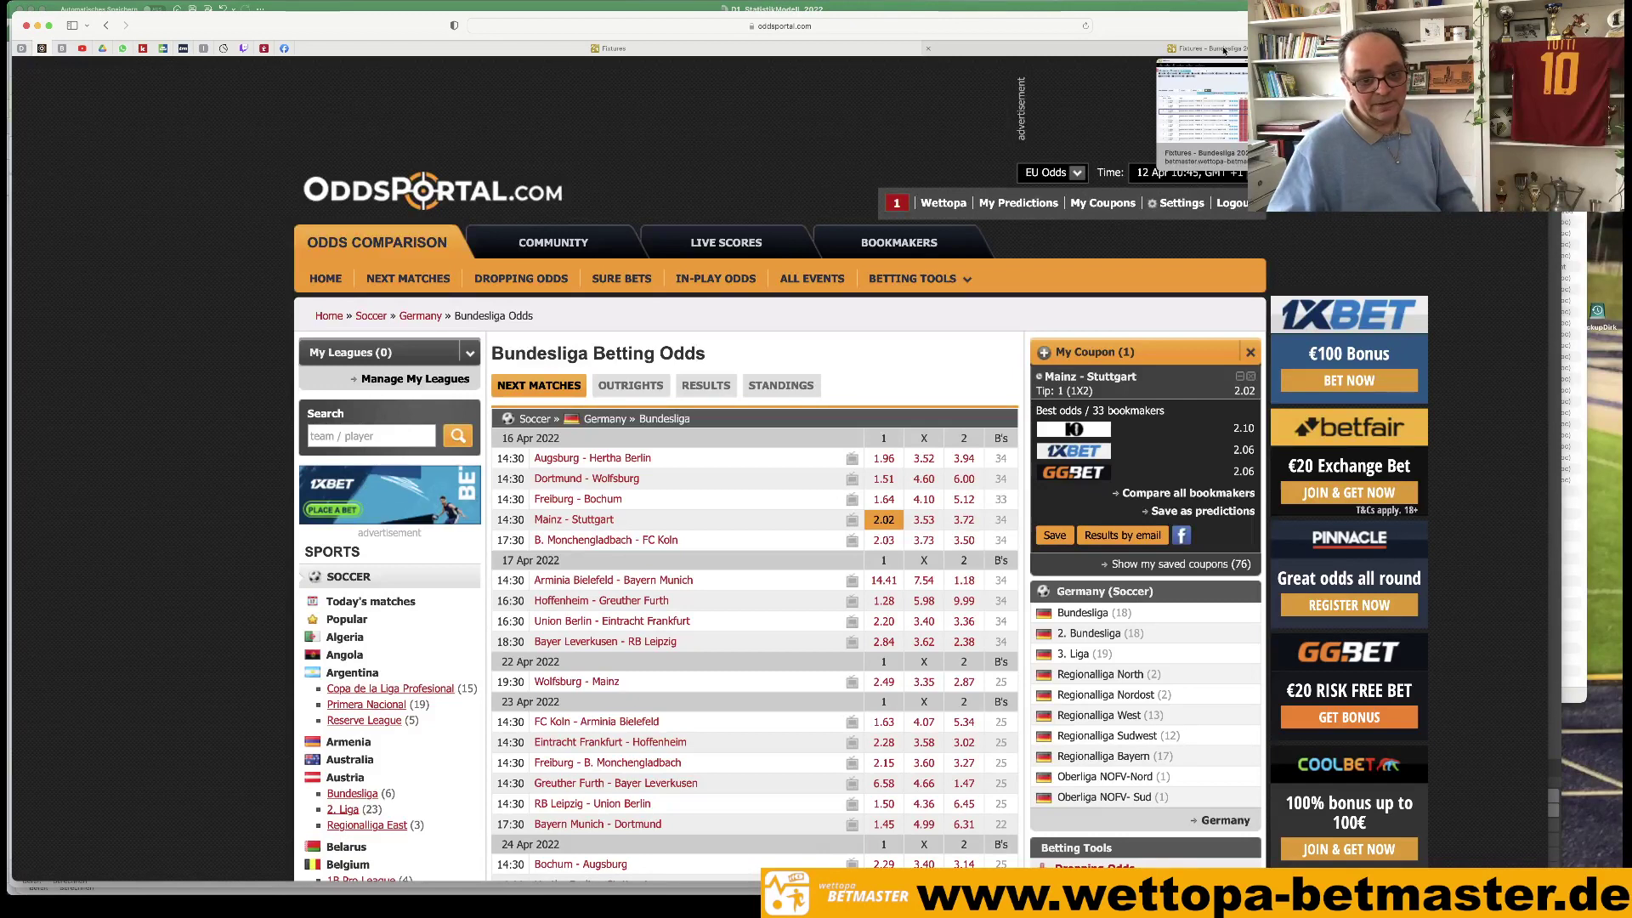
# Highlight FC Augsburg–Hertha BSC in Betmaster and check the individual bookmakers' home-win odds.
pyautogui.click(1224, 49)
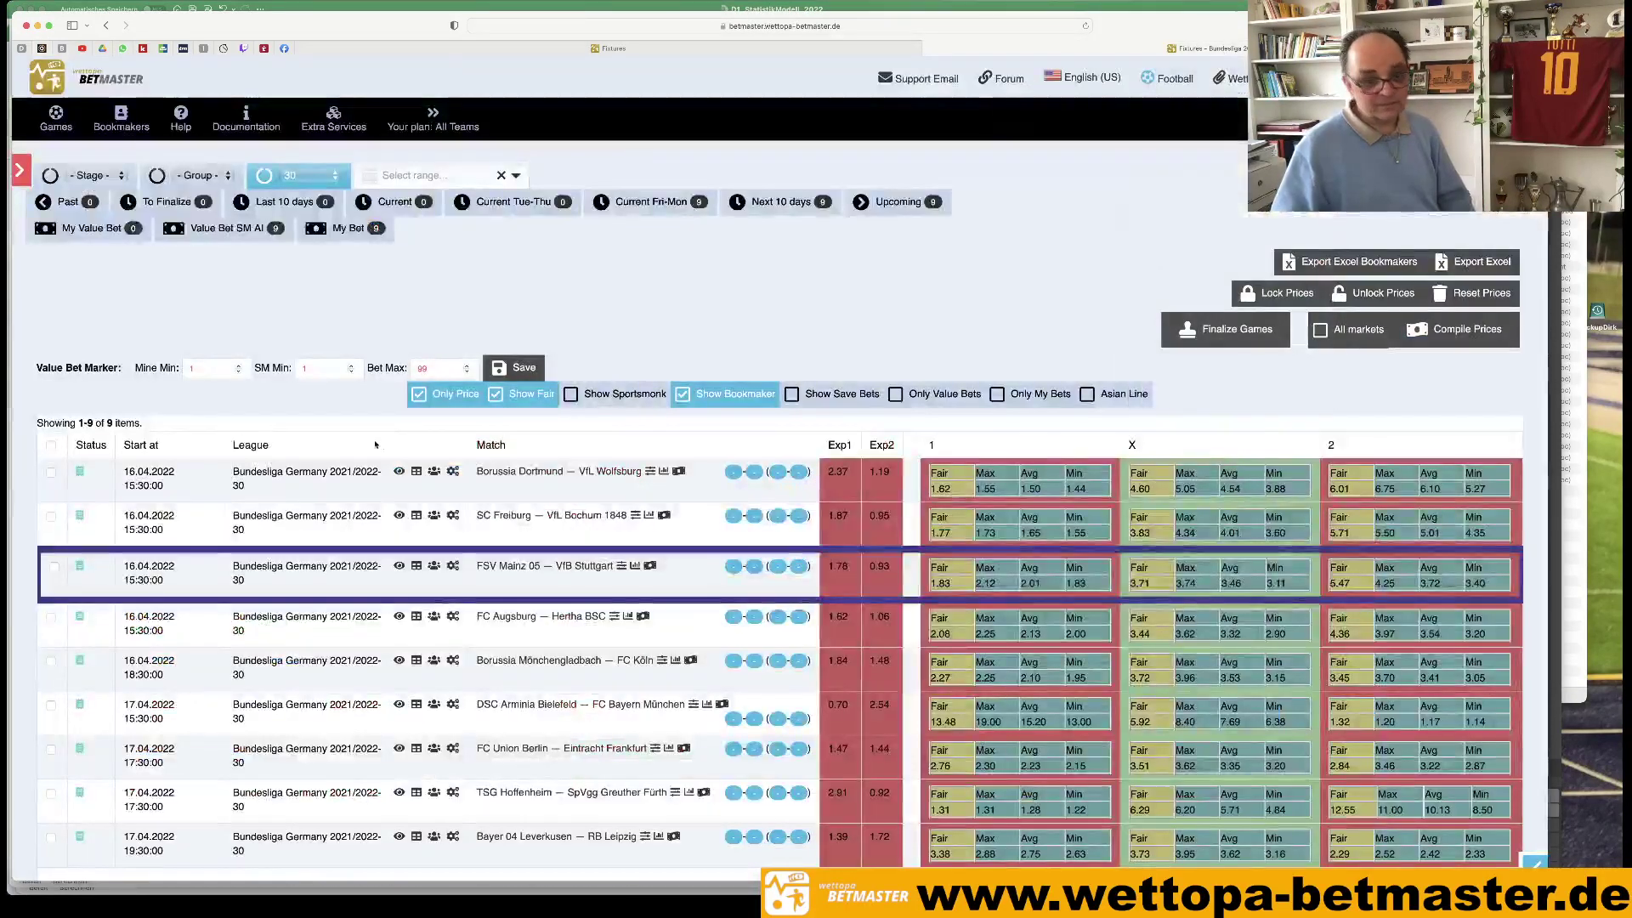
pyautogui.click(374, 632)
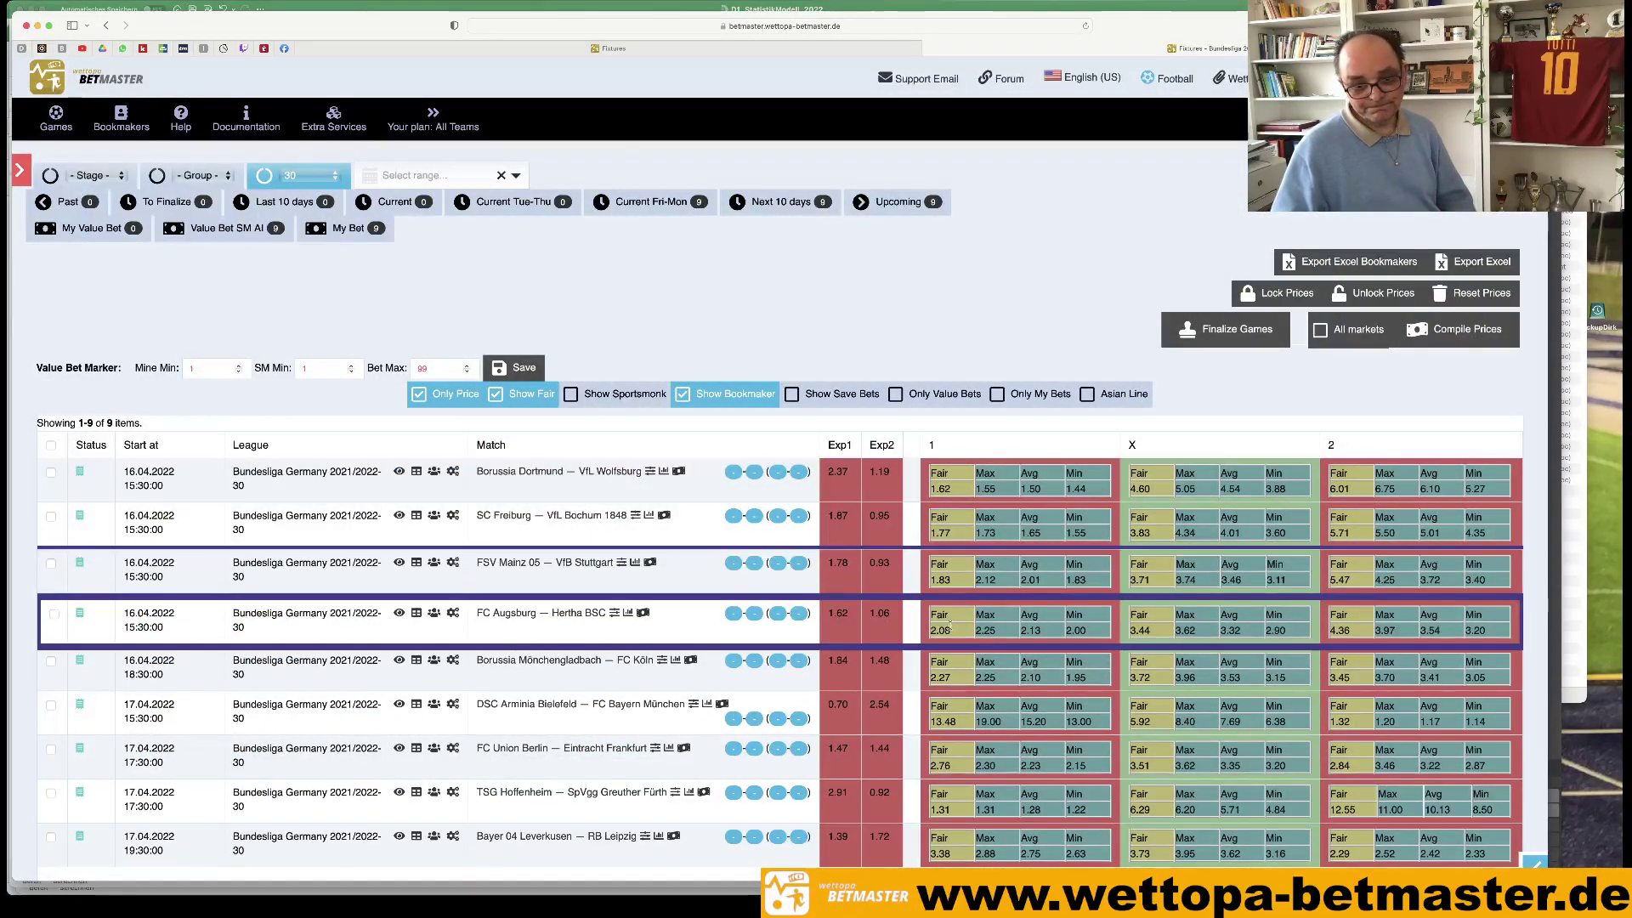
pyautogui.click(986, 626)
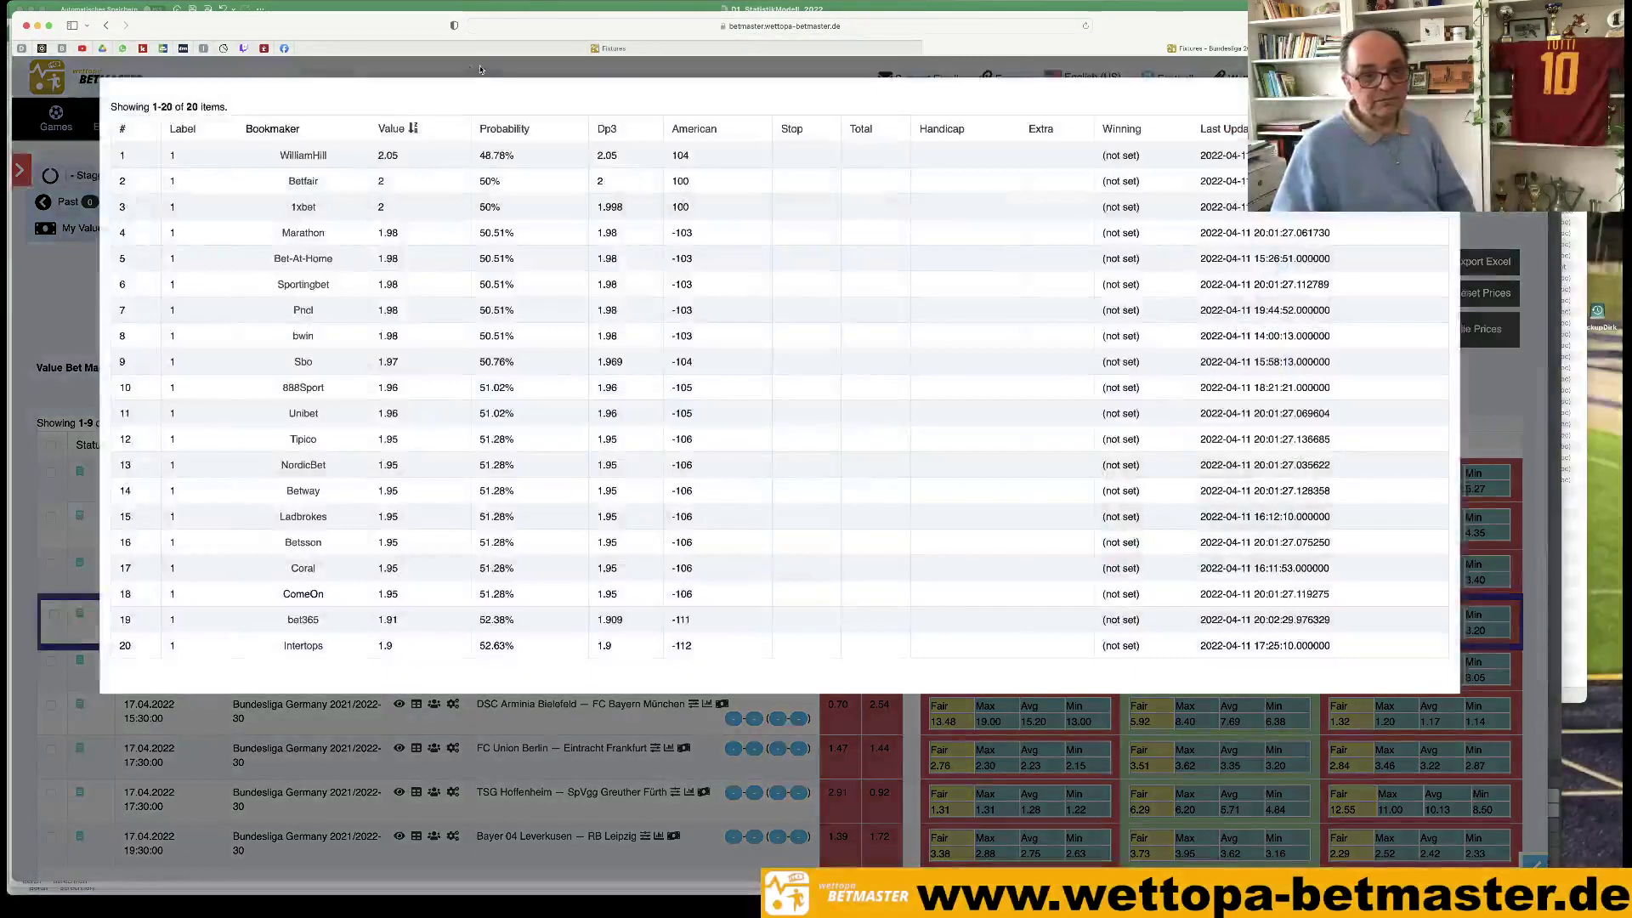
pyautogui.click(451, 69)
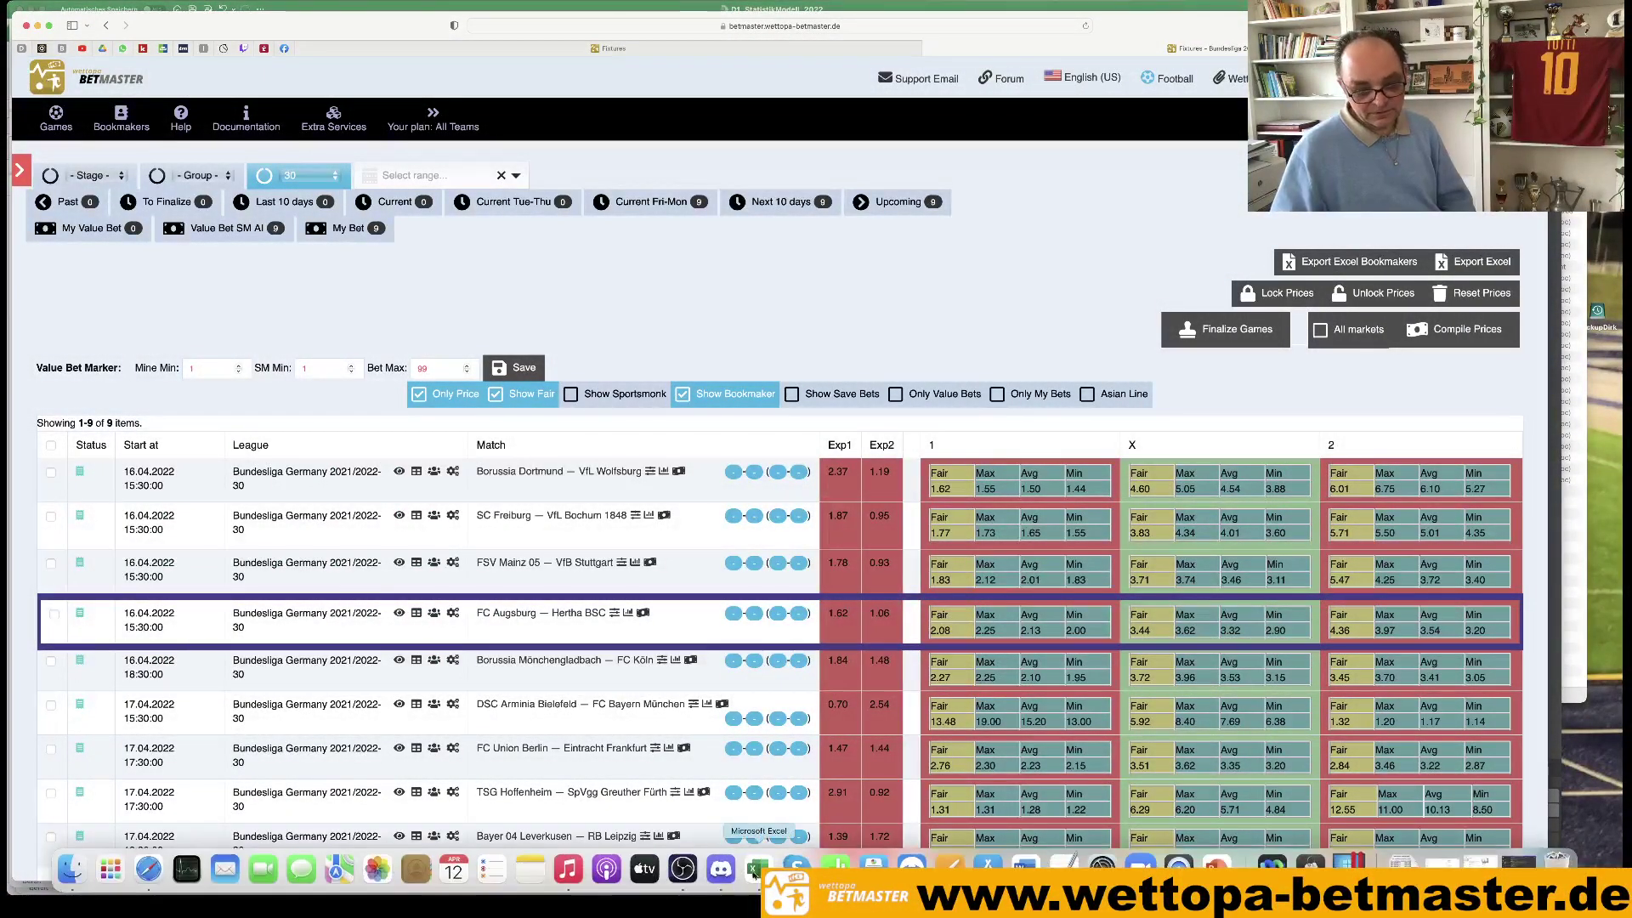
# Switch to Excel to compare FC Augsburg–Hertha BSC's goal expectancy with the Betmaster prediction, and return to Betmaster in Safari.
pyautogui.click(754, 869)
pyautogui.moveTo(580, 347); pyautogui.dragTo(767, 346)
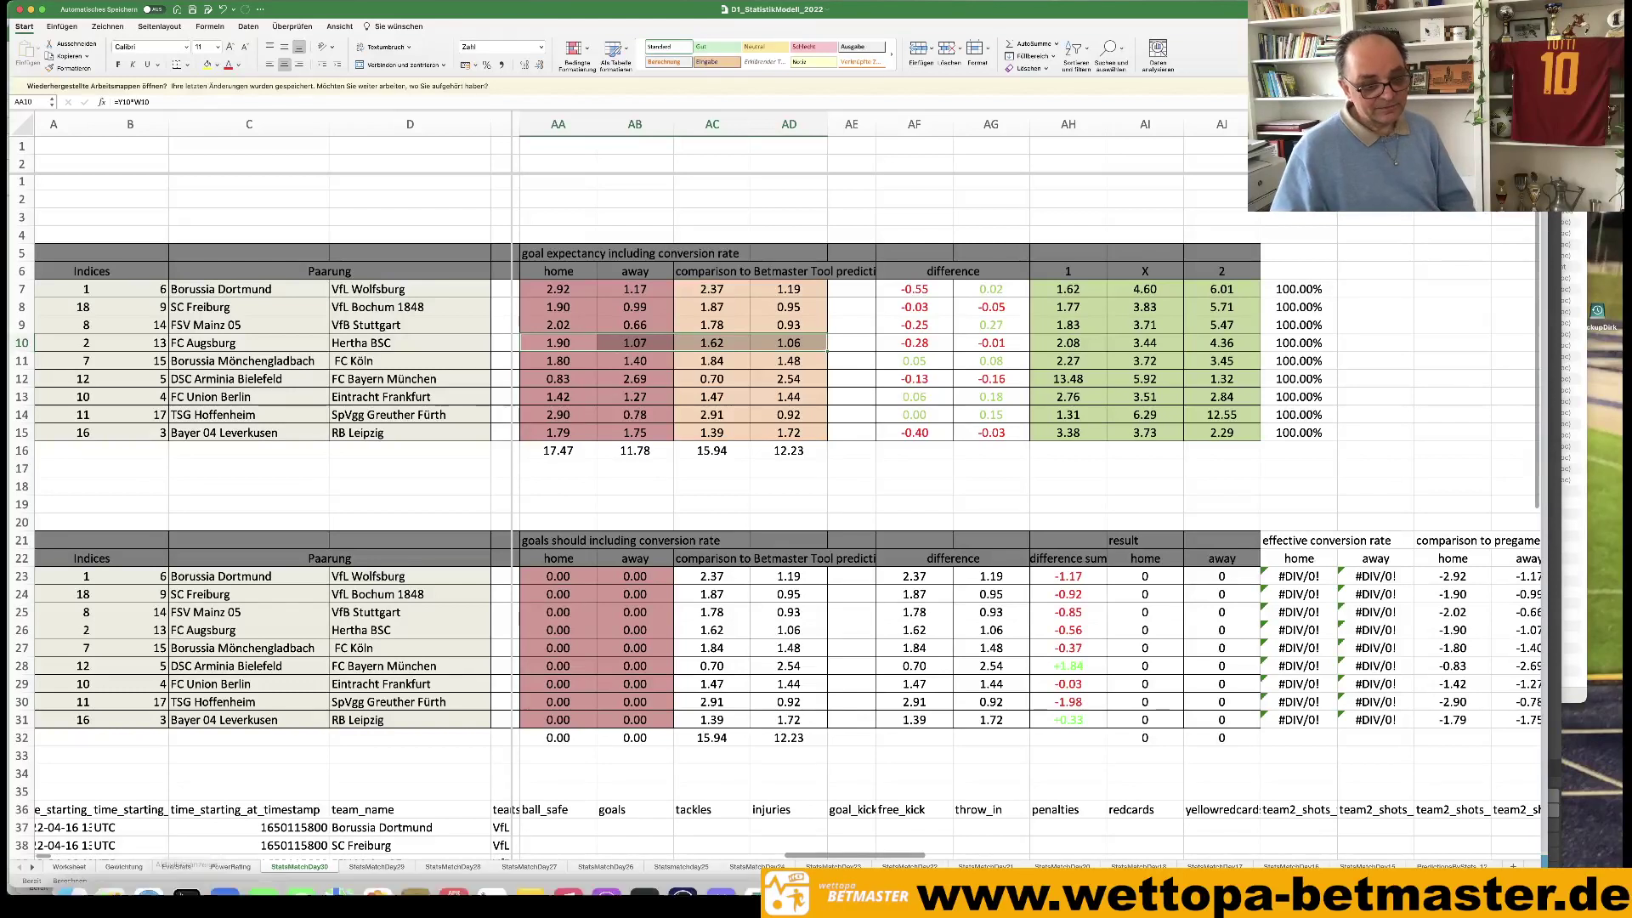
pyautogui.click(166, 877)
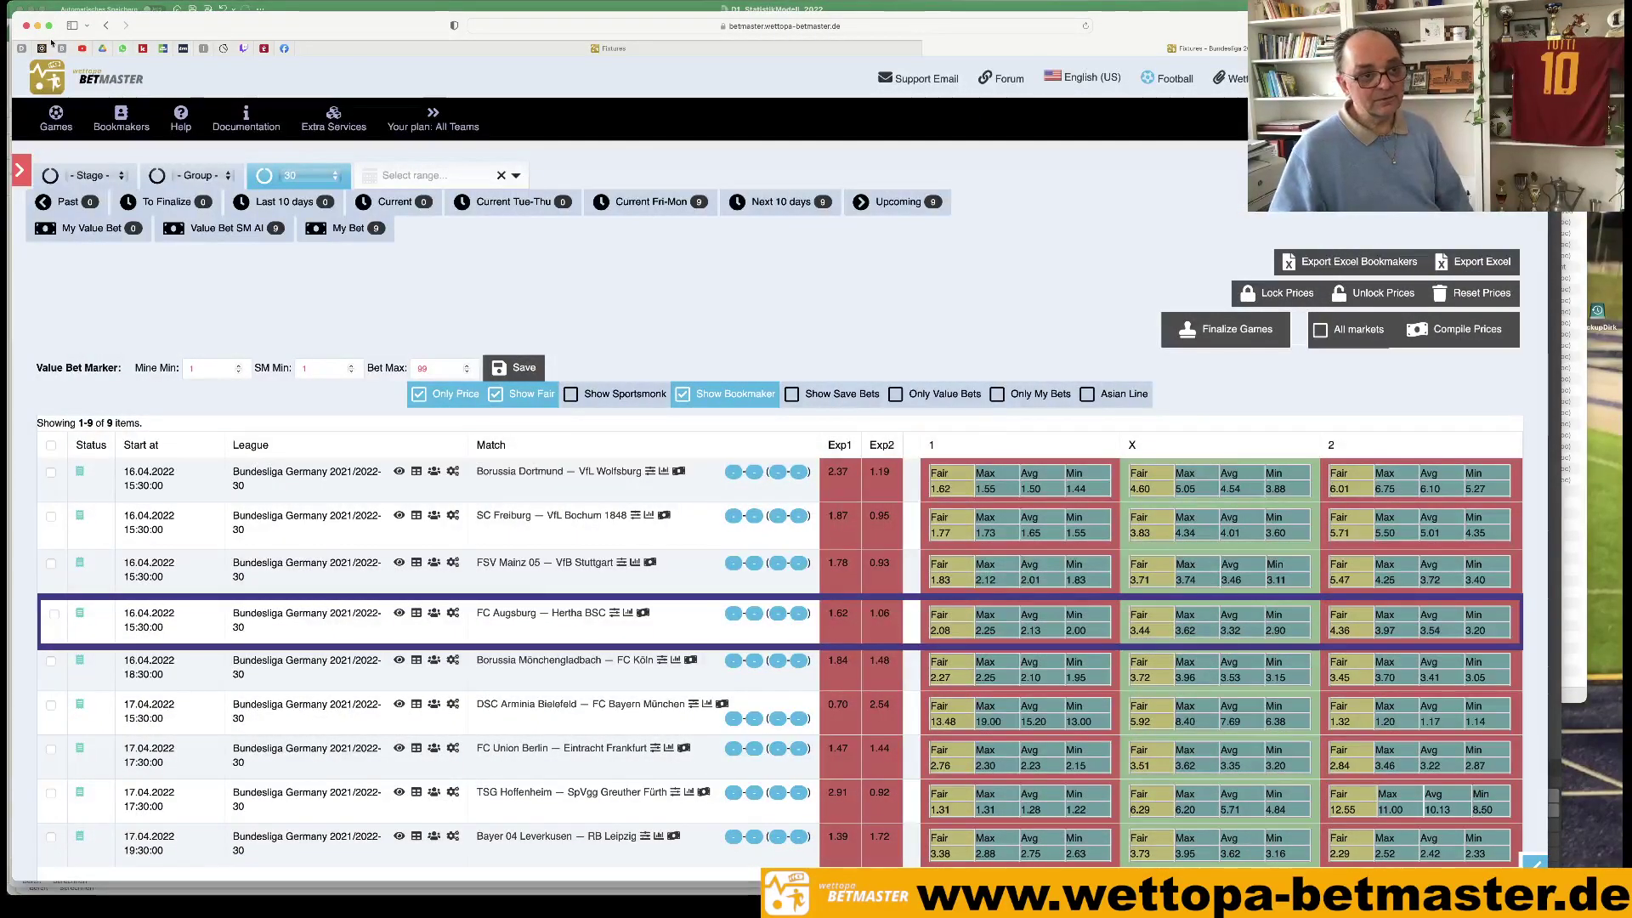
# Highlight Borussia Mönchengladbach–FC Köln in Betmaster and compare its odds with those on OddsPortal.
pyautogui.moveTo(40, 49)
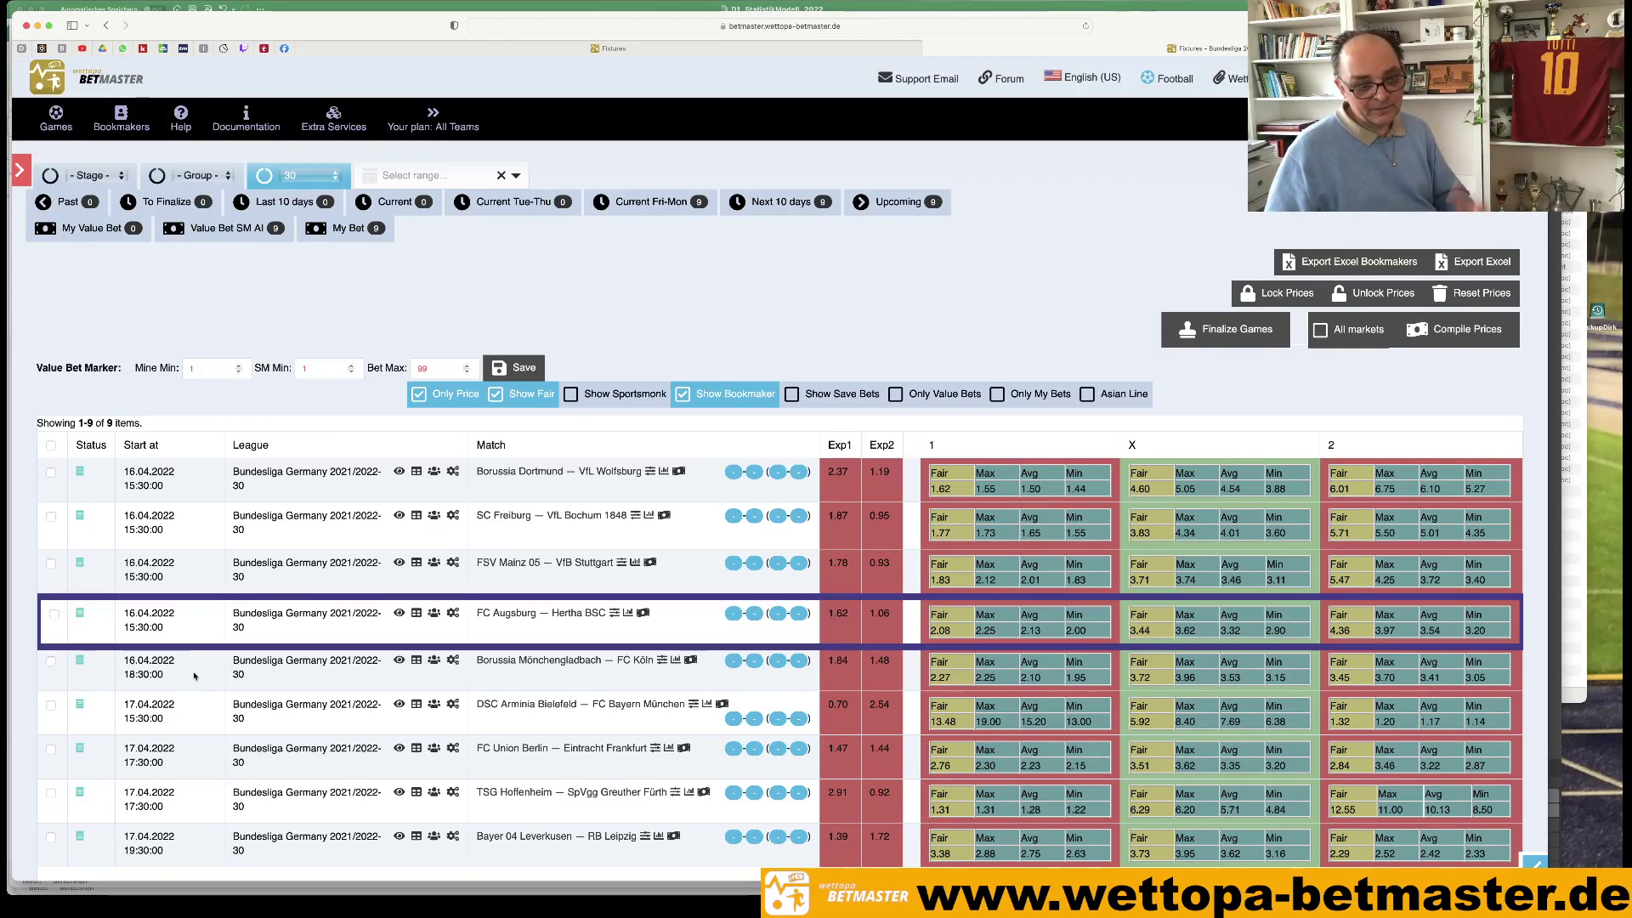
pyautogui.click(194, 675)
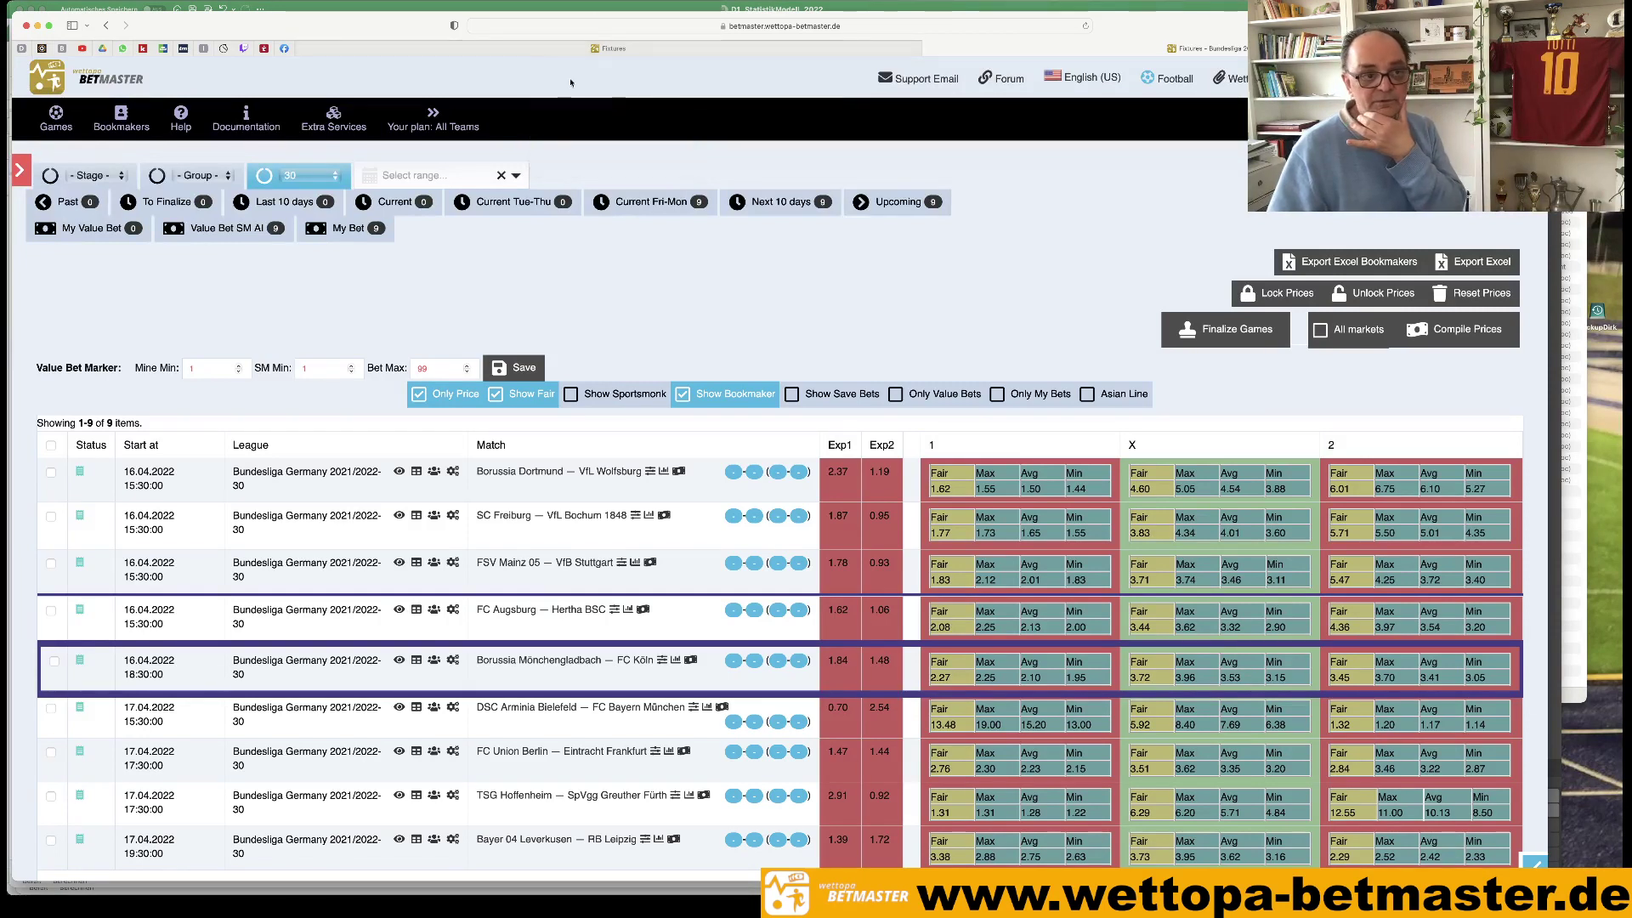
pyautogui.click(40, 48)
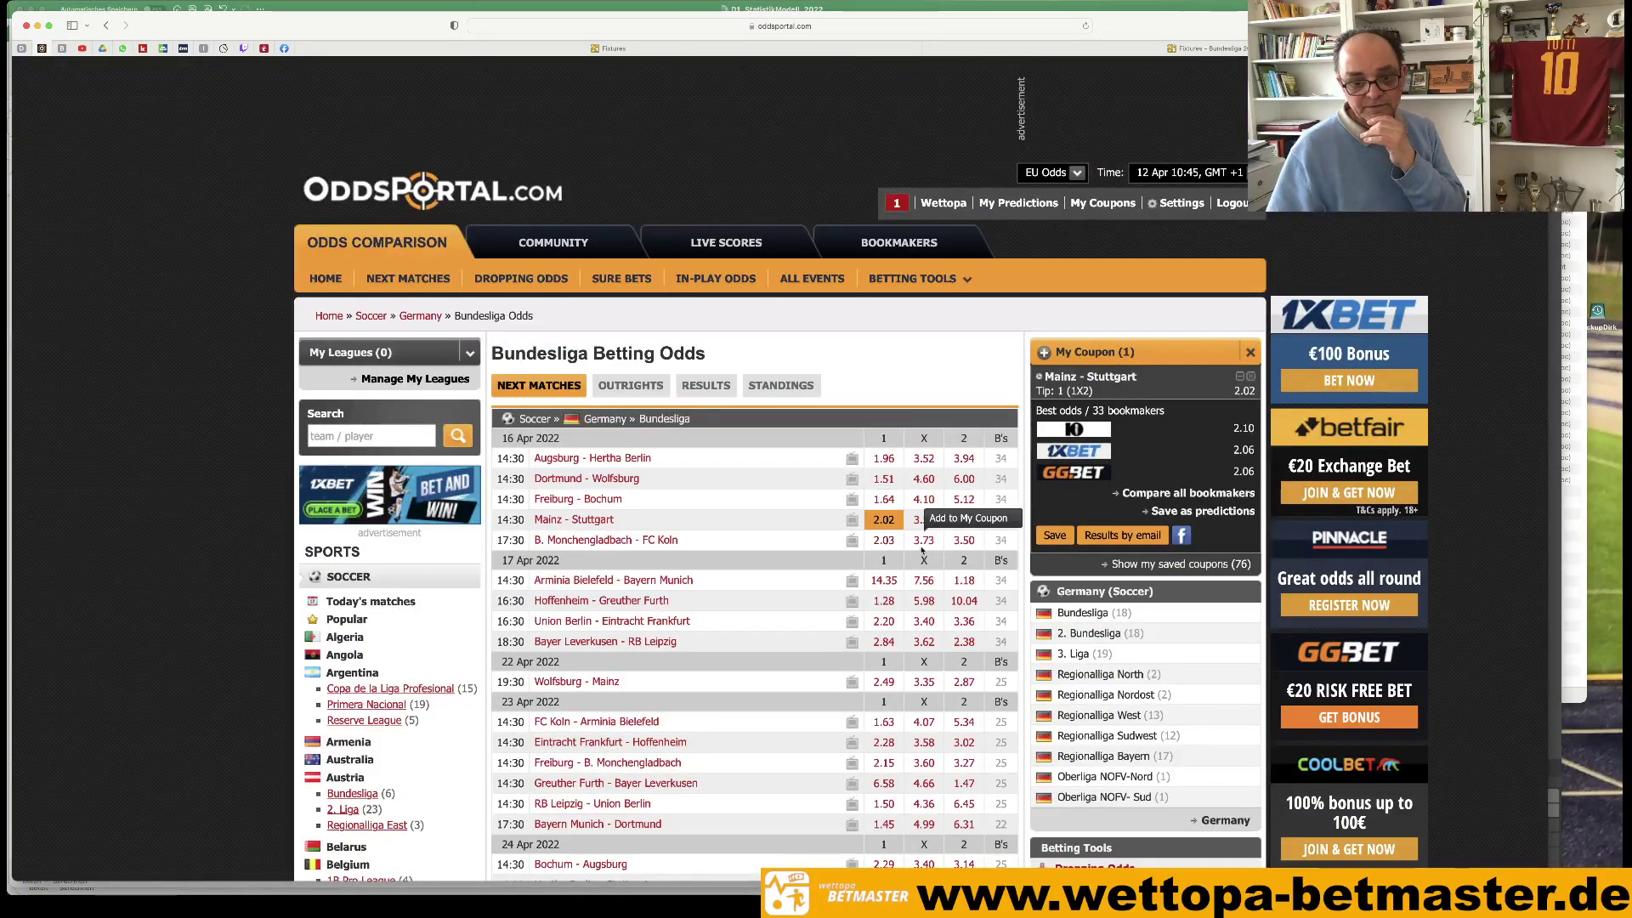
pyautogui.click(1145, 49)
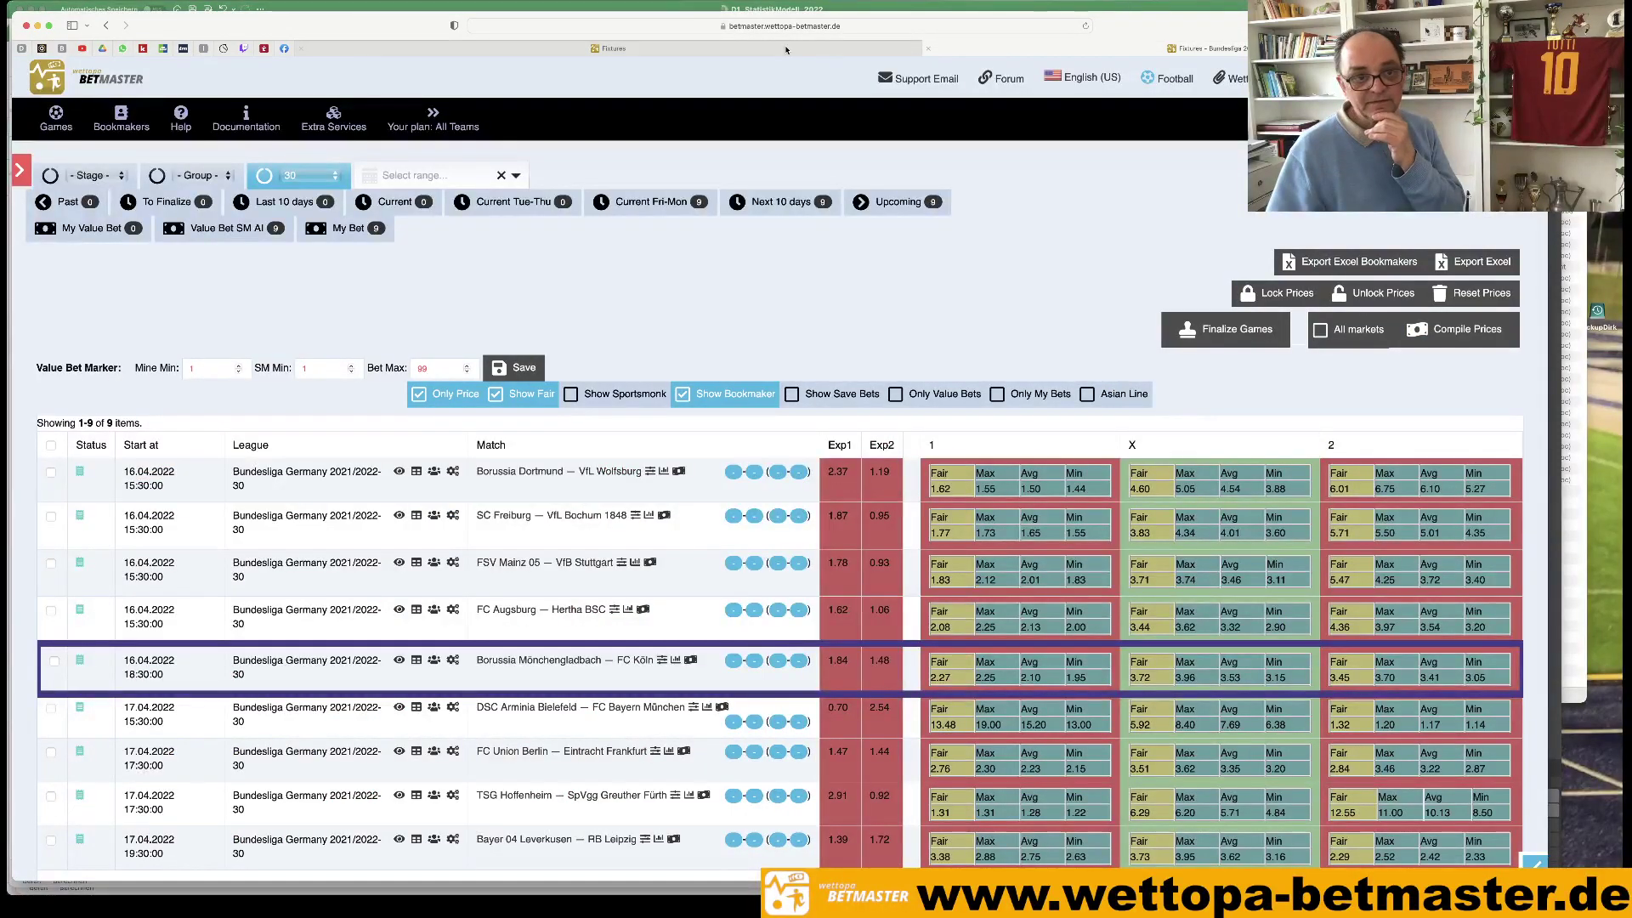
pyautogui.hotkey('ctrl', 'shift', 'Tab')
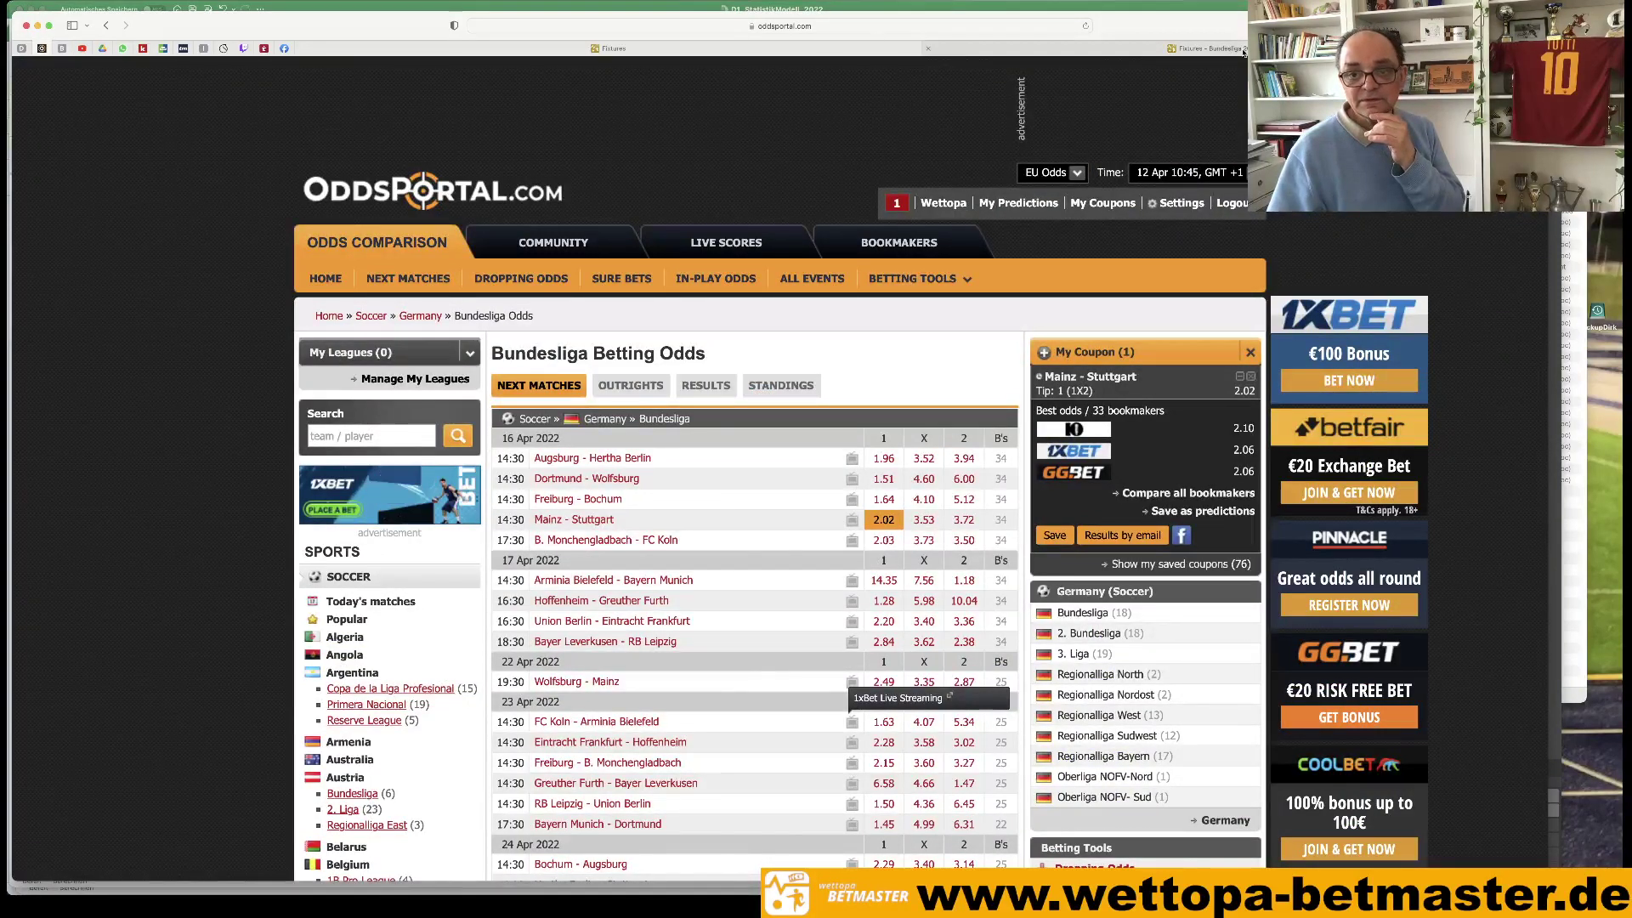
pyautogui.click(1122, 42)
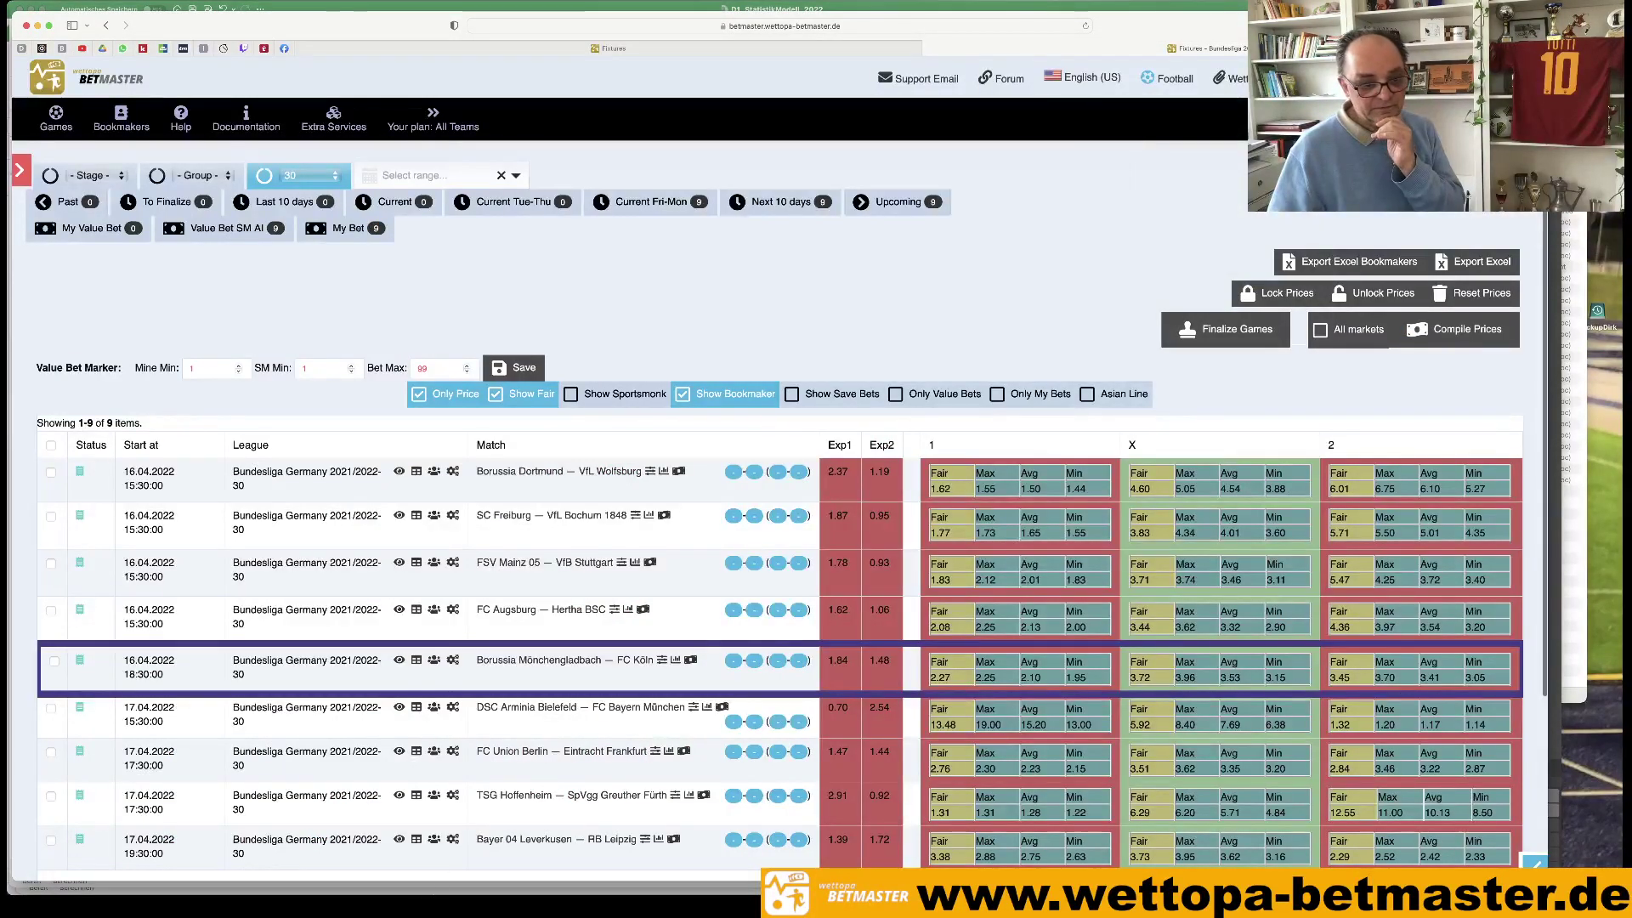
# Switch to Excel and compare Borussia Mönchengladbach–FC Köln's home and away goal expectancy with the Betmaster prediction.
pyautogui.moveTo(417, 888)
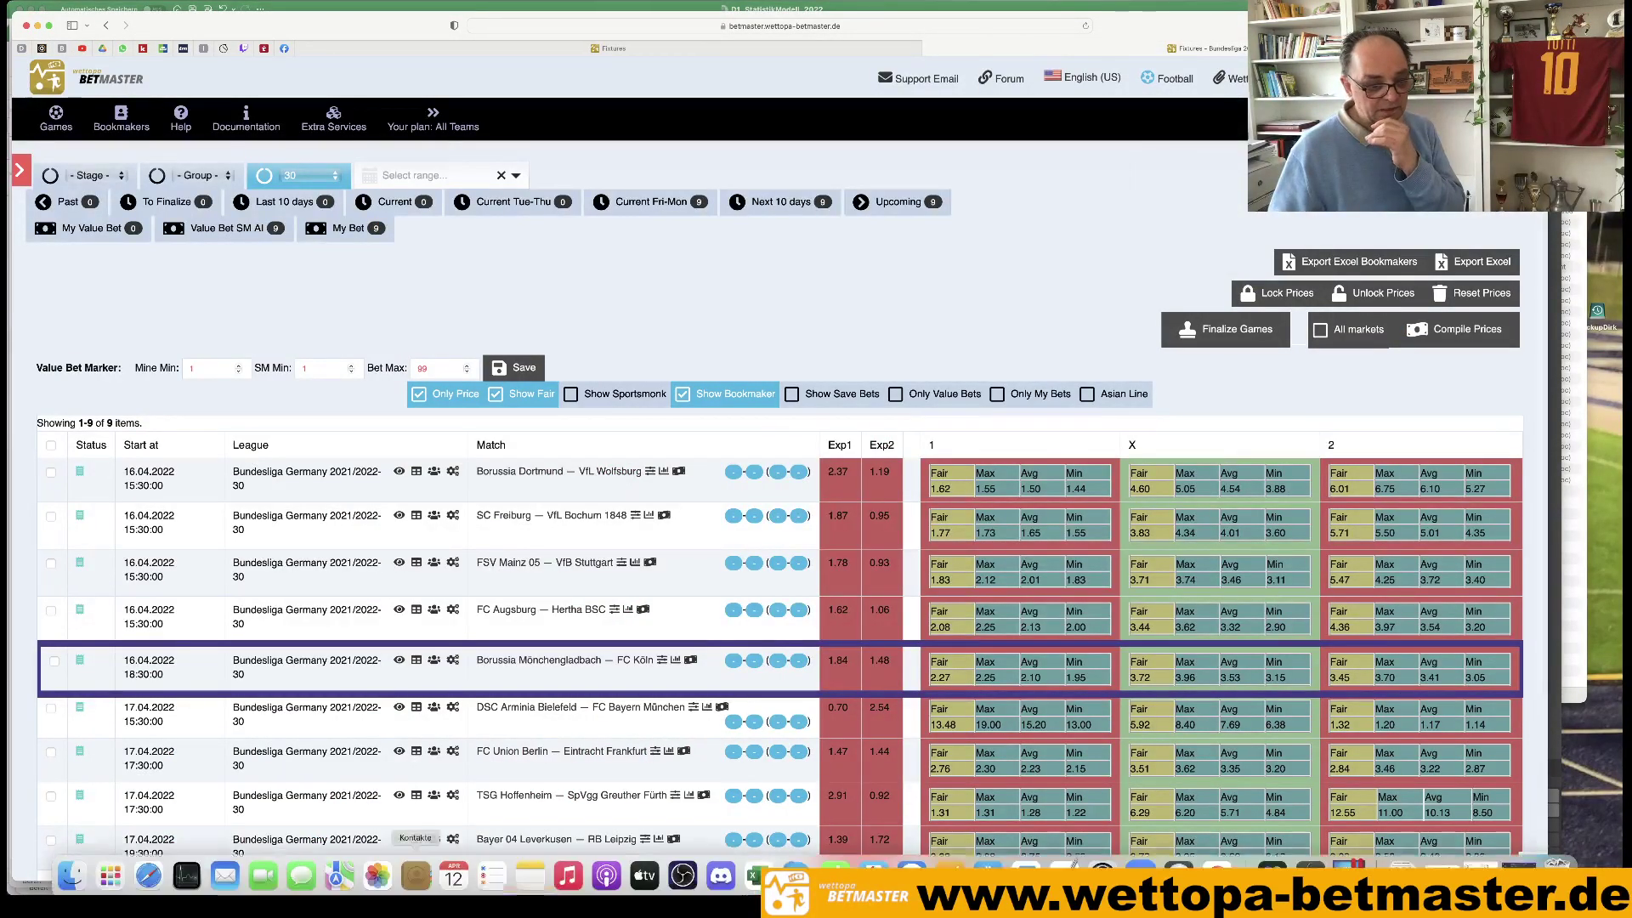
pyautogui.click(751, 883)
pyautogui.moveTo(555, 363); pyautogui.dragTo(775, 360)
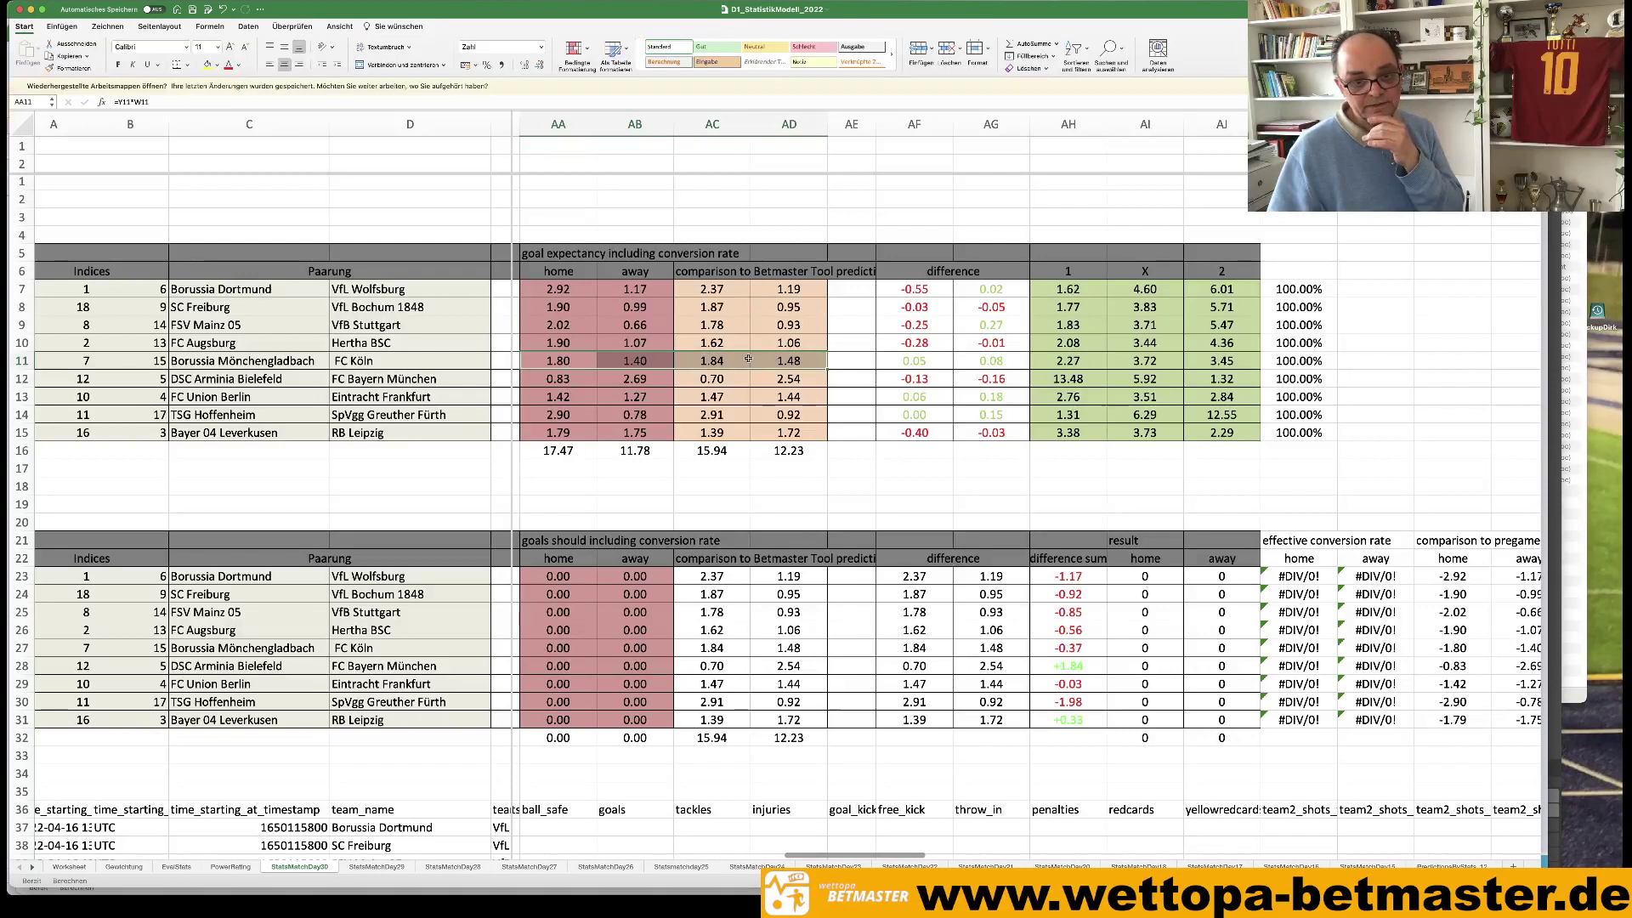
pyautogui.moveTo(565, 360); pyautogui.dragTo(802, 362)
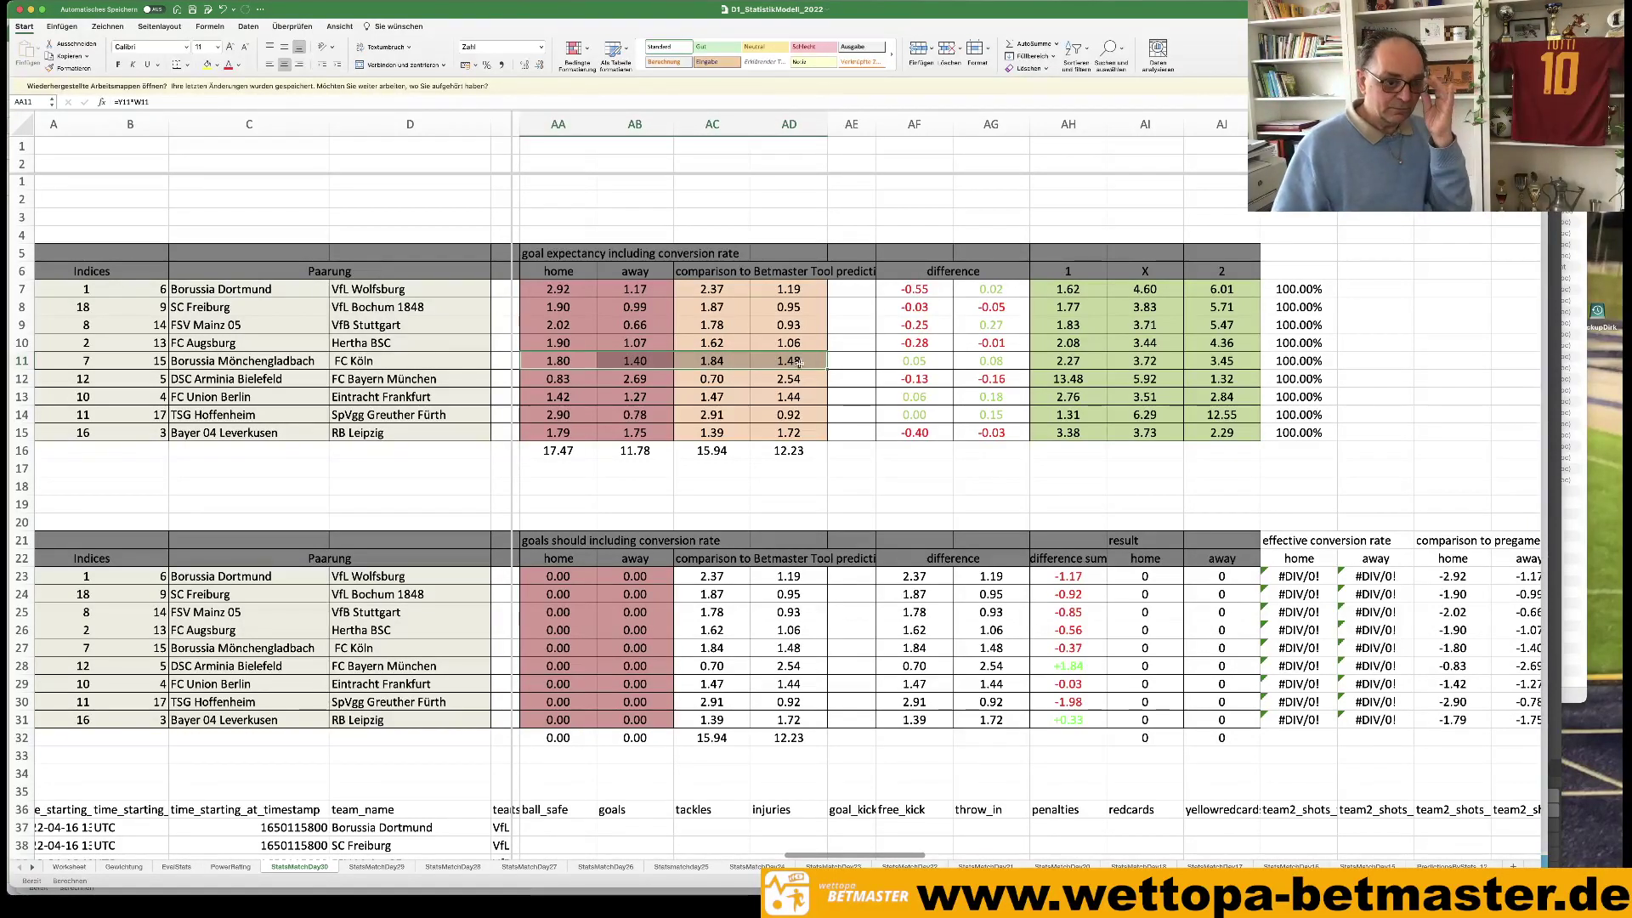
# In Safari, add FC Köln at Asian handicap -0.5 against Mönchengladbach to the OddsPortal coupon, and return to the Bundesliga match list.
pyautogui.click(149, 869)
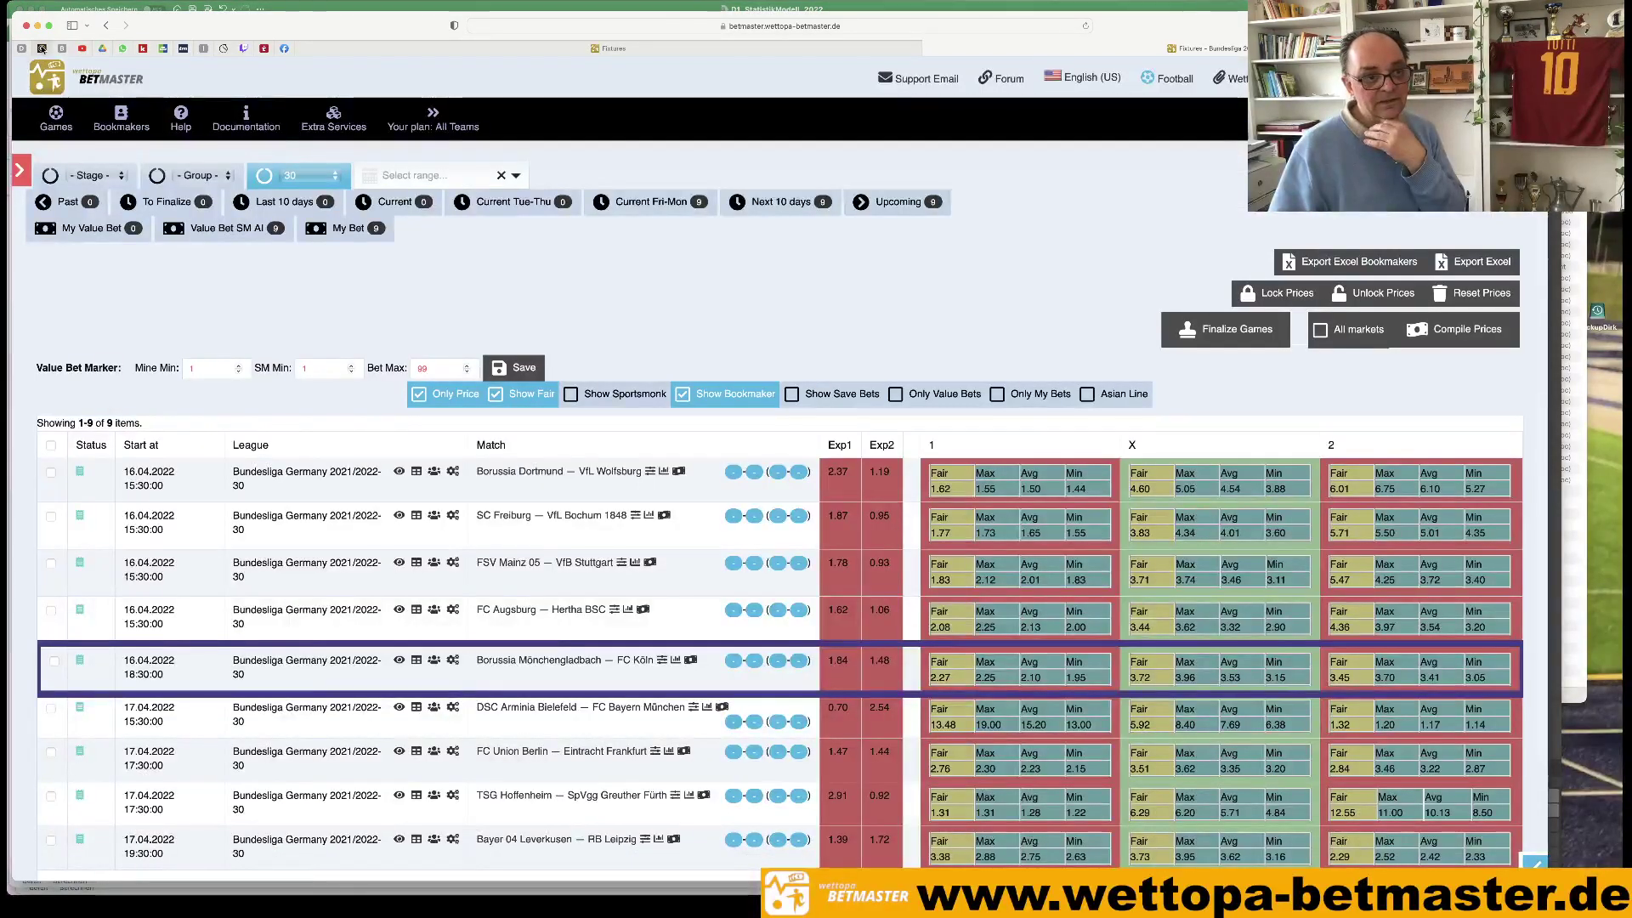
pyautogui.hotkey('ctrl', 'Tab')
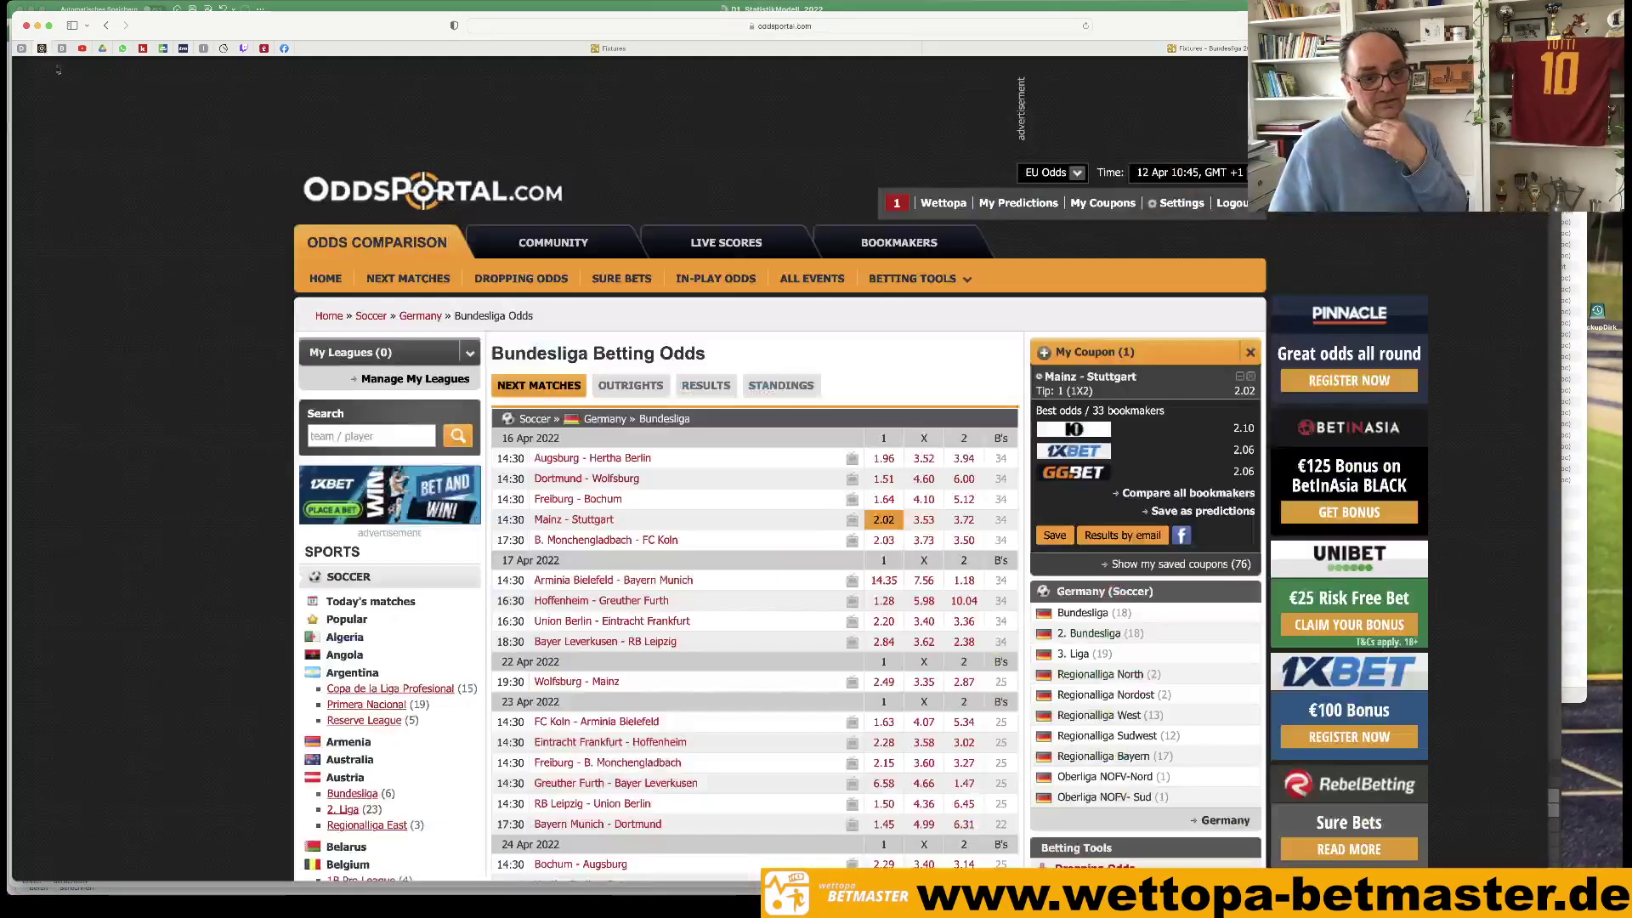
pyautogui.click(566, 540)
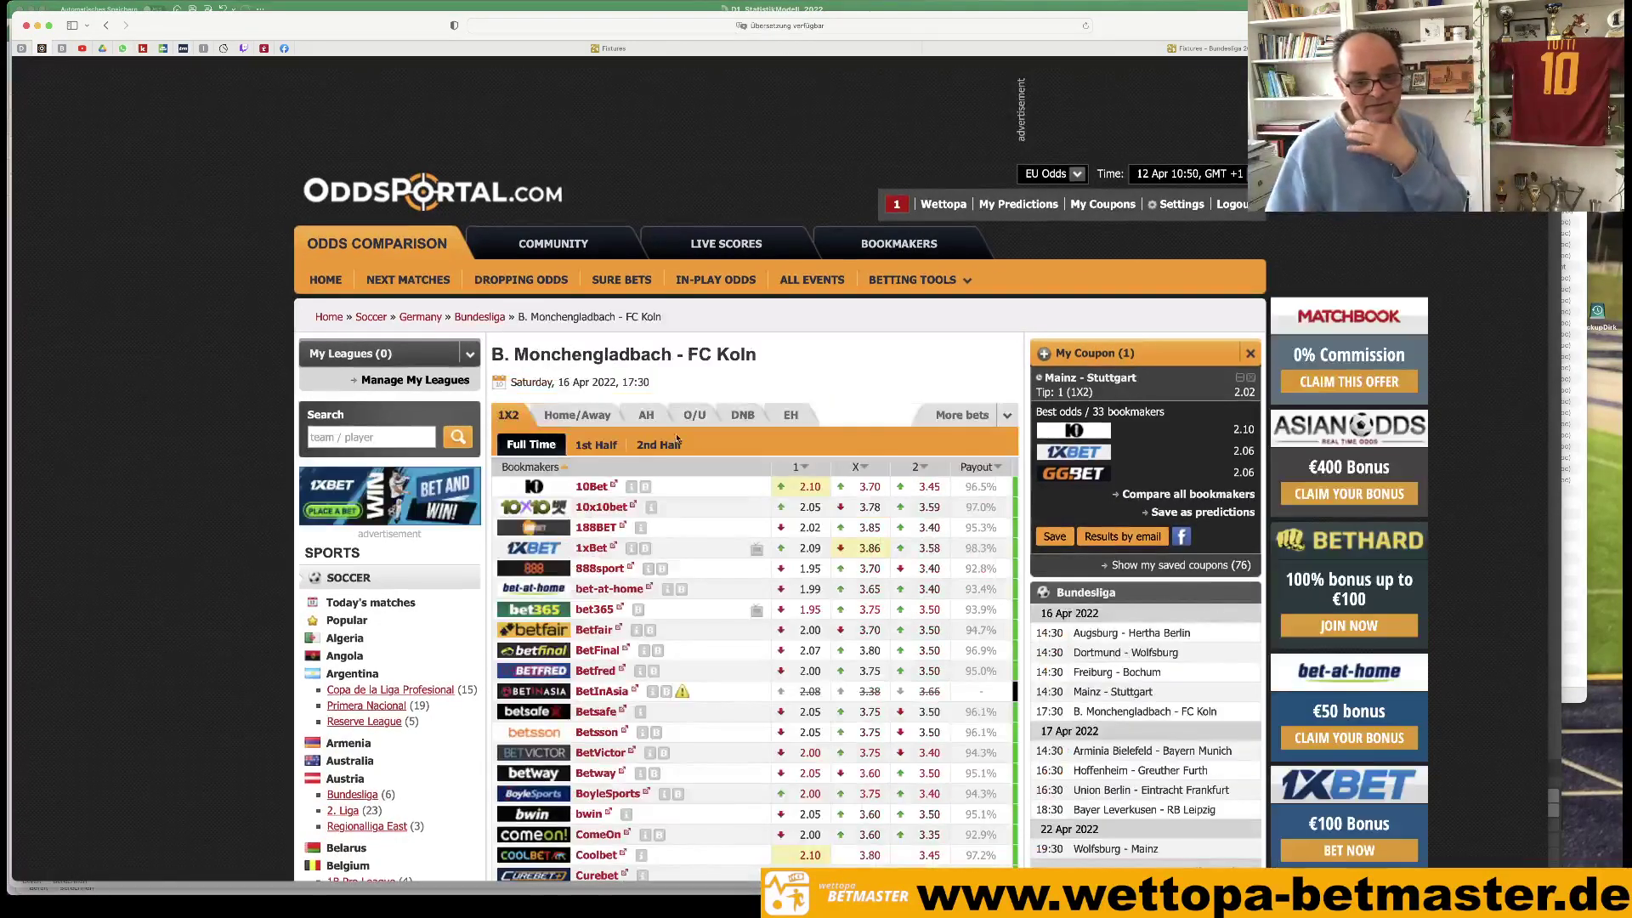
pyautogui.click(650, 416)
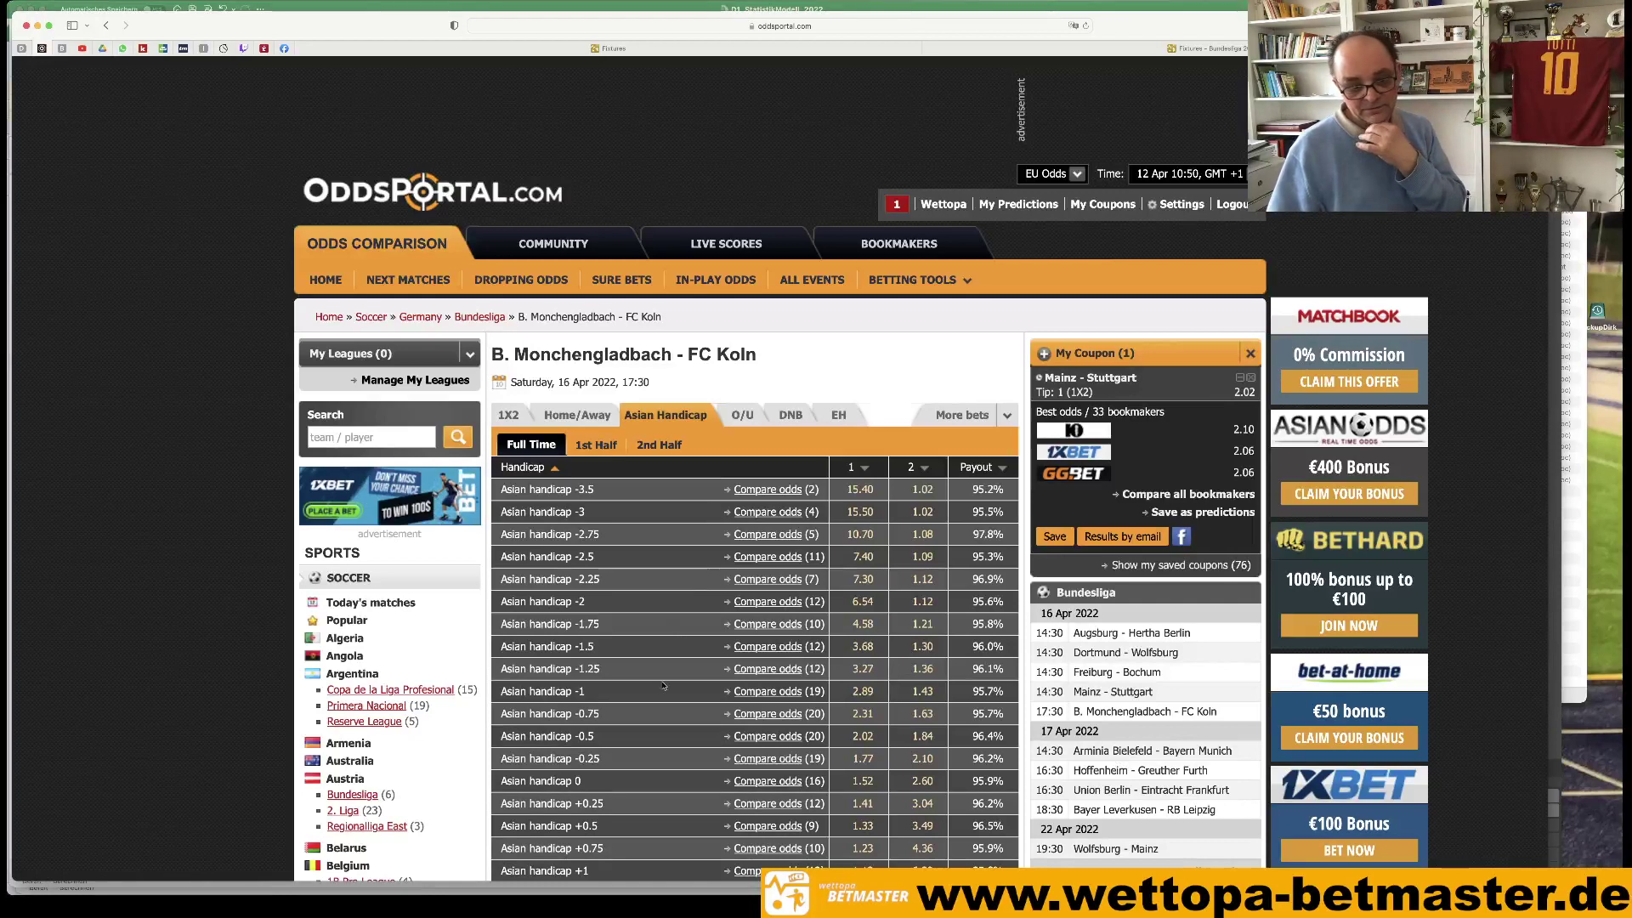
pyautogui.click(918, 737)
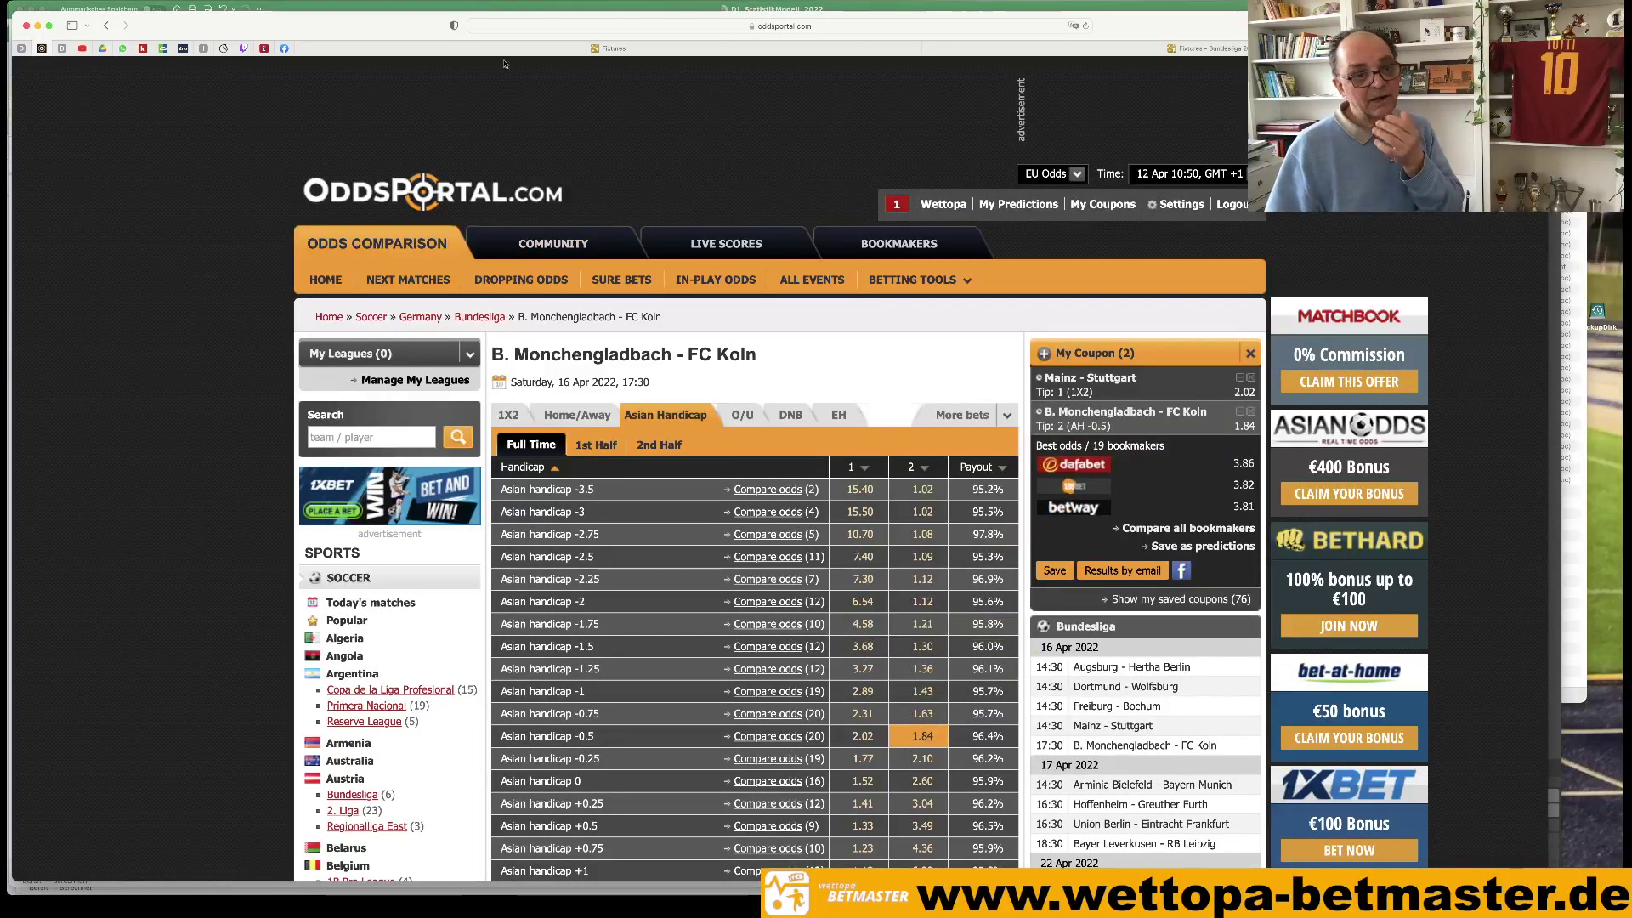
pyautogui.click(108, 26)
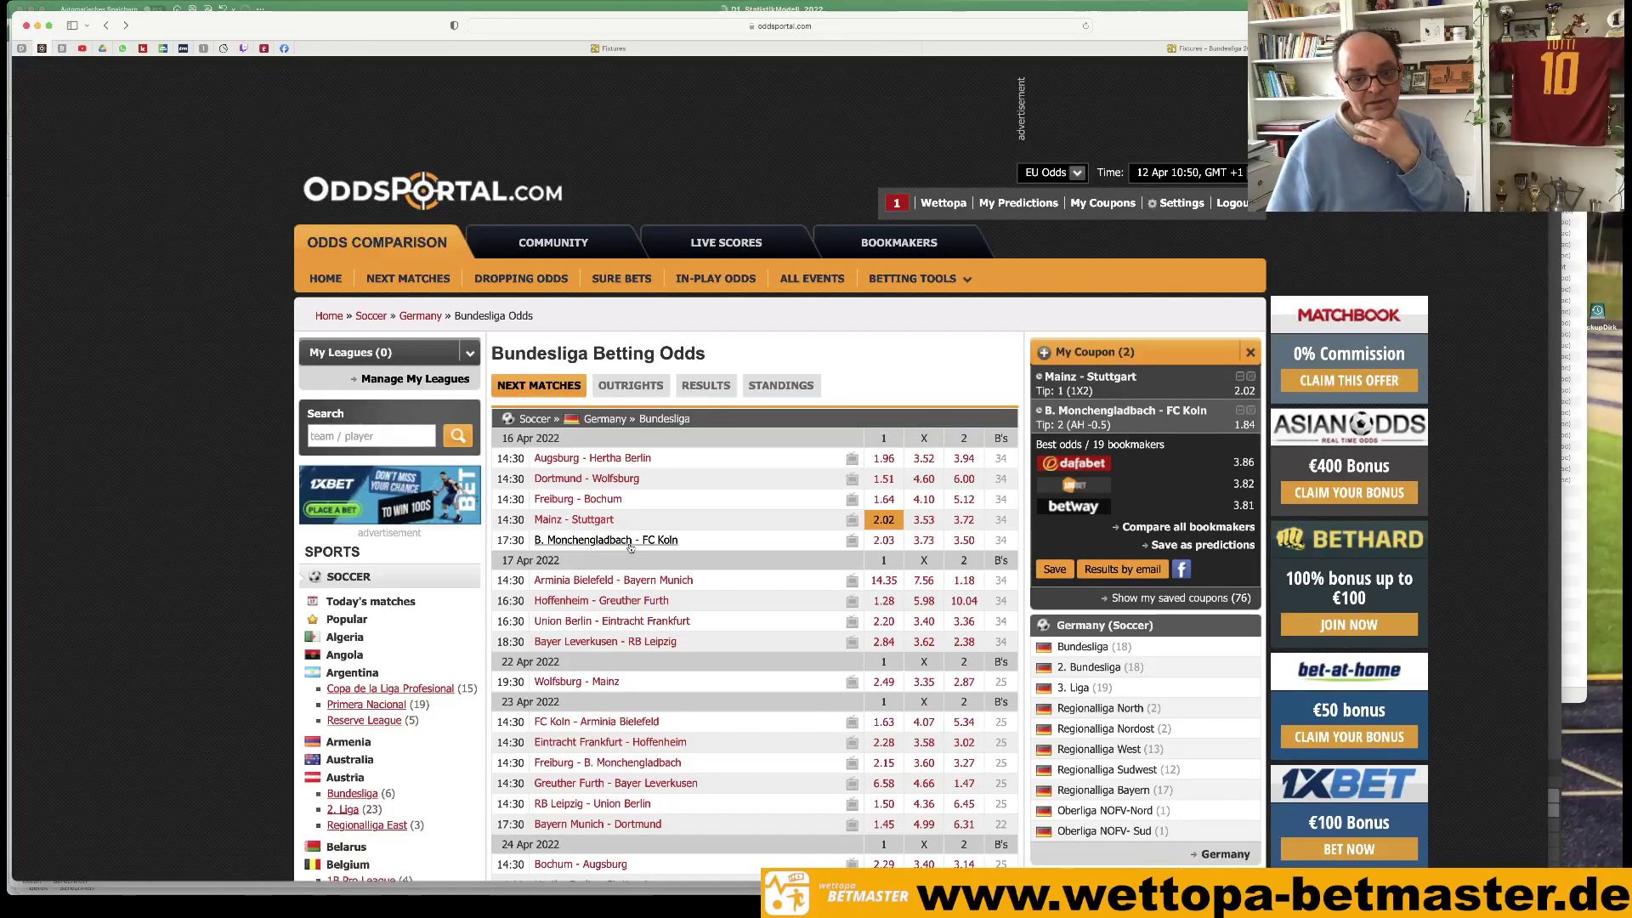
# Highlight DSC Arminia Bielefeld–FC Bayern München in Betmaster and compare its odds with the OddsPortal list.
pyautogui.hotkey('ctrl', 'Tab')
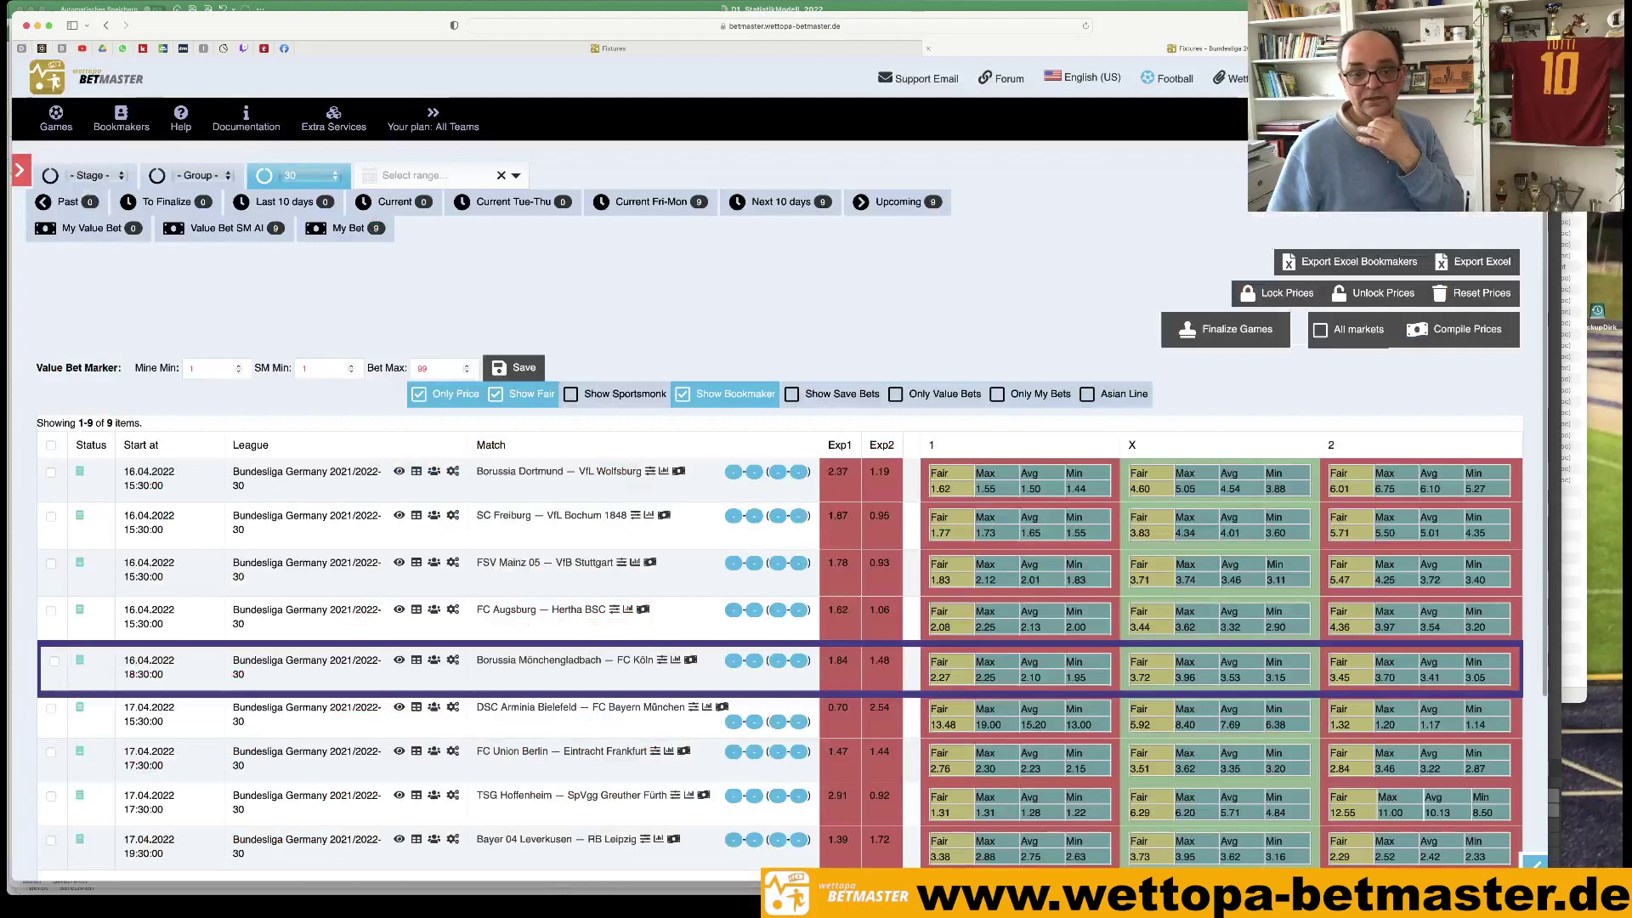
pyautogui.click(341, 730)
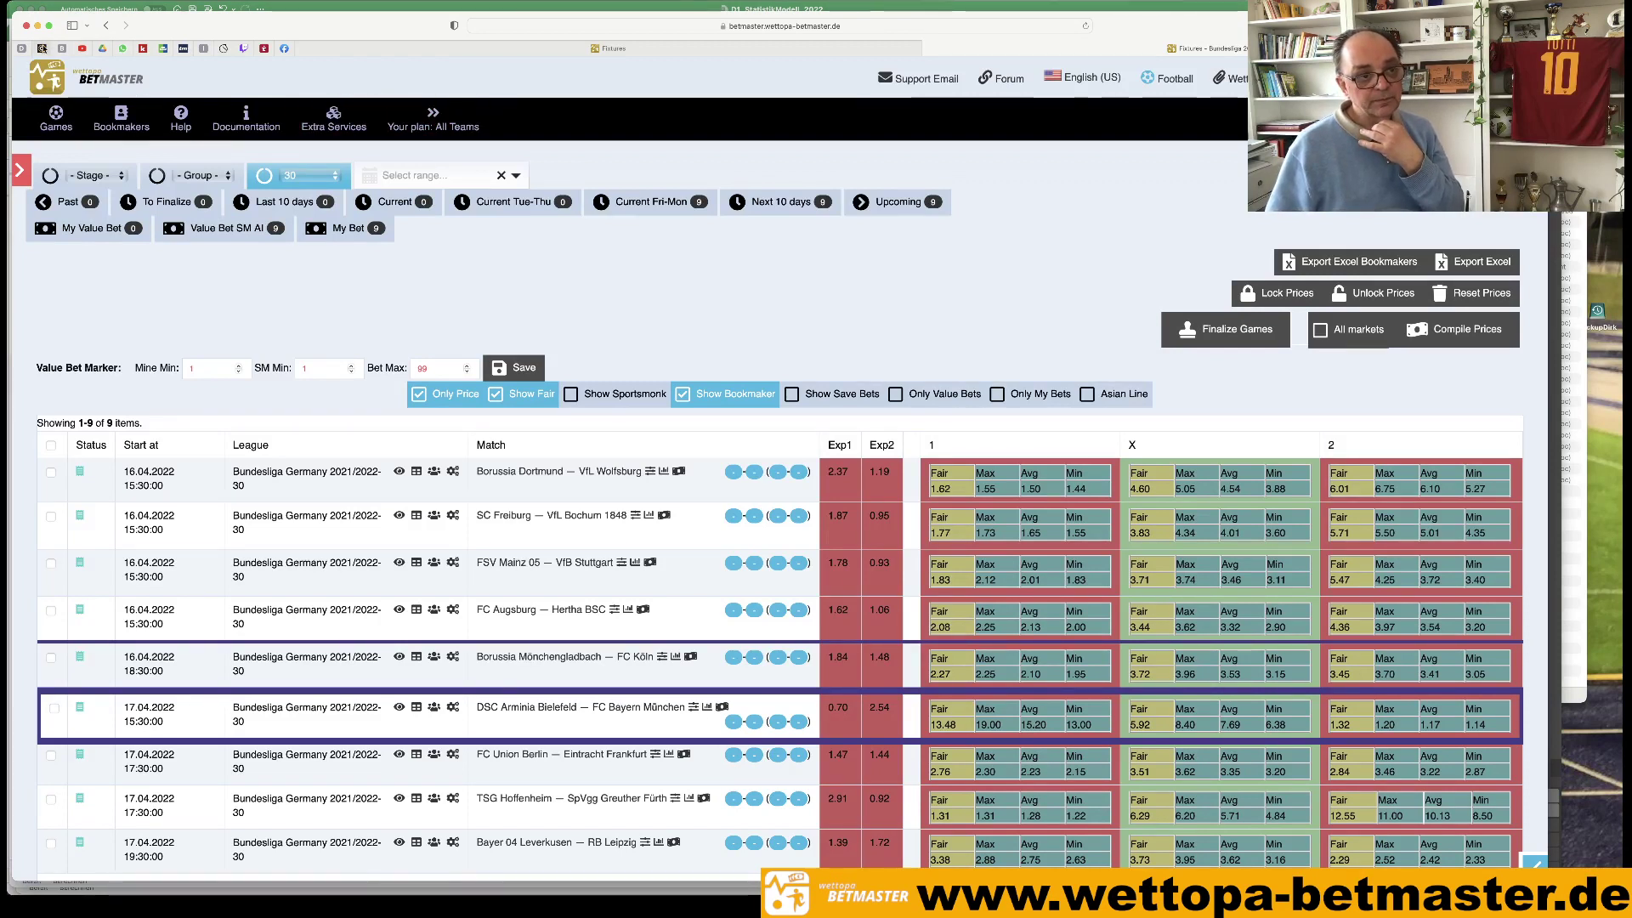
pyautogui.hotkey('ctrl', 'Tab')
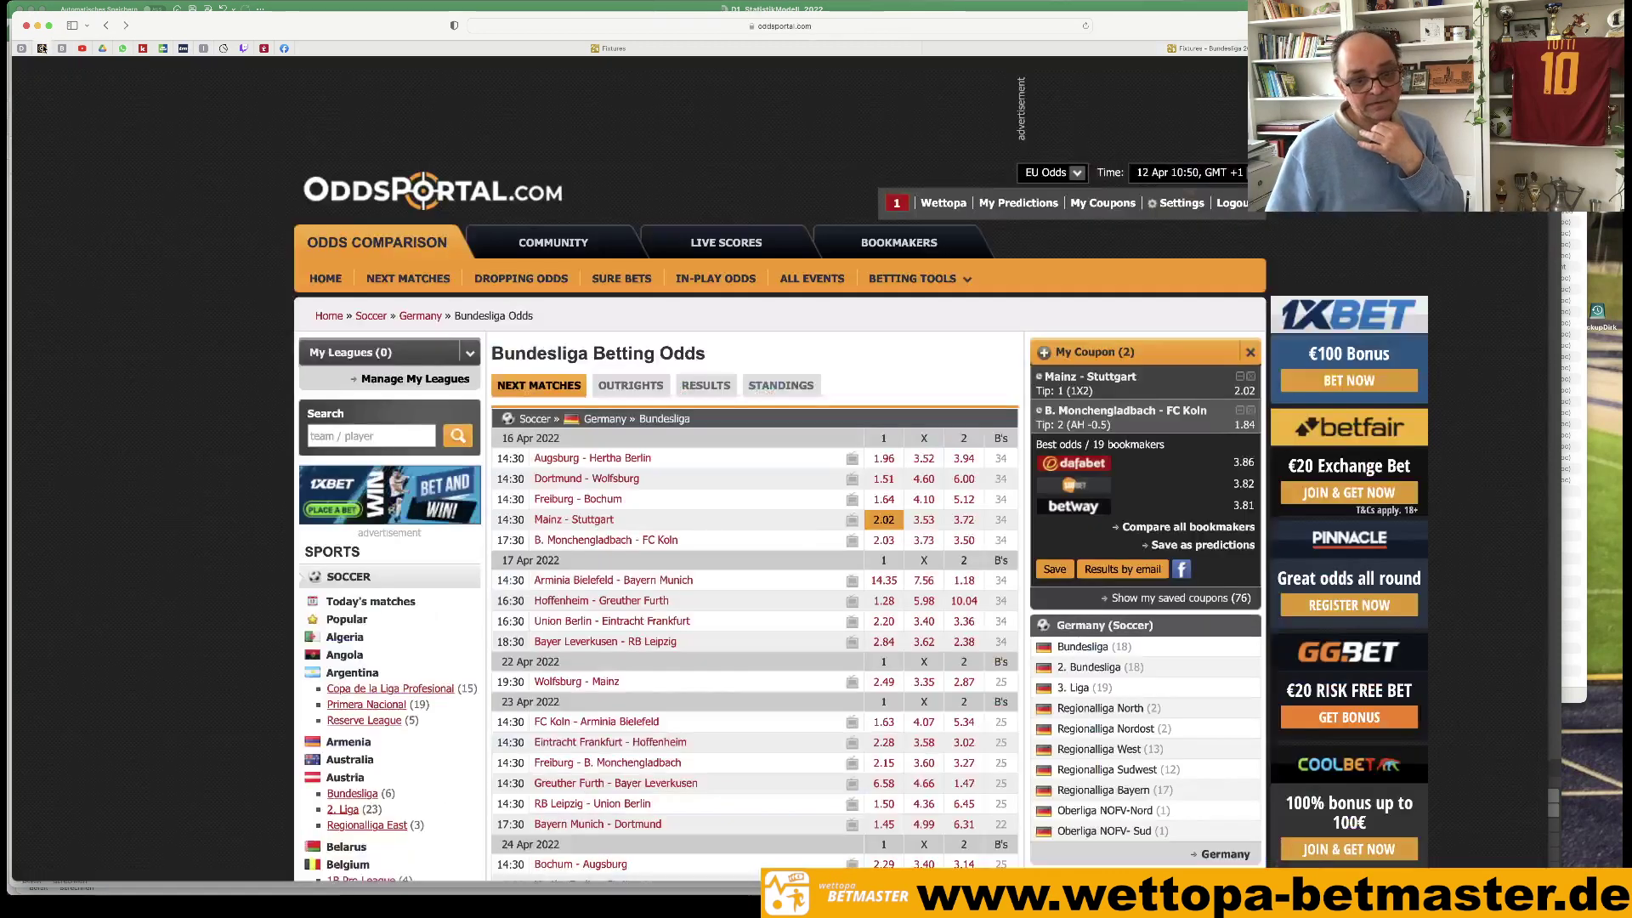
# Add Arminia Bielefeld at Asian handicap +0.5 against Bayern Munich to the OddsPortal coupon, and return to the Bundesliga match list.
pyautogui.click(612, 580)
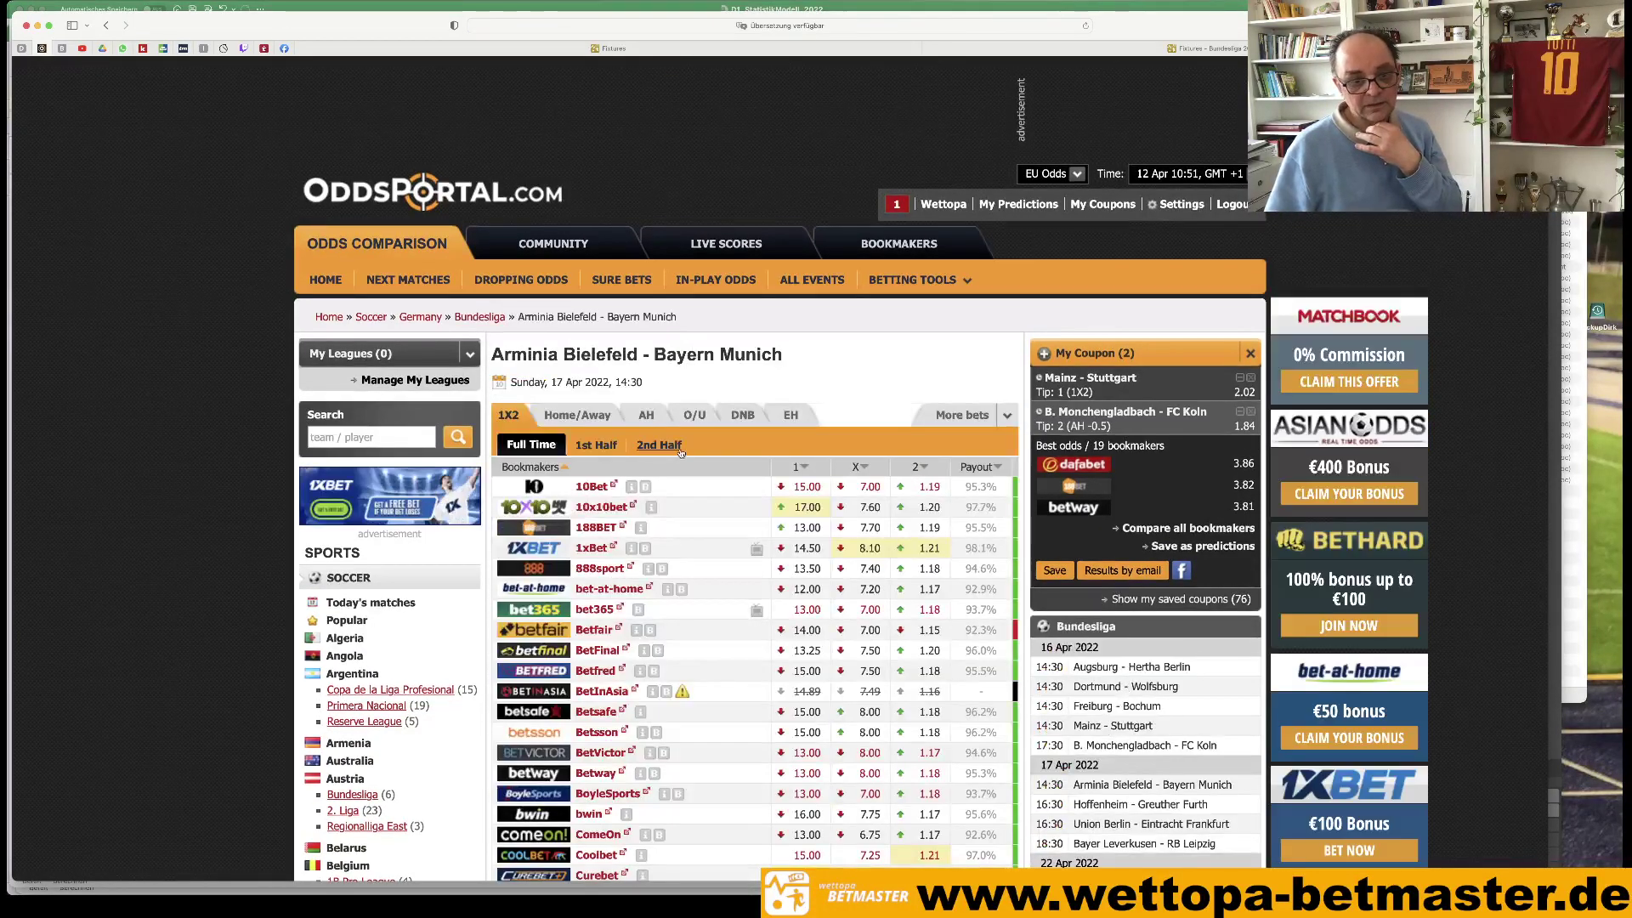
pyautogui.click(648, 415)
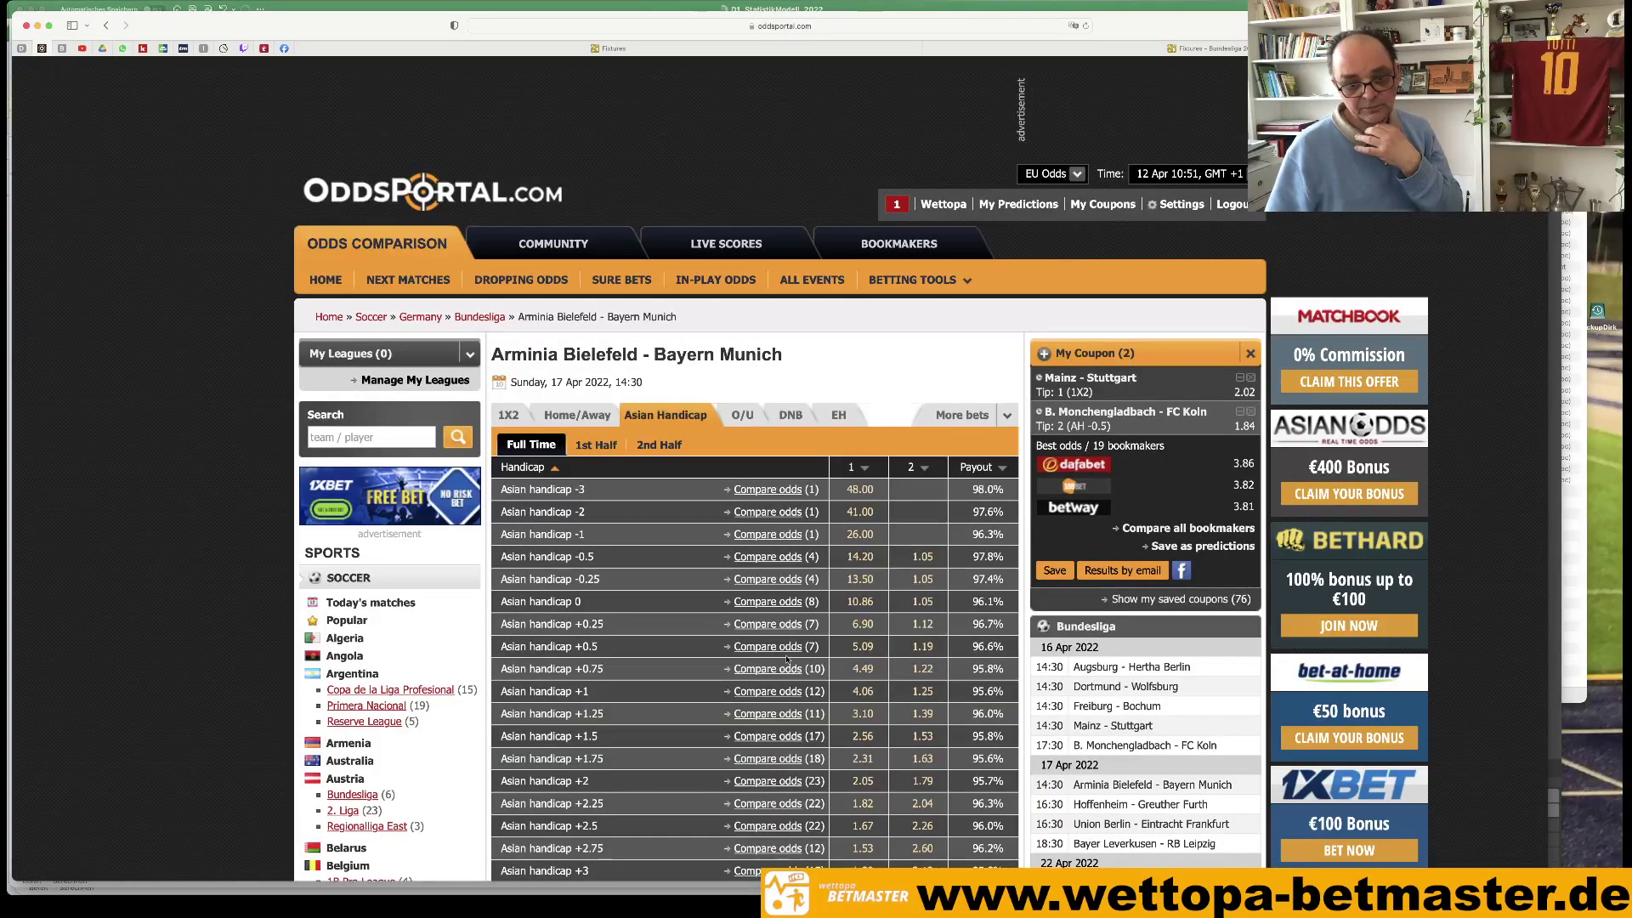
pyautogui.click(860, 648)
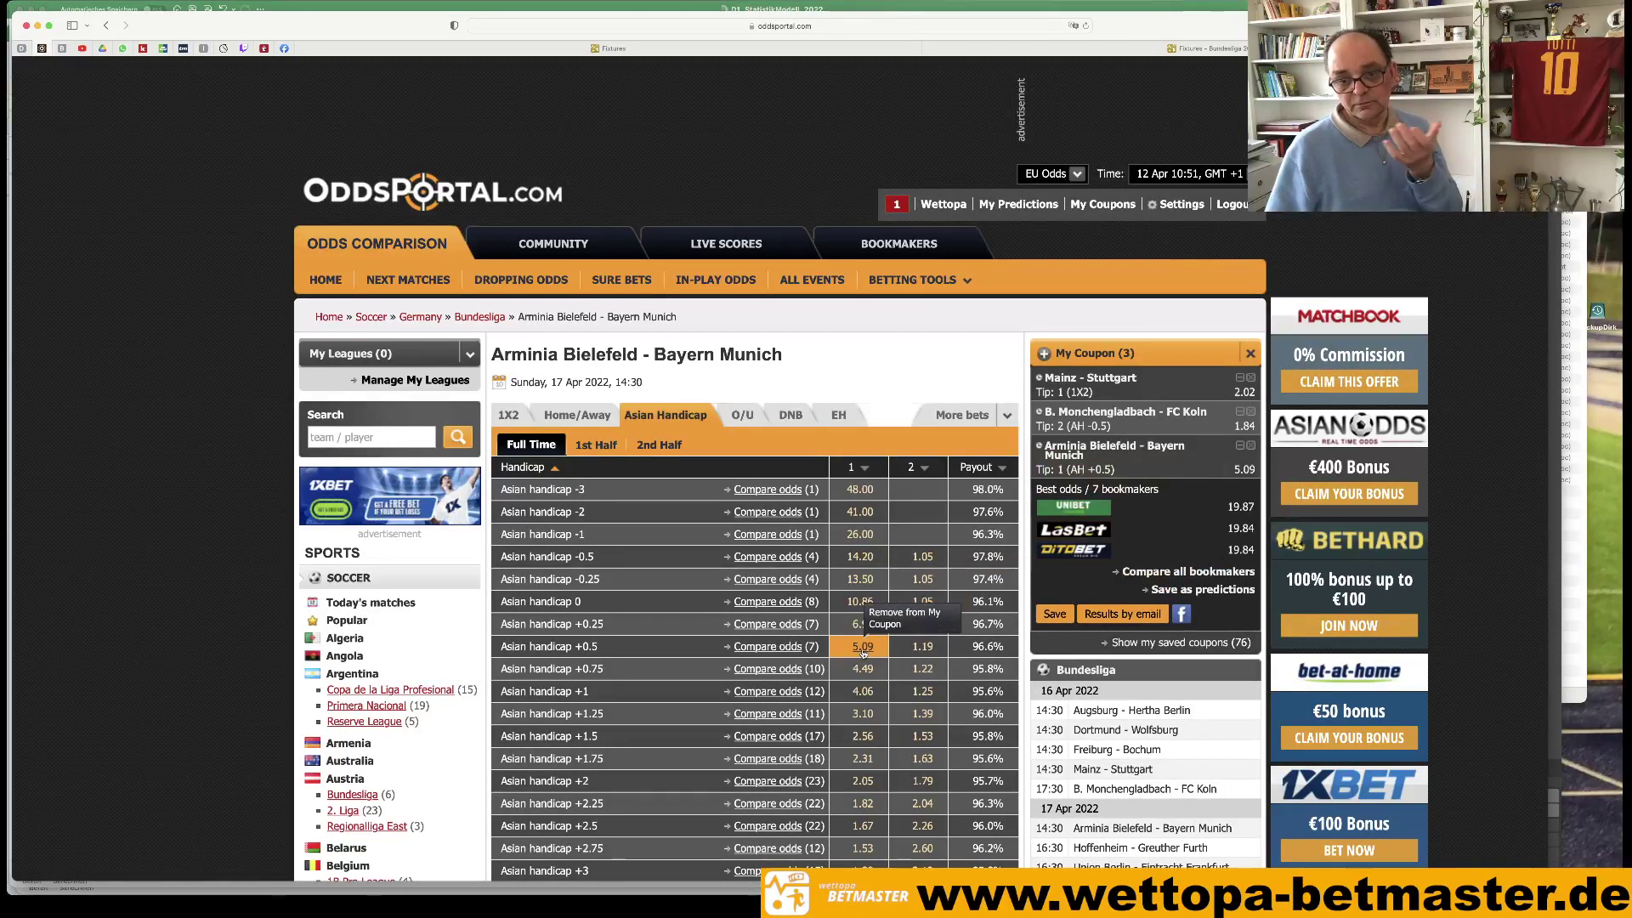
pyautogui.scroll(-1, 860, 703)
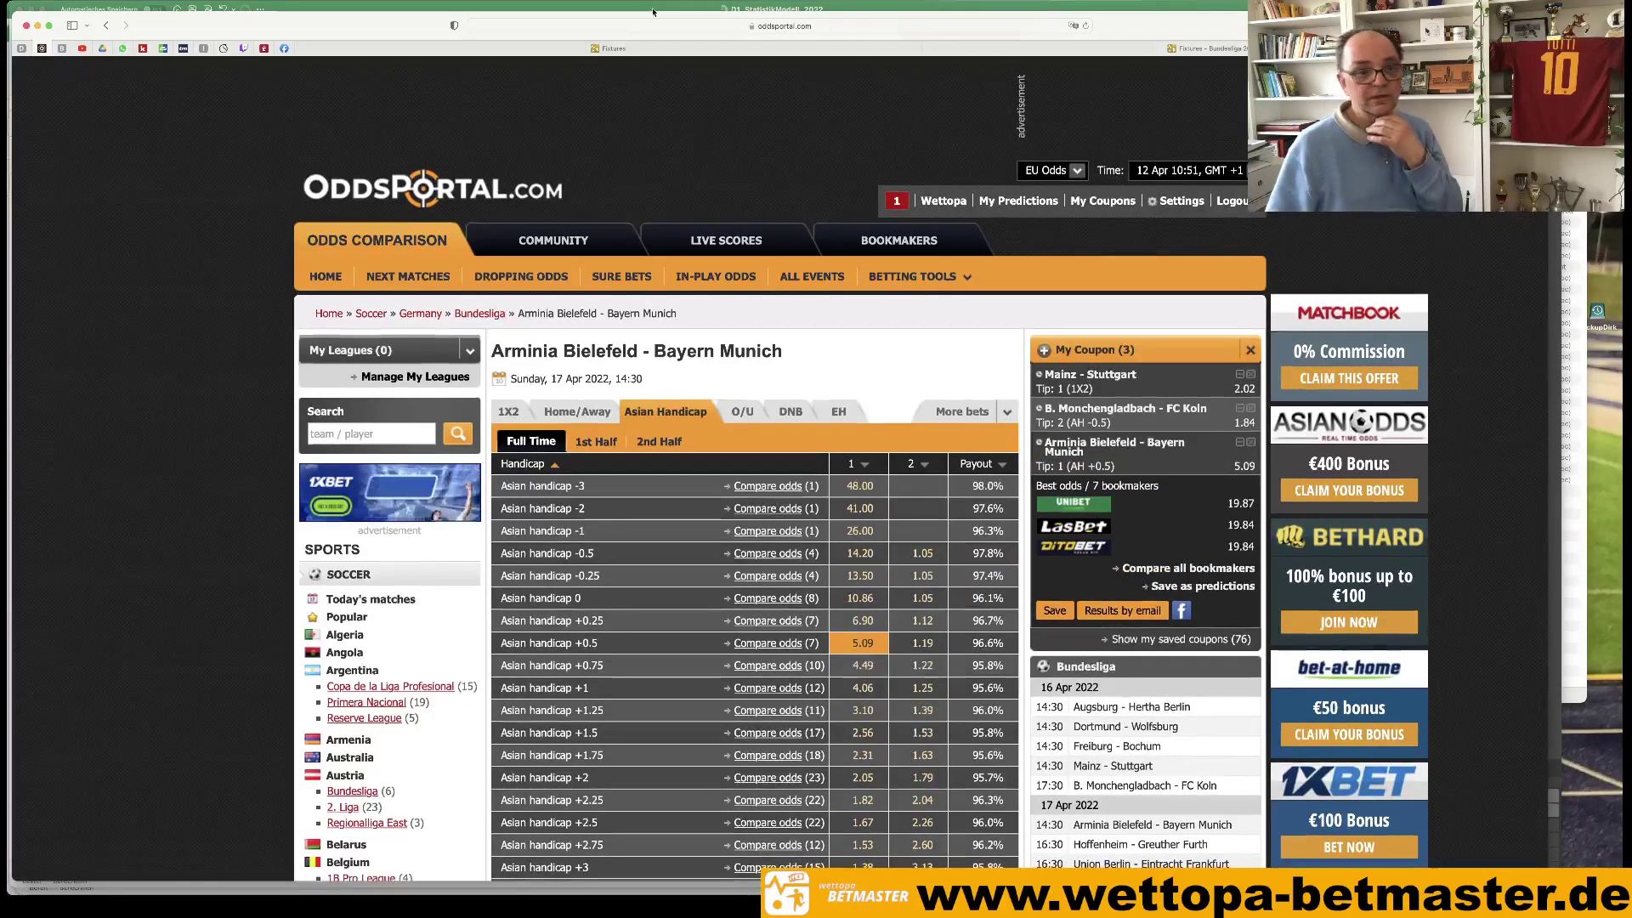
pyautogui.click(103, 26)
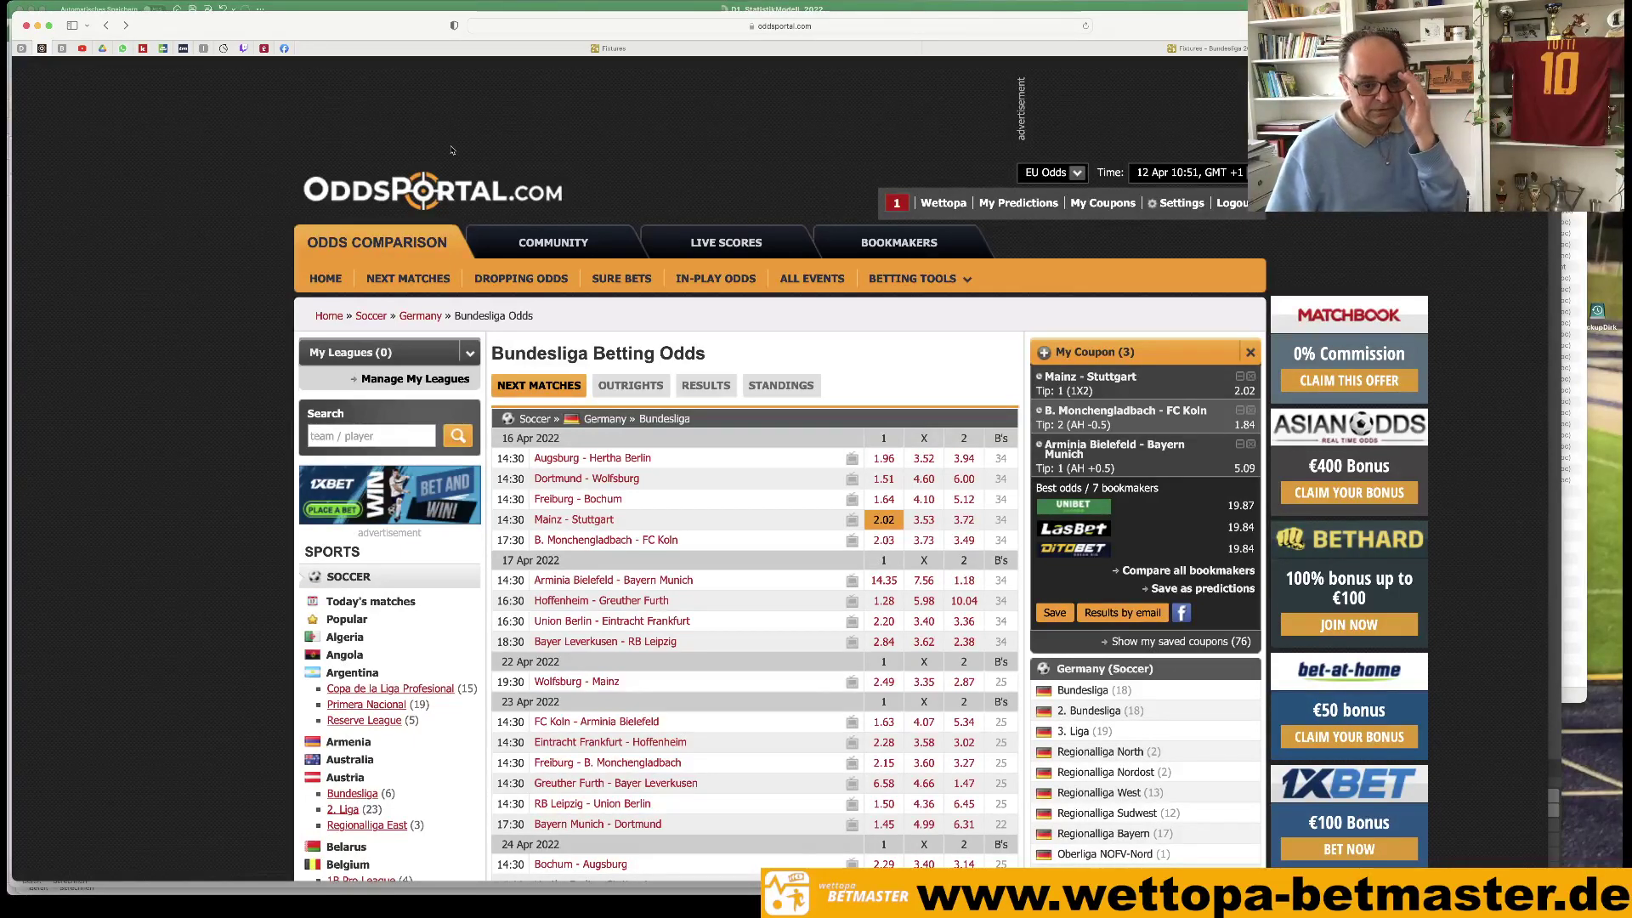
# Switch to Excel and compare DSC Arminia Bielefeld–FC Bayern München's goal expectancy with the Betmaster prediction.
pyautogui.moveTo(595, 891)
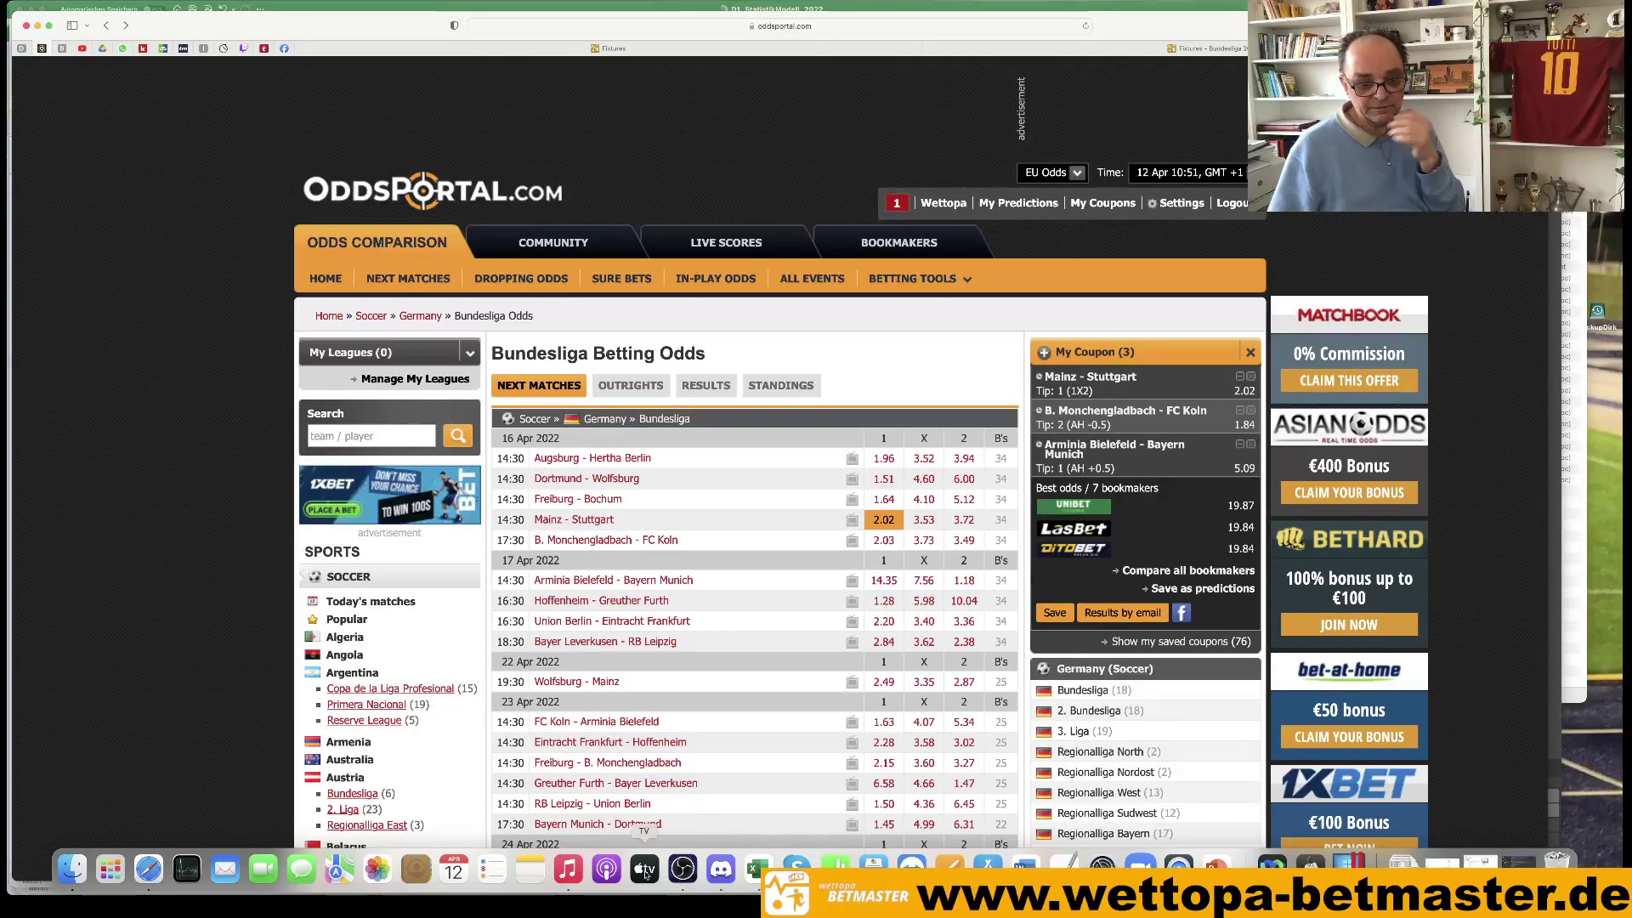
pyautogui.click(755, 869)
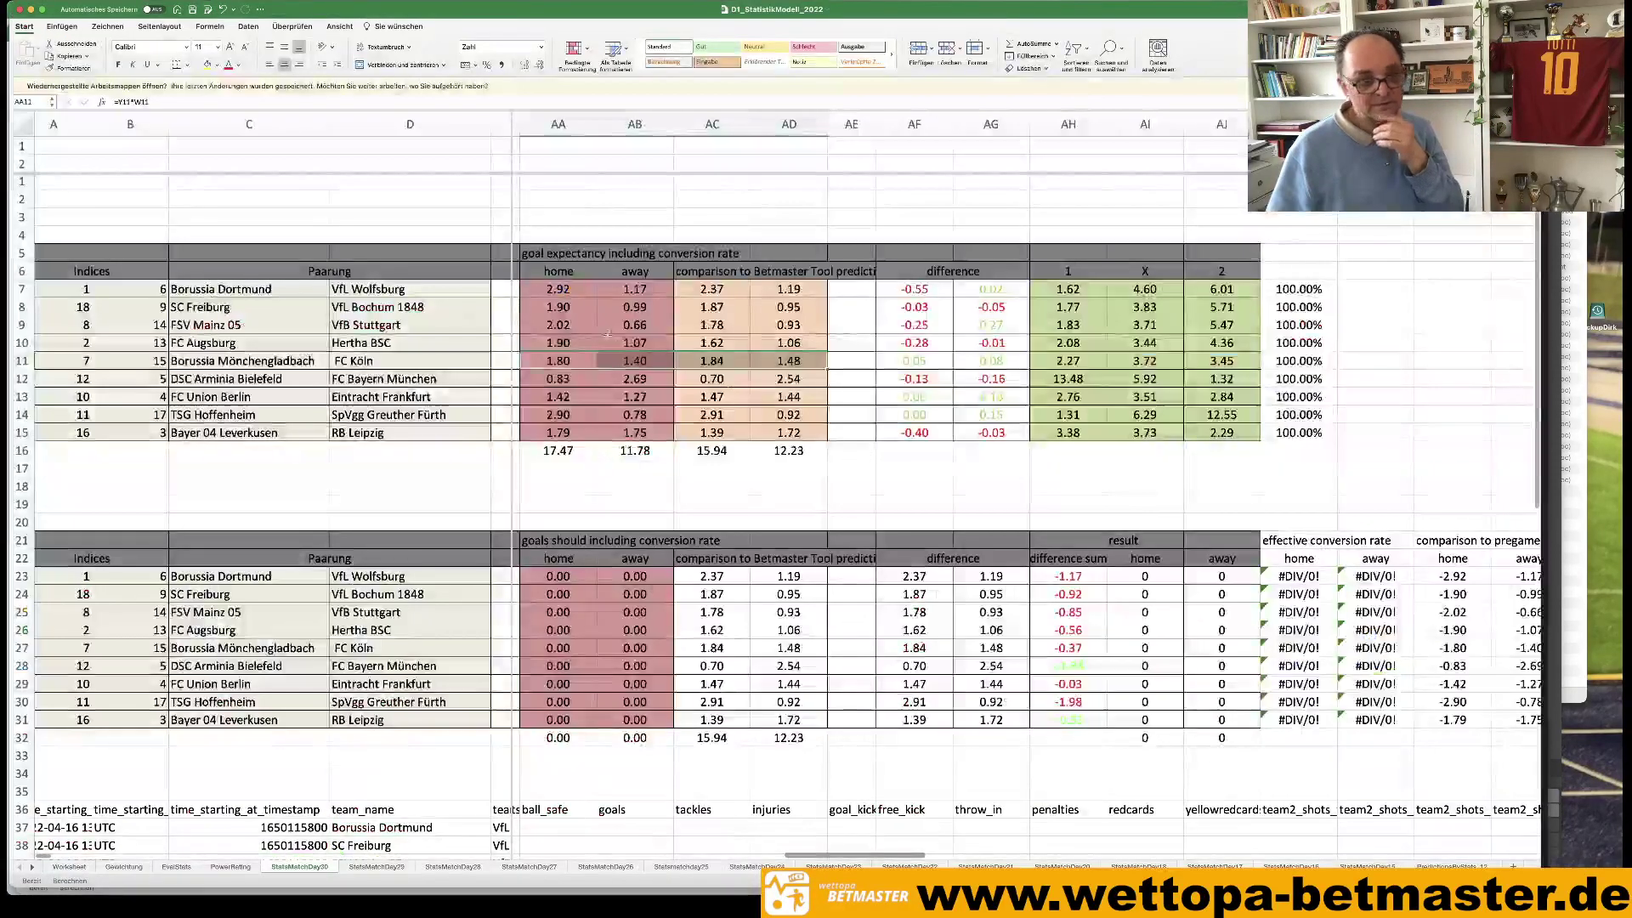
pyautogui.moveTo(560, 381); pyautogui.dragTo(784, 379)
pyautogui.scroll(1, 557, 385)
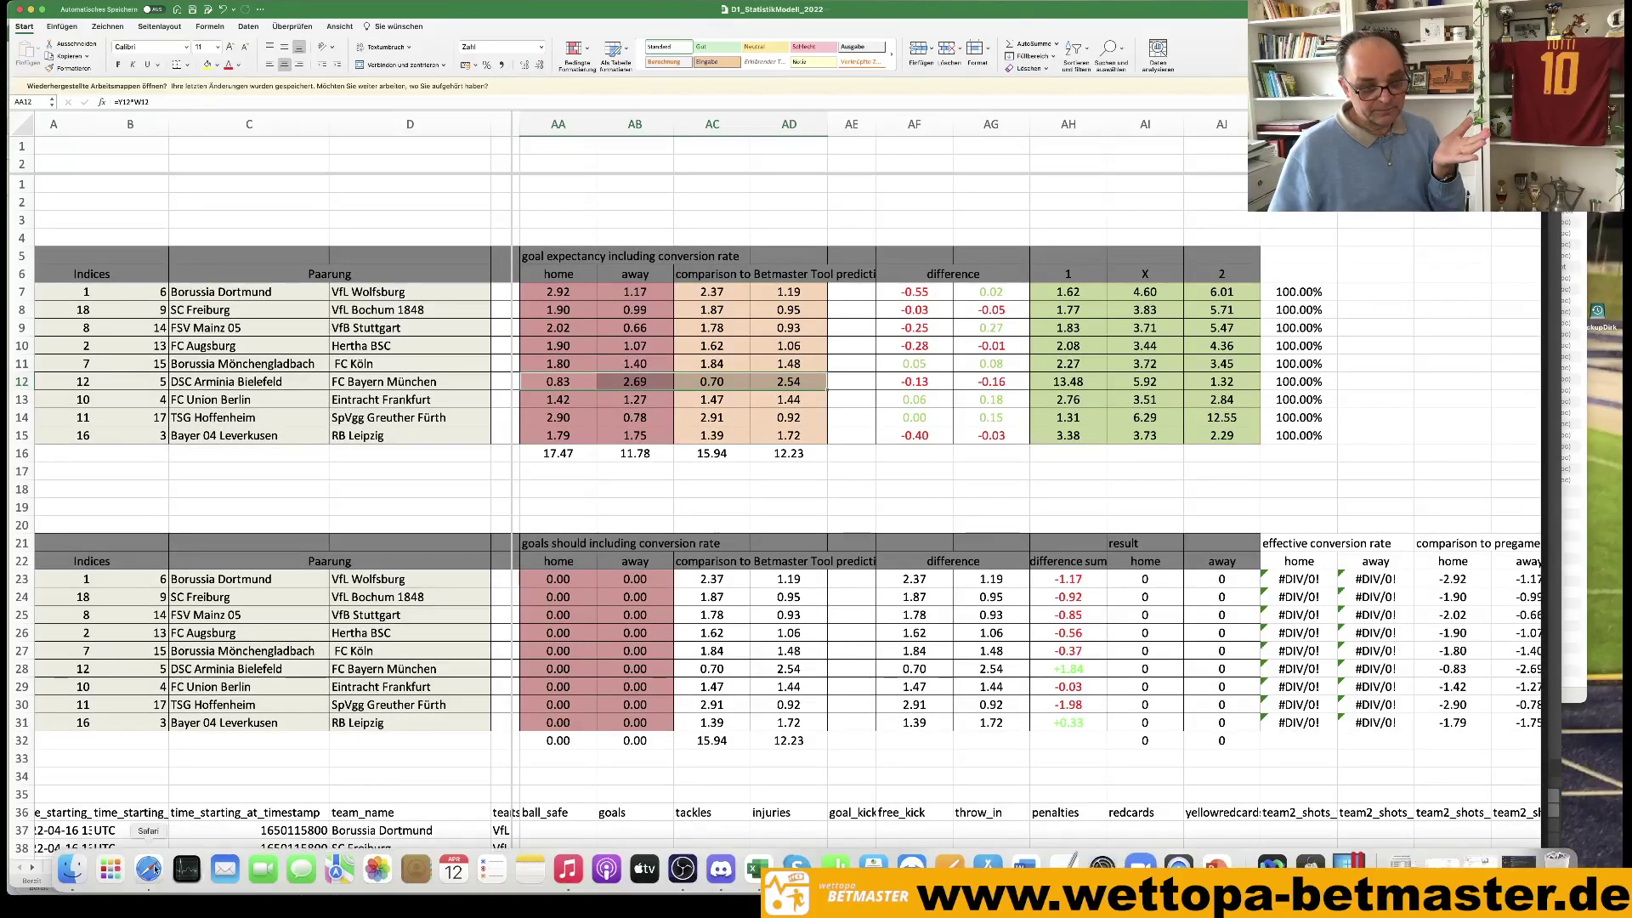
# Return to Betmaster in Safari and highlight TSG Hoffenheim–SpVgg Greuther Fürth to examine its fair and bookmaker odds.
pyautogui.press('super+Tab')
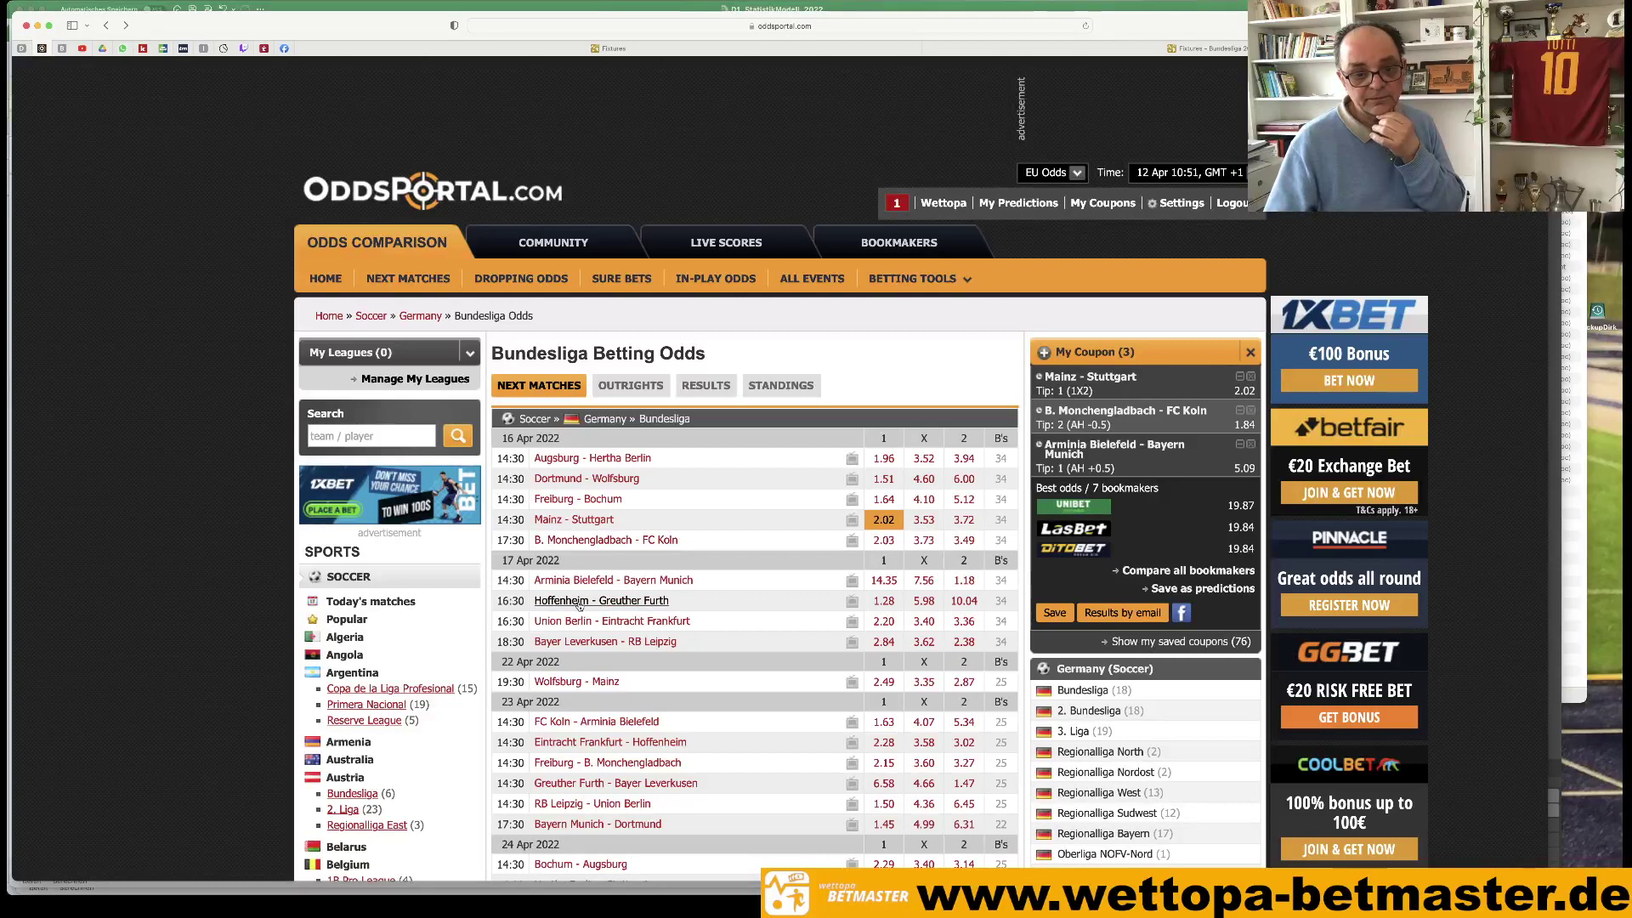
pyautogui.click(1210, 48)
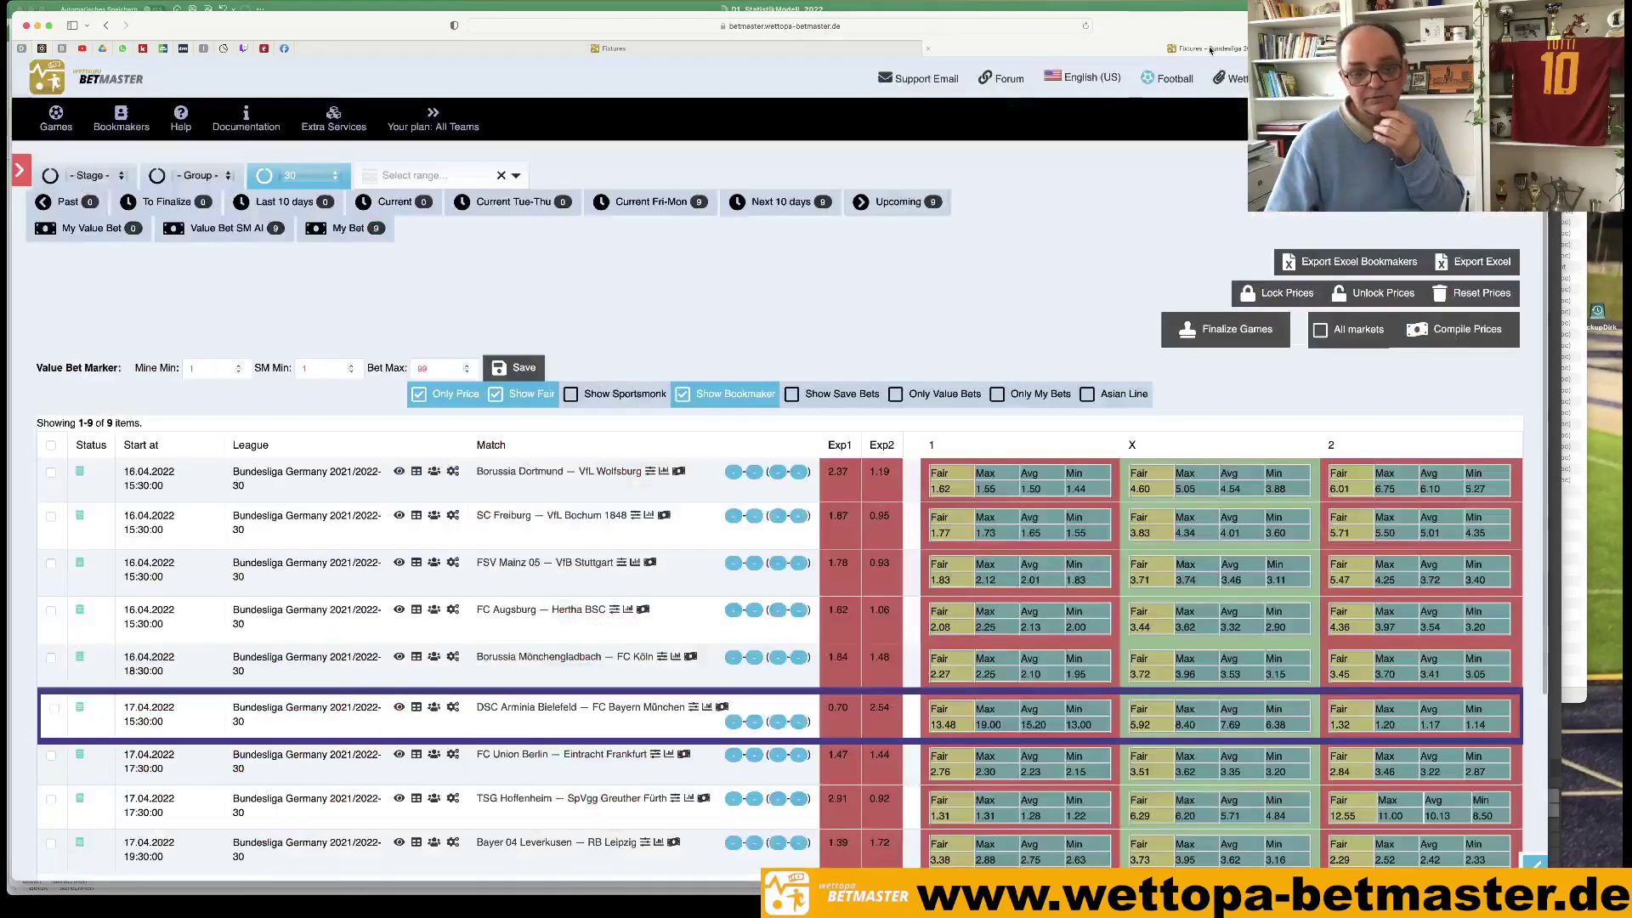
pyautogui.click(525, 812)
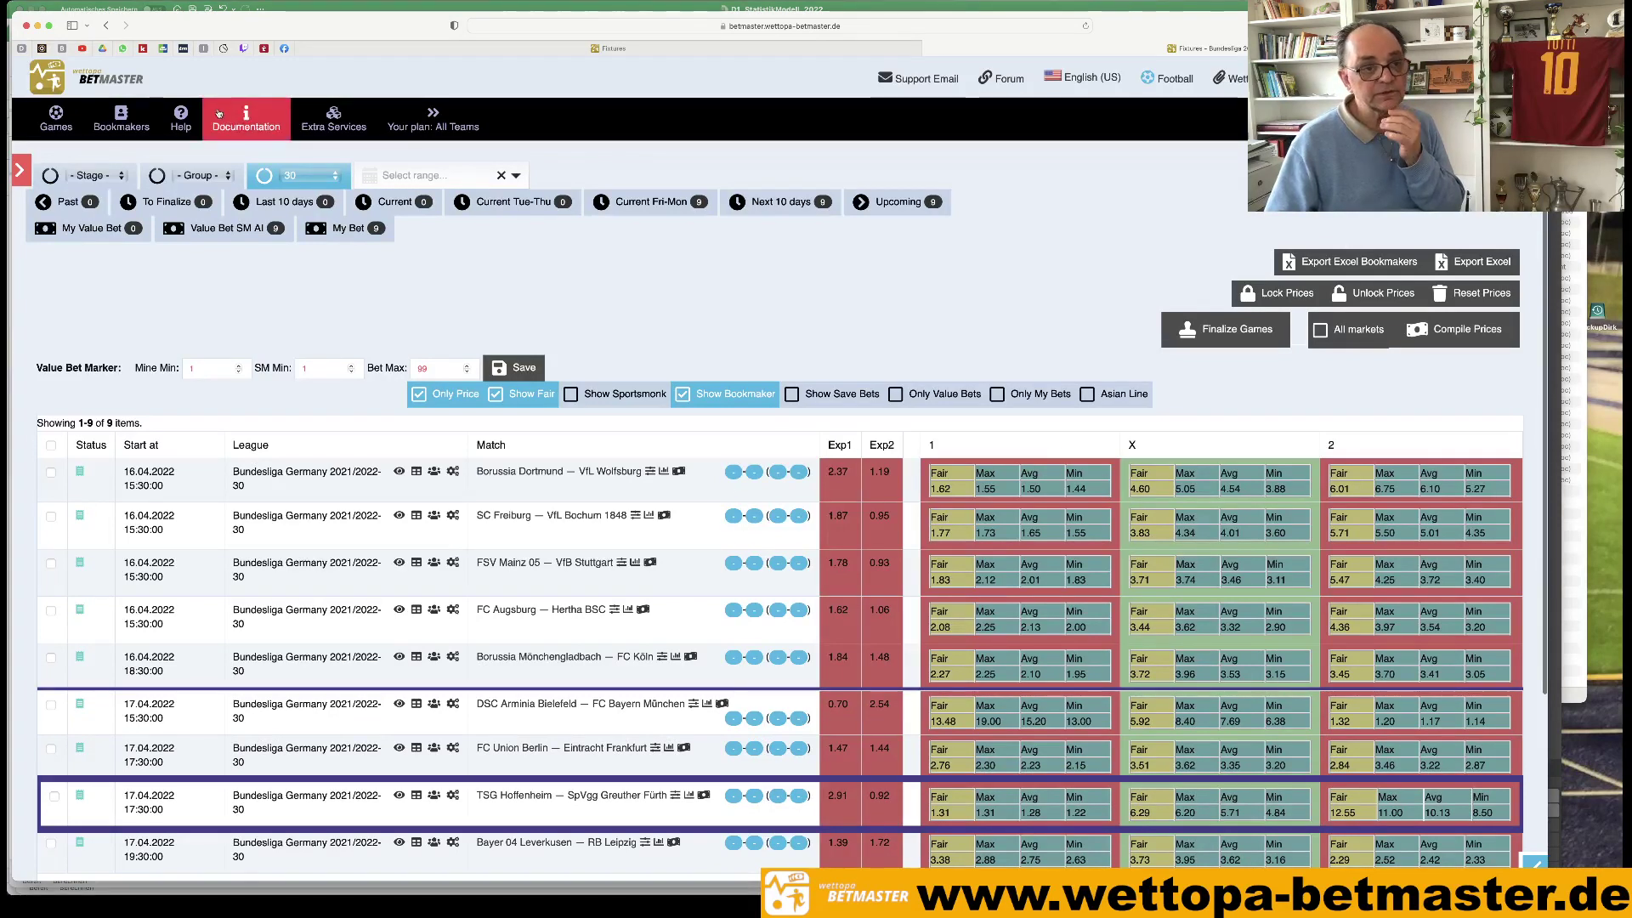
# Check Hoffenheim–Greuther Fürth's bookmaker odds in the OddsPortal match list and return to Betmaster.
pyautogui.click(42, 49)
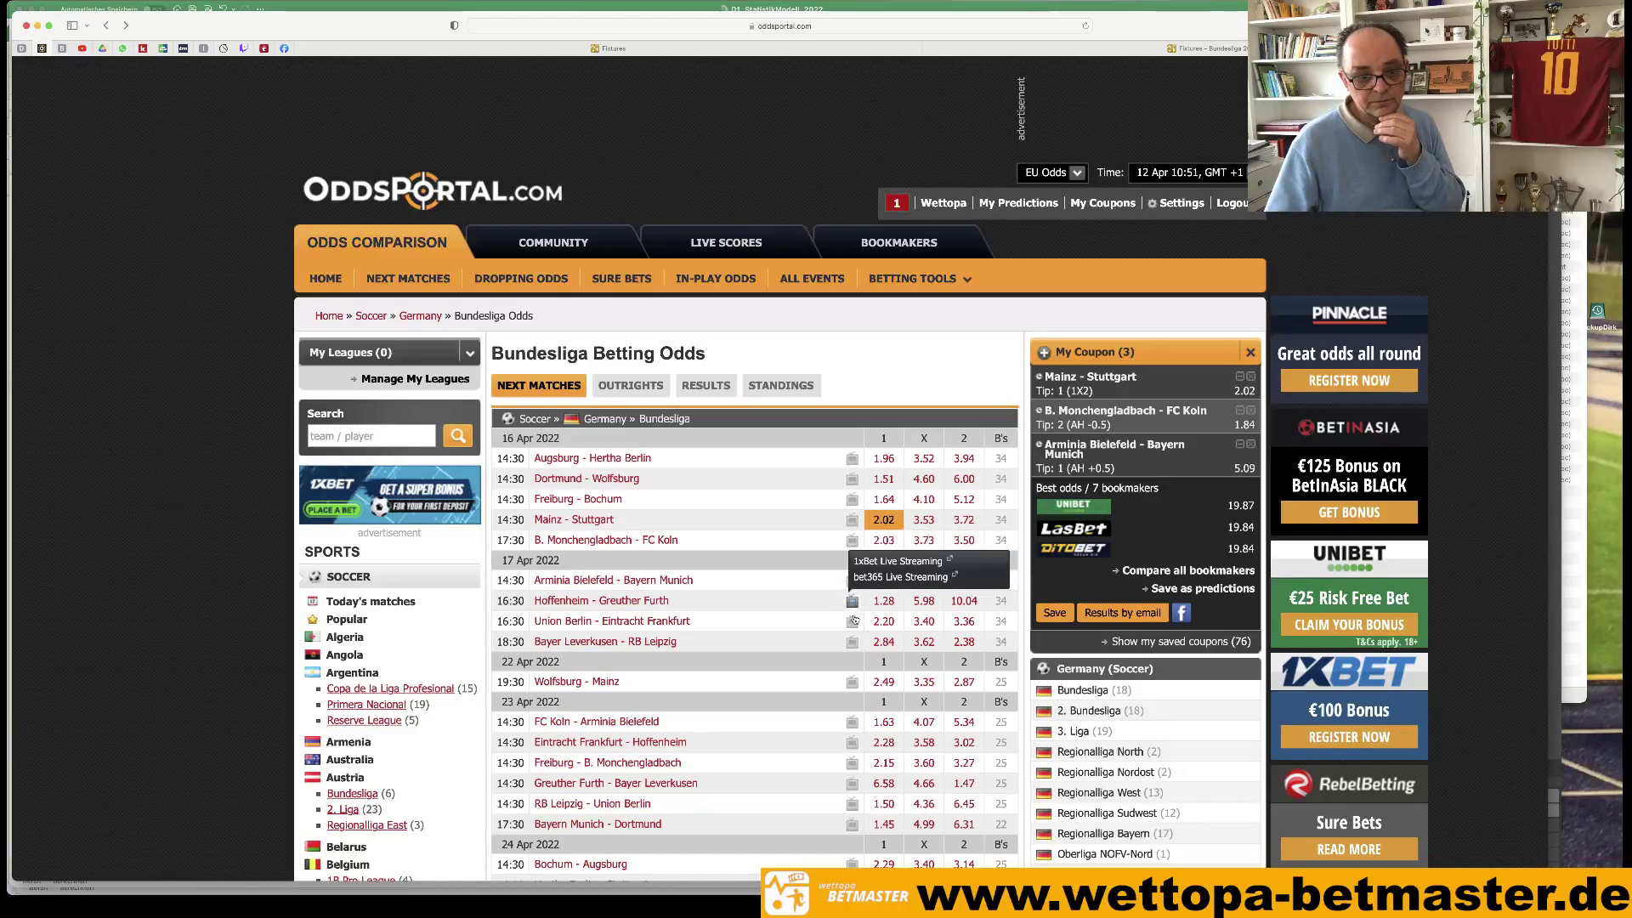
pyautogui.press('super+bracketleft')
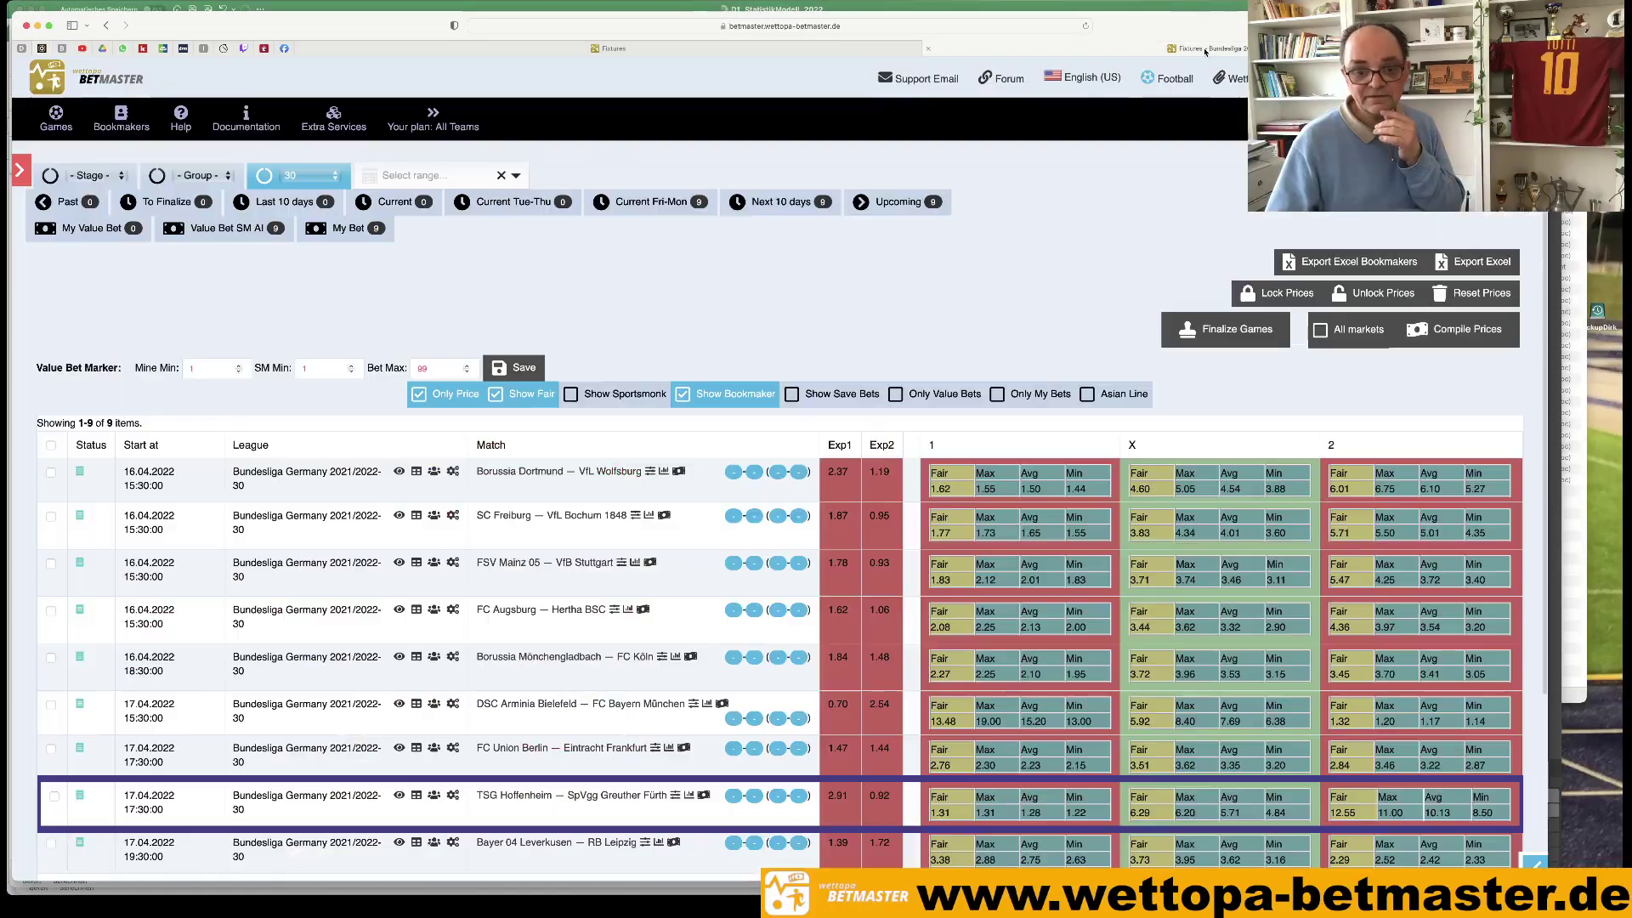
# Highlight FC Union Berlin–Eintracht Frankfurt in Betmaster, and compare its goal expectancy with the Betmaster prediction in Excel.
pyautogui.click(1146, 768)
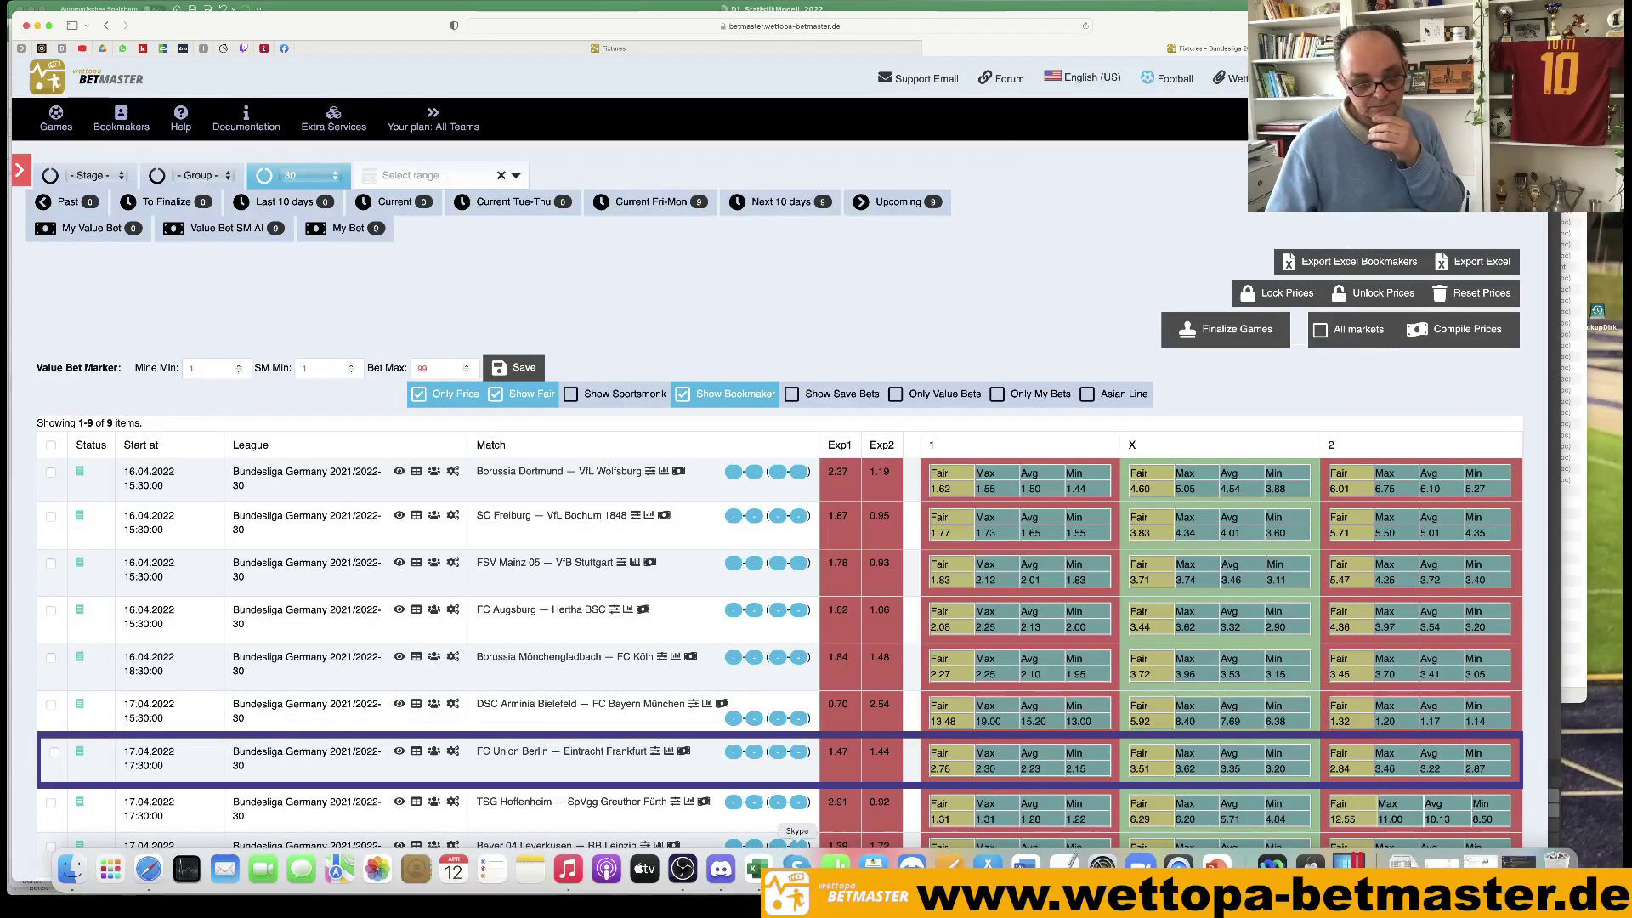
pyautogui.click(754, 869)
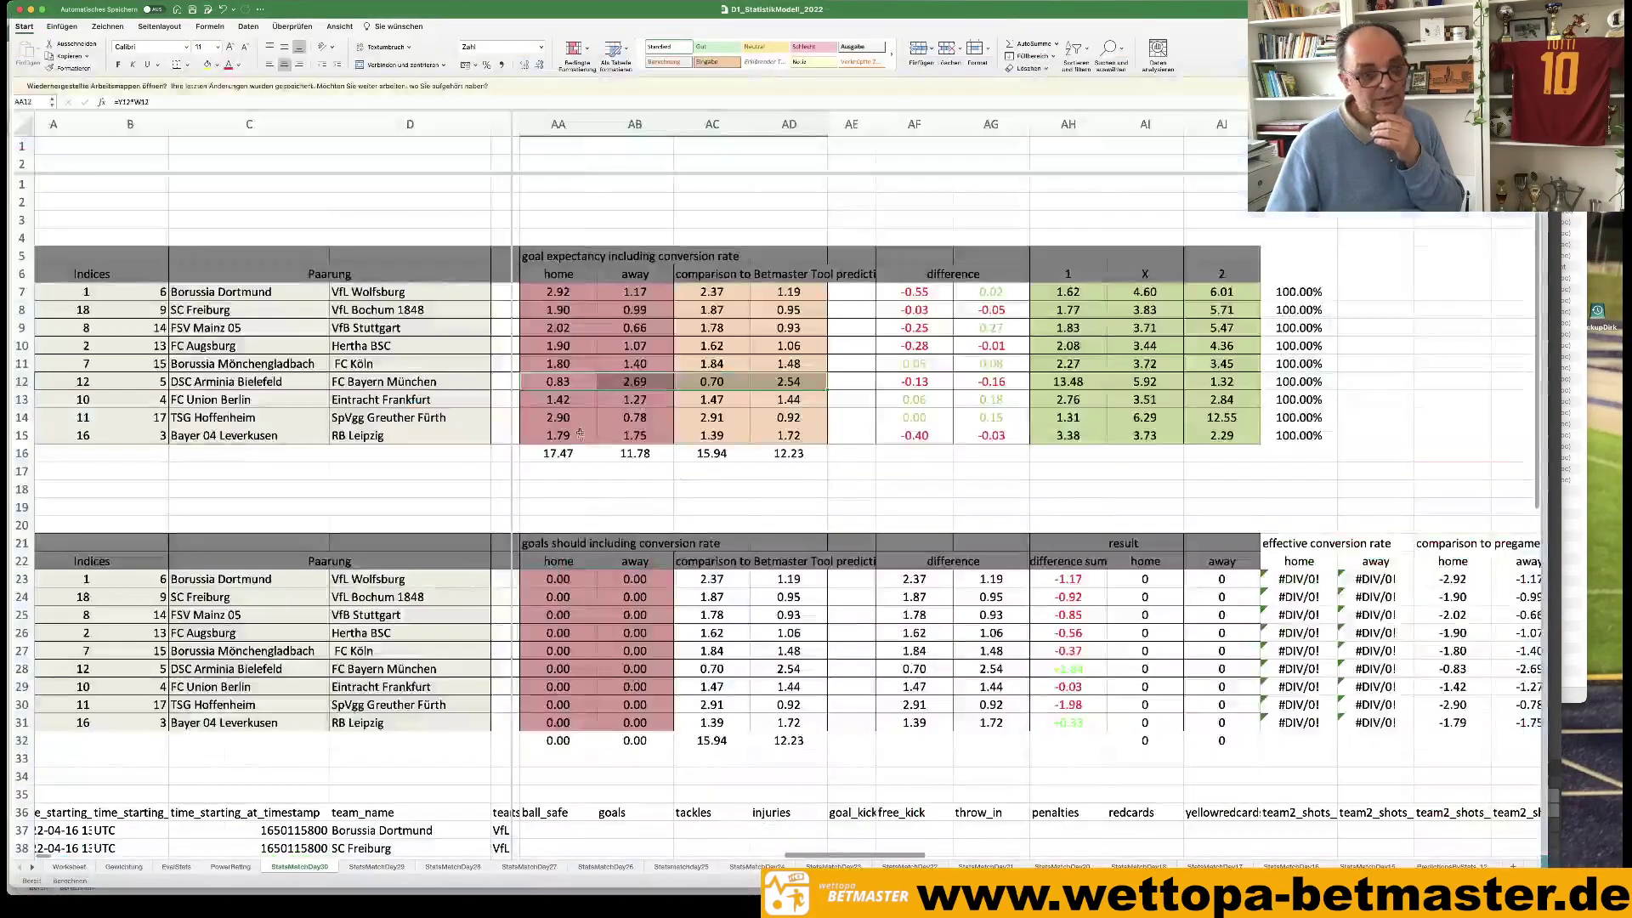
pyautogui.moveTo(540, 397); pyautogui.dragTo(829, 407)
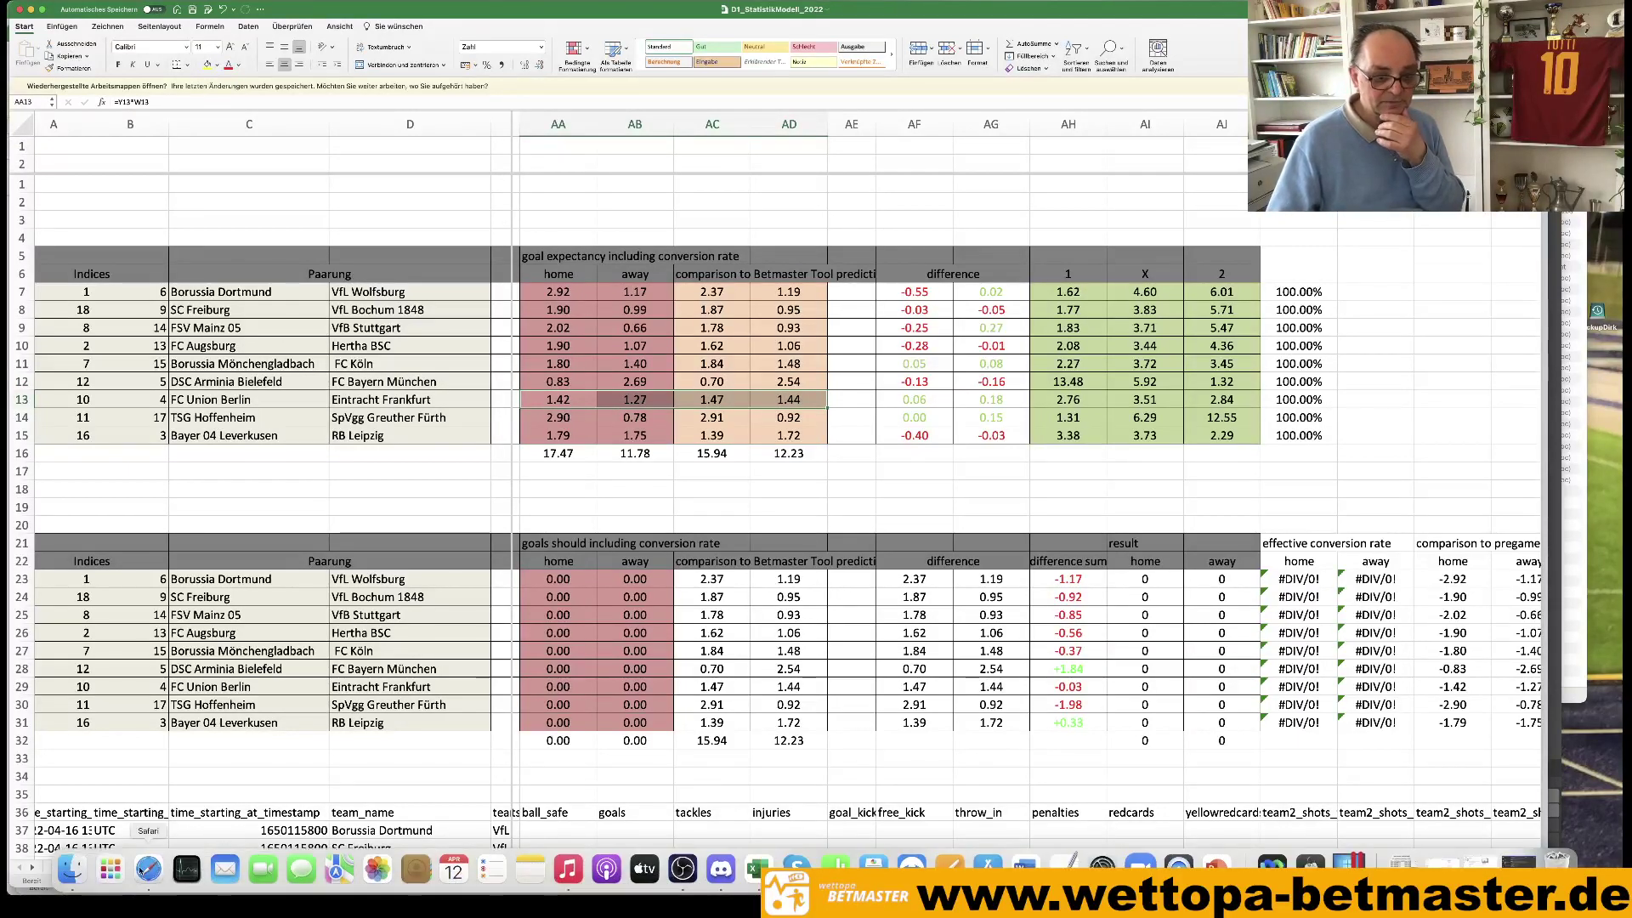
# Return to Betmaster in Safari, open FC Union Berlin–Eintracht Frankfurt's statistics and examine both teams' relative form over the last 8 matches.
pyautogui.click(148, 868)
pyautogui.scroll(-3, 779, 635)
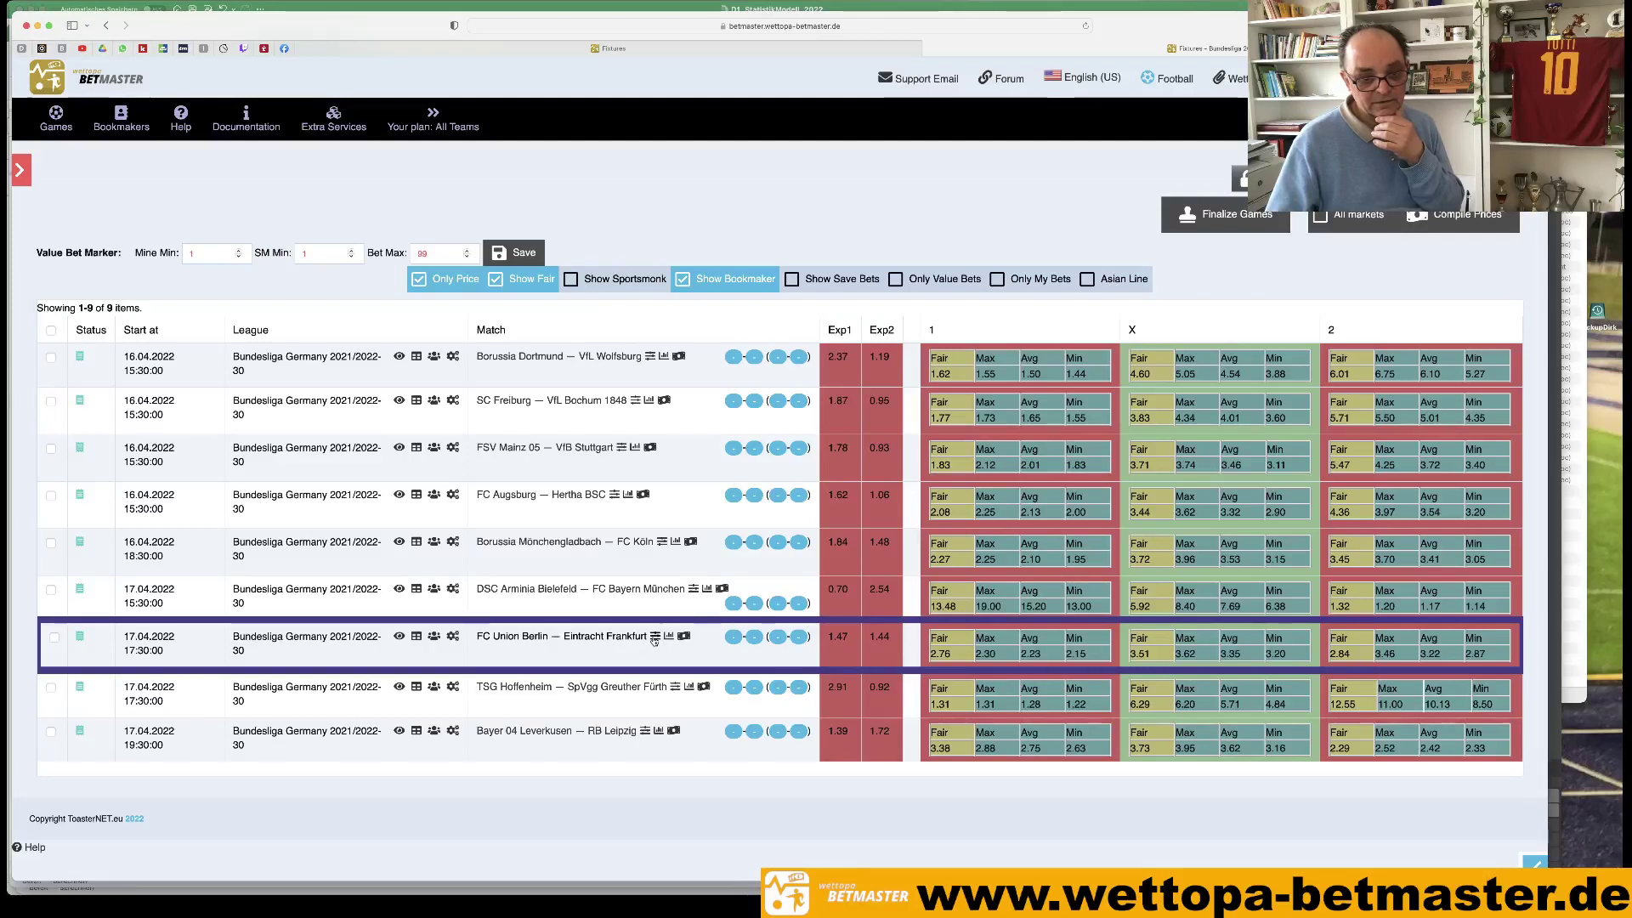
pyautogui.click(654, 638)
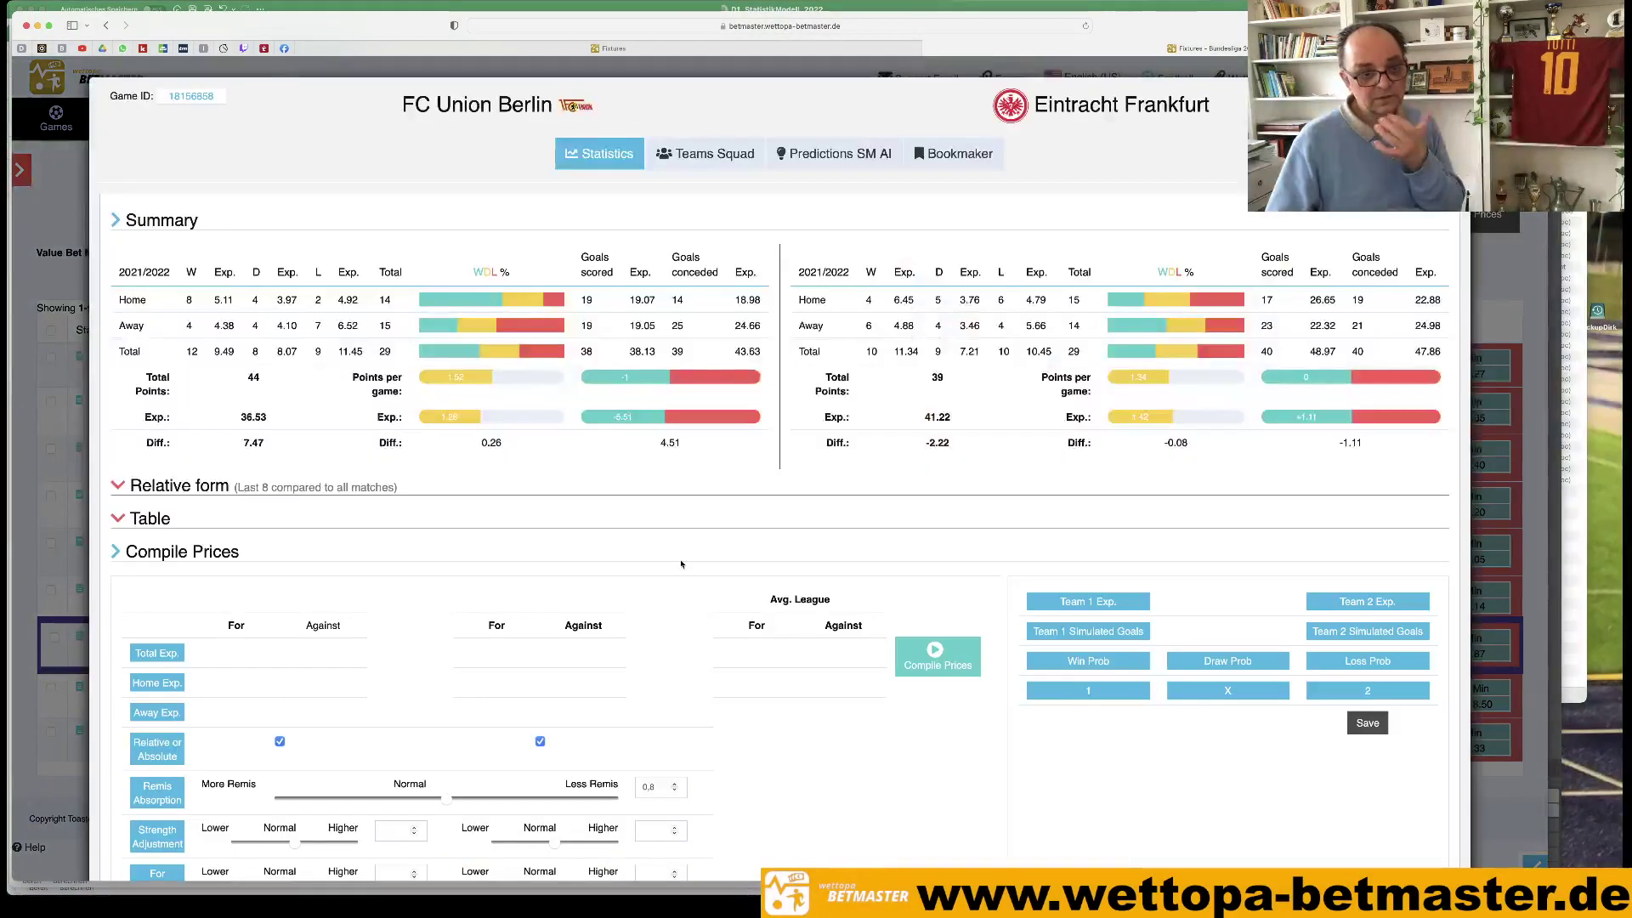
pyautogui.click(120, 485)
pyautogui.scroll(-4, 672, 430)
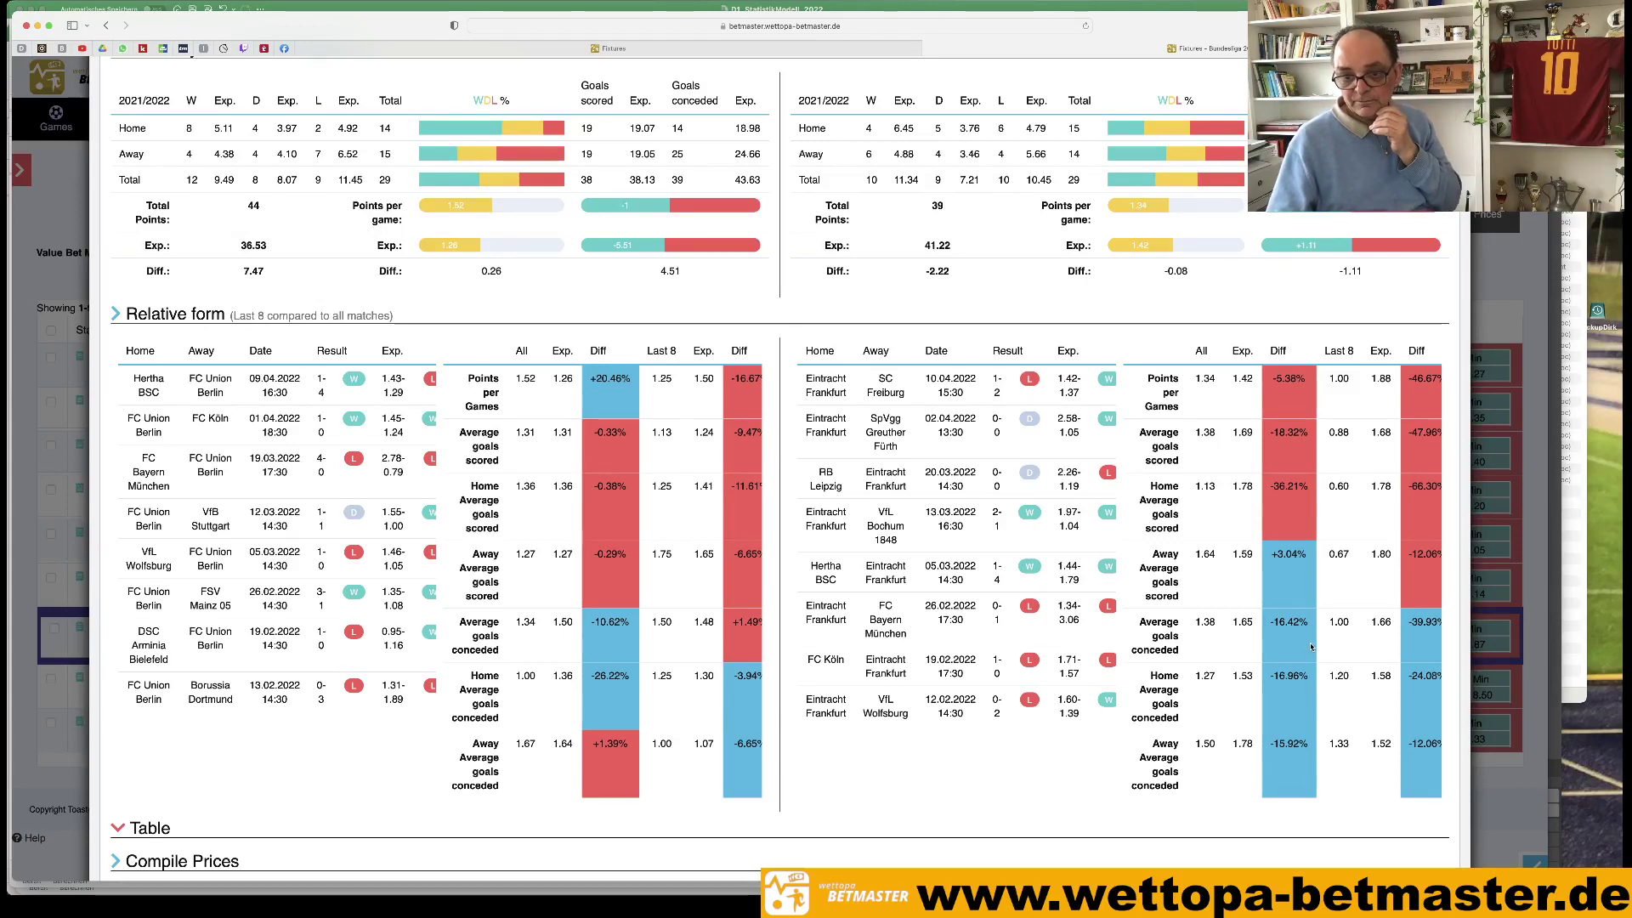
pyautogui.doubleClick(1381, 621)
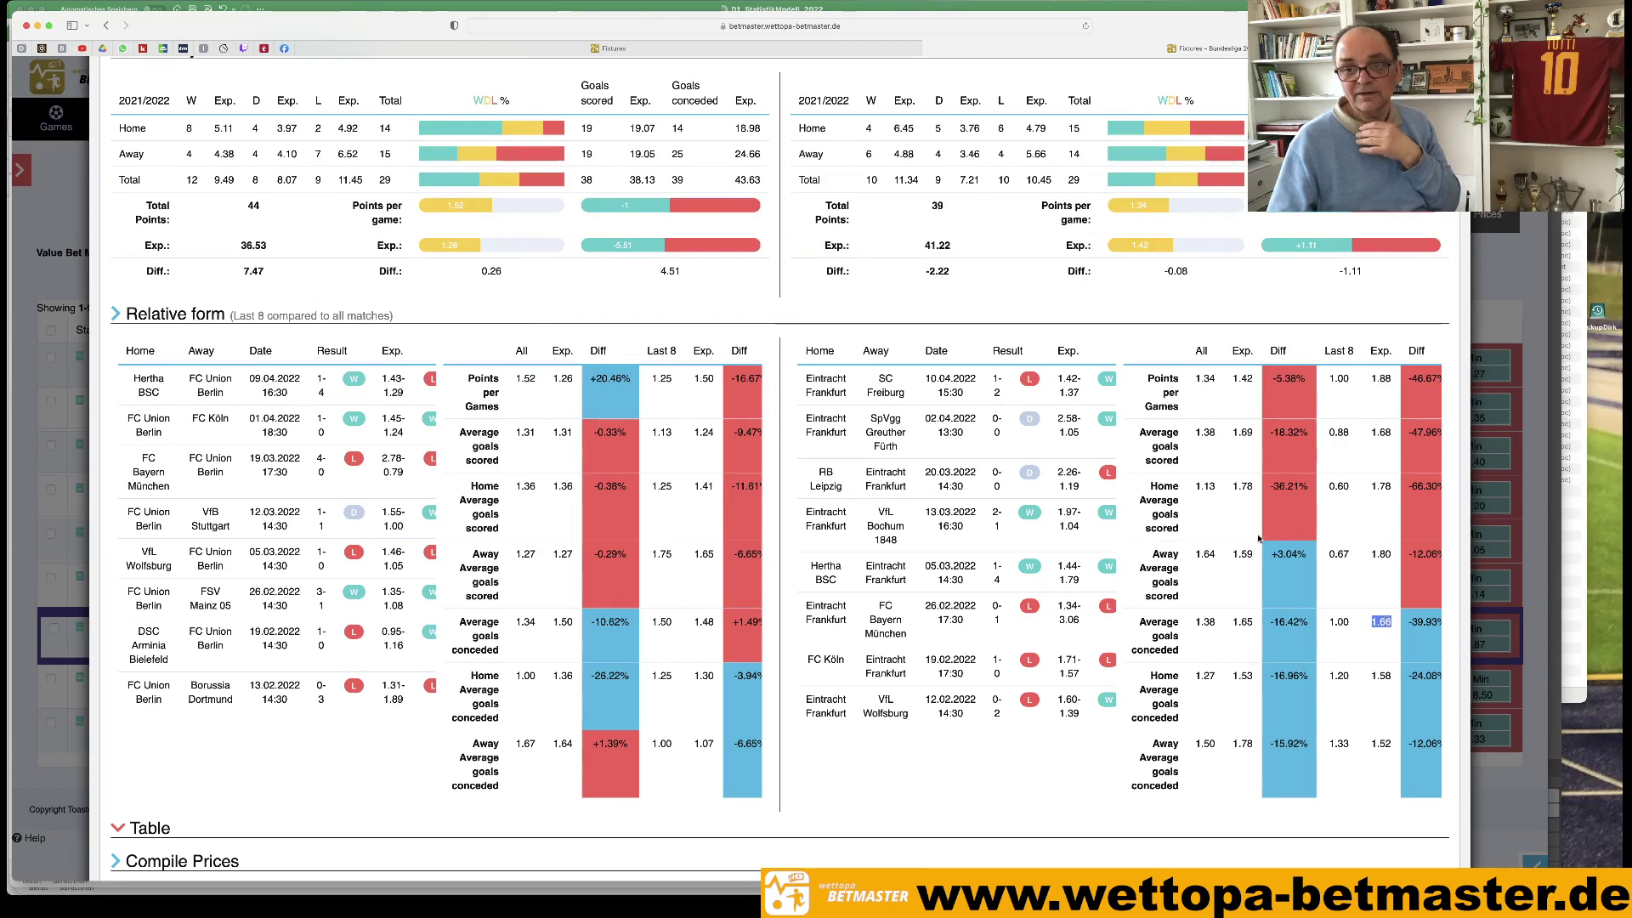
pyautogui.scroll(2, 1259, 538)
pyautogui.scroll(-3, 1128, 565)
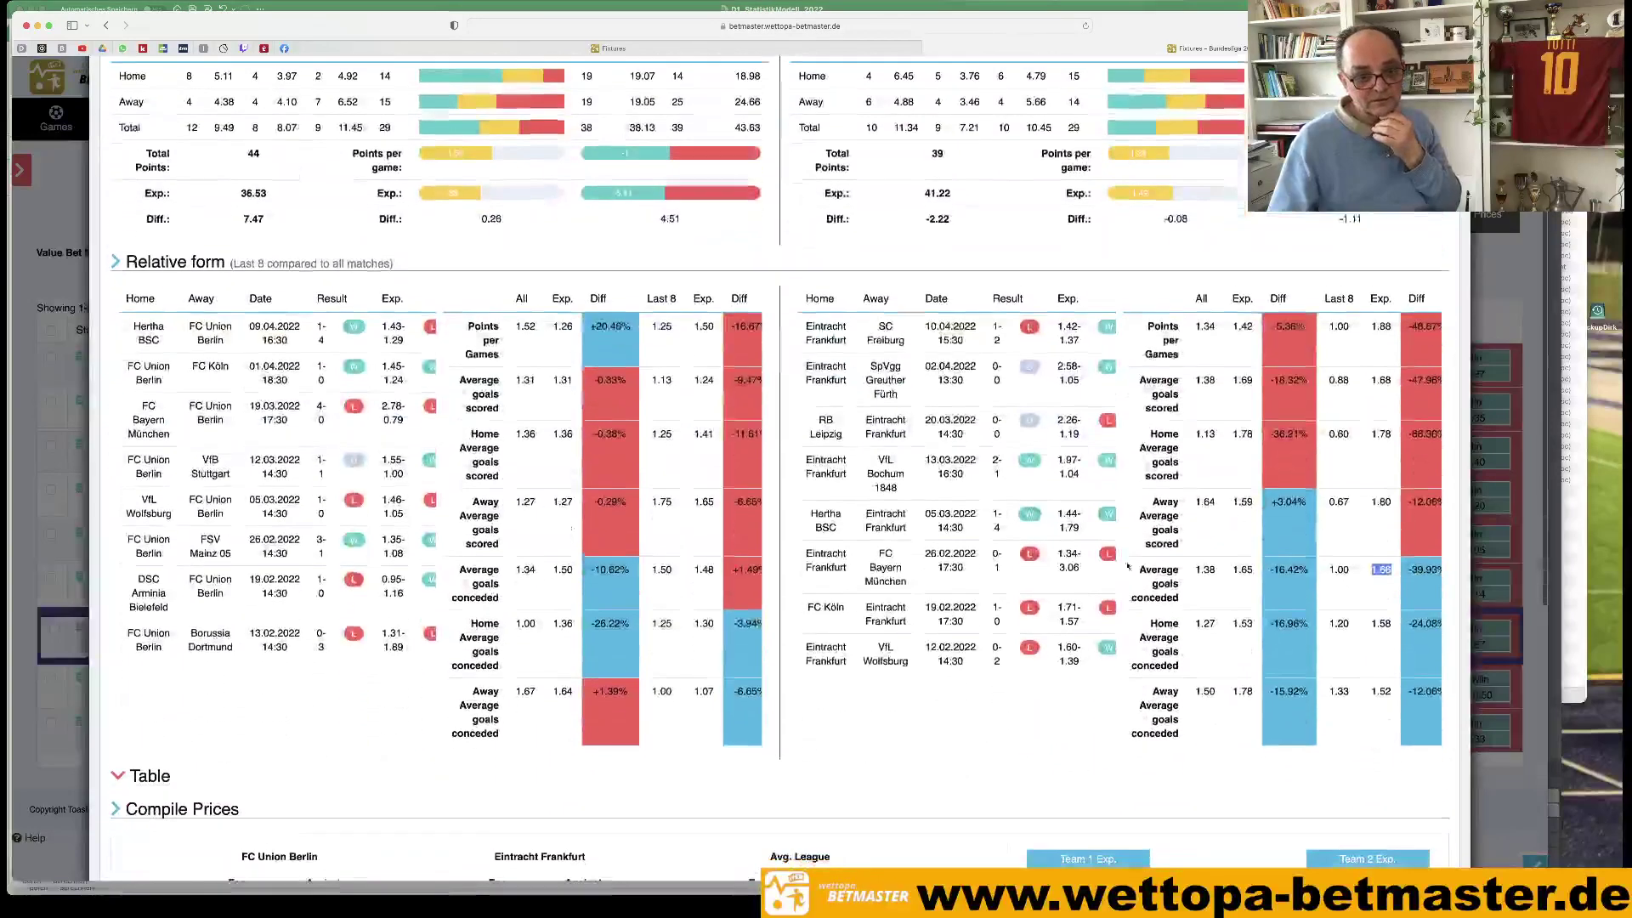
pyautogui.scroll(2, 317, 482)
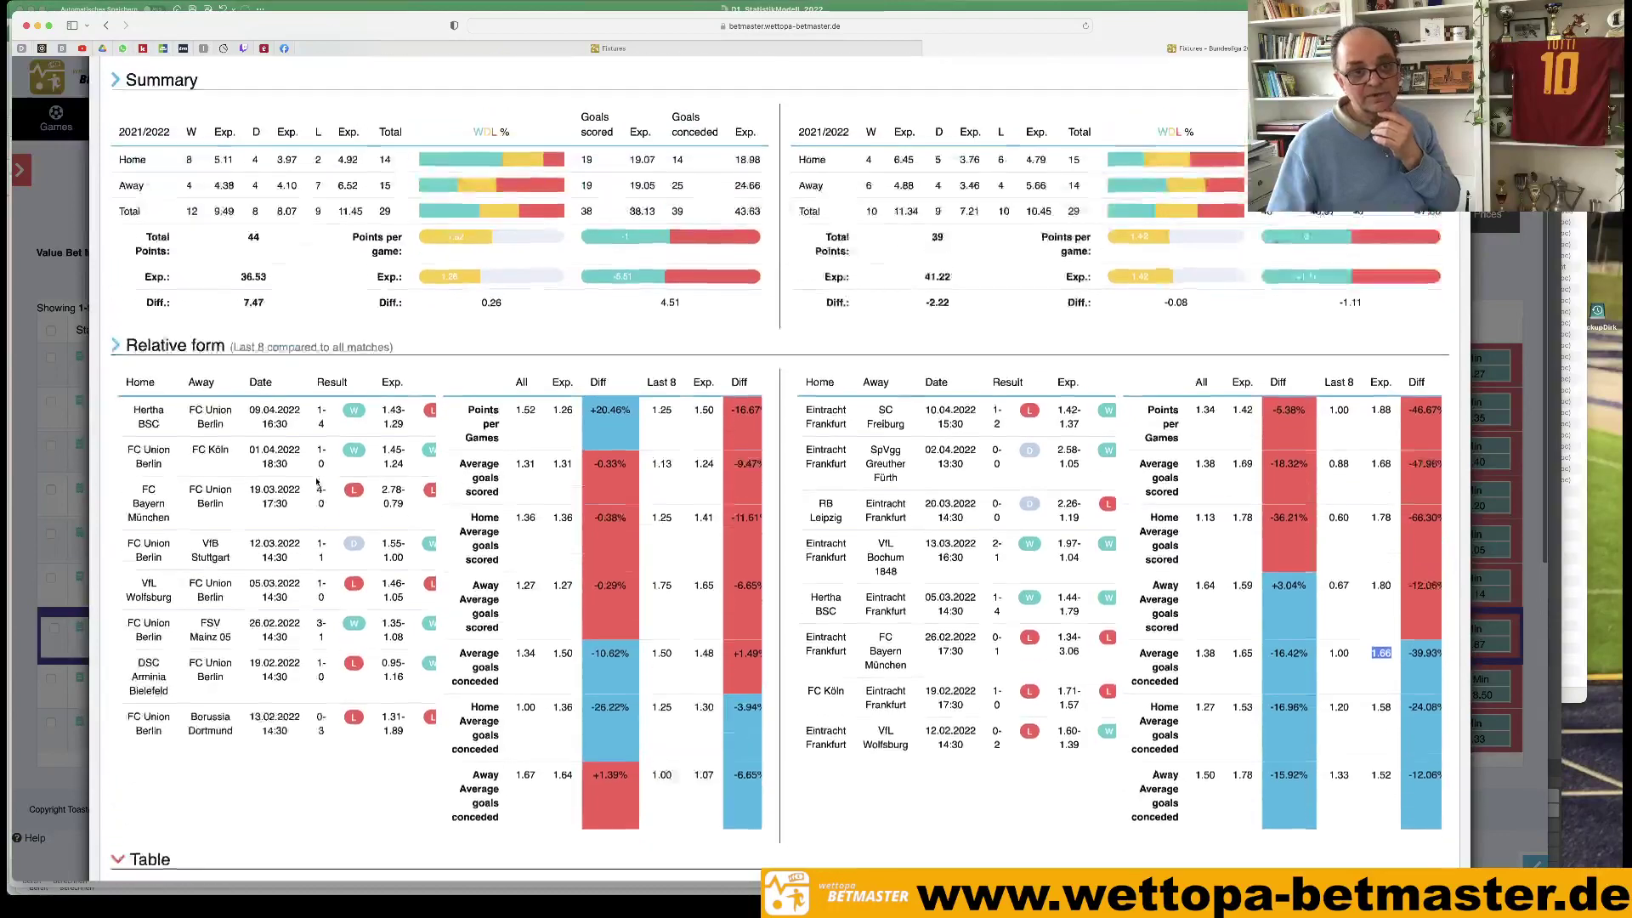
# Compare Union Berlin's home goals with Eintracht Frankfurt's away goals in the statistics summary, and close the match statistics.
pyautogui.scroll(2, 317, 482)
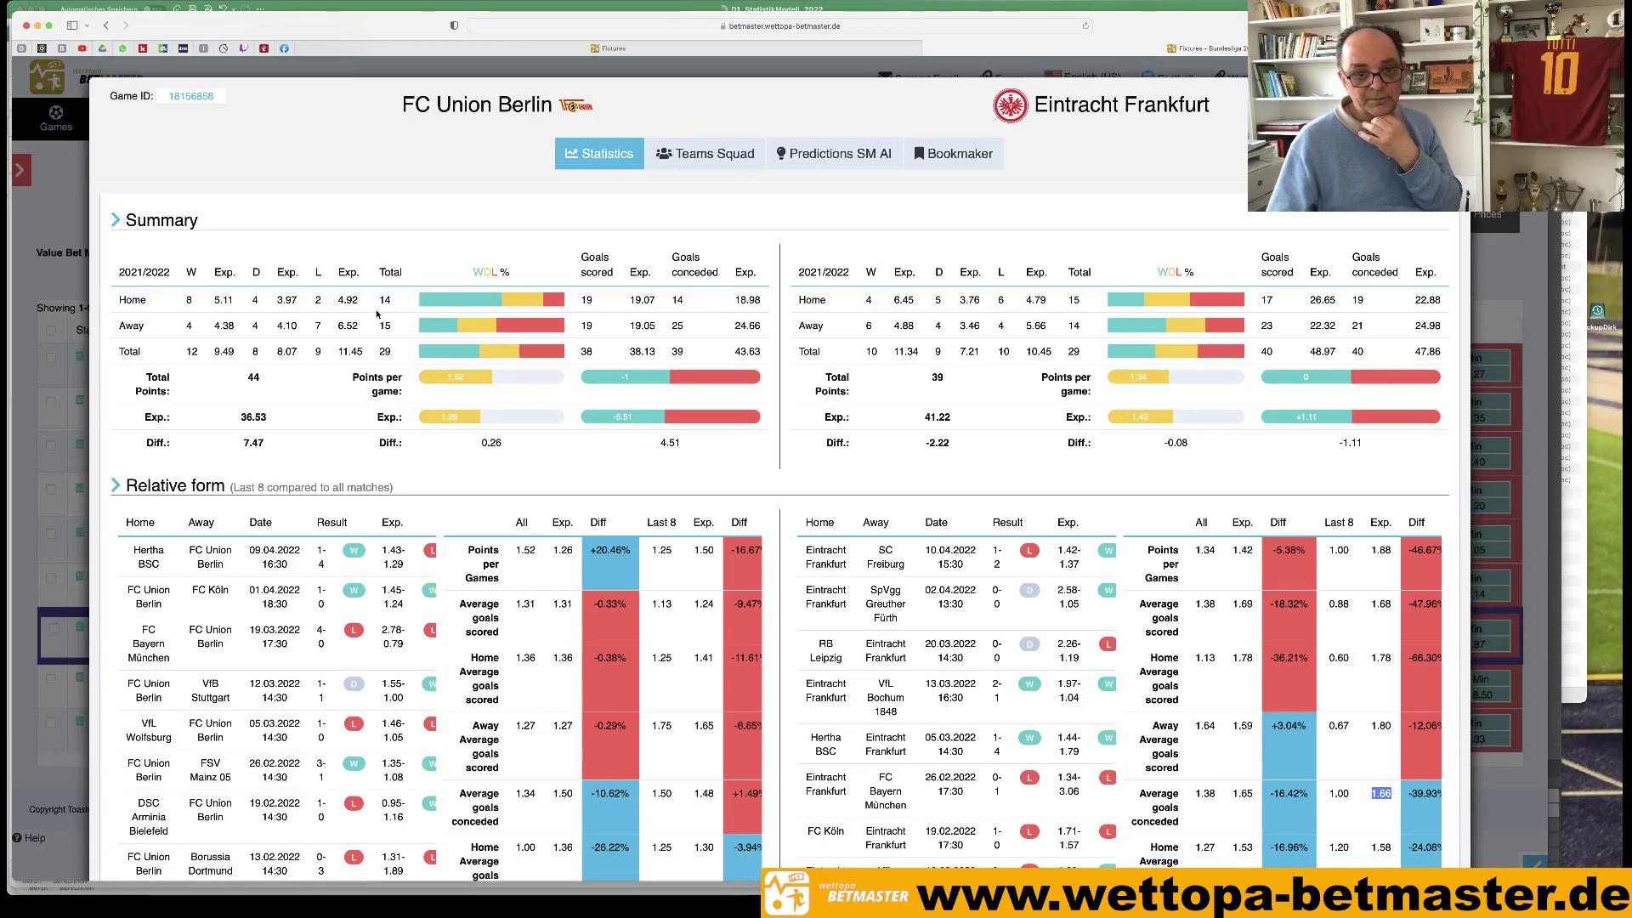
pyautogui.doubleClick(680, 301)
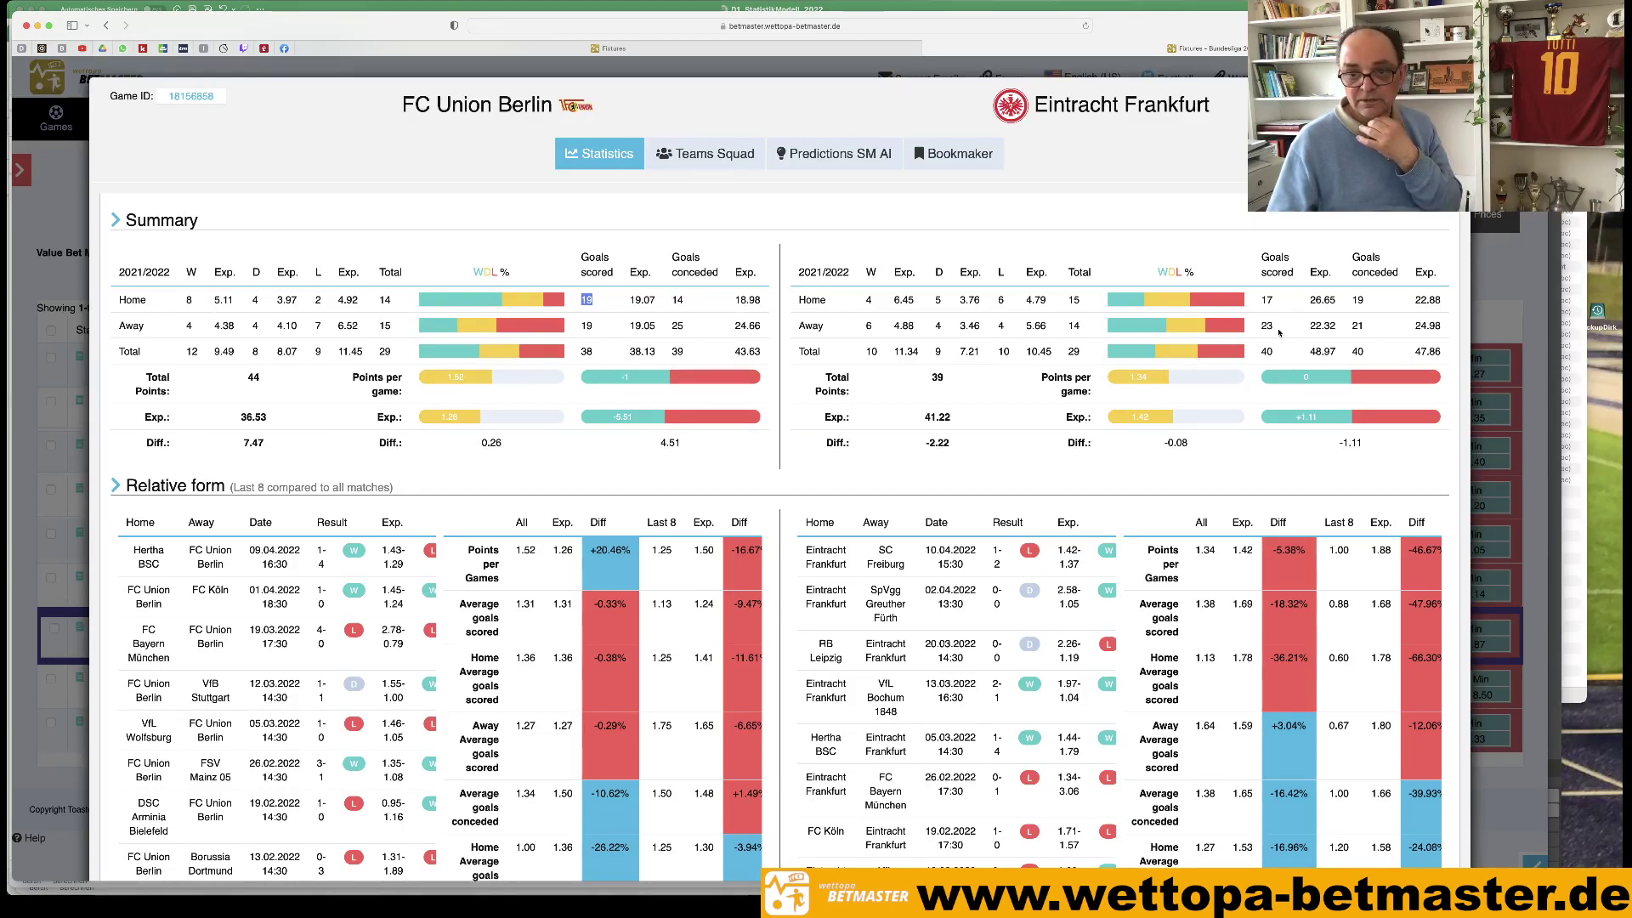
pyautogui.doubleClick(1357, 325)
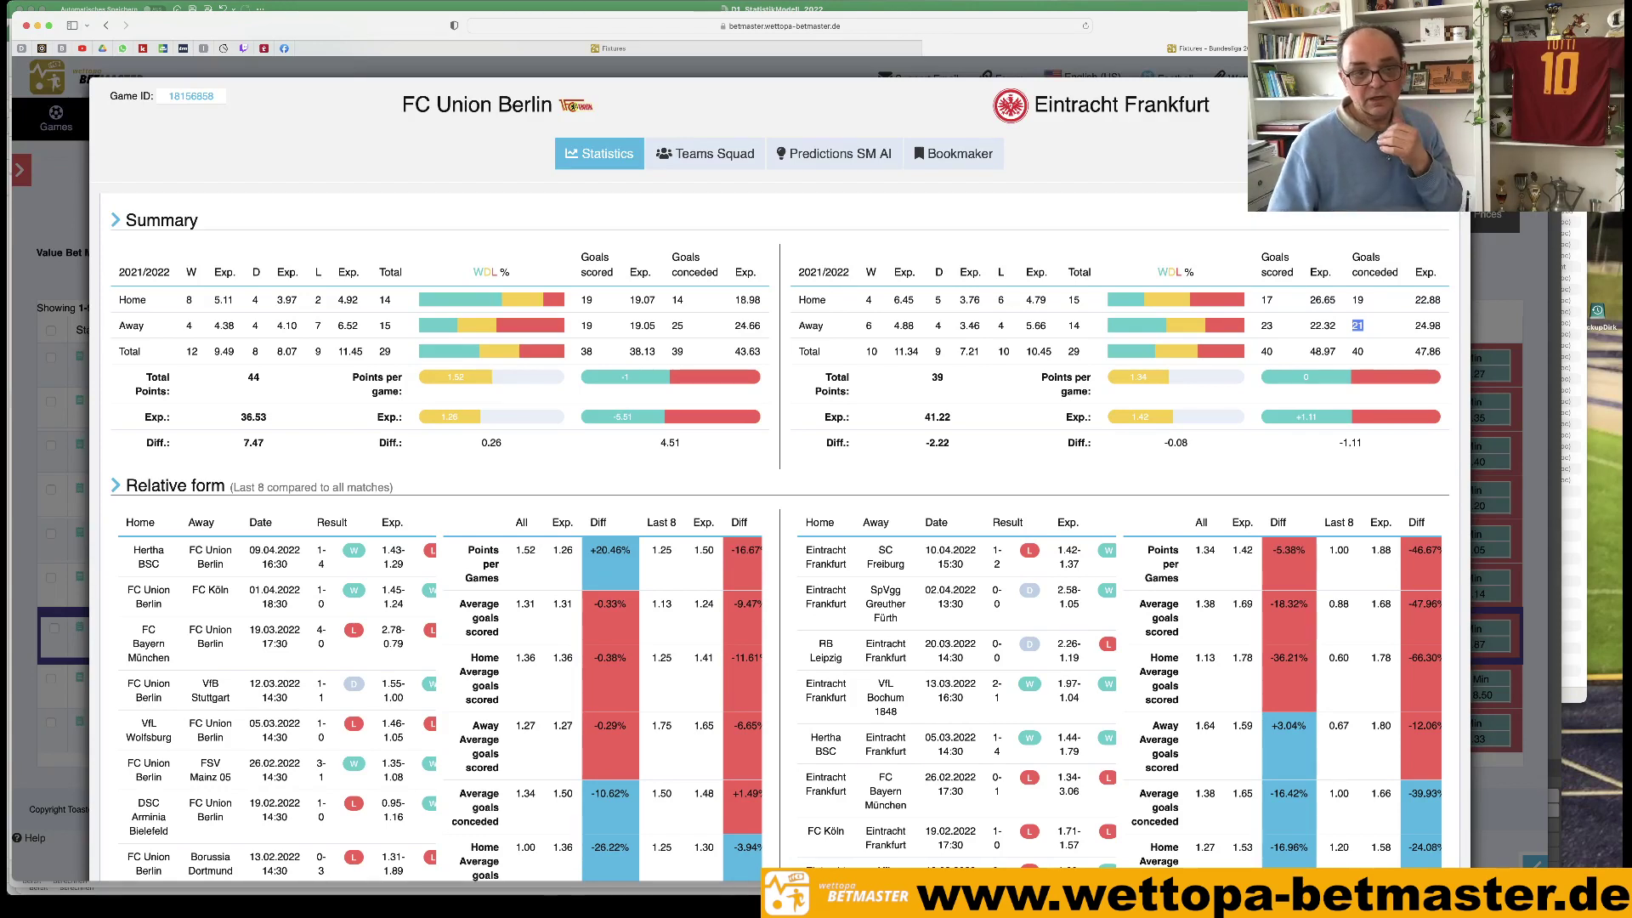
pyautogui.press('Escape')
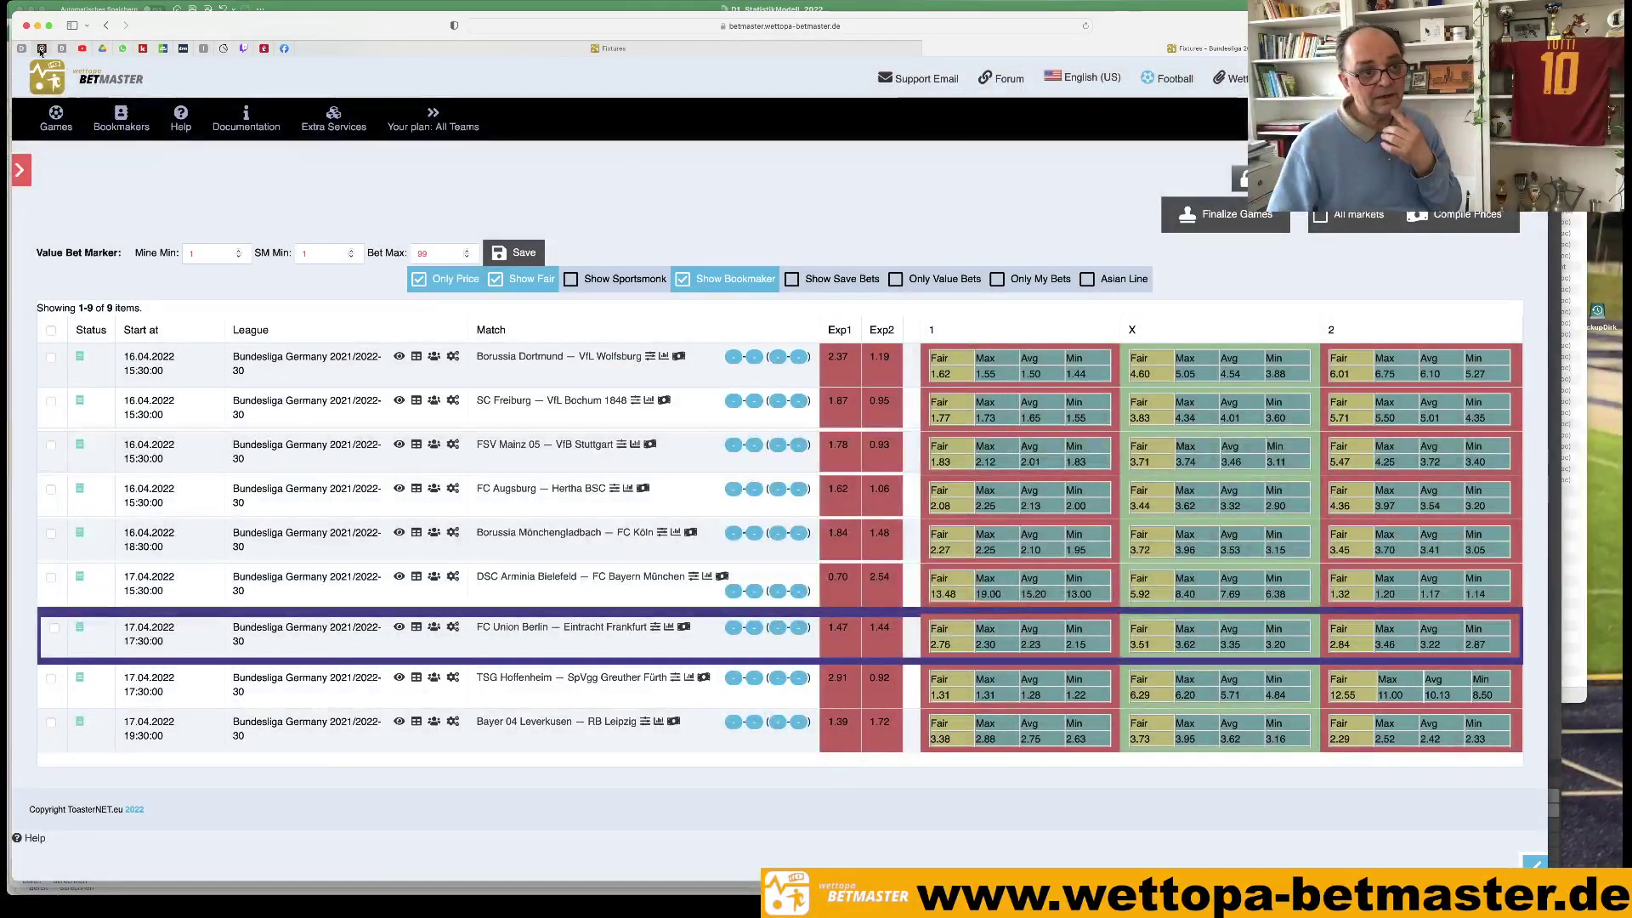
# Add Eintracht Frankfurt at Asian handicap -0.5 against Union Berlin to the OddsPortal coupon, and return to the Bundesliga match list.
pyautogui.click(41, 48)
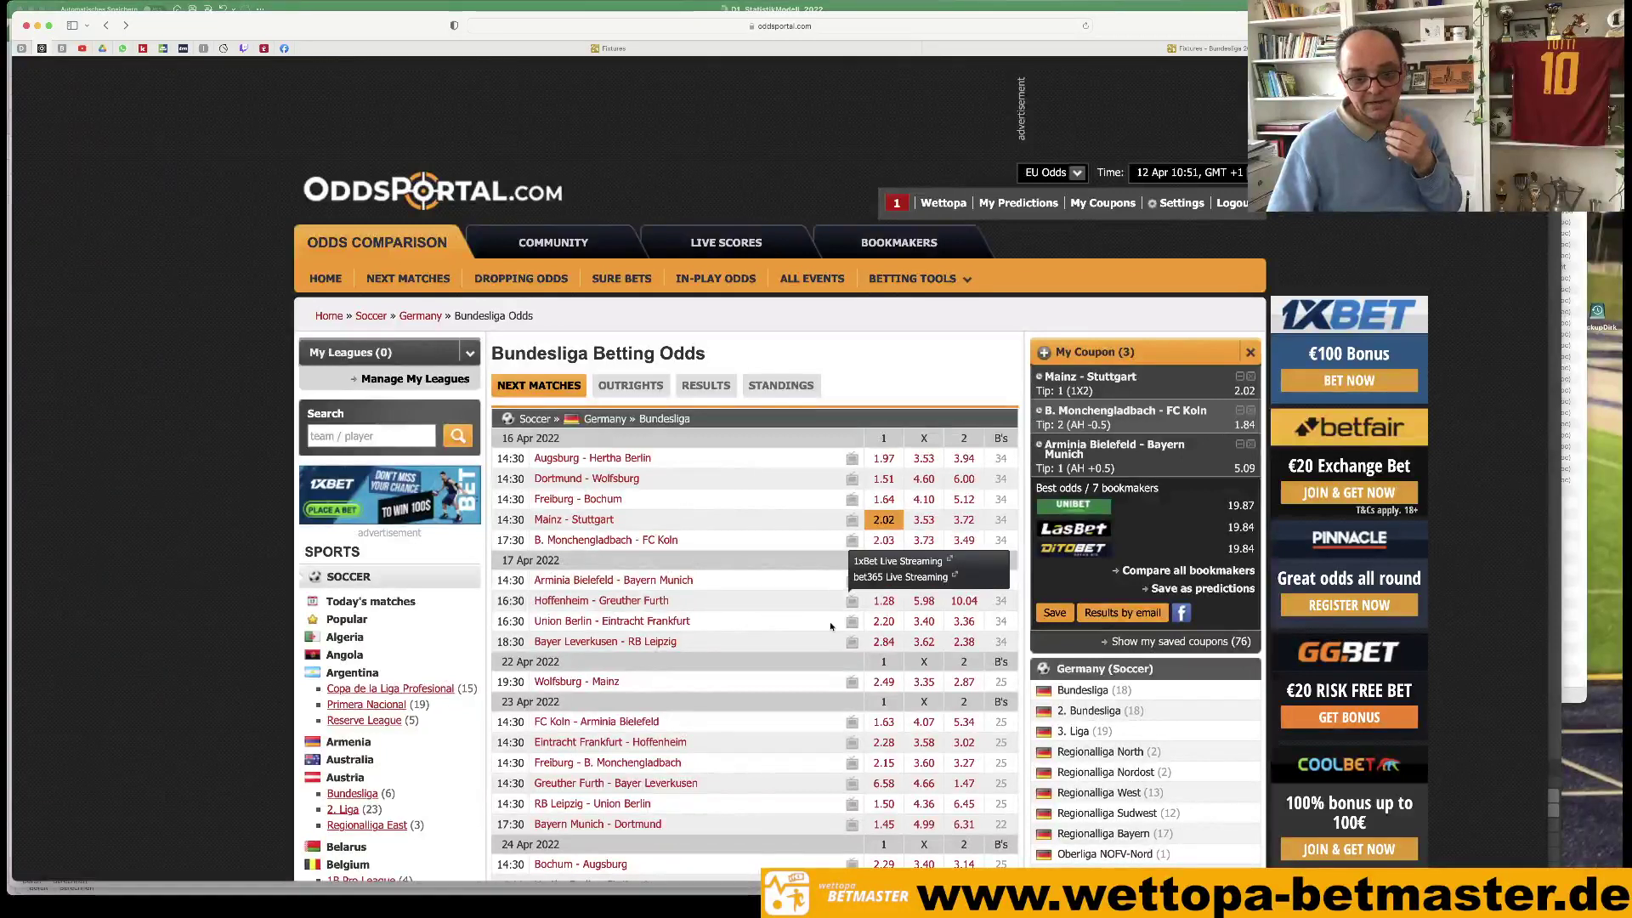
pyautogui.click(625, 623)
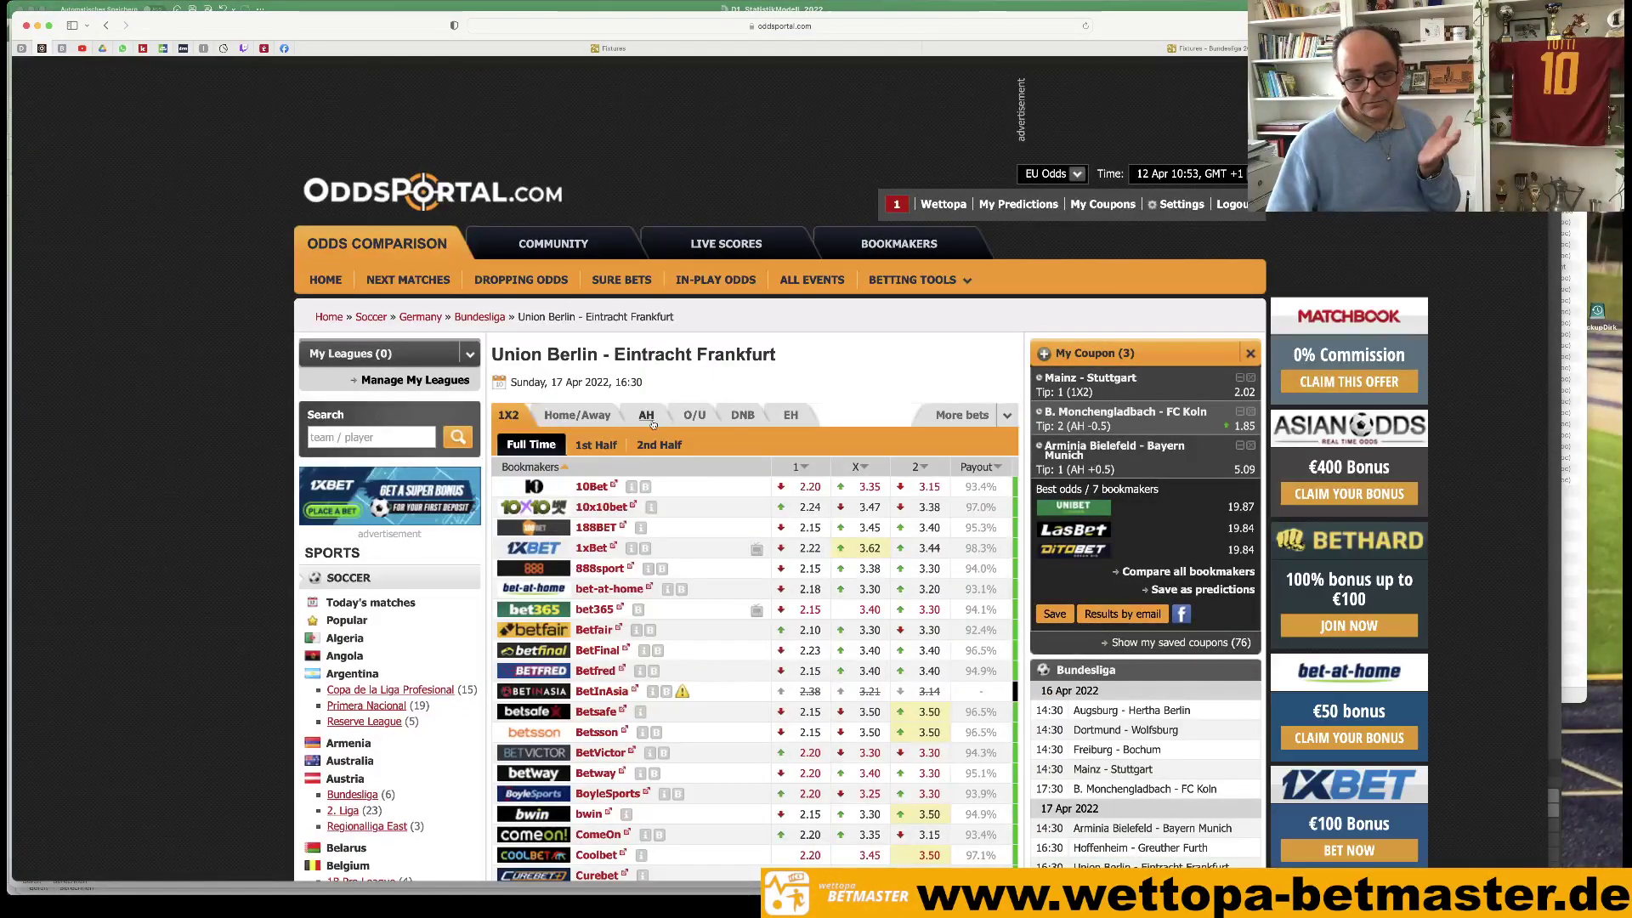
pyautogui.click(646, 416)
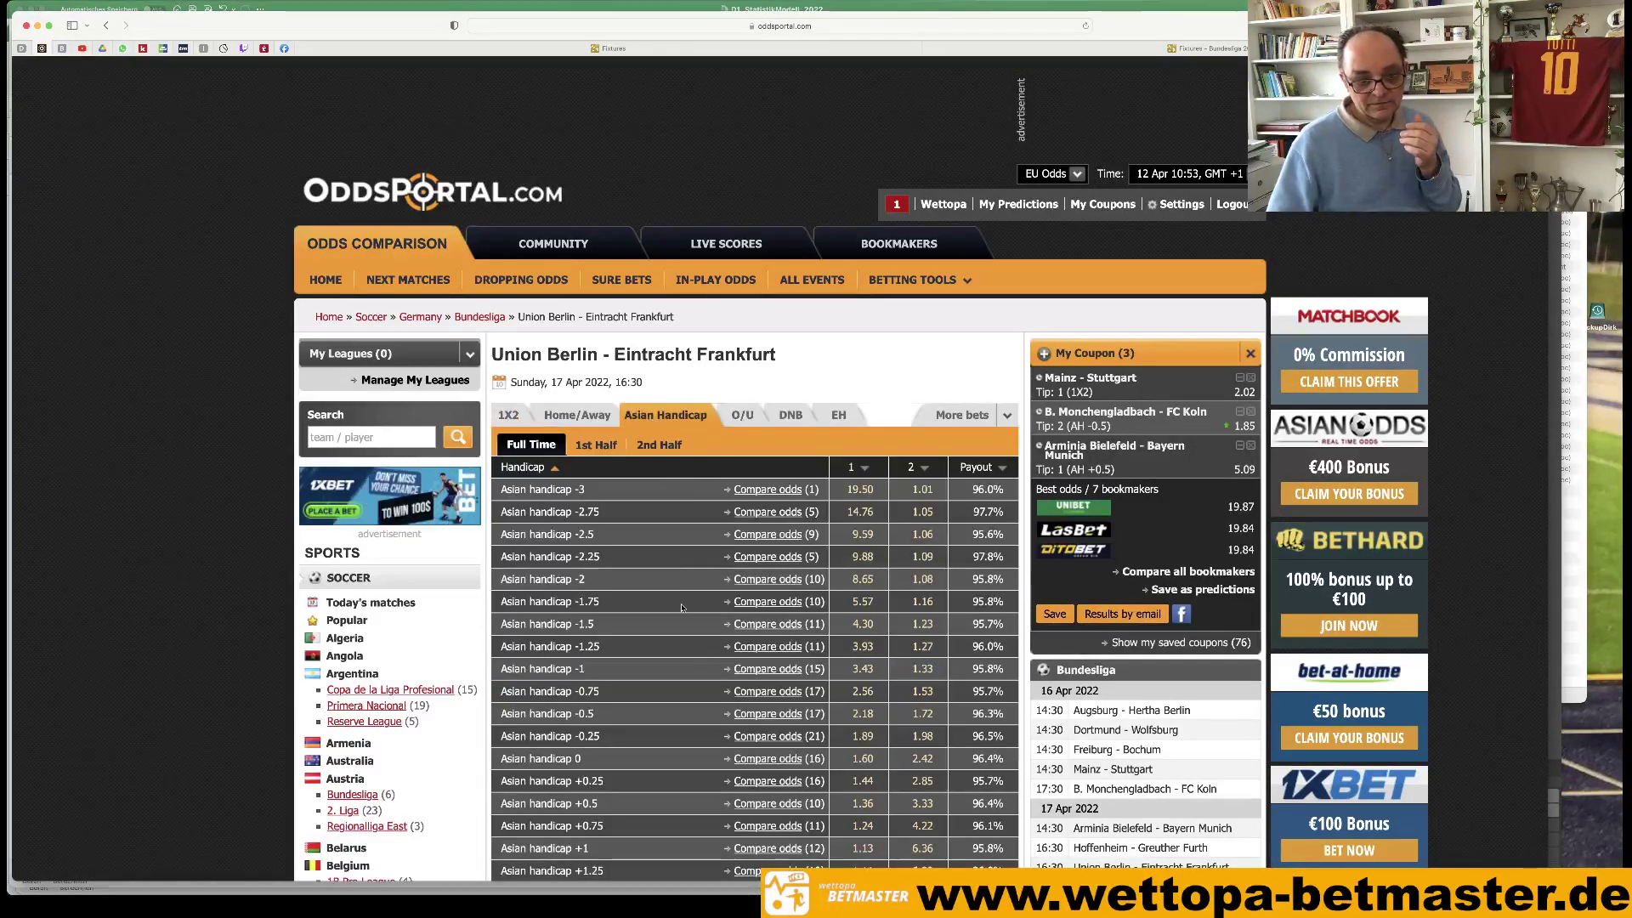
pyautogui.click(919, 716)
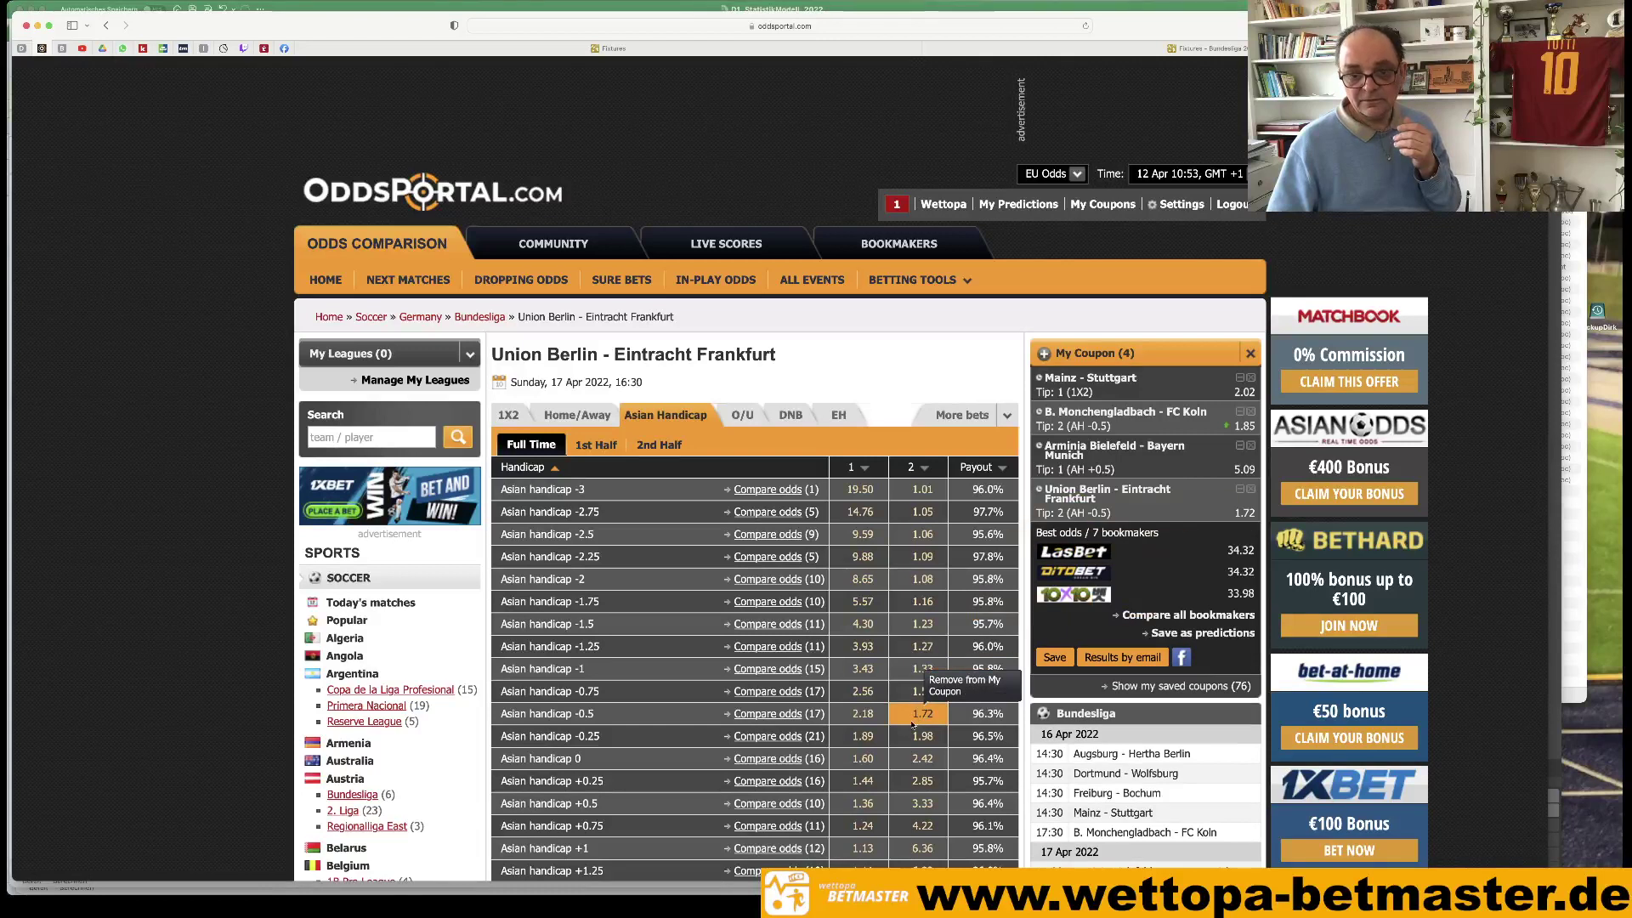
pyautogui.moveTo(967, 283)
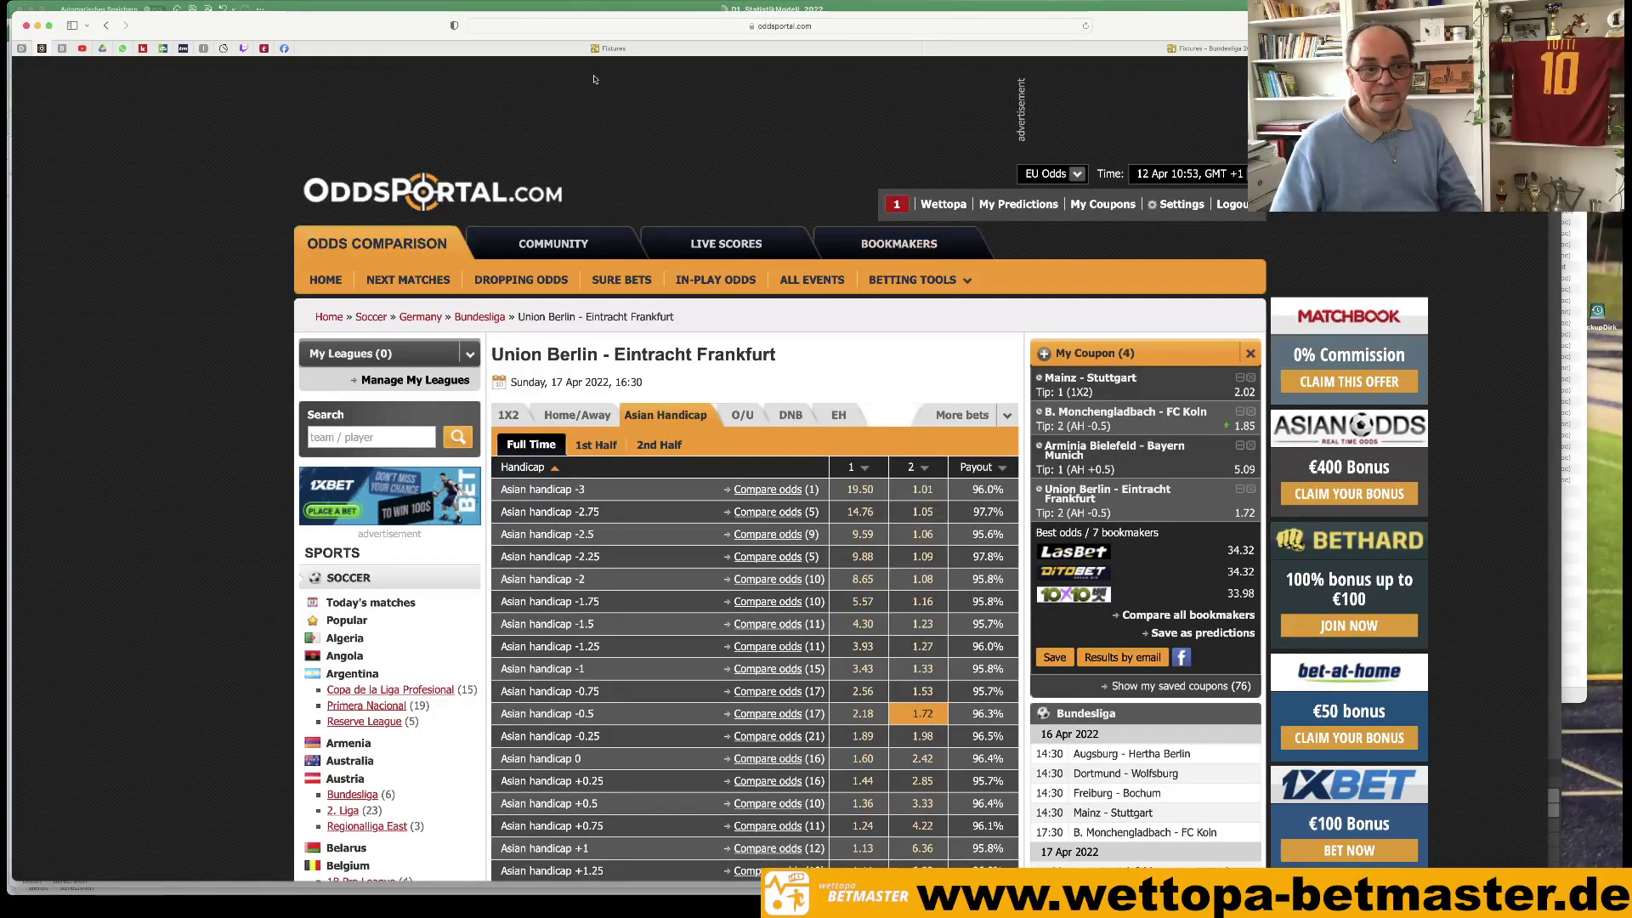
pyautogui.click(106, 26)
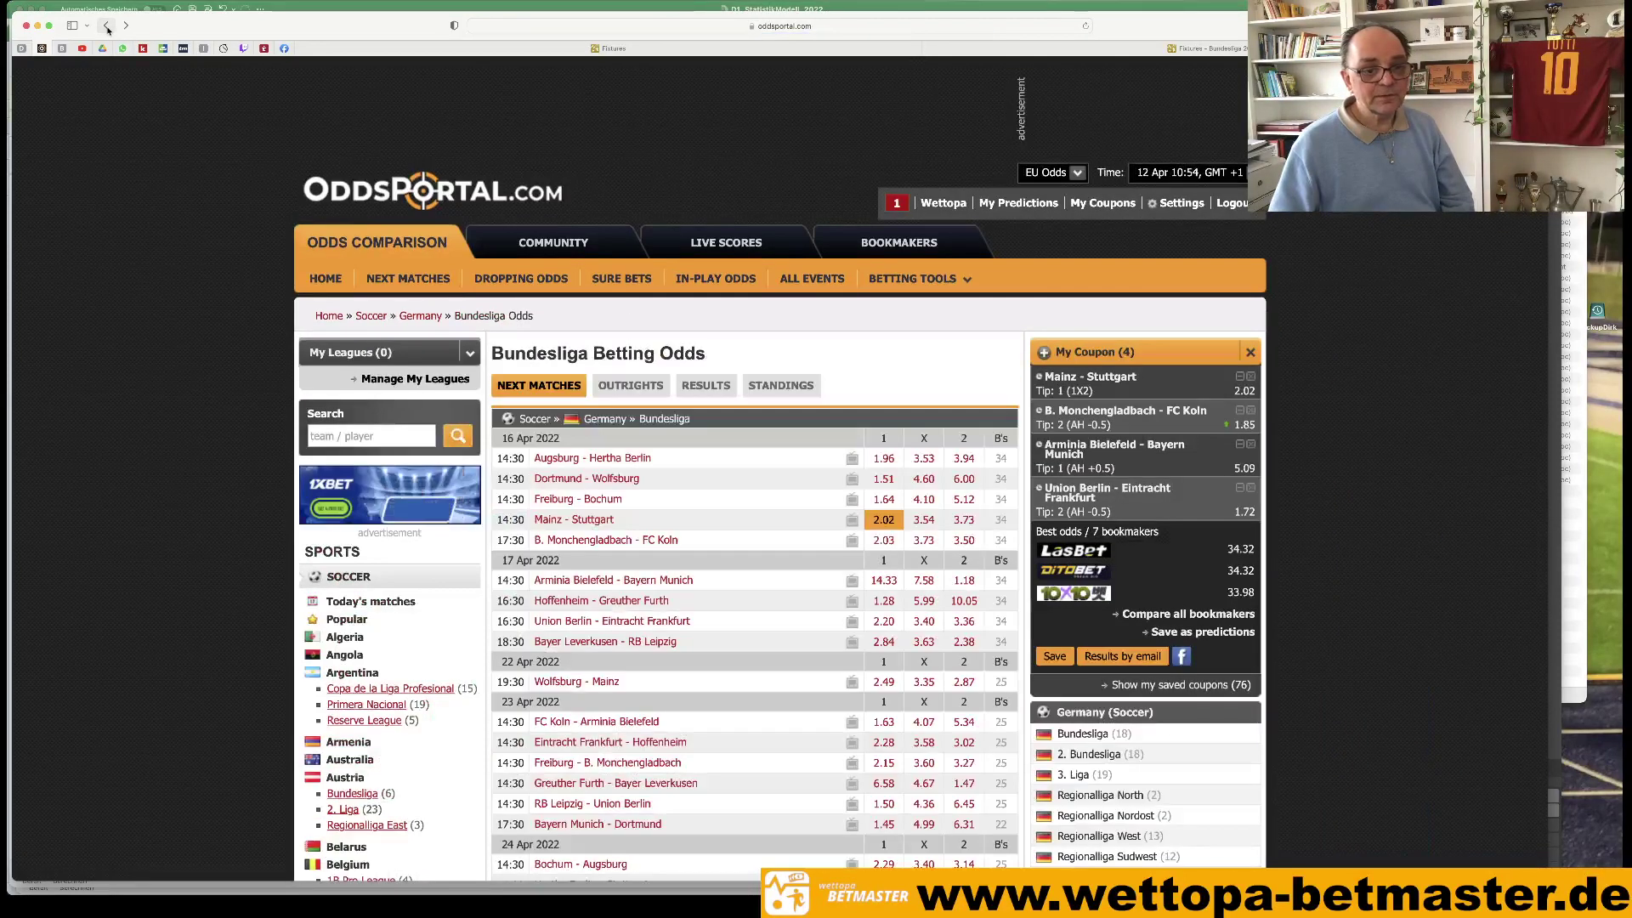
# Highlight Bayer 04 Leverkusen–RB Leipzig in Betmaster and compare its fair and bookmaker odds with the OddsPortal list.
pyautogui.moveTo(750, 876)
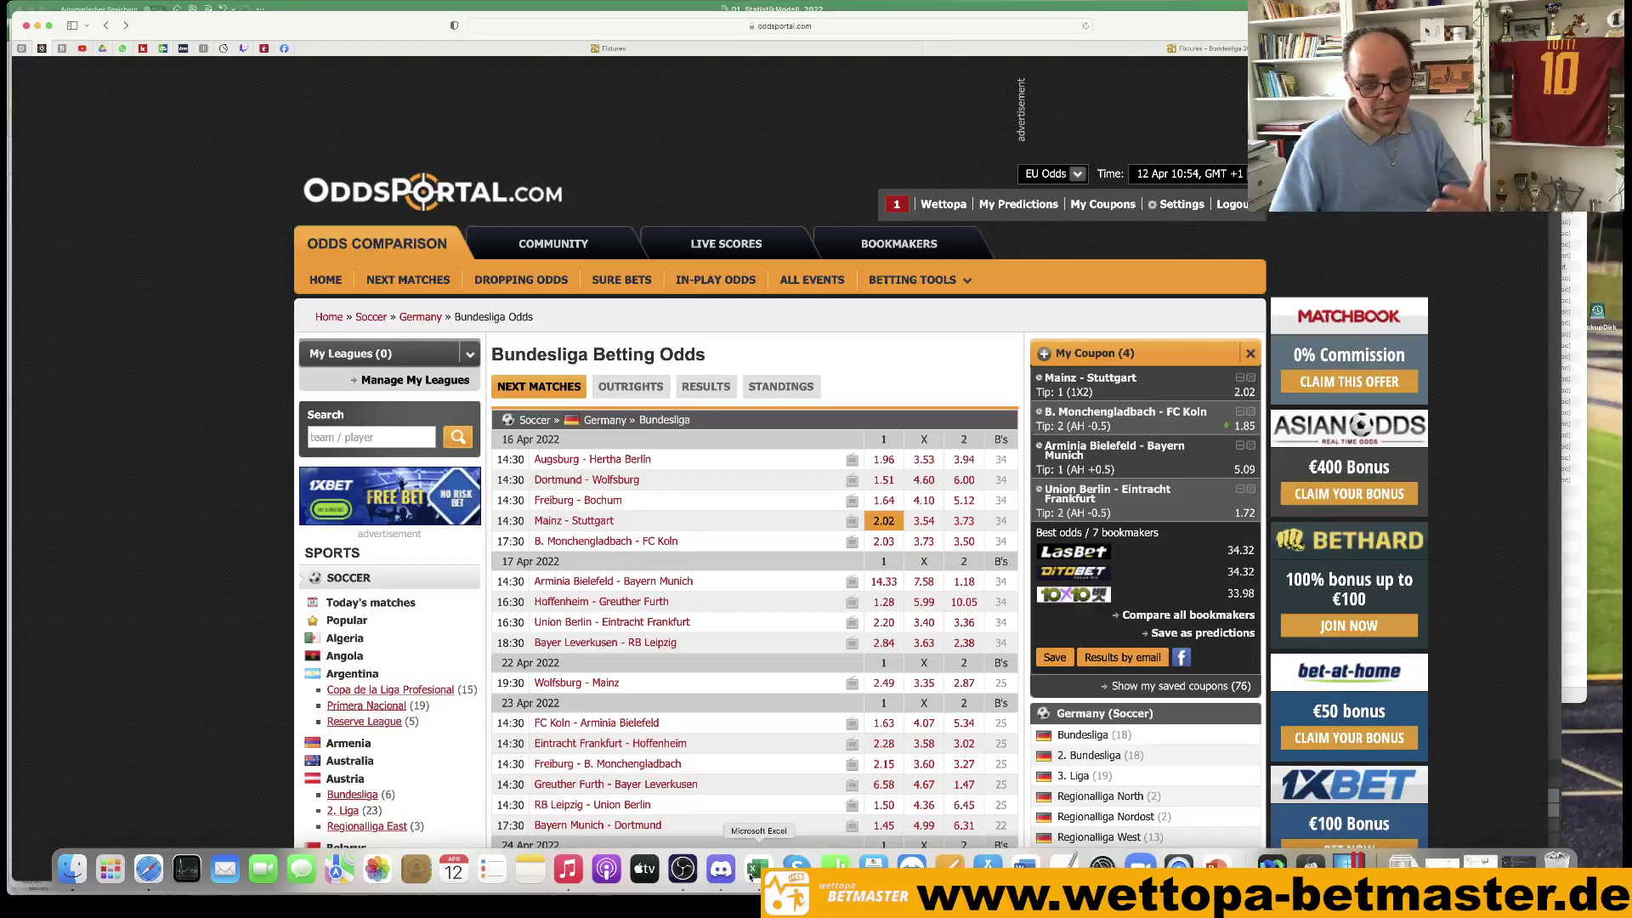
pyautogui.scroll(-1, 1124, 173)
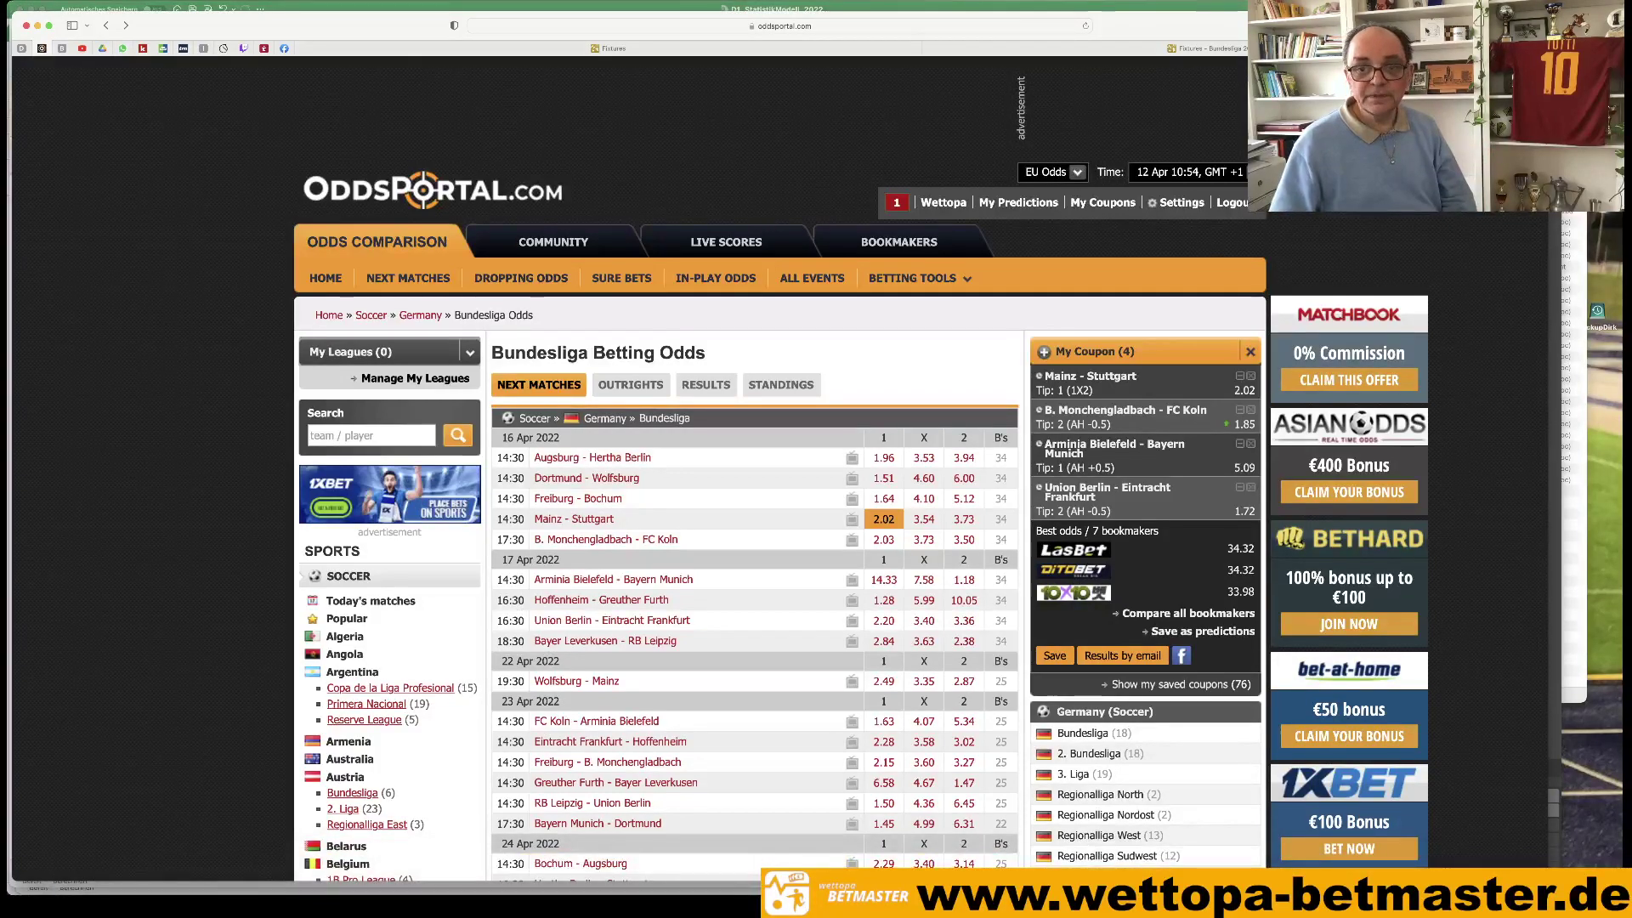
pyautogui.moveTo(1203, 48)
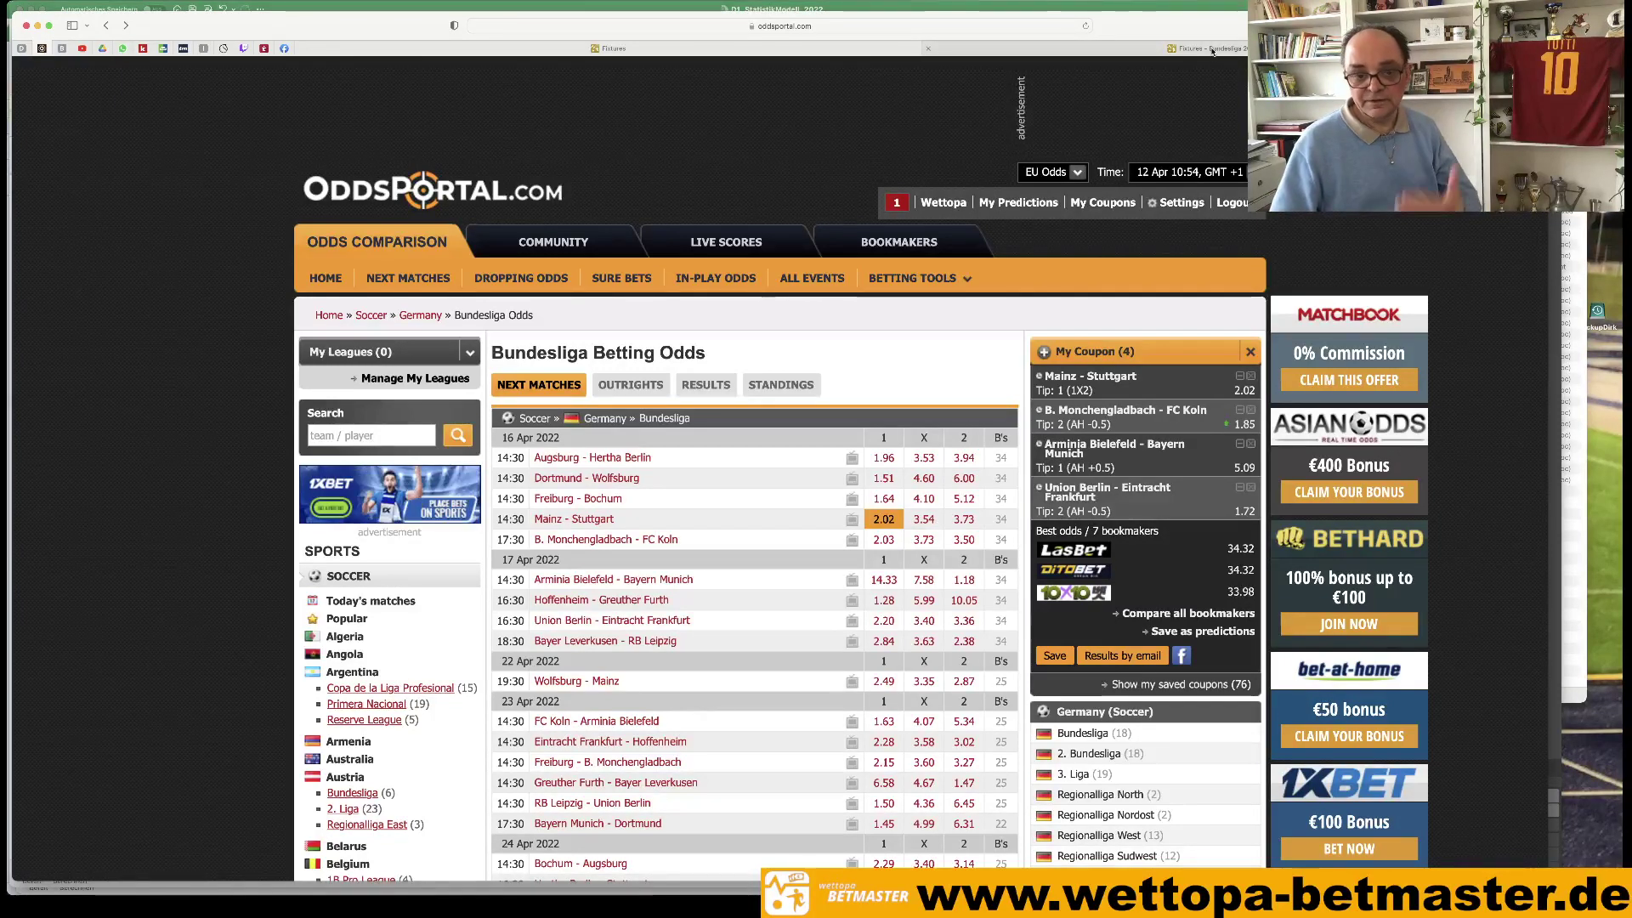
pyautogui.moveTo(1213, 51)
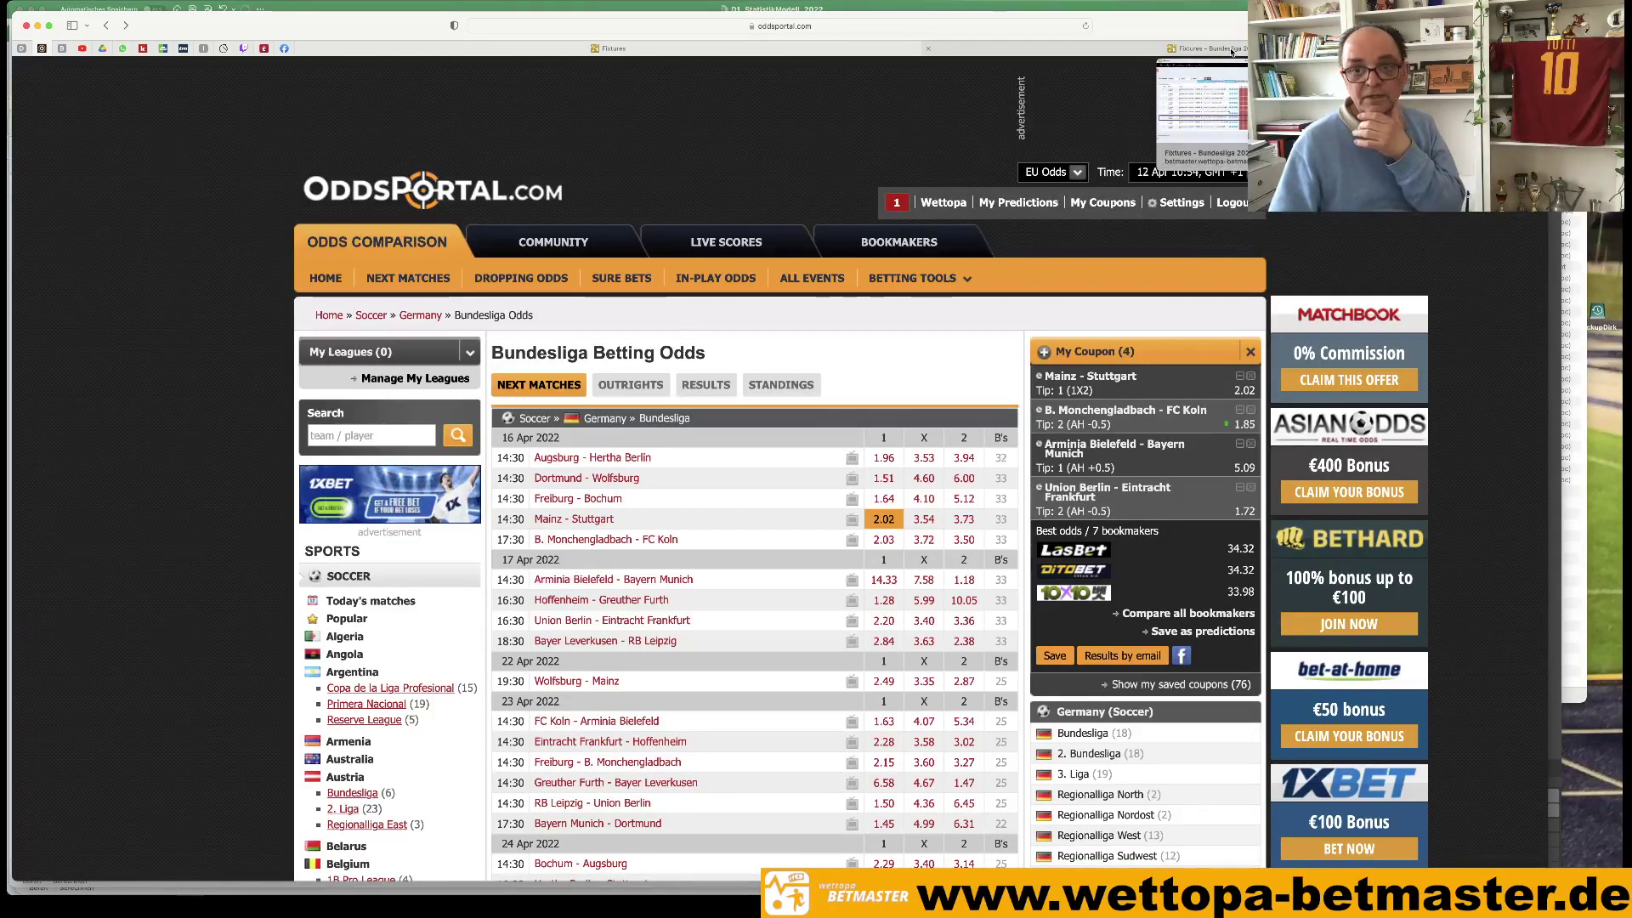
pyautogui.click(1232, 49)
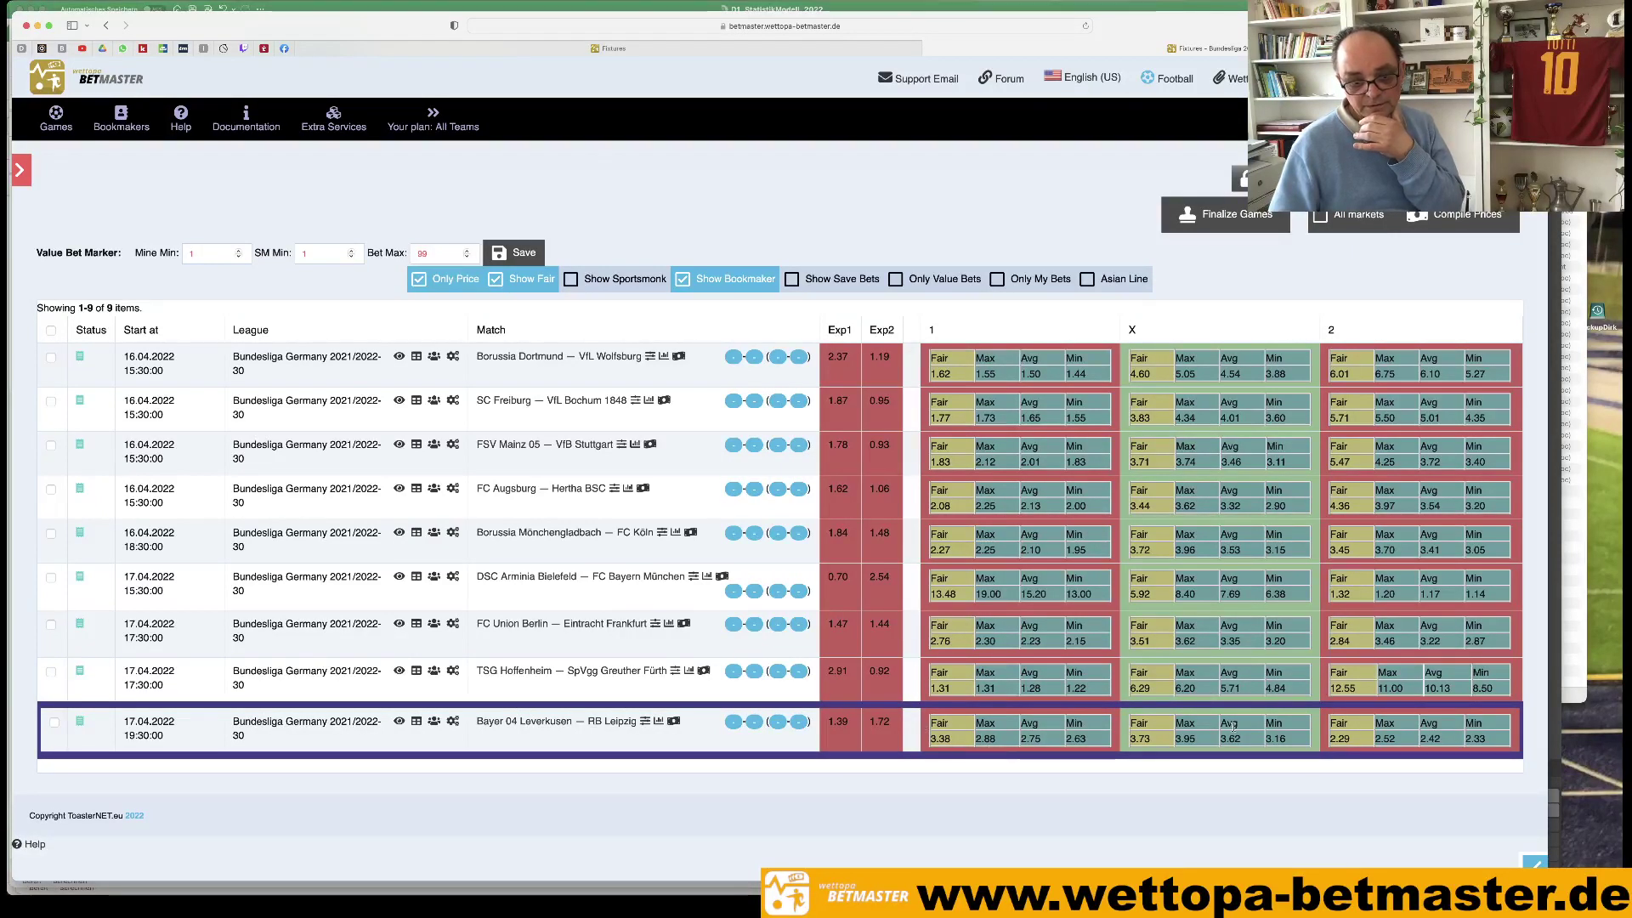
pyautogui.click(1380, 736)
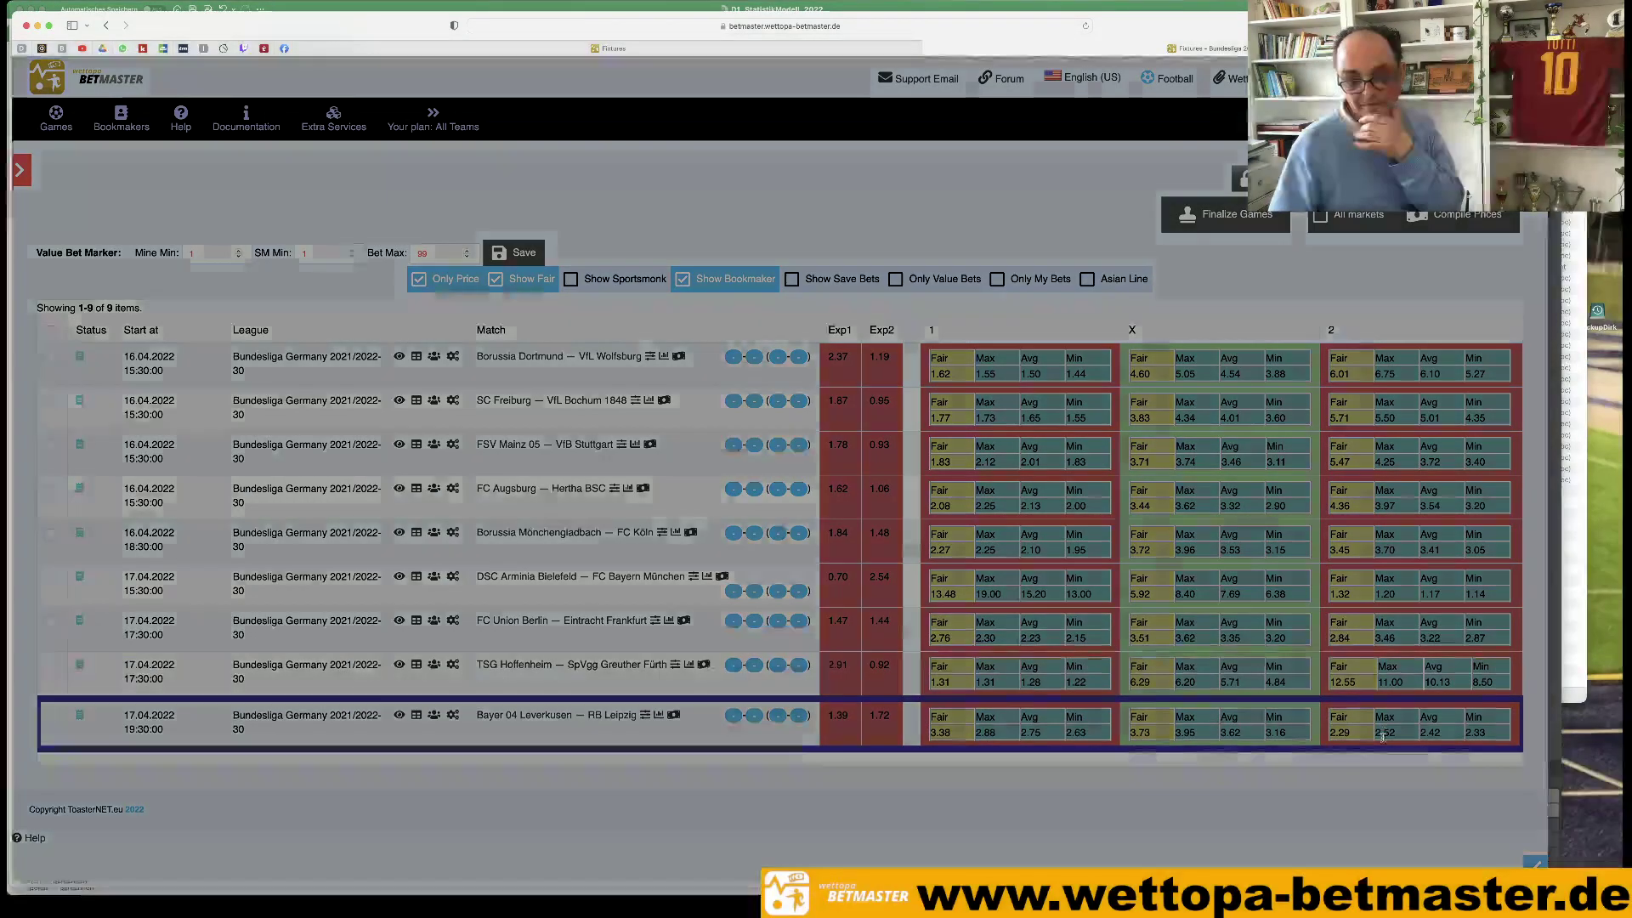
pyautogui.click(422, 69)
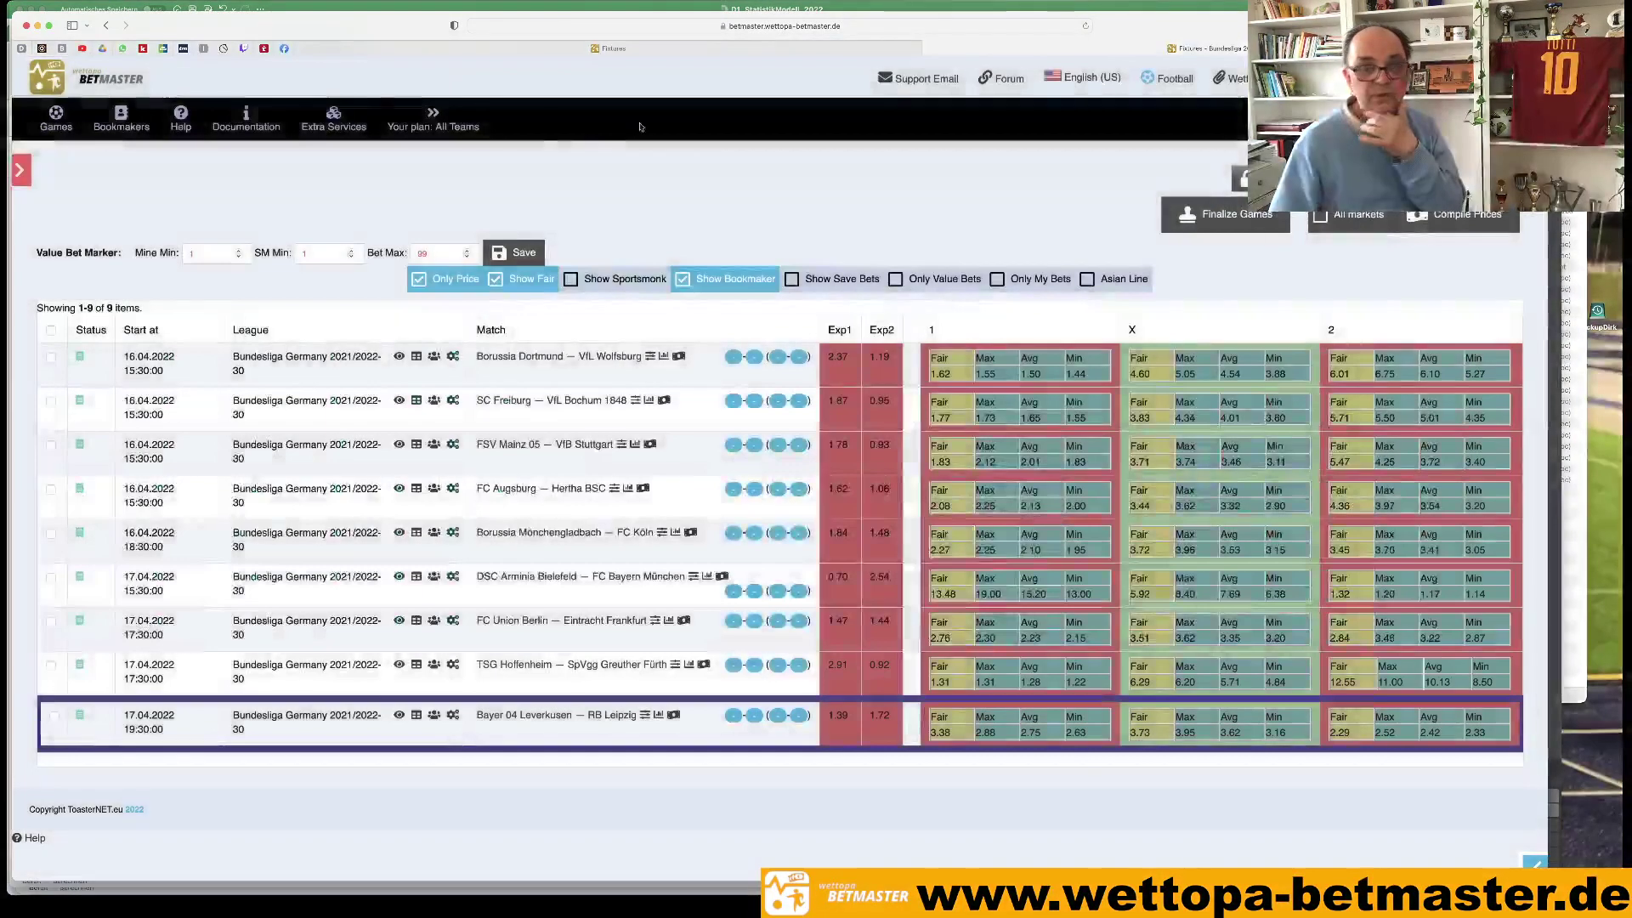
pyautogui.click(42, 49)
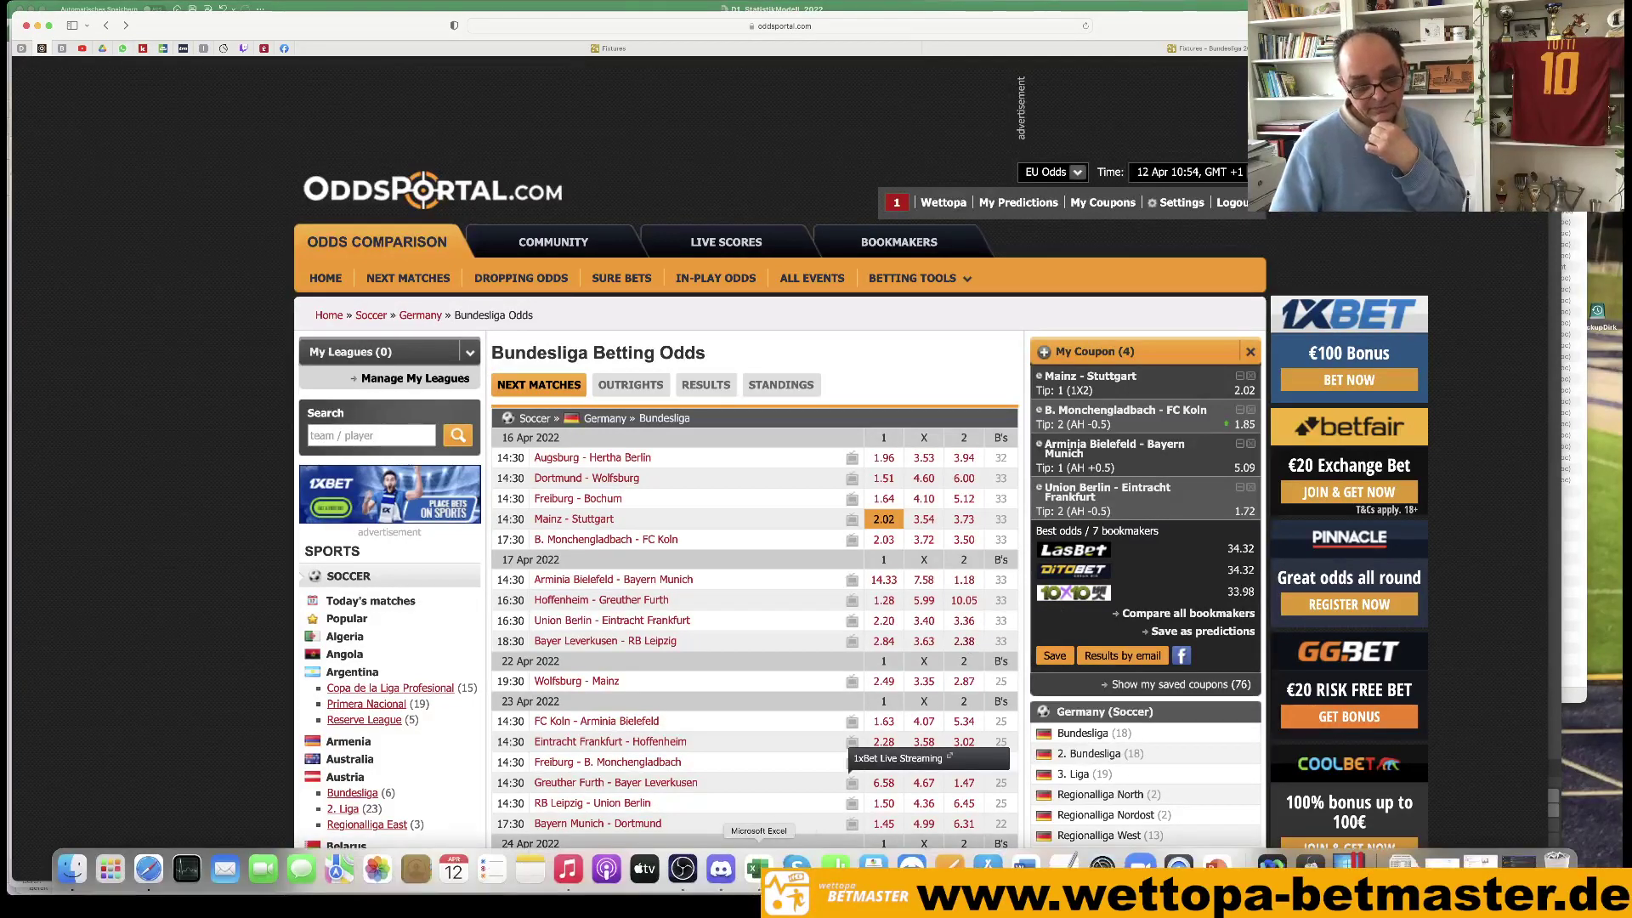
# Switch to Excel and compare Bayer 04 Leverkusen–RB Leipzig's goal expectancy with the Betmaster prediction and its fair away odds.
pyautogui.click(752, 869)
pyautogui.moveTo(535, 431); pyautogui.dragTo(767, 435)
pyautogui.moveTo(549, 436); pyautogui.dragTo(801, 436)
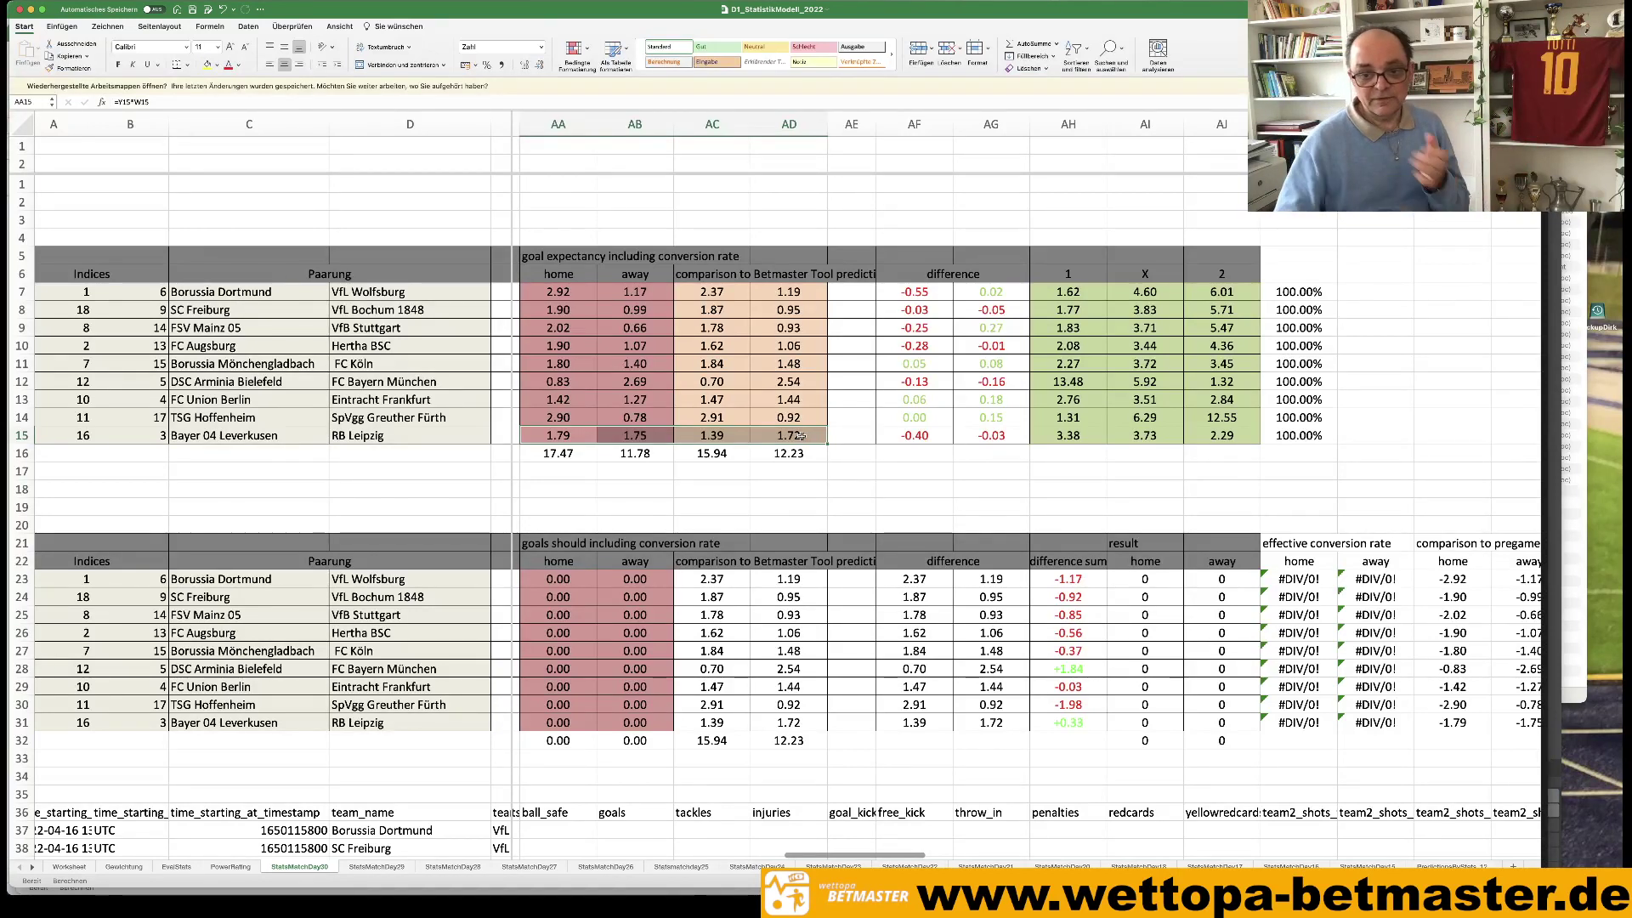
pyautogui.click(1228, 435)
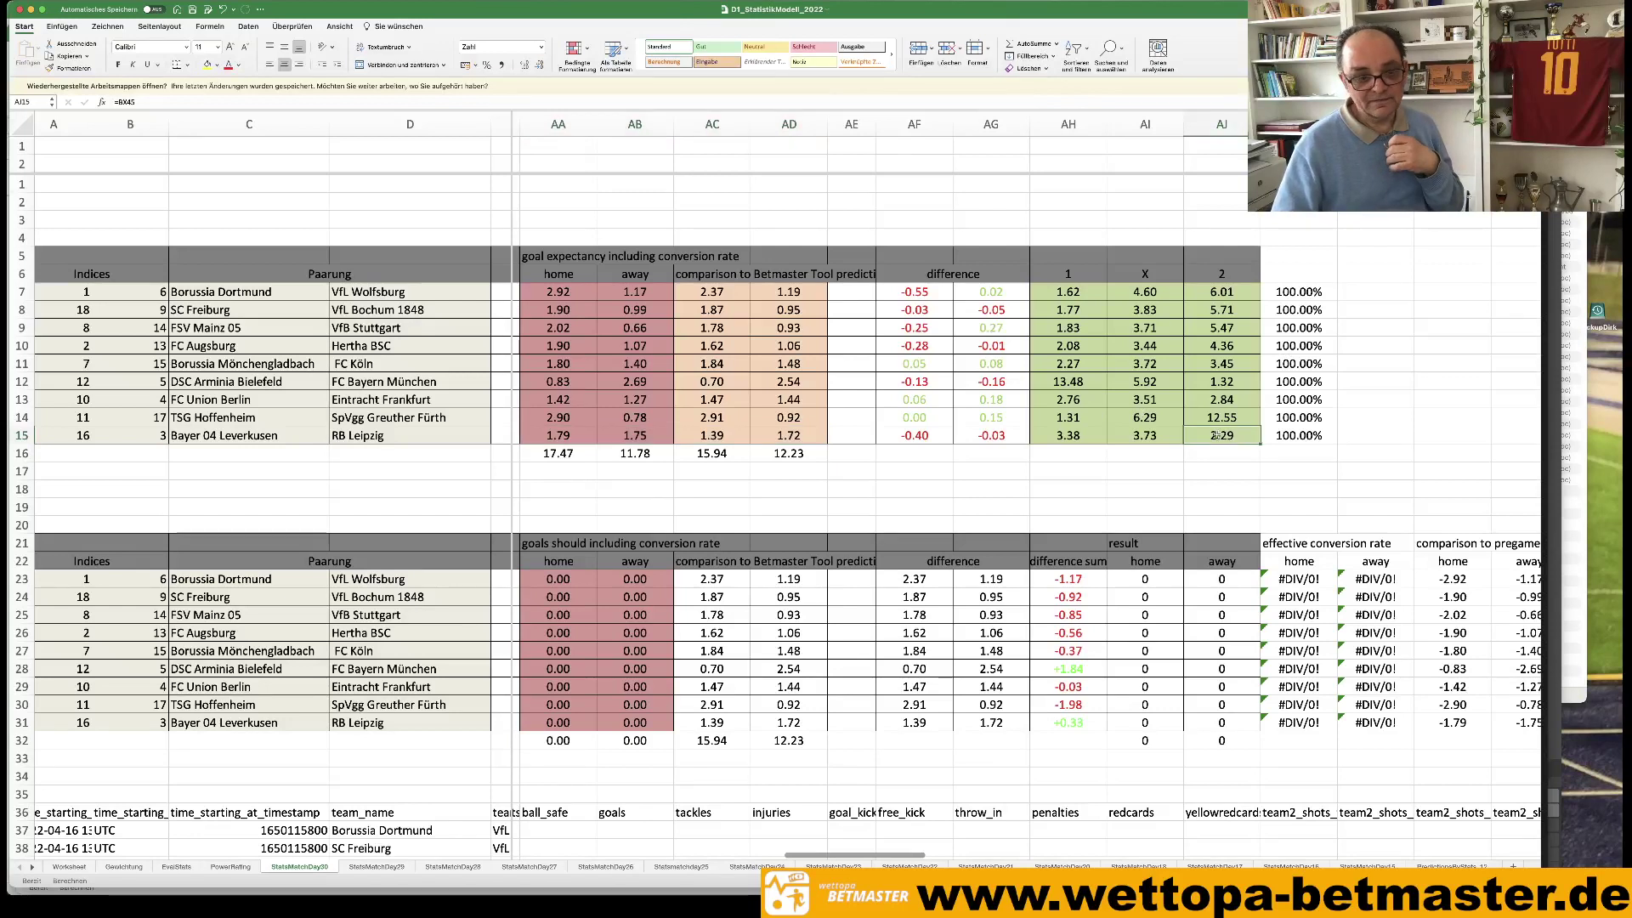
# Switch to OddsPortal in Safari and open the Europa League odds to check the upcoming play-off matches involving RB Leipzig and Eintracht Frankfurt.
pyautogui.moveTo(189, 872)
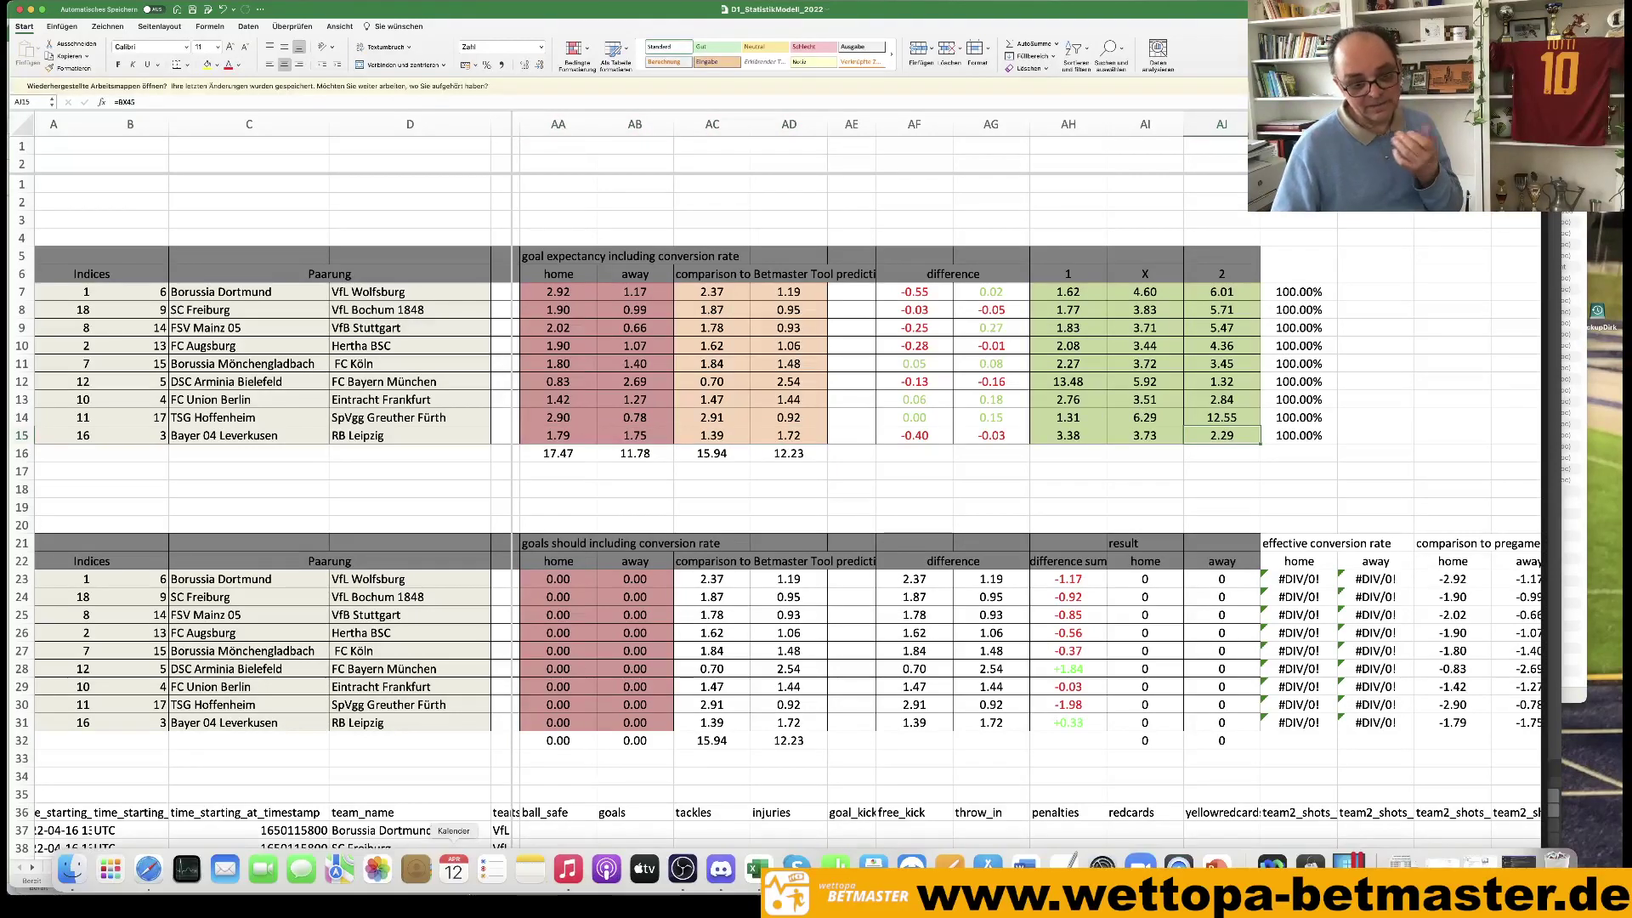
pyautogui.click(149, 869)
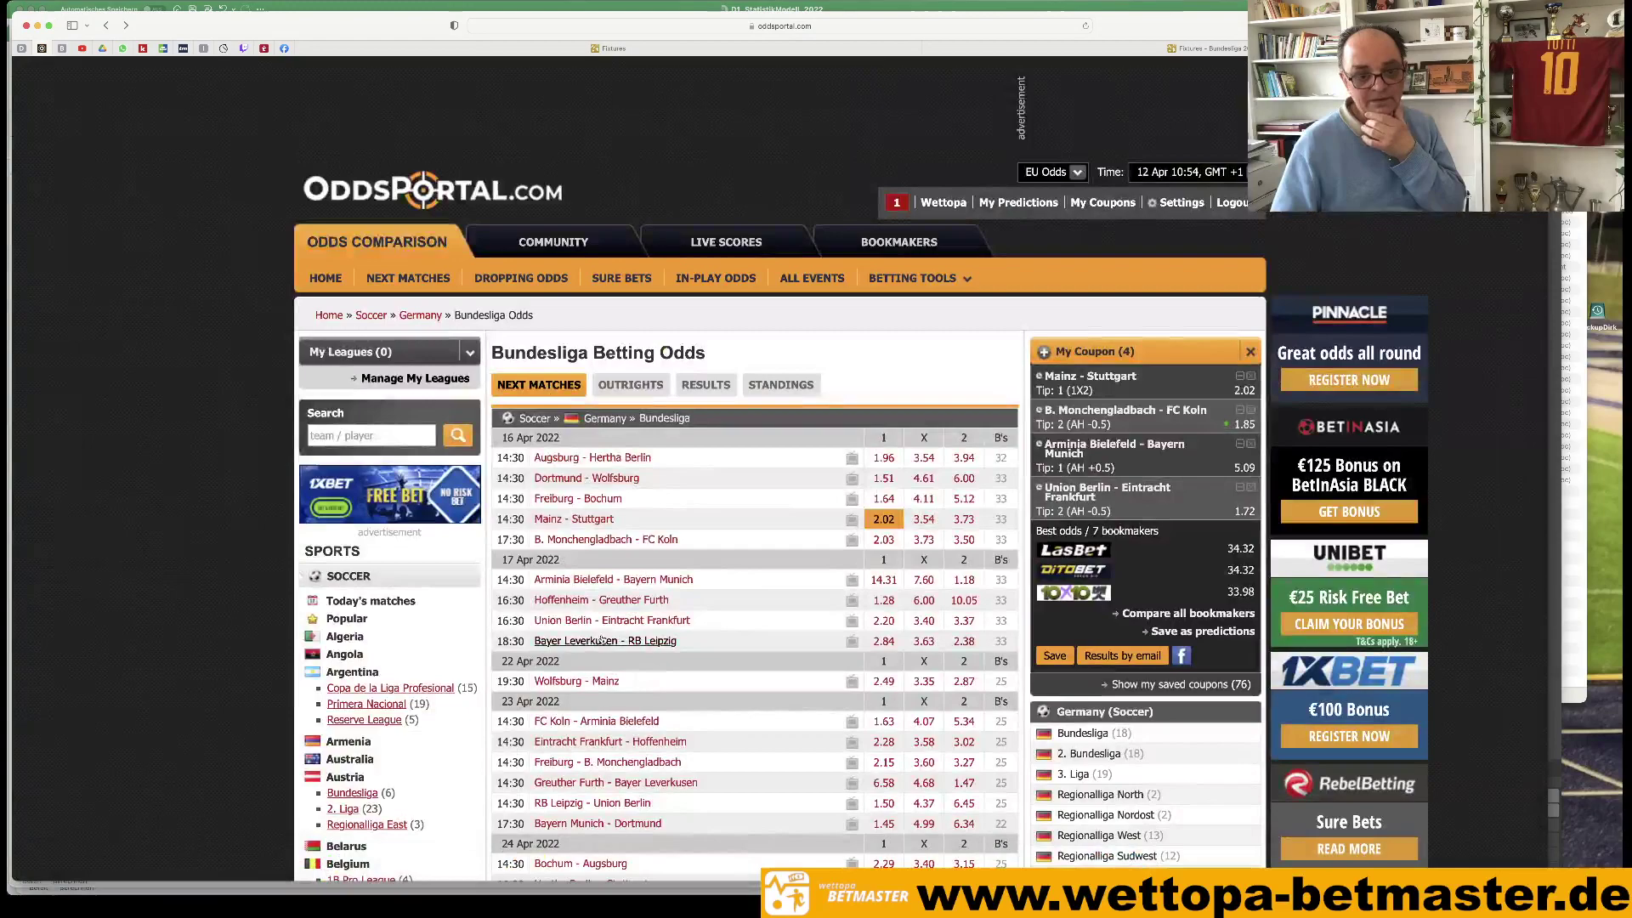
pyautogui.scroll(-10, 384, 507)
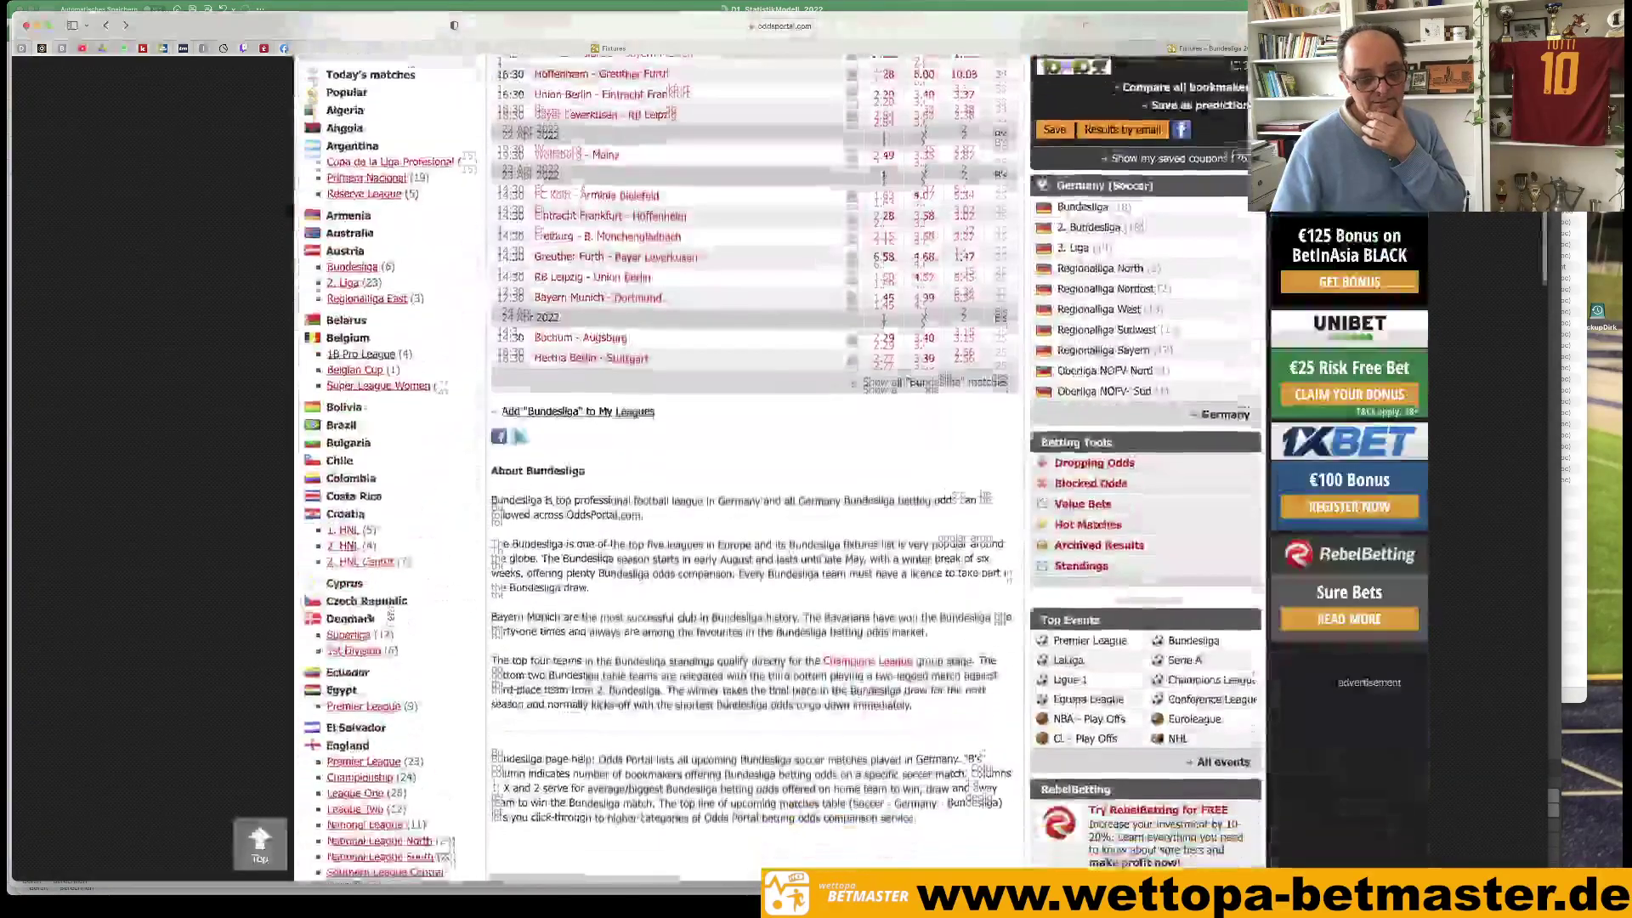
pyautogui.scroll(-5, 388, 615)
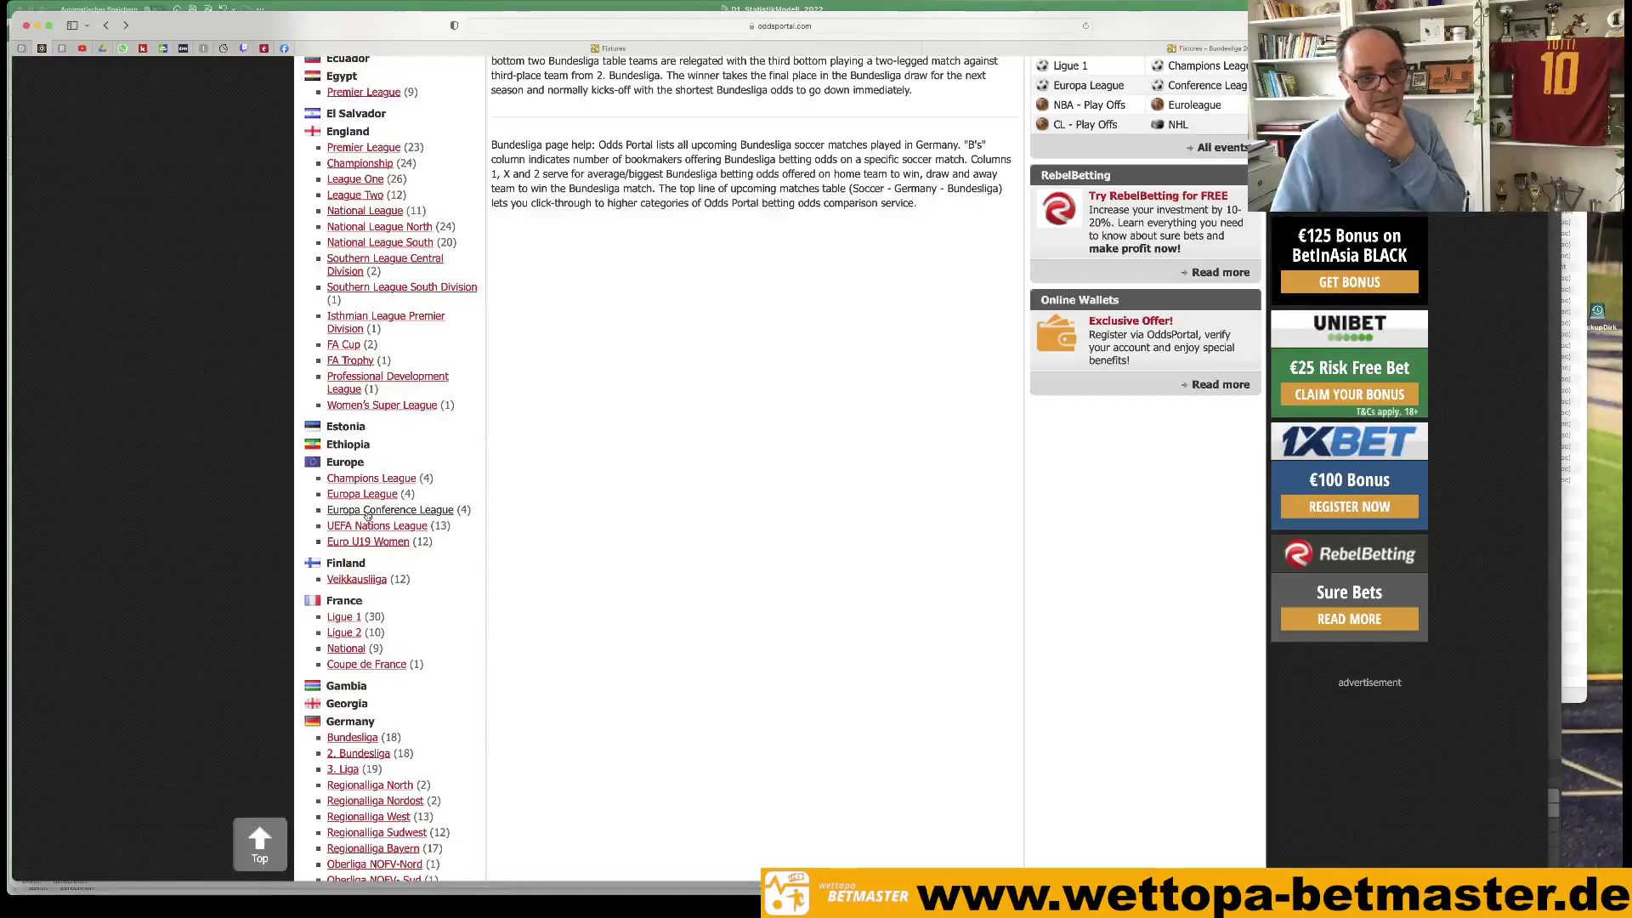
pyautogui.click(363, 495)
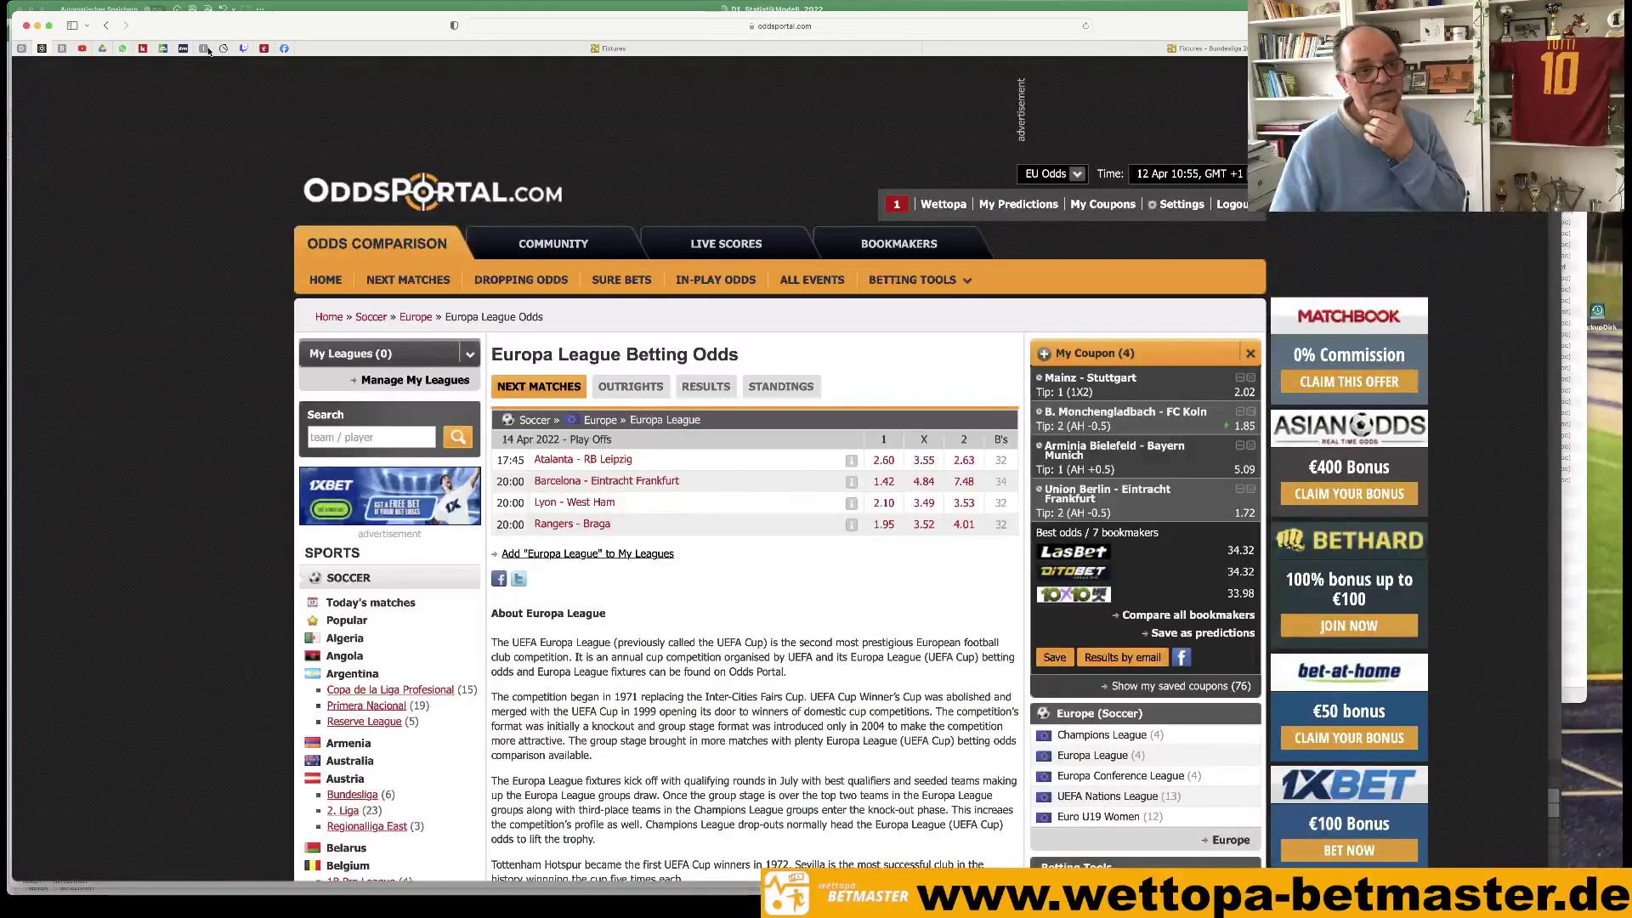
# Return to the Bundesliga's next matches and save all four coupon tips as predictions.
pyautogui.click(105, 26)
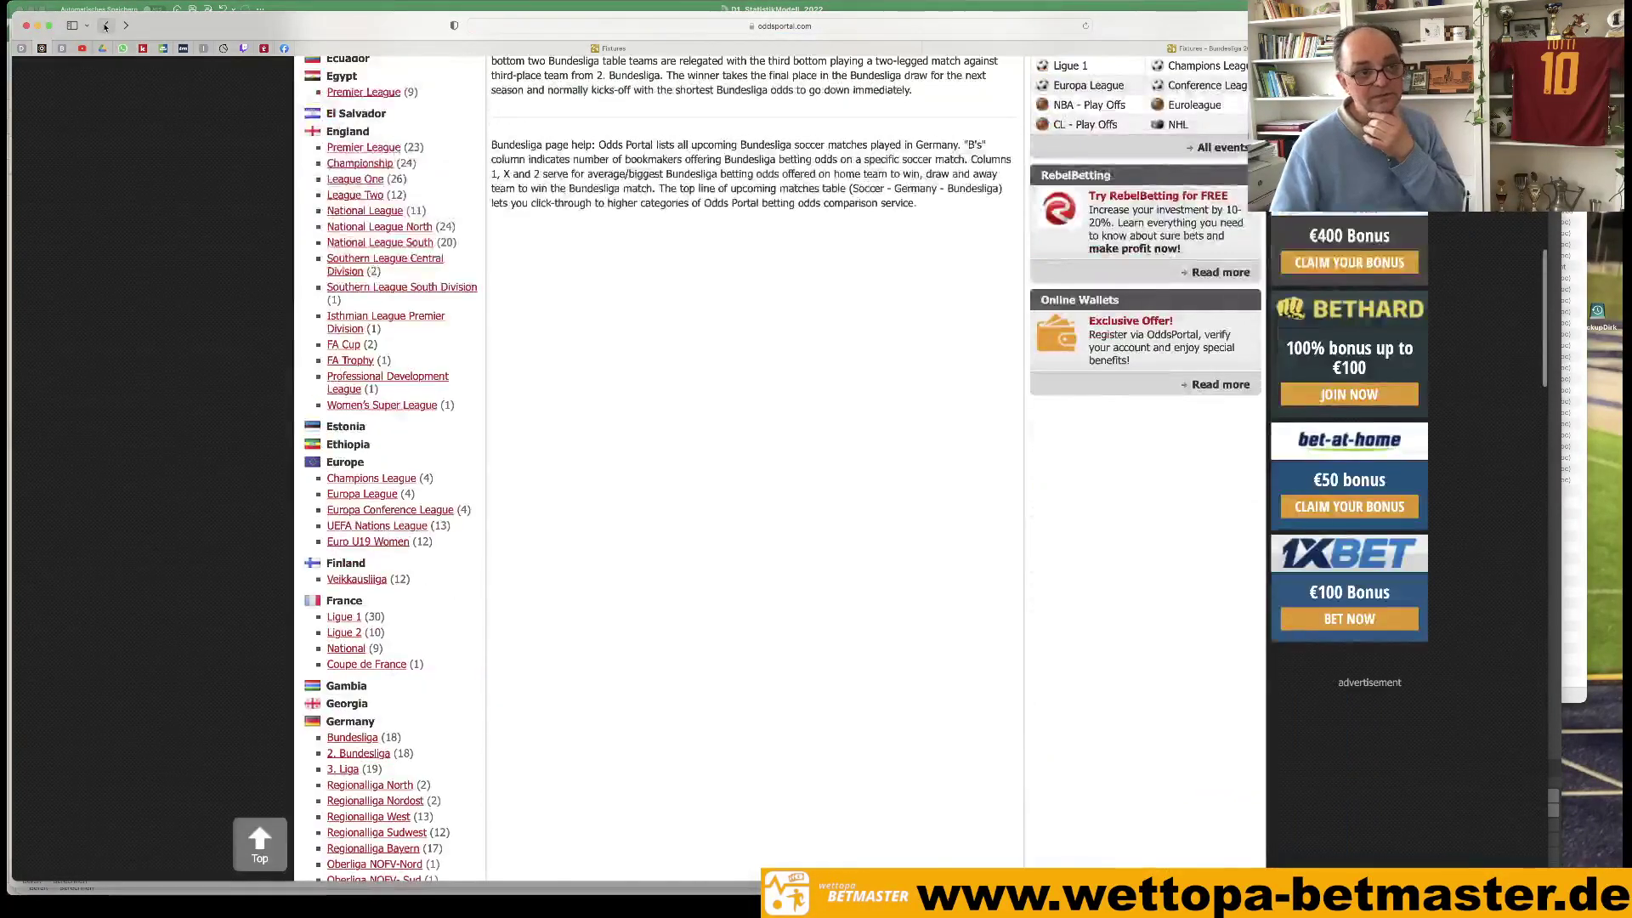
pyautogui.click(105, 26)
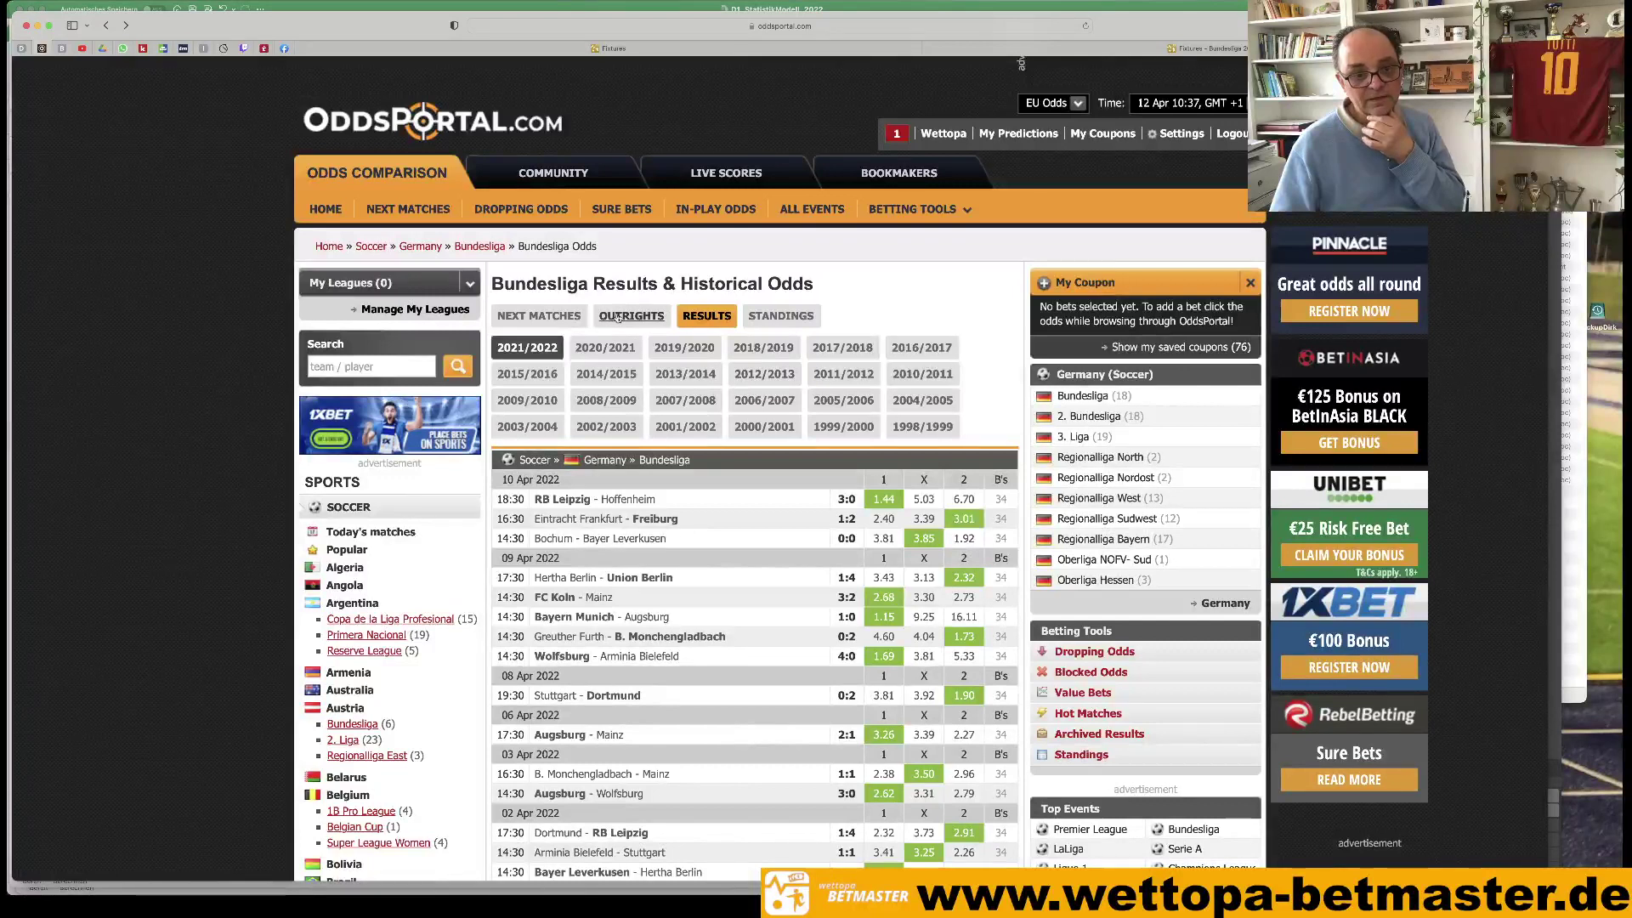
pyautogui.click(539, 316)
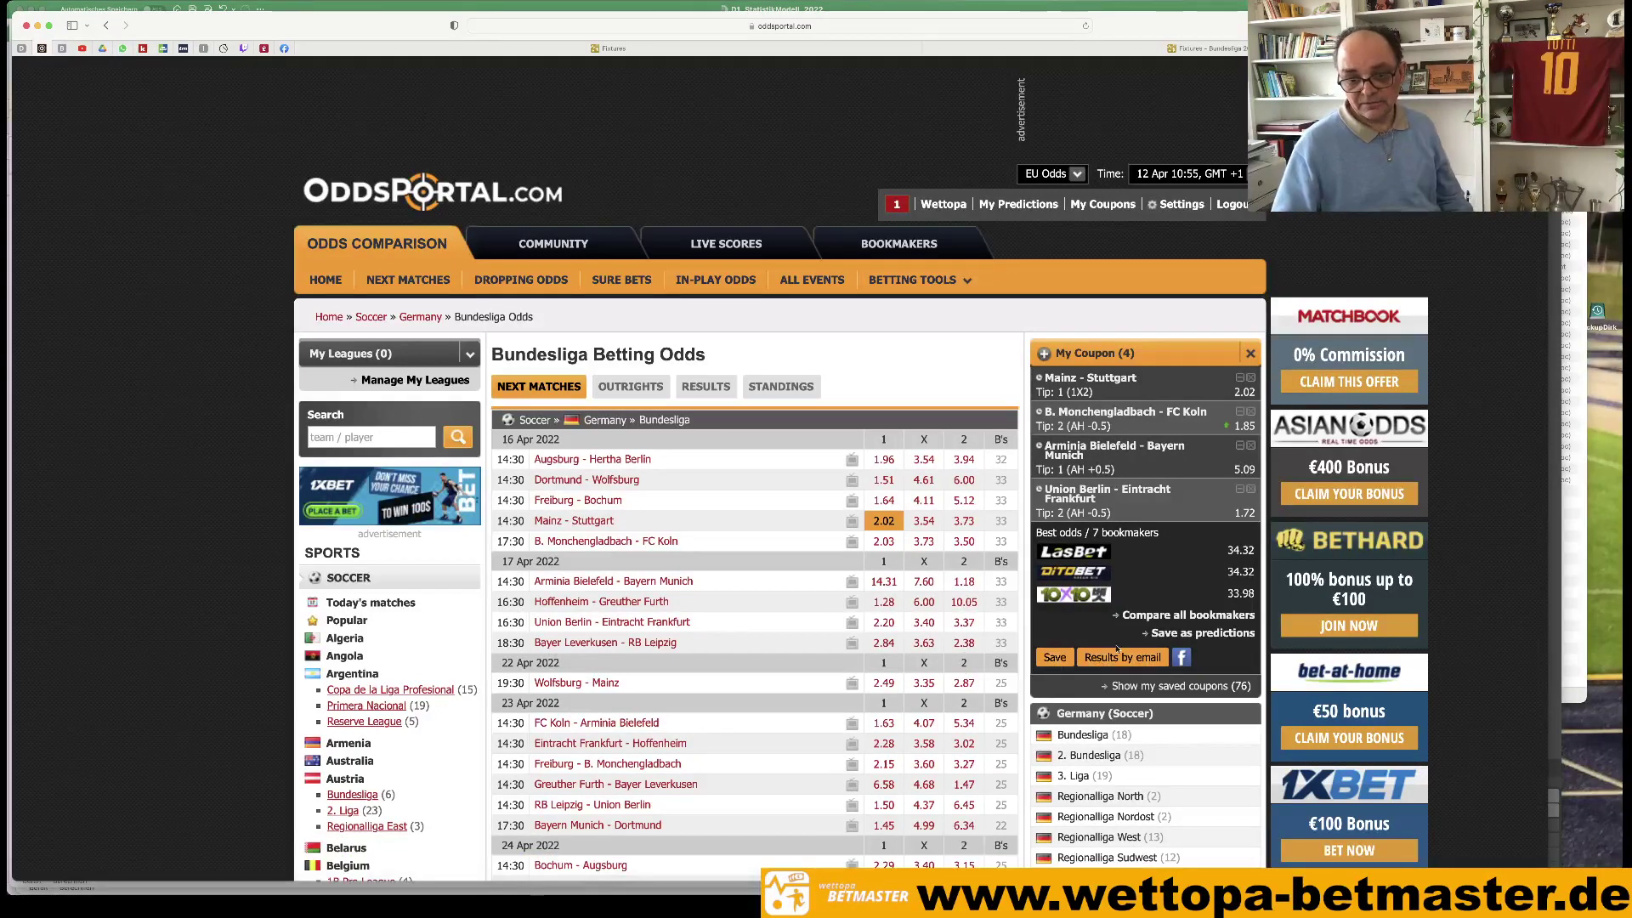
pyautogui.click(1162, 636)
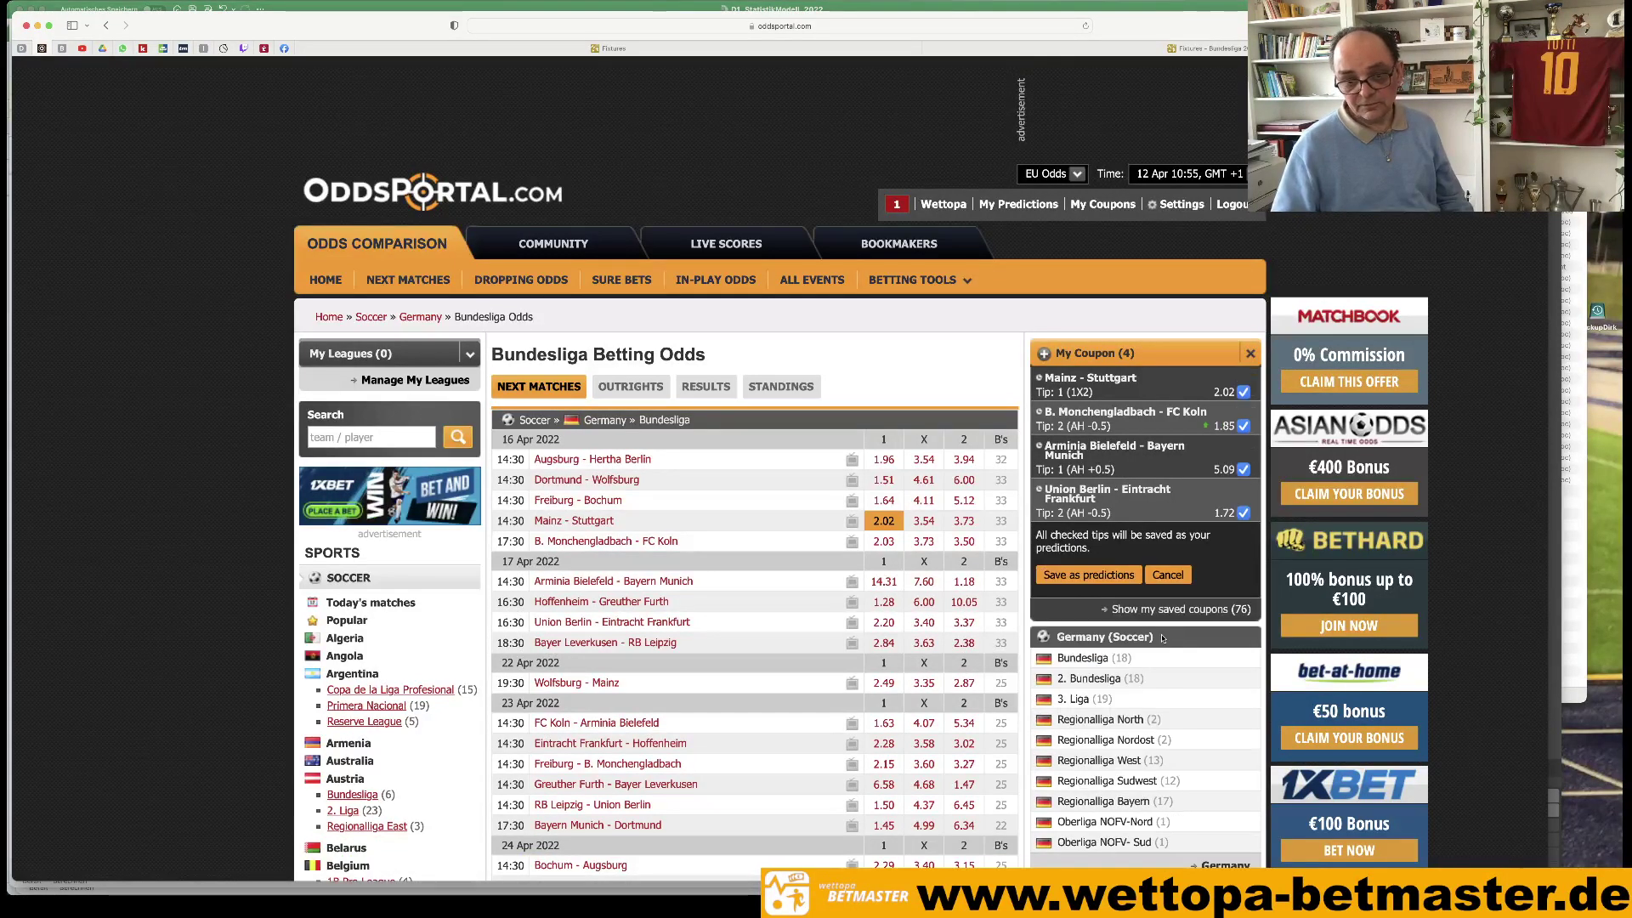
pyautogui.click(1066, 576)
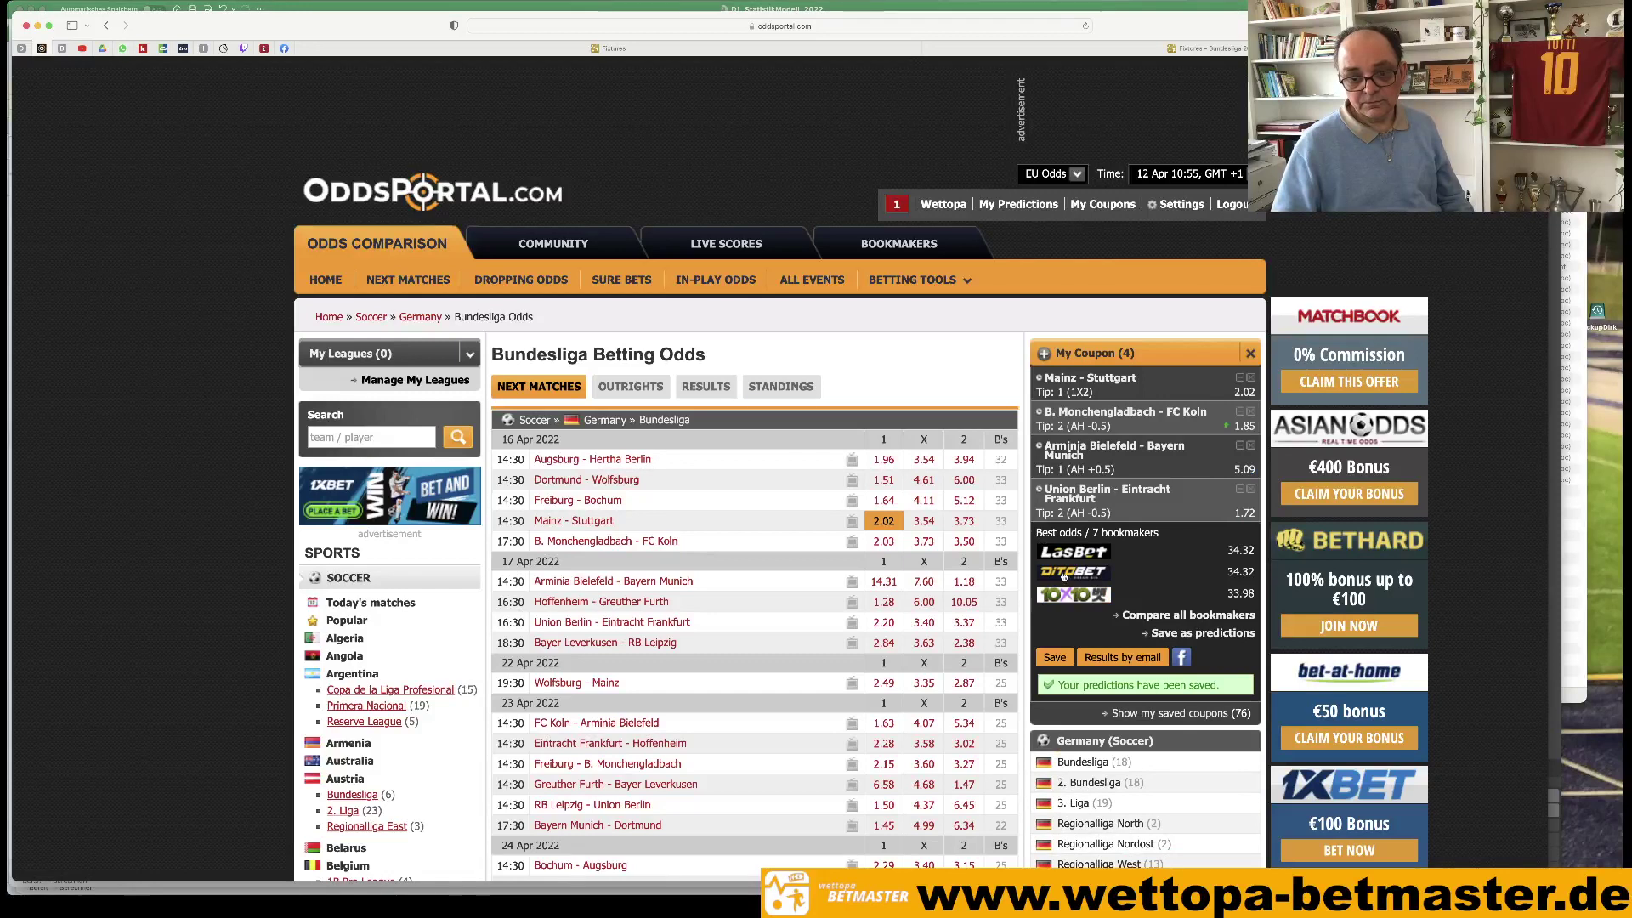
pyautogui.moveTo(145, 871)
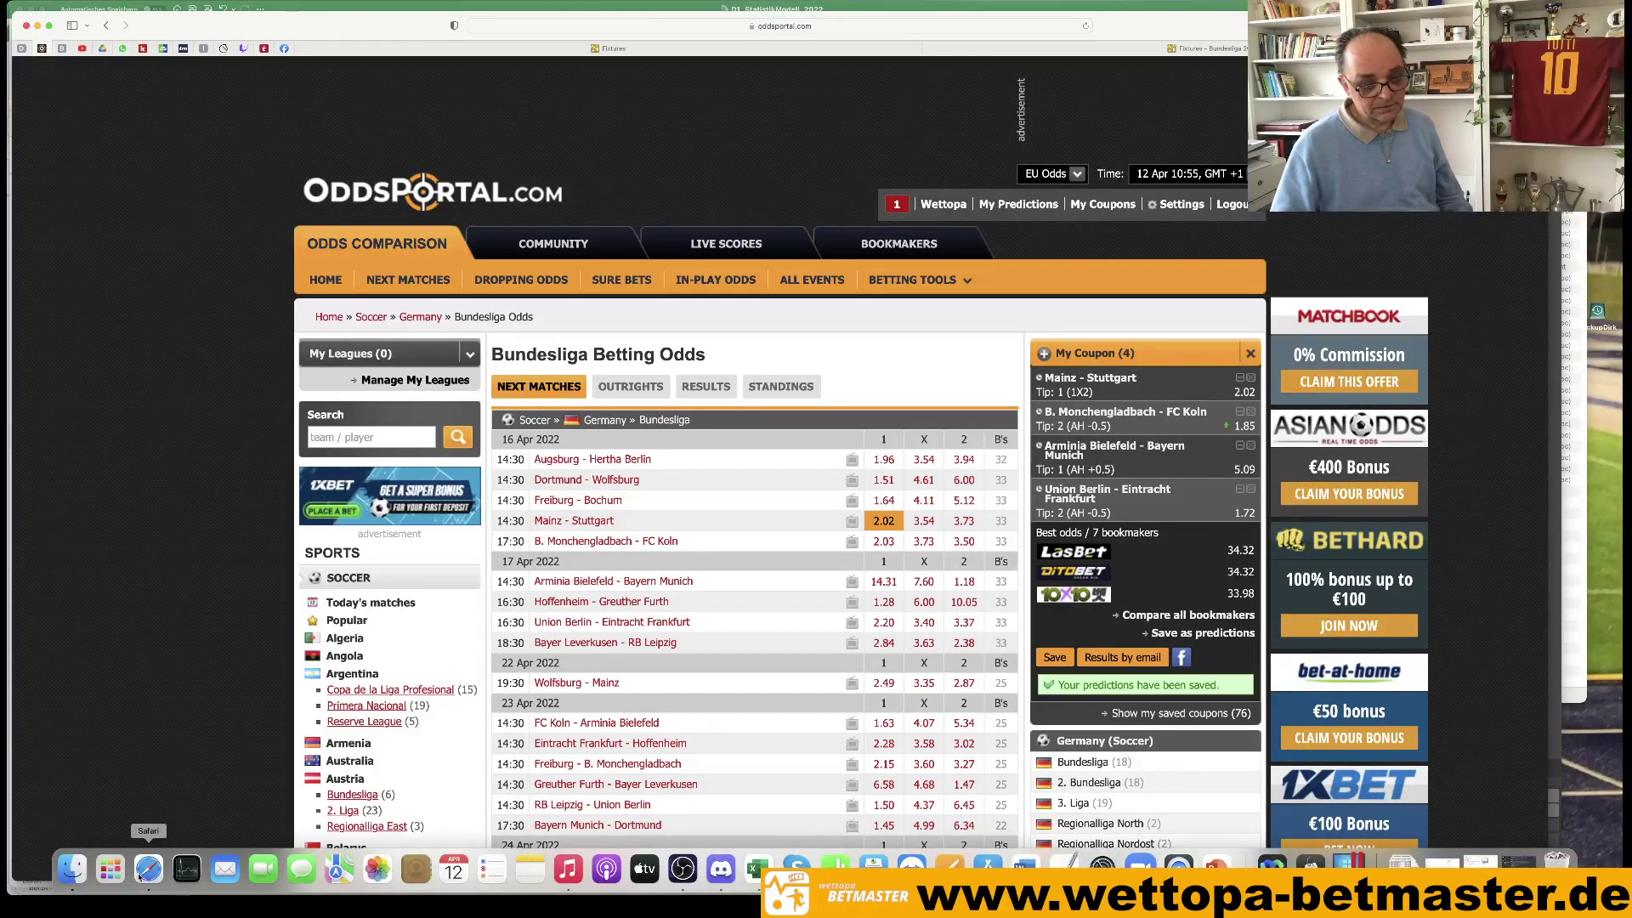
pyautogui.click(682, 868)
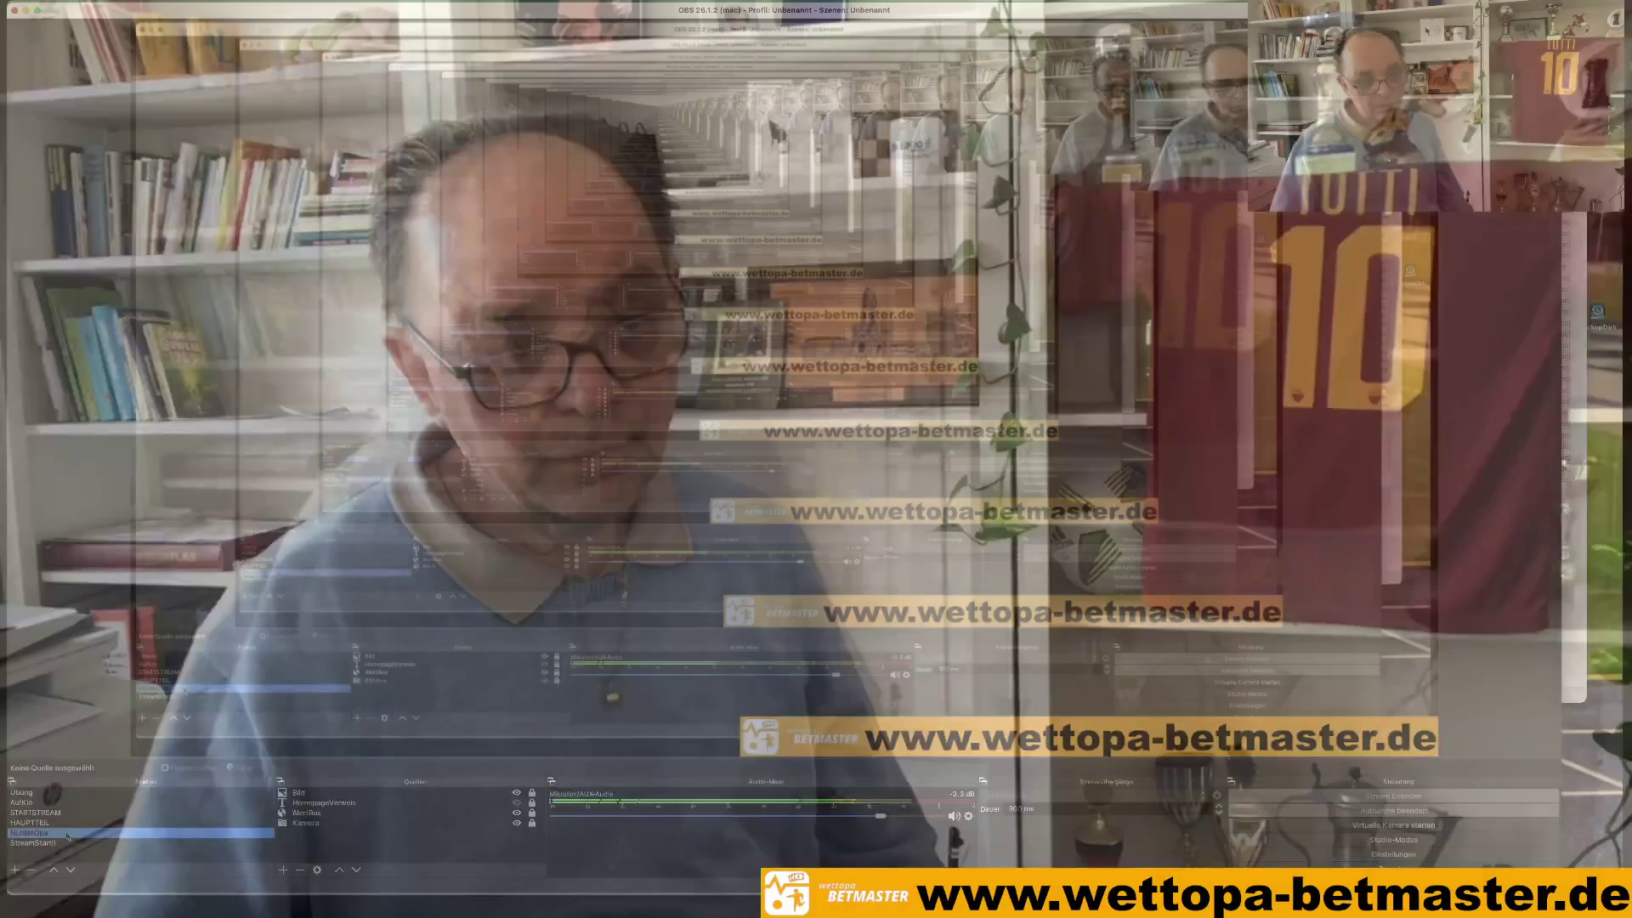